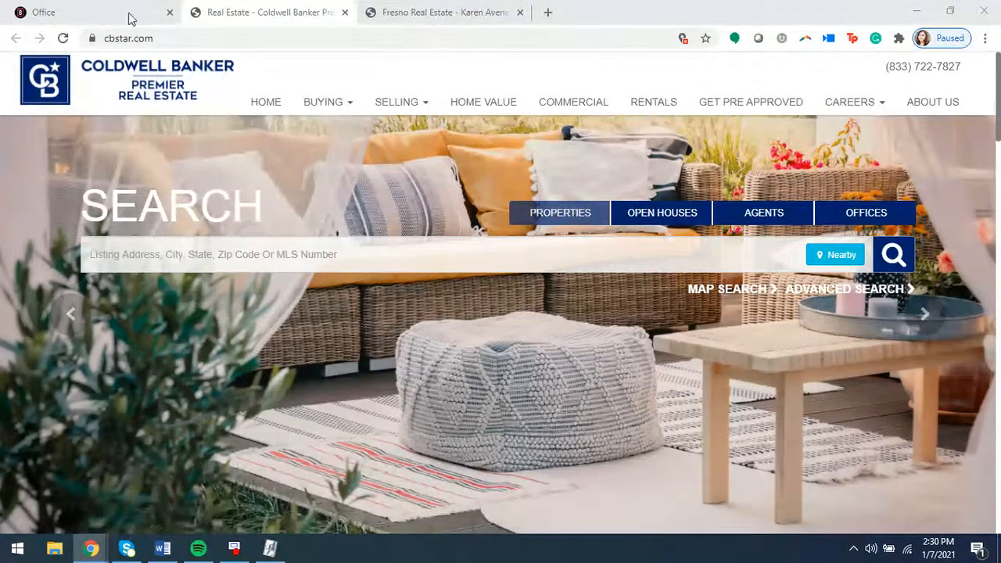
# Look over the office dashboard, the Coldwell Banker company website and the agent's own website
pyautogui.click(99, 16)
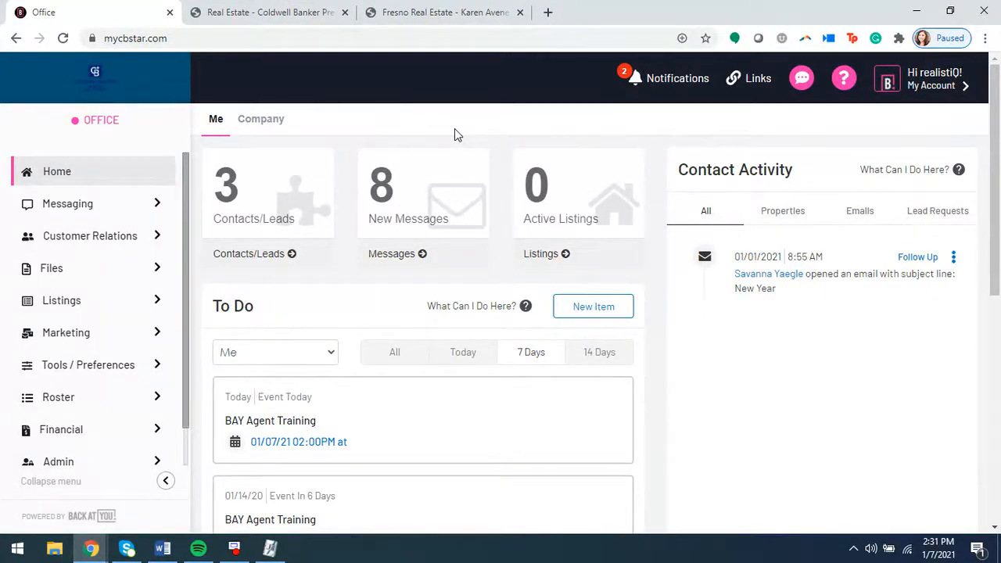
pyautogui.click(239, 14)
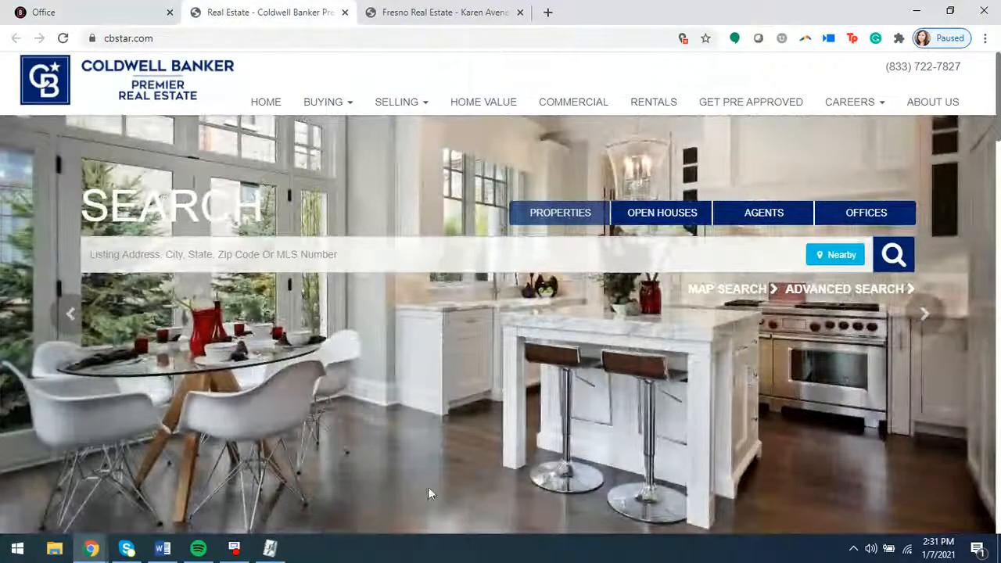
pyautogui.click(451, 12)
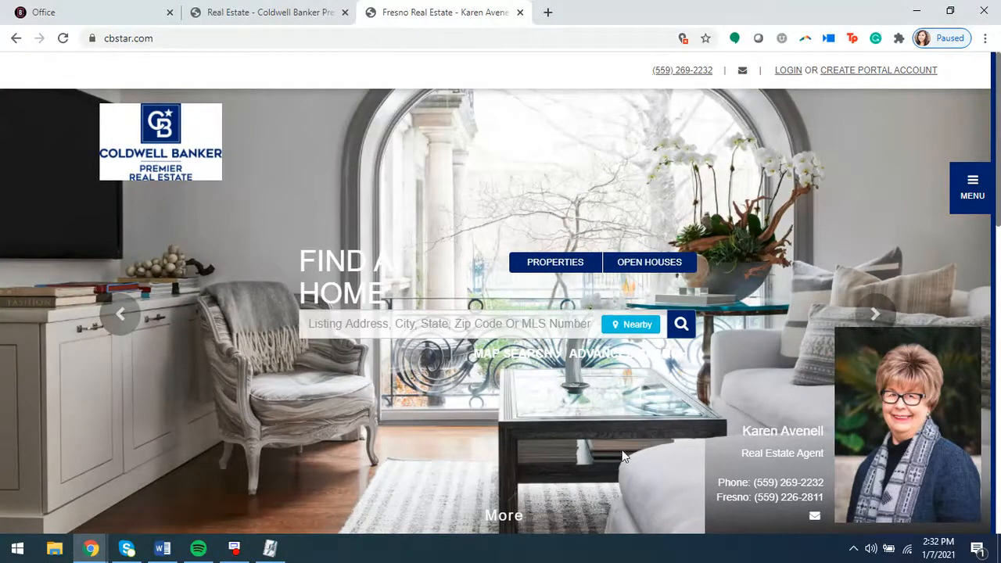
# Return to the office dashboard and check the My Account options for the agent website link
pyautogui.click(110, 7)
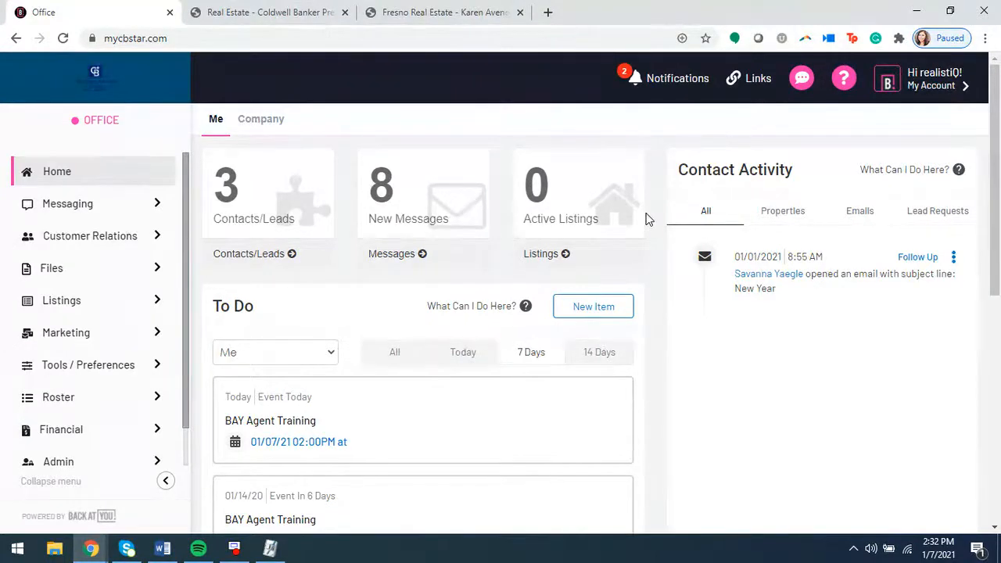
pyautogui.click(931, 88)
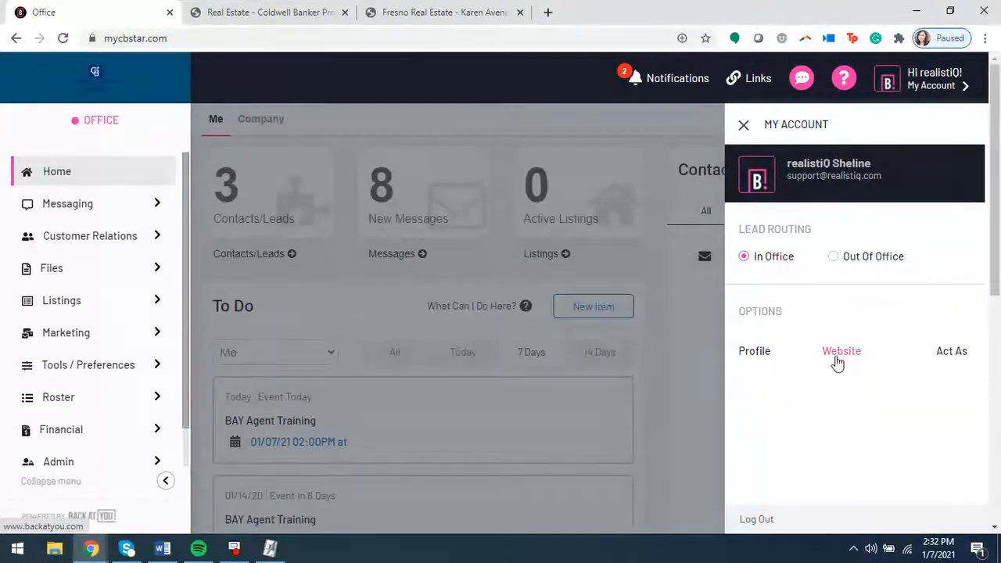
pyautogui.click(743, 127)
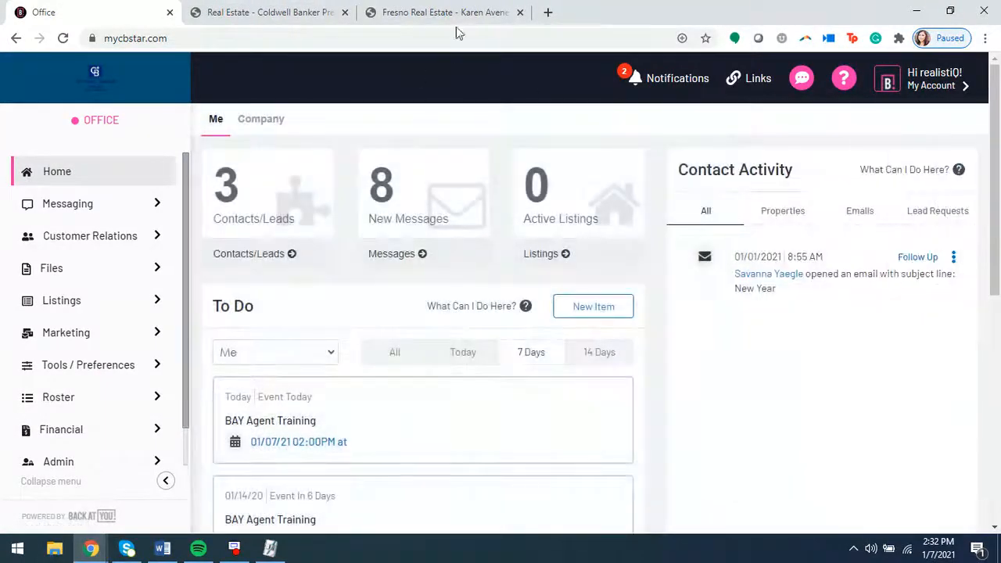
# Examine the agent's website from the header to the footer, including the agent's contact line
pyautogui.click(445, 14)
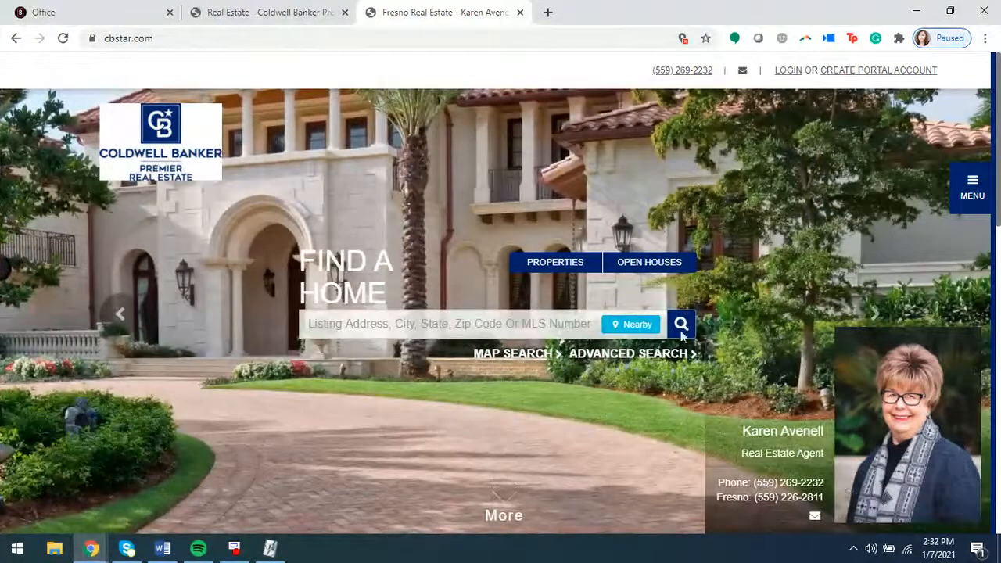
pyautogui.scroll(-1, 407, 349)
pyautogui.scroll(-9, 408, 349)
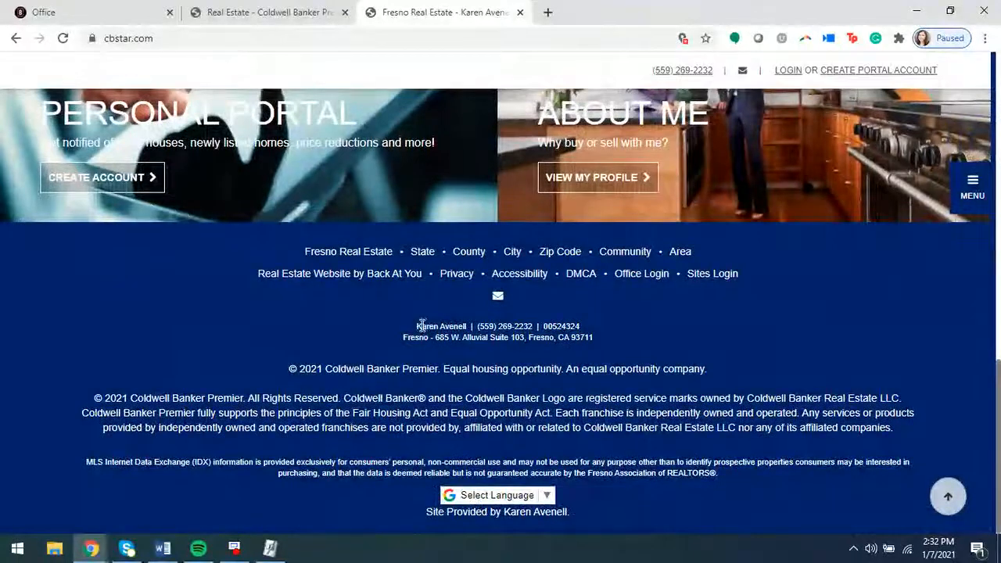
pyautogui.moveTo(421, 325); pyautogui.dragTo(469, 326)
pyautogui.click(467, 336)
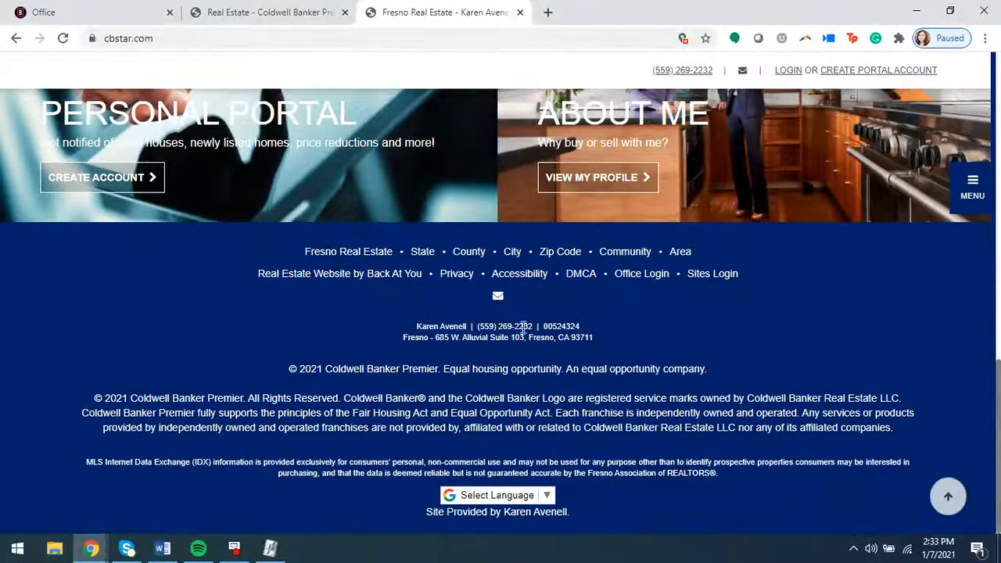
pyautogui.scroll(15, 607, 324)
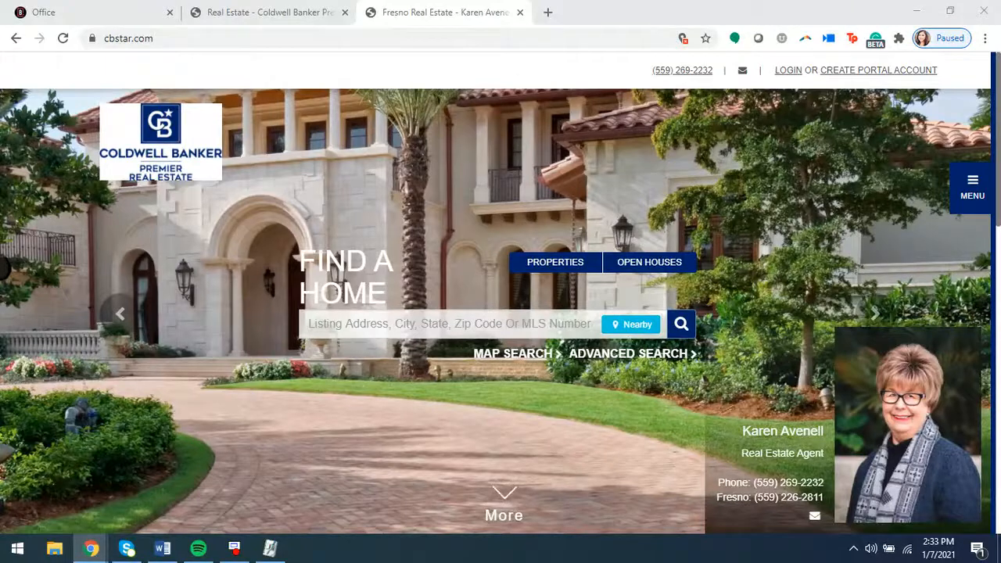
# Examine the agent website's navigation pages, homepage footer links and personal portal entry
pyautogui.click(972, 187)
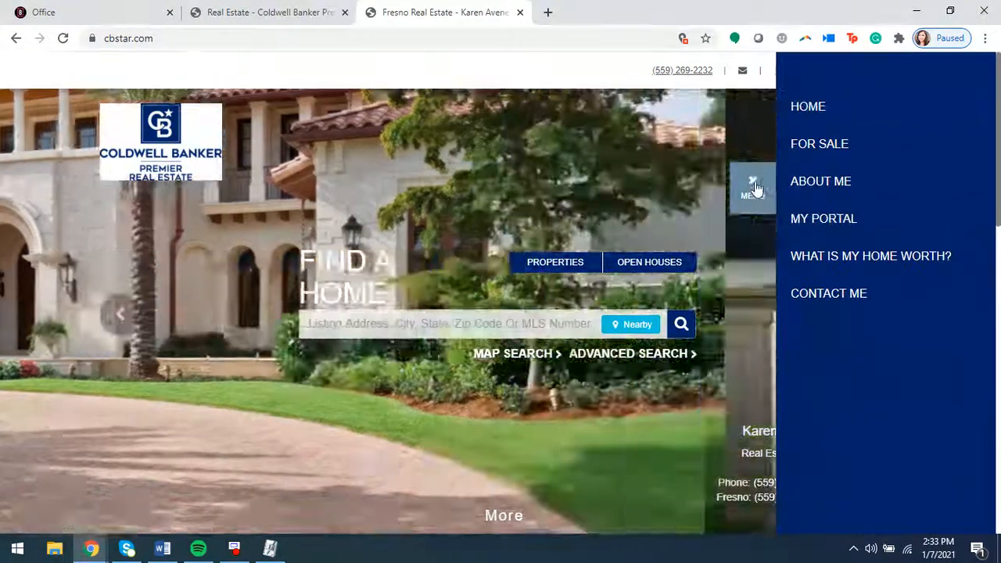
pyautogui.click(755, 182)
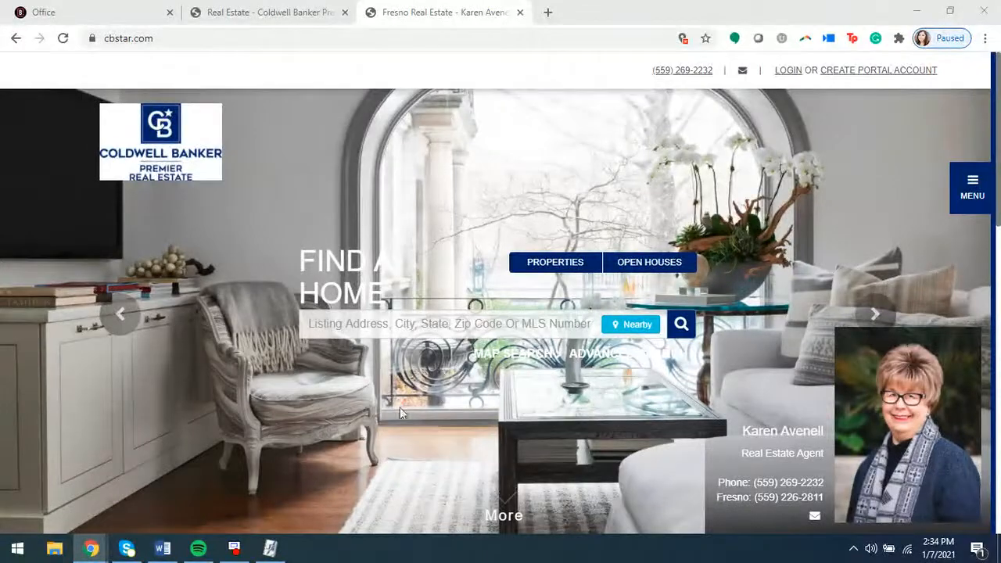
pyautogui.scroll(-15, 395, 371)
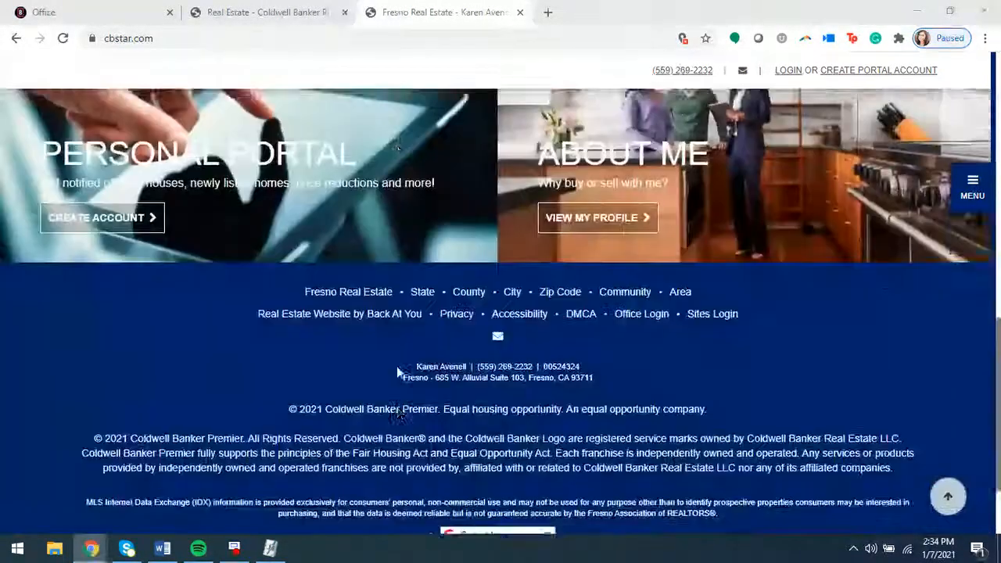
pyautogui.scroll(-1, 400, 373)
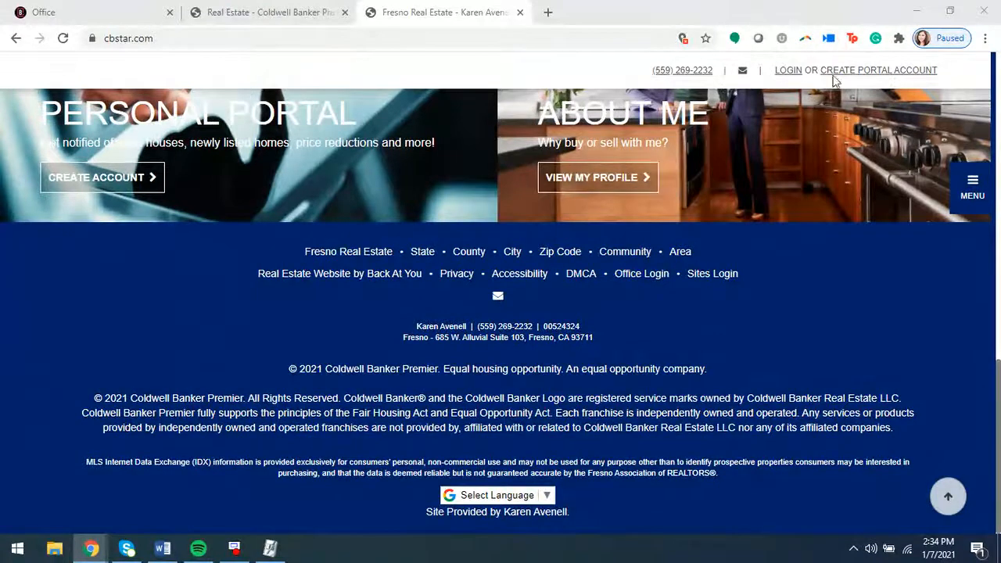
pyautogui.click(969, 186)
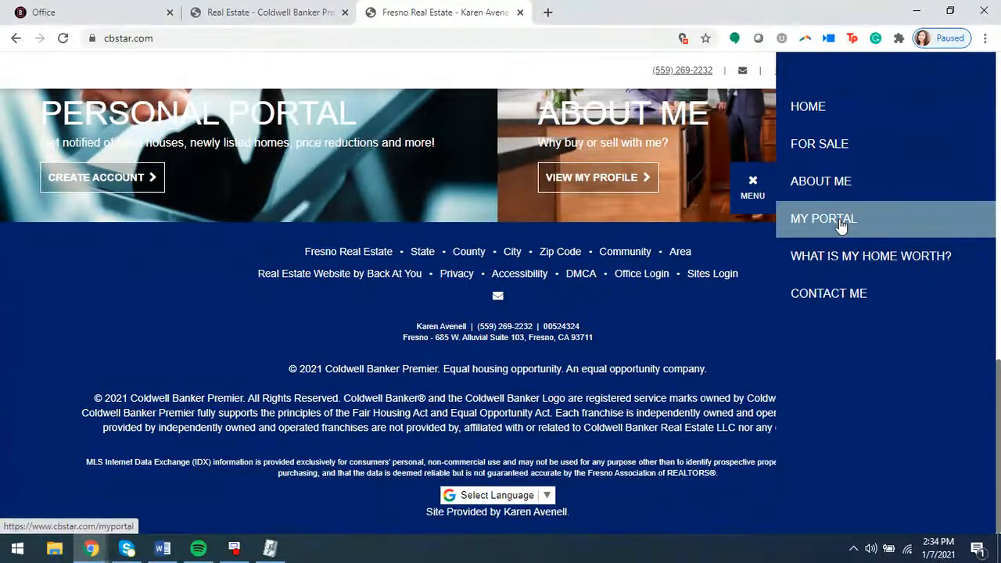
pyautogui.click(752, 187)
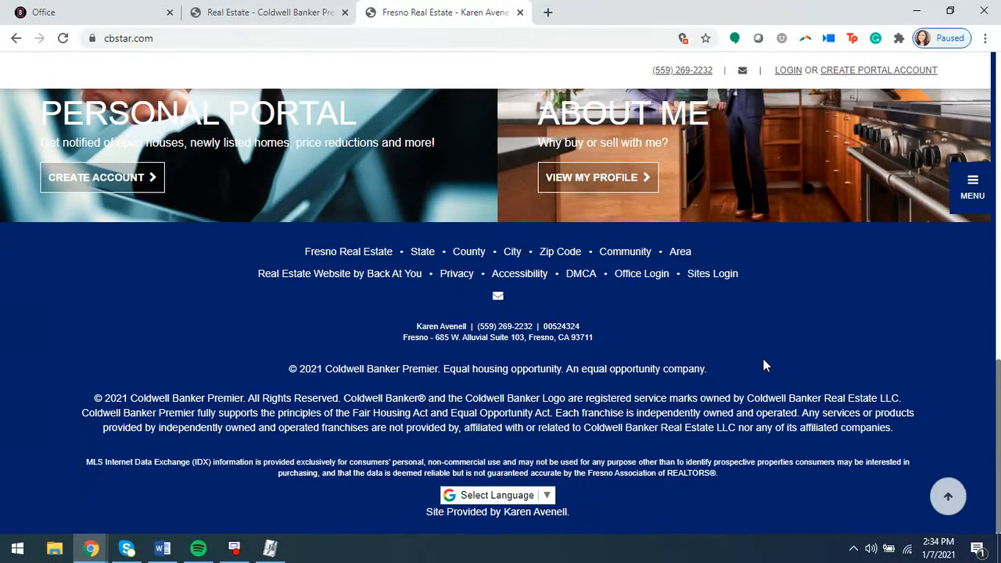
# Log in to the website editor through the footer's Sites Login with the saved user ID and password
pyautogui.click(719, 280)
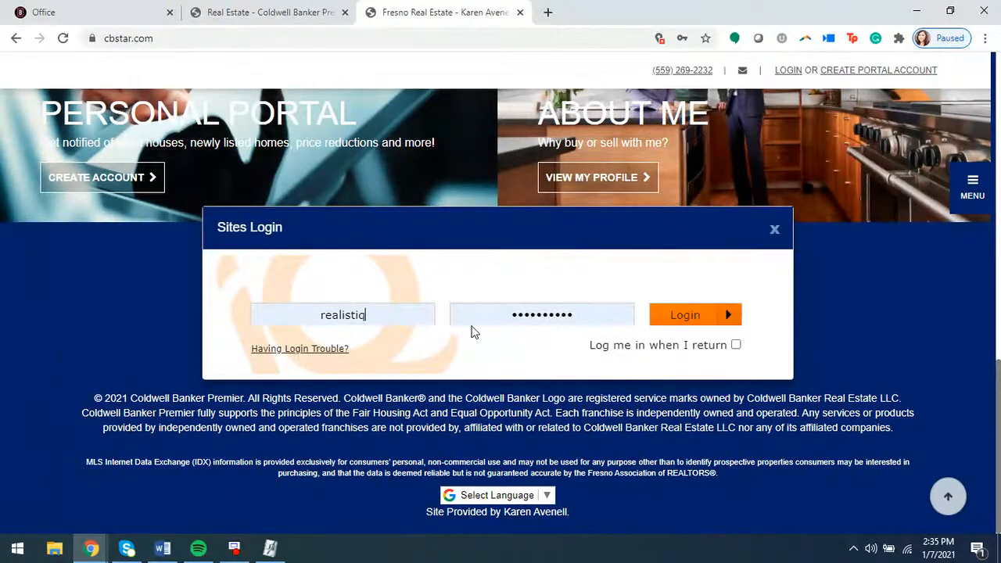
pyautogui.click(70, 12)
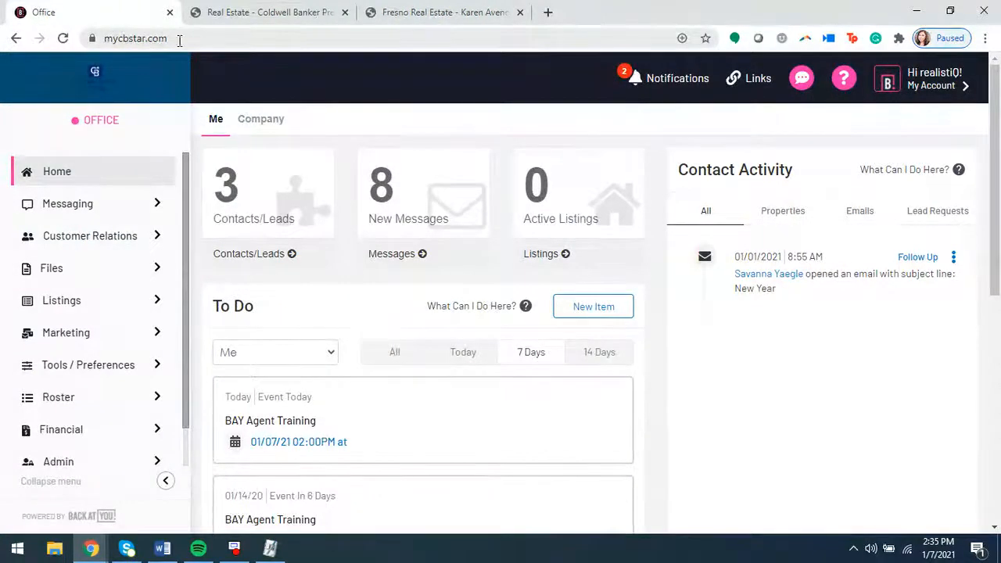
pyautogui.click(440, 12)
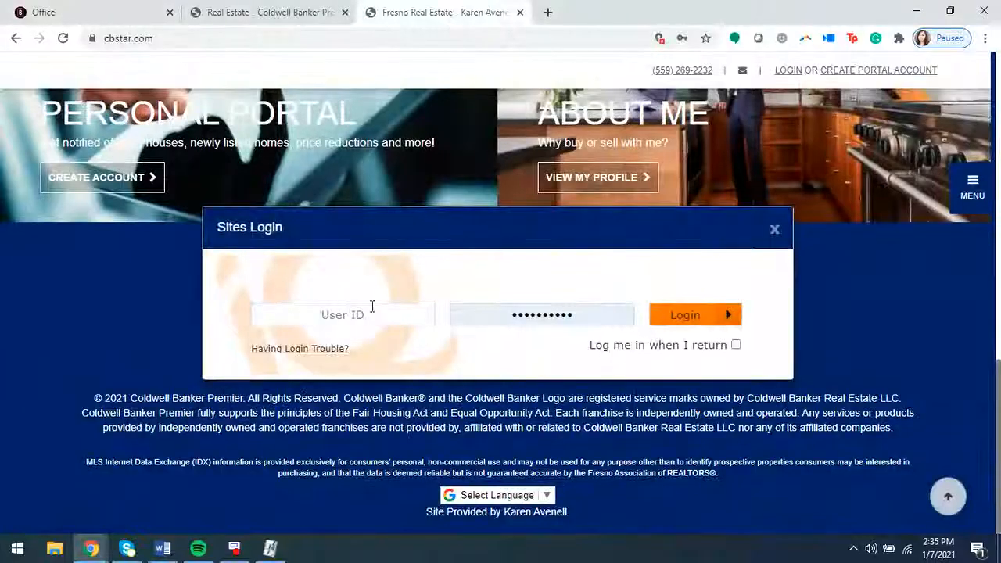
pyautogui.click(371, 308)
pyautogui.click(357, 352)
pyautogui.click(682, 322)
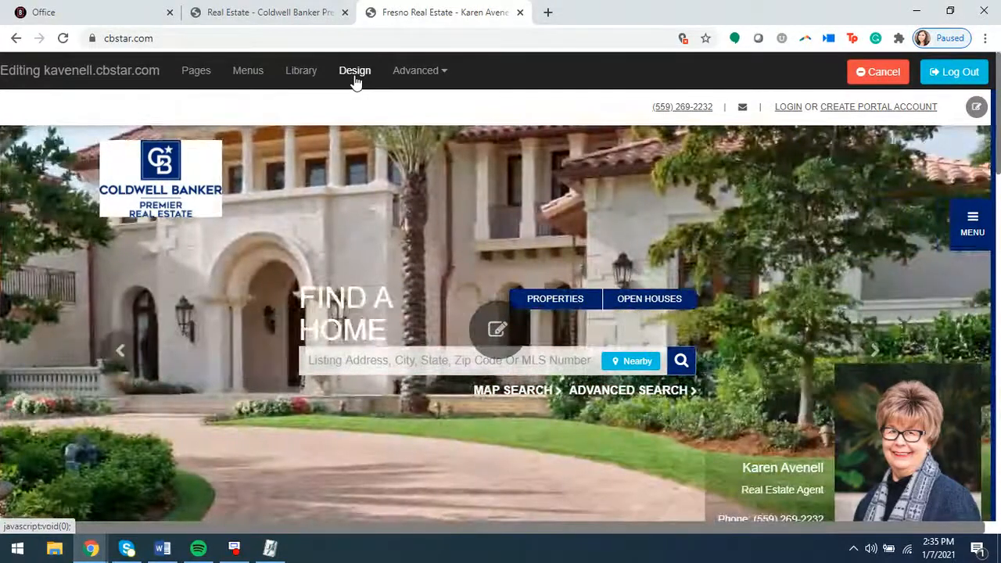
# Open the design template chooser, go back to the earliest templates and preview Design 8 and Design 9
pyautogui.click(355, 74)
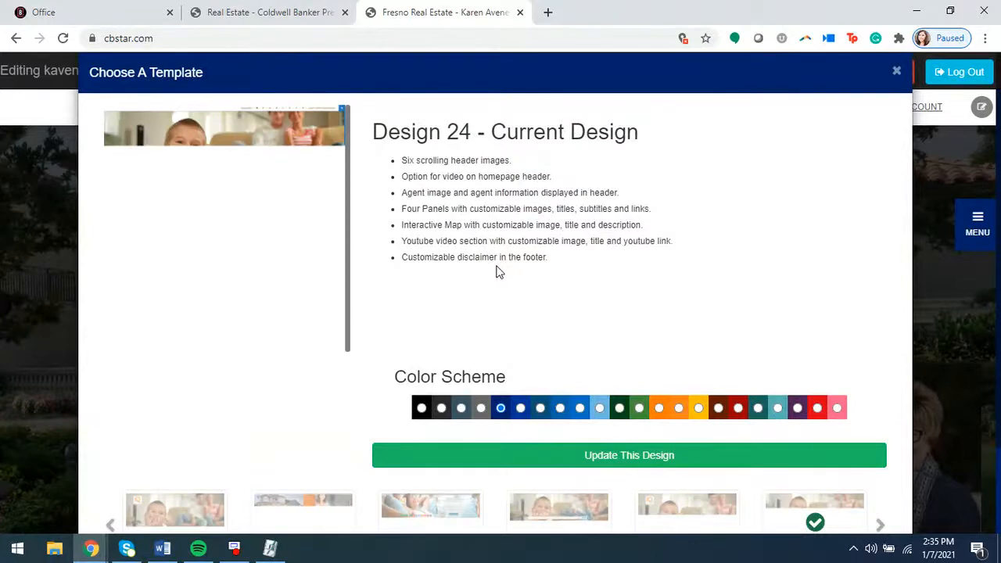
pyautogui.scroll(-1, 499, 271)
pyautogui.click(107, 455)
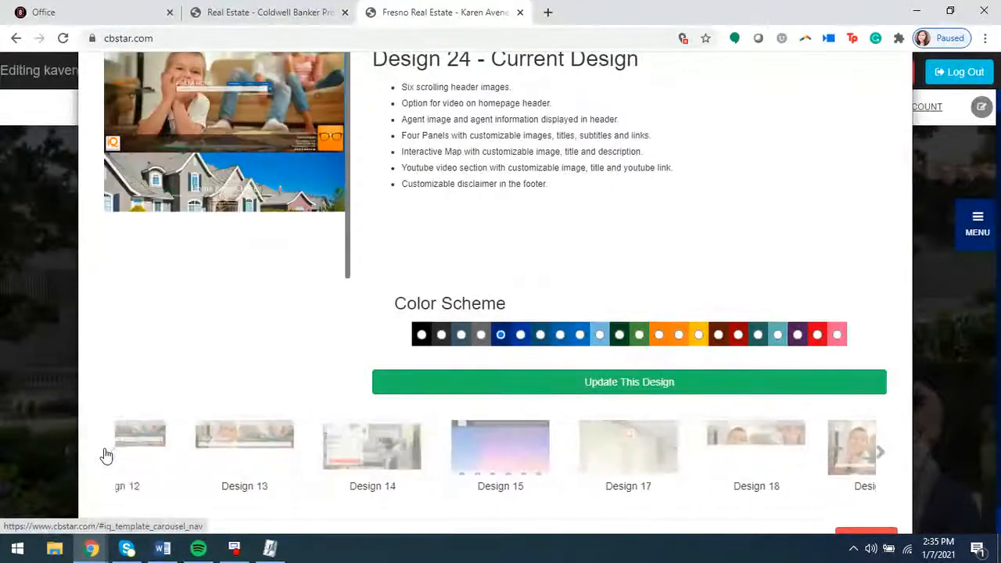
pyautogui.click(106, 455)
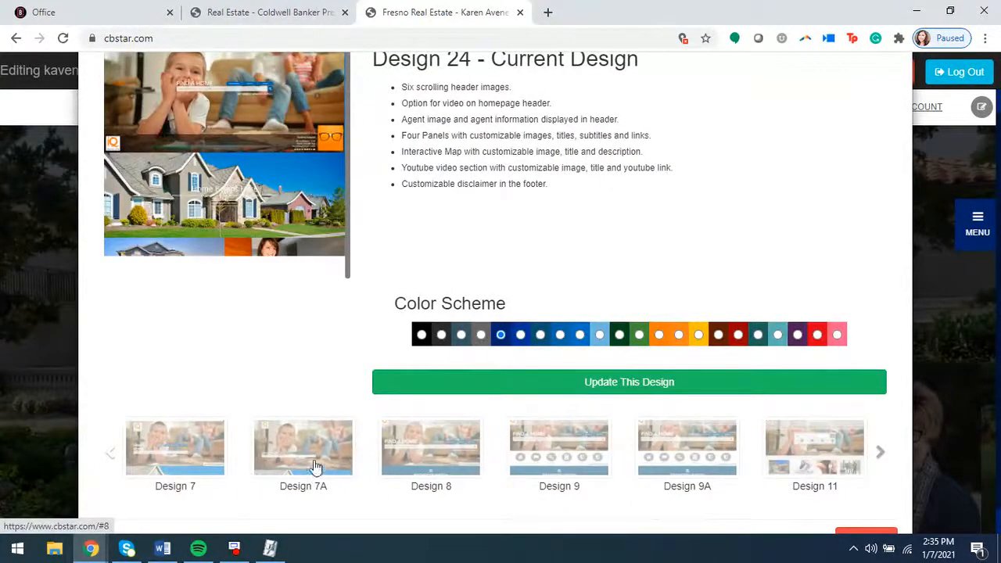
pyautogui.click(313, 467)
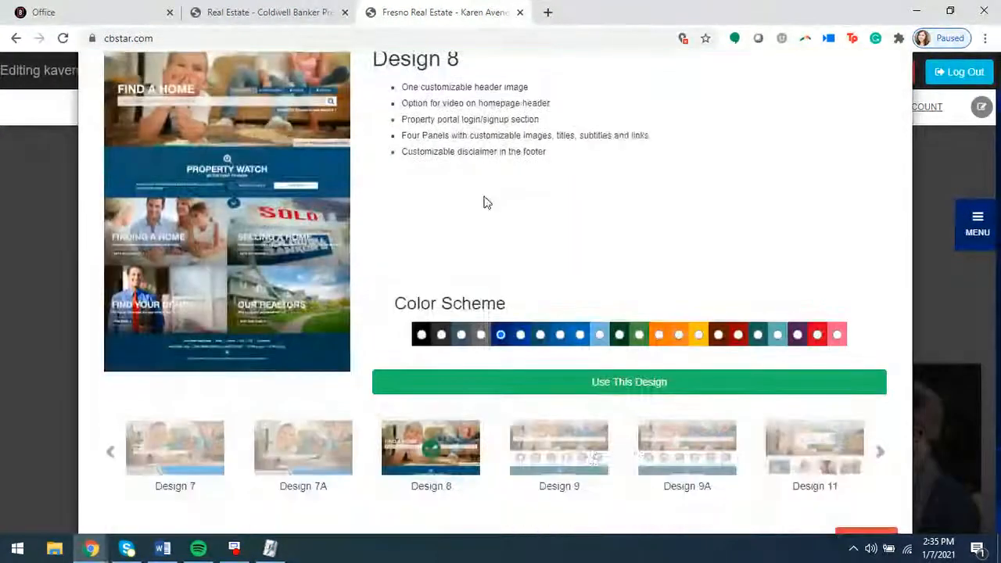
pyautogui.click(585, 448)
pyautogui.scroll(1, 429, 179)
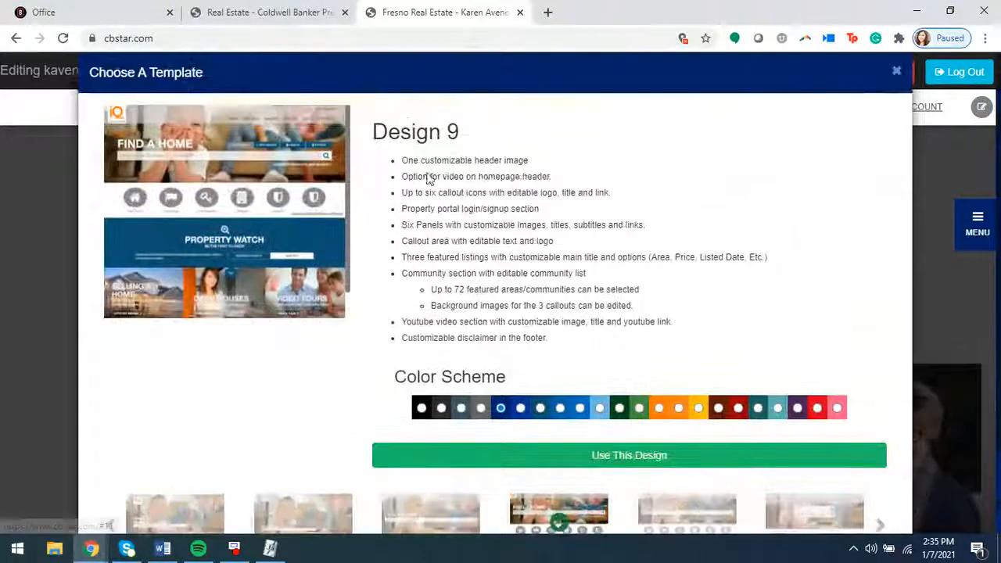
# Preview Design 9A and examine its full layout and feature list
pyautogui.scroll(-2, 548, 313)
pyautogui.click(661, 438)
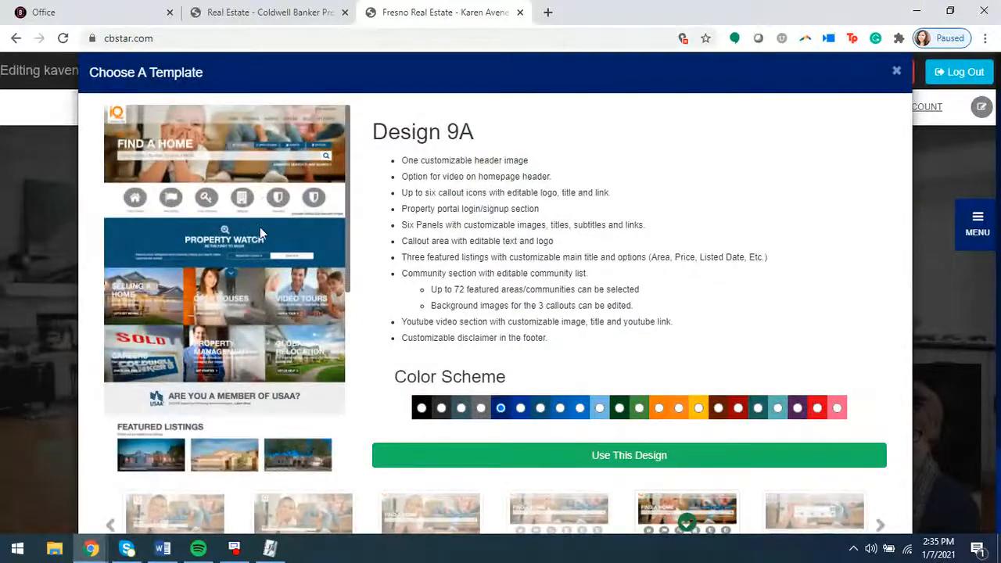
pyautogui.scroll(-6, 254, 317)
pyautogui.scroll(5, 239, 309)
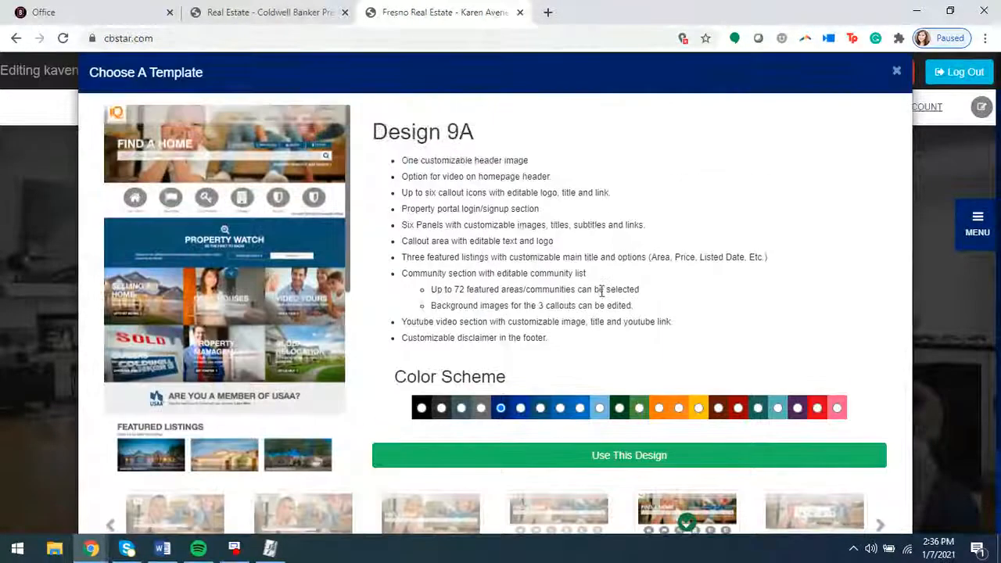
pyautogui.scroll(-2, 599, 289)
# Browse to the higher-numbered templates, preview Design 29 and leave the chooser without applying a new design
pyautogui.click(880, 432)
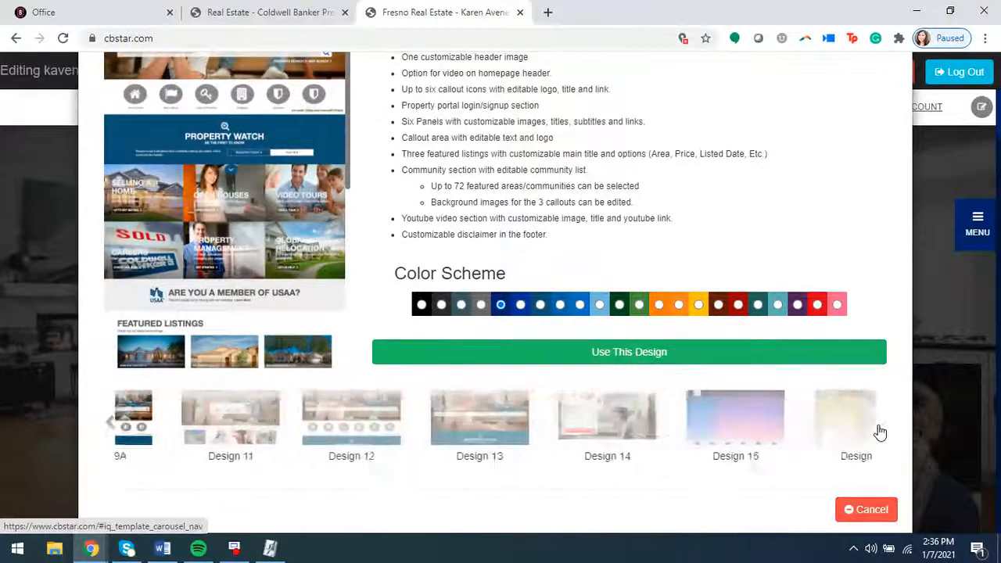
pyautogui.click(880, 432)
pyautogui.click(879, 432)
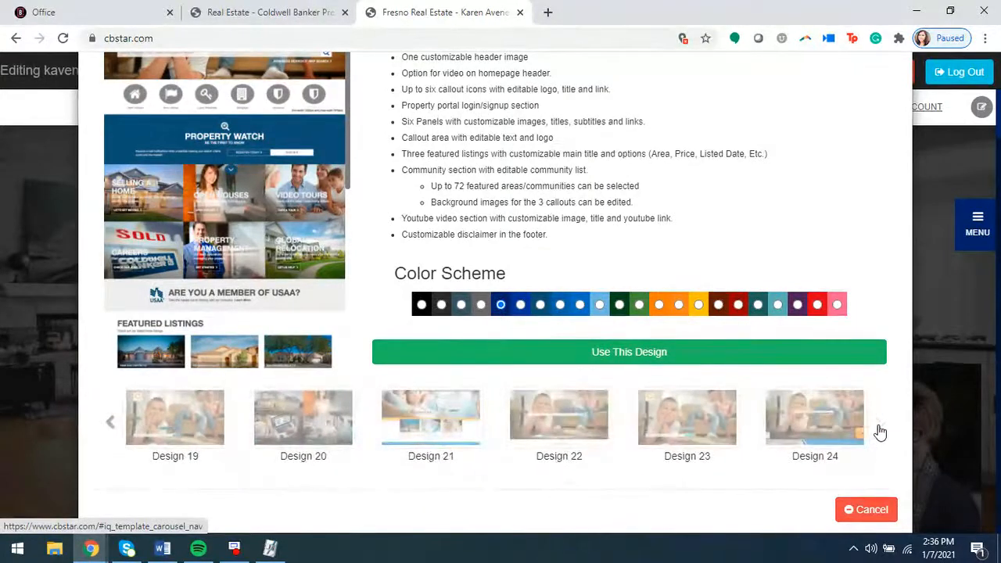
pyautogui.click(879, 432)
pyautogui.click(657, 419)
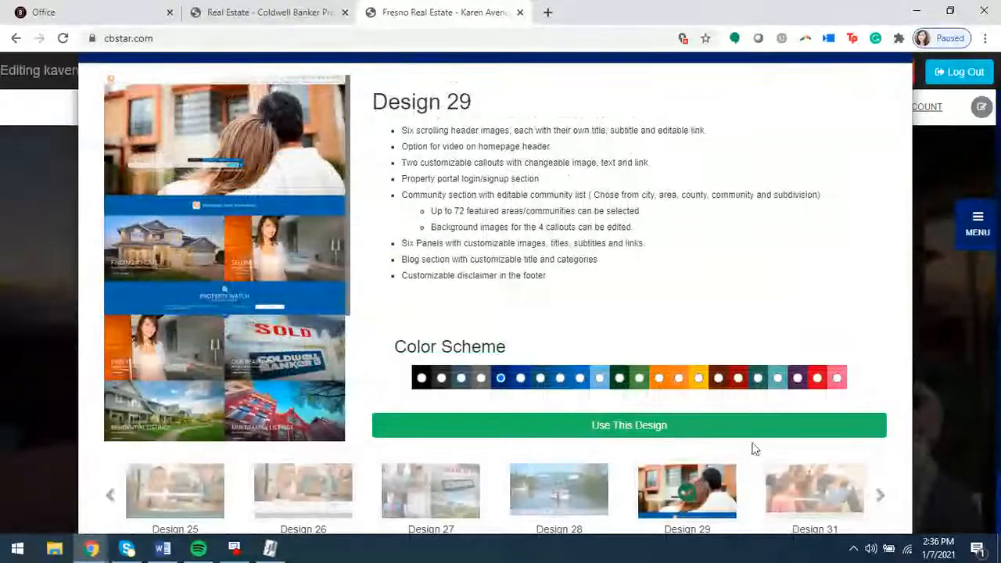
pyautogui.click(640, 431)
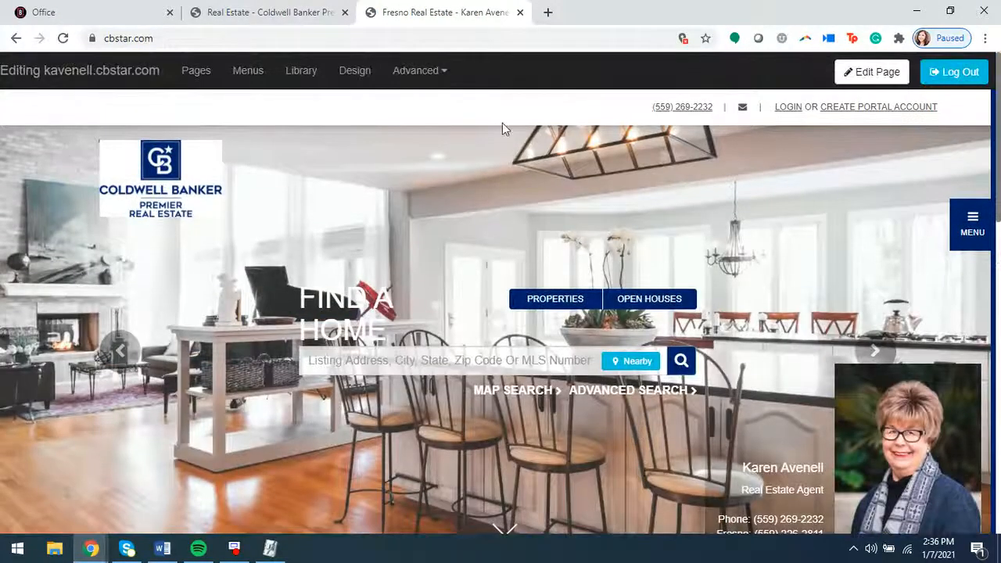
# Examine the agent's homepage layout under its current design, from the header through the lower sections
pyautogui.scroll(-2, 464, 301)
pyautogui.scroll(1, 425, 330)
pyautogui.scroll(1, 425, 330)
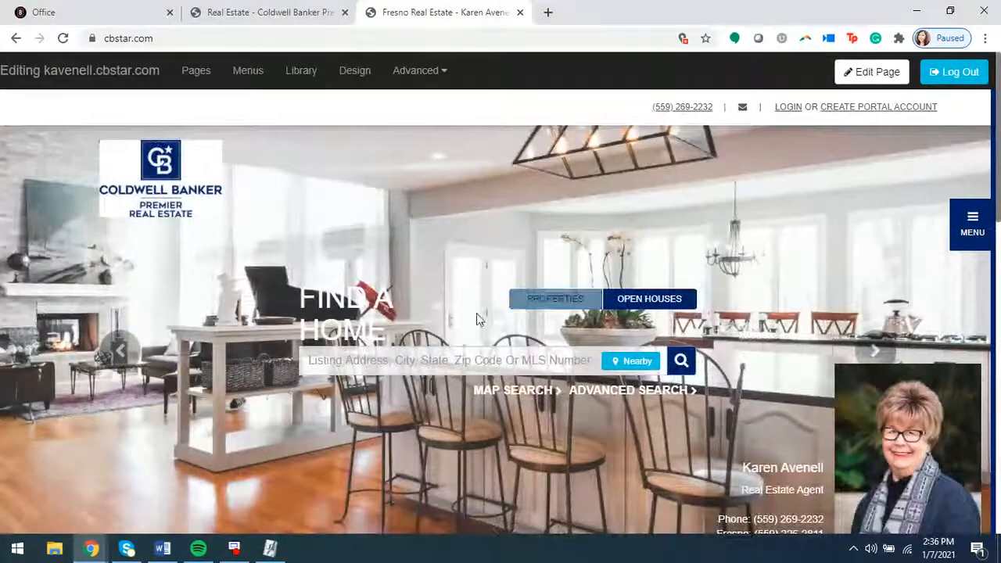
pyautogui.scroll(-10, 405, 317)
pyautogui.scroll(12, 469, 317)
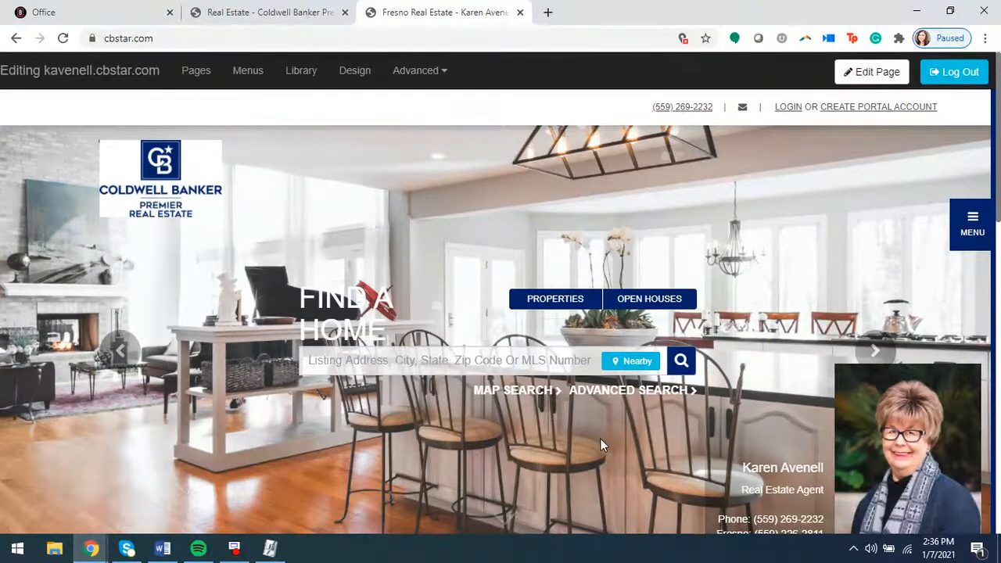
# Put the homepage into edit mode and look over its editable header and panel sections
pyautogui.click(871, 78)
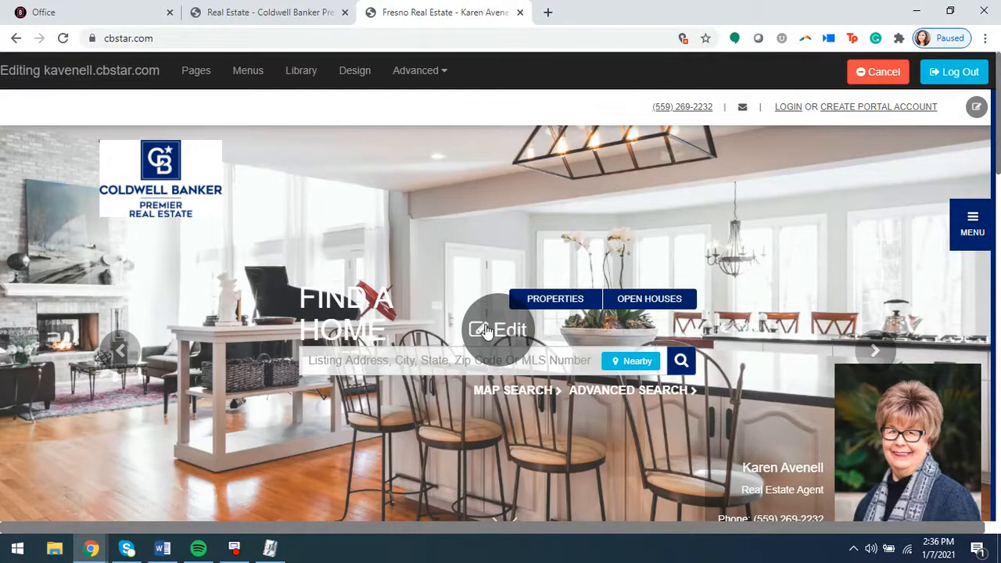
pyautogui.scroll(-7, 498, 329)
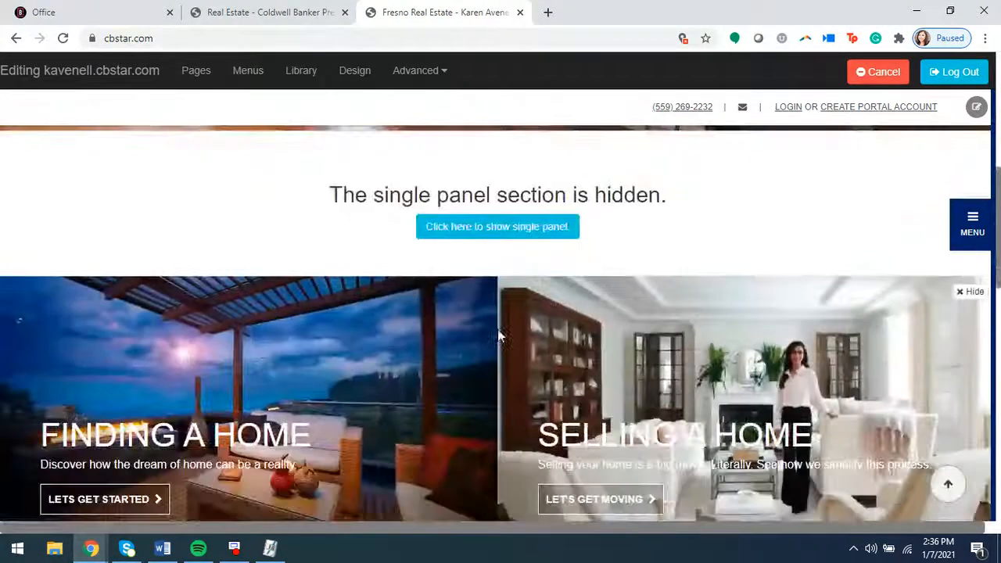
pyautogui.scroll(-1, 469, 452)
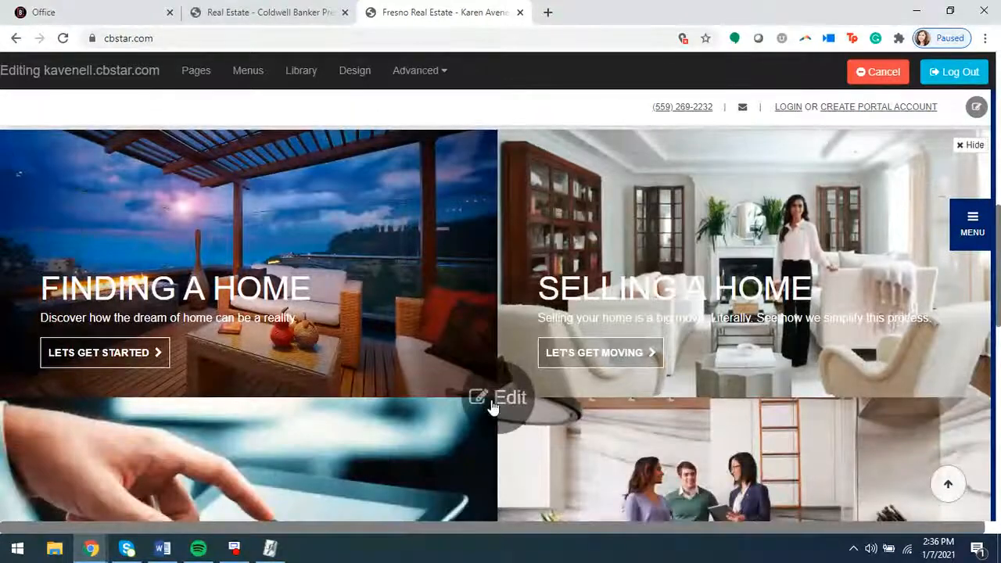
pyautogui.scroll(7, 510, 407)
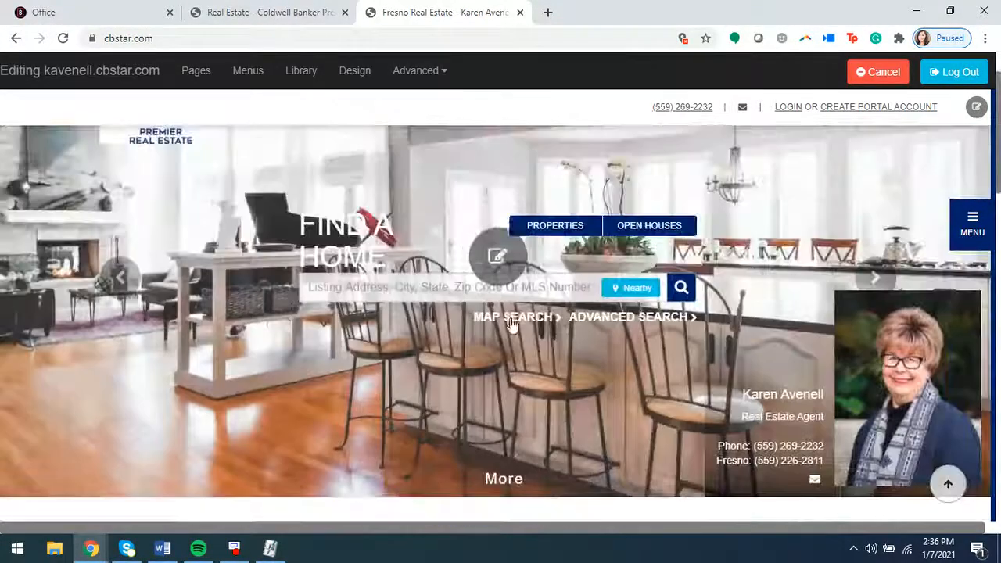
# Open the hero image settings and look through the individual slides of the homepage header slideshow
pyautogui.click(508, 261)
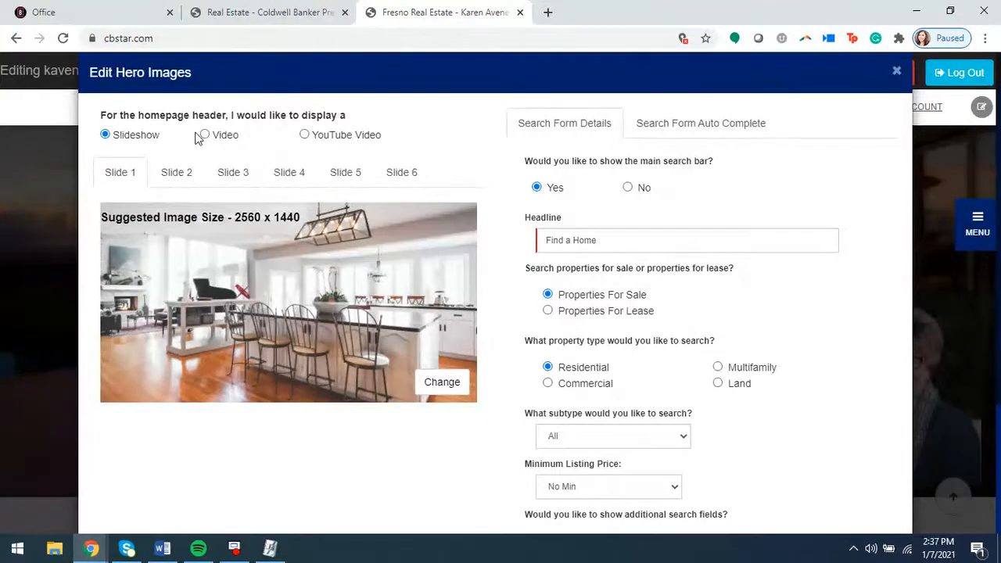
pyautogui.click(191, 172)
pyautogui.click(242, 174)
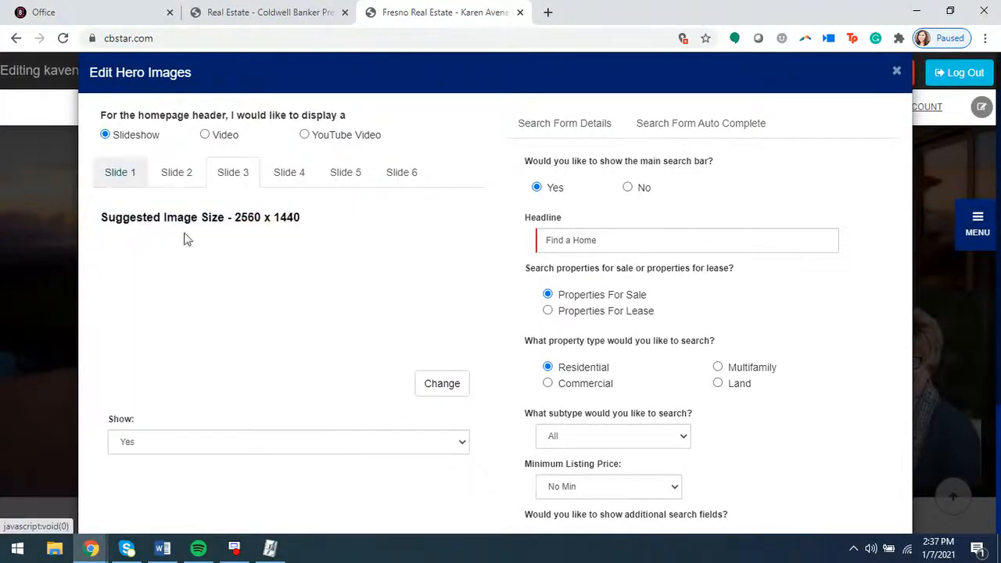
pyautogui.click(283, 174)
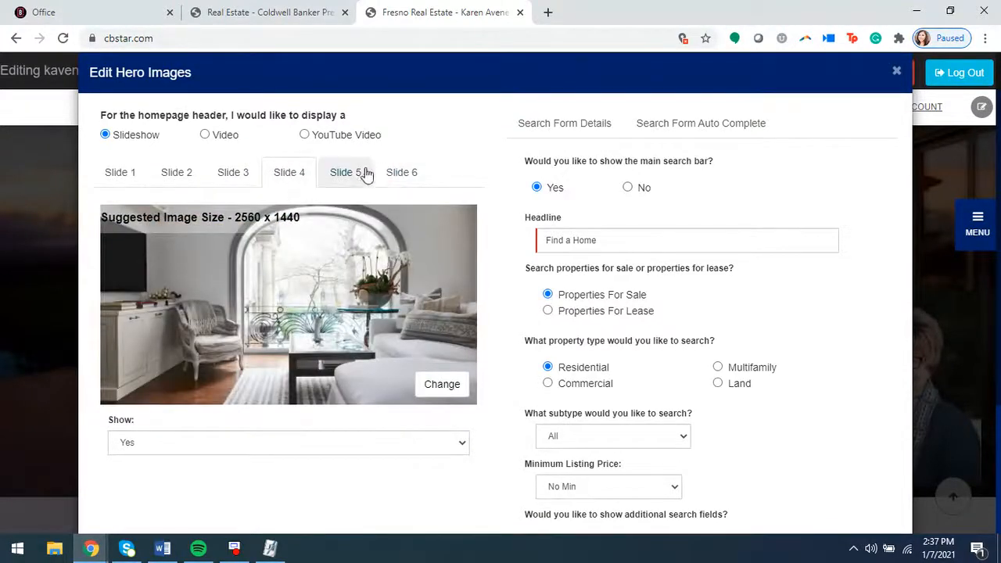
pyautogui.click(346, 172)
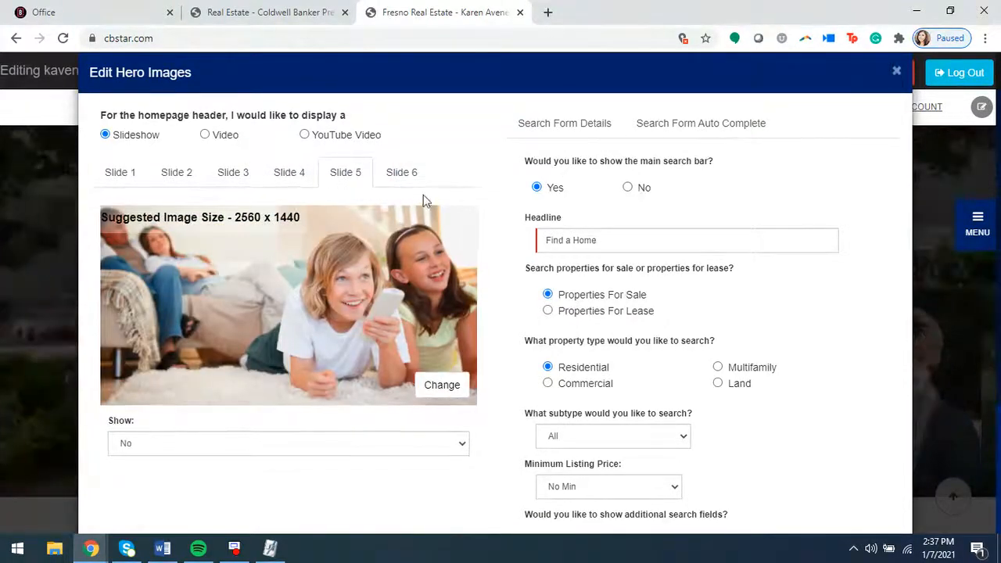
pyautogui.click(402, 182)
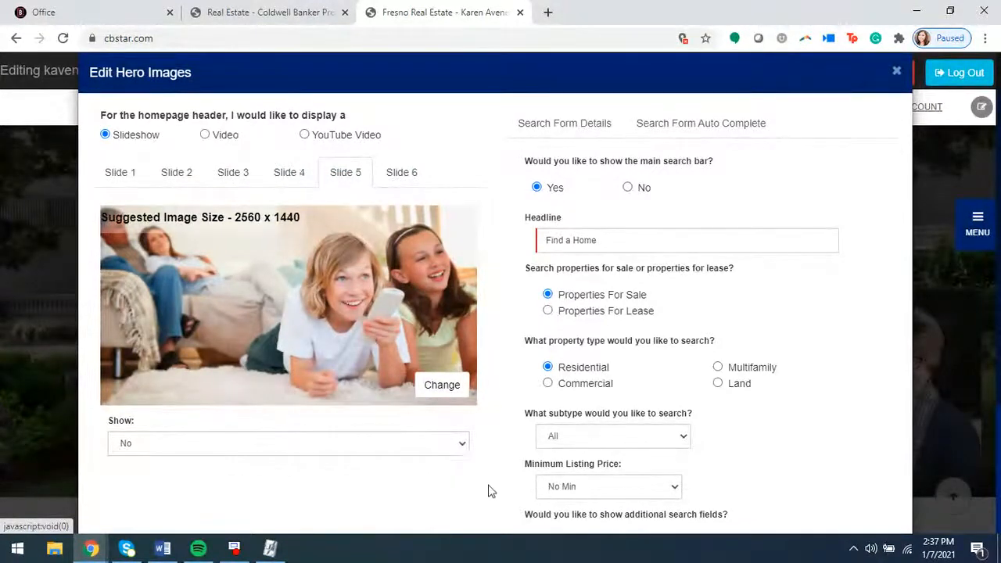
# Check the Show options of Slide 5, leave it set to No, and compare the slide with Slide 4
pyautogui.click(432, 444)
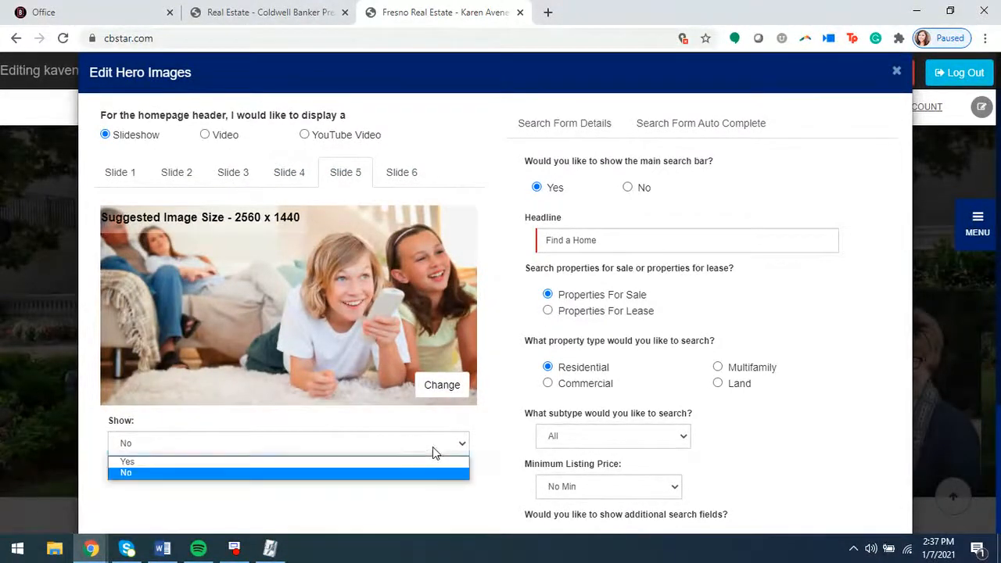
pyautogui.click(139, 476)
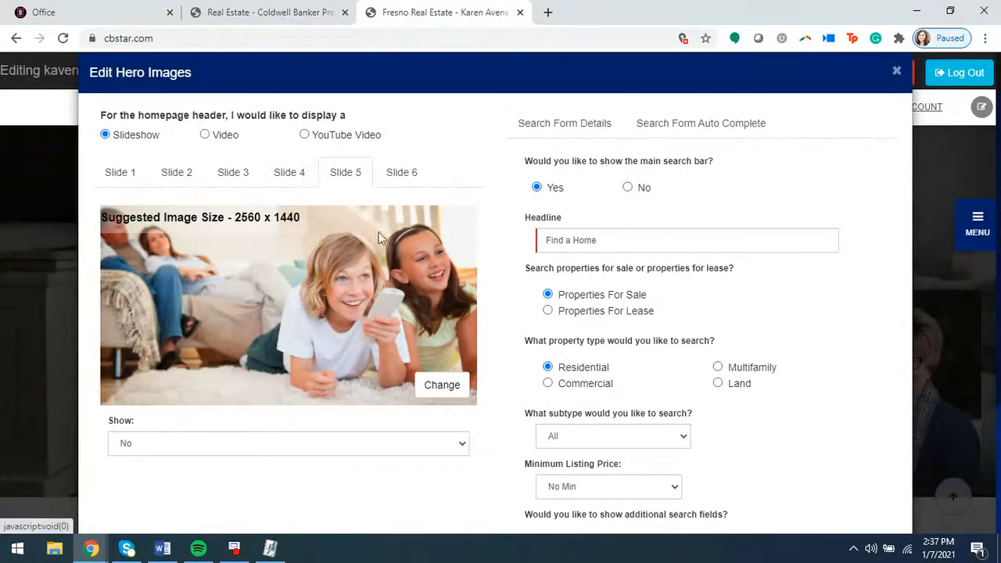
pyautogui.click(287, 177)
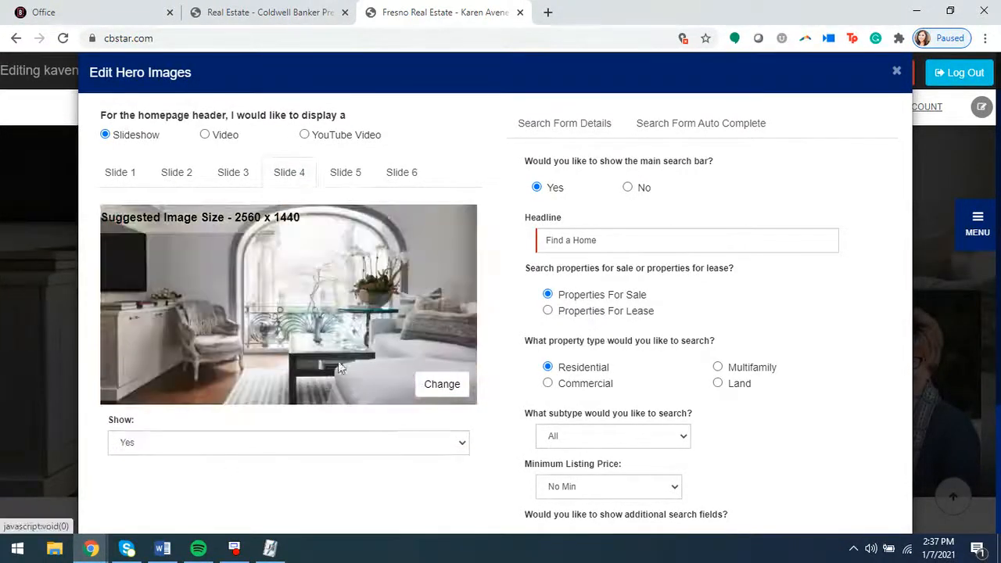
pyautogui.click(338, 176)
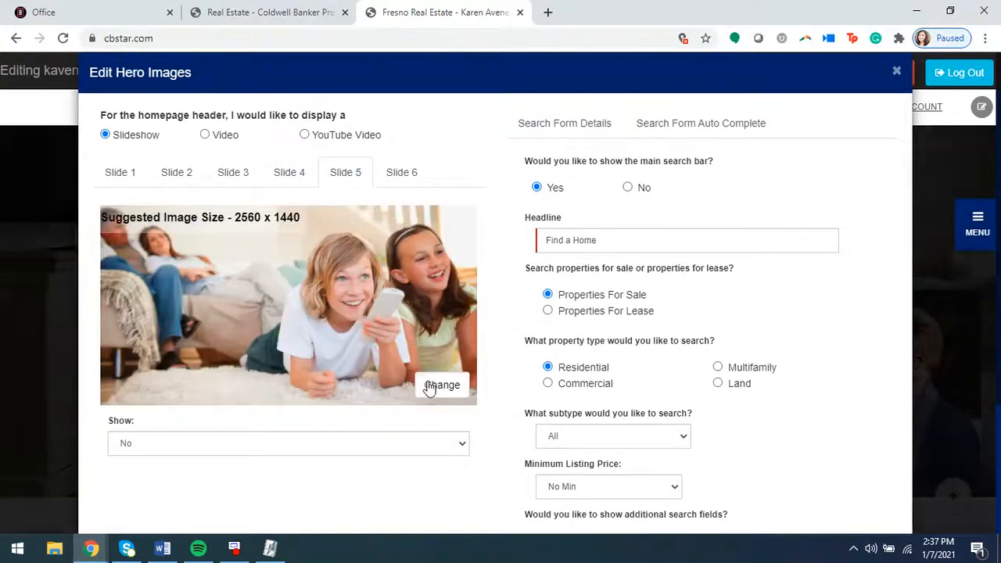
# Open the image library for Slide 5 and browse the available company images
pyautogui.click(439, 385)
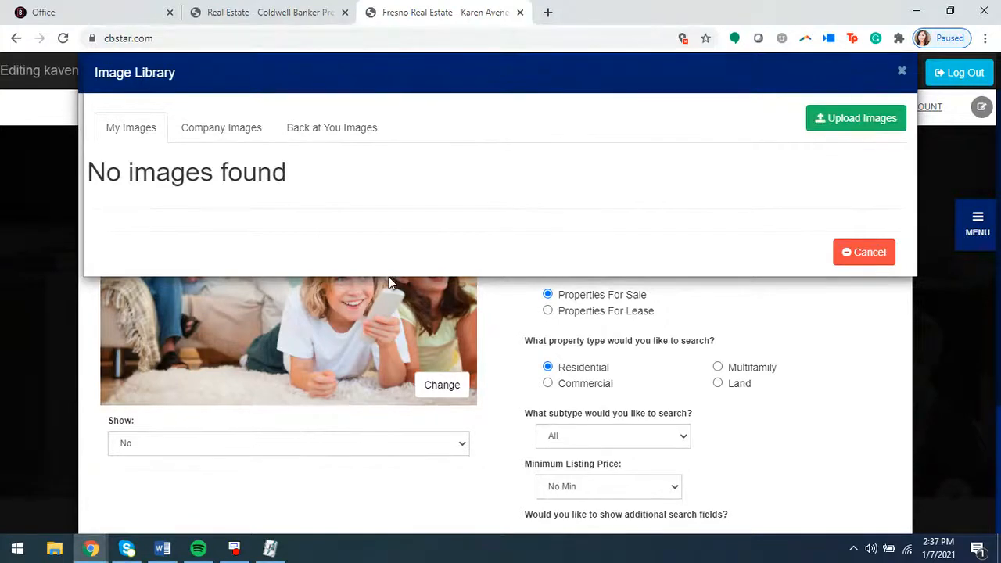
pyautogui.click(191, 129)
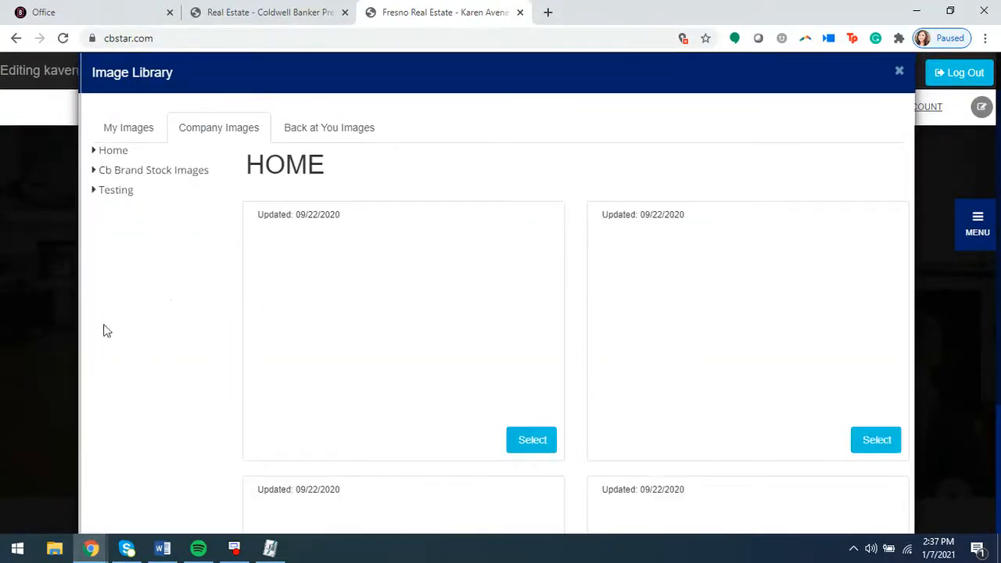
pyautogui.scroll(-3, 159, 326)
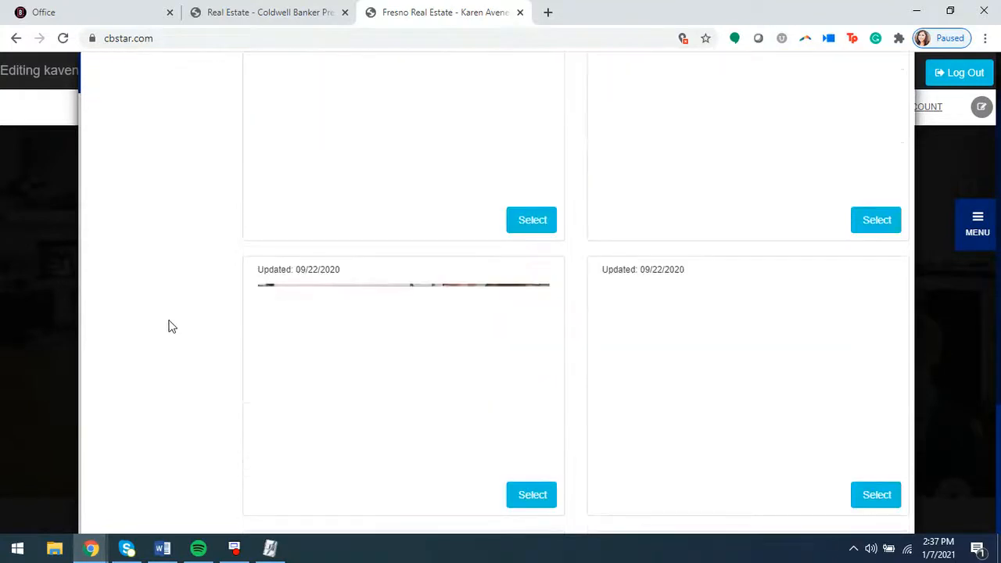
pyautogui.scroll(3, 172, 326)
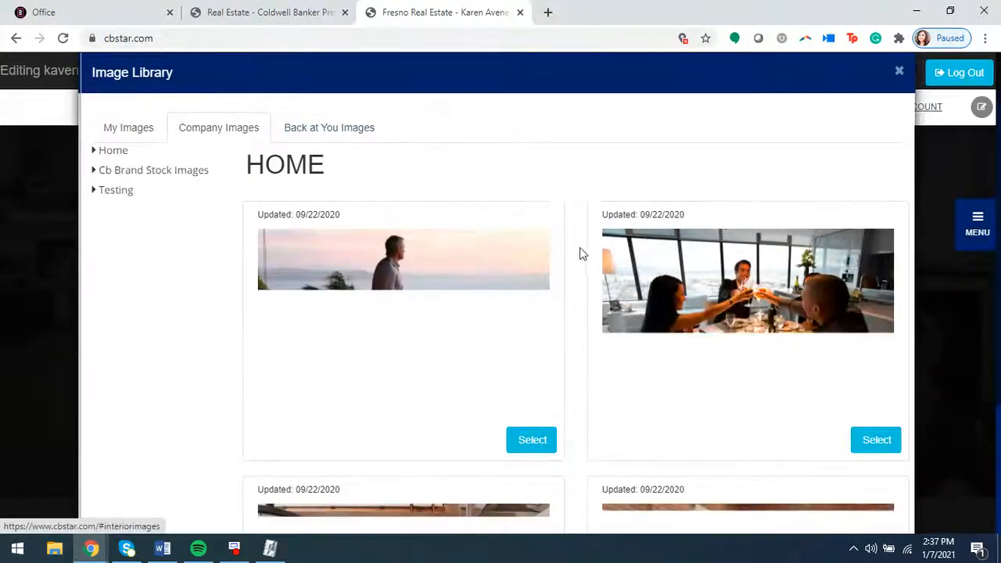
pyautogui.scroll(-4, 579, 257)
pyautogui.scroll(-4, 590, 289)
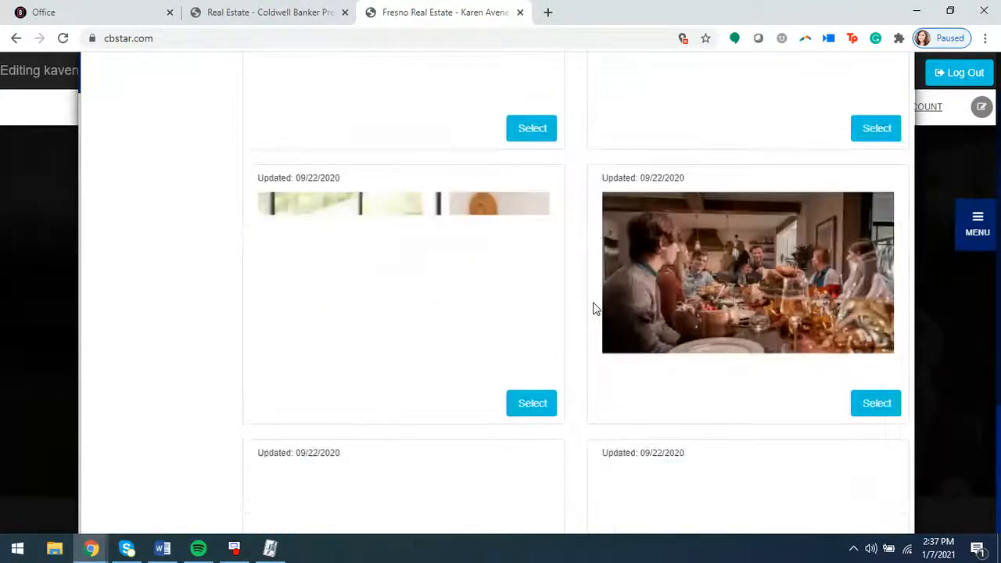
pyautogui.scroll(8, 591, 305)
# Browse the Back at You image collection and look through the list of locations in its Areas category
pyautogui.click(332, 139)
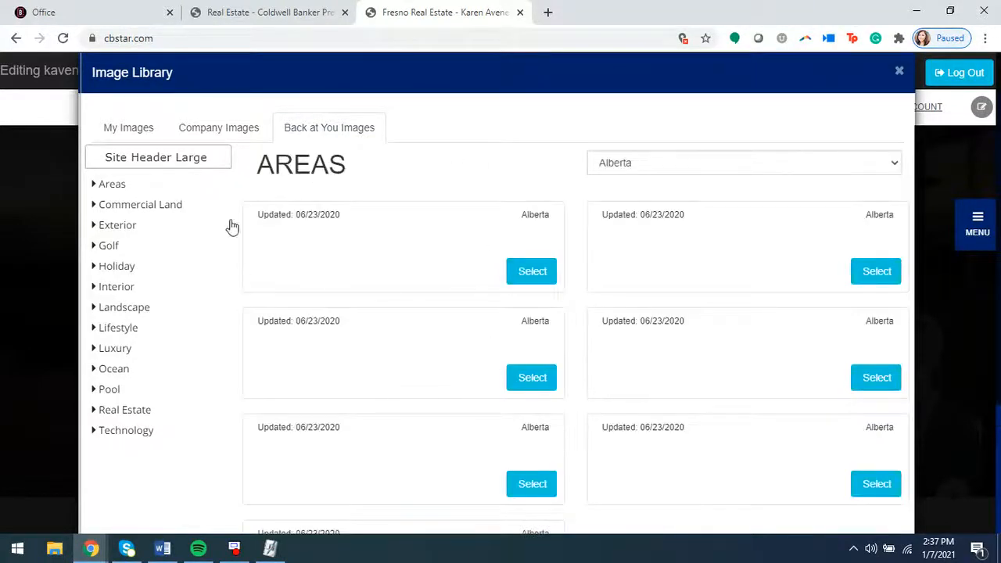
pyautogui.click(753, 163)
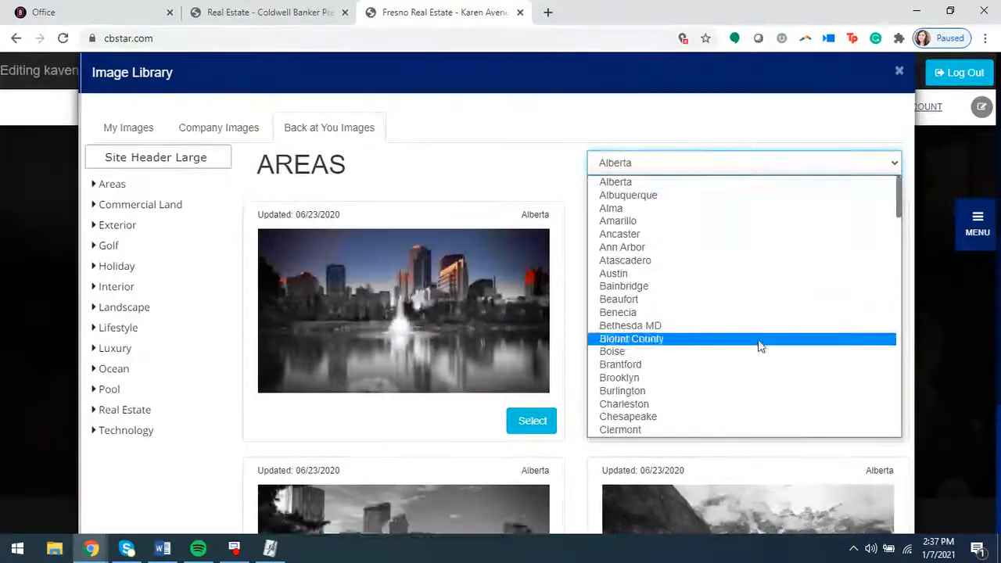
pyautogui.scroll(-8, 756, 391)
pyautogui.scroll(-10, 757, 426)
pyautogui.scroll(15, 760, 417)
pyautogui.click(495, 178)
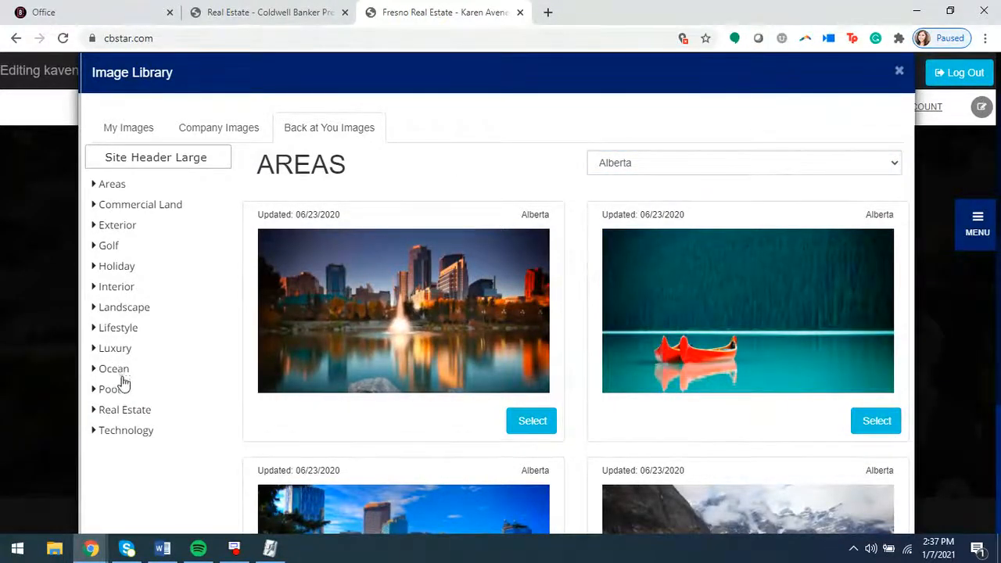
# Replace the Slide 5 image with the Lifestyle photo of a couple sitting on a kitchen floor and accept the hero image changes
pyautogui.click(118, 329)
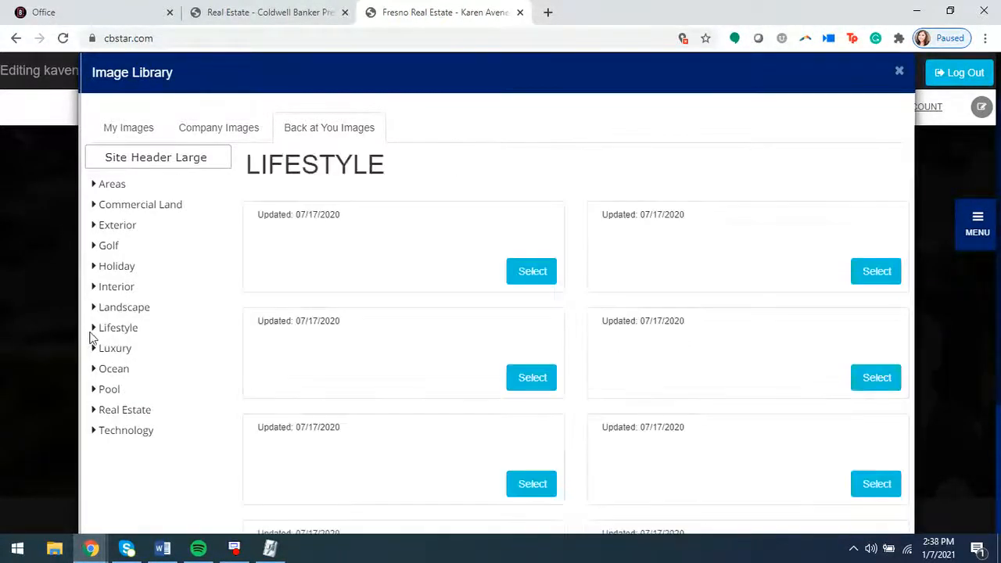
pyautogui.scroll(-3, 595, 331)
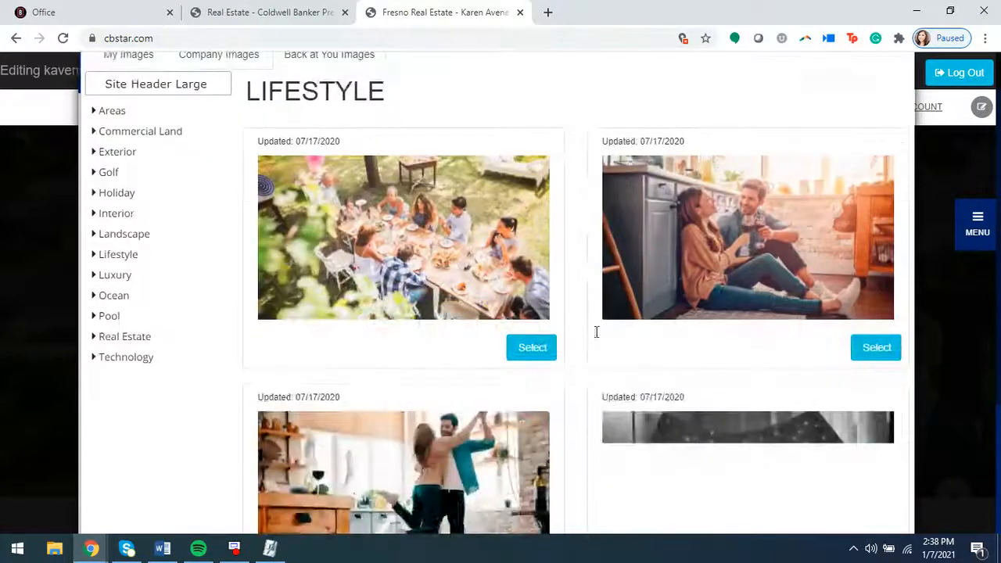
pyautogui.click(877, 210)
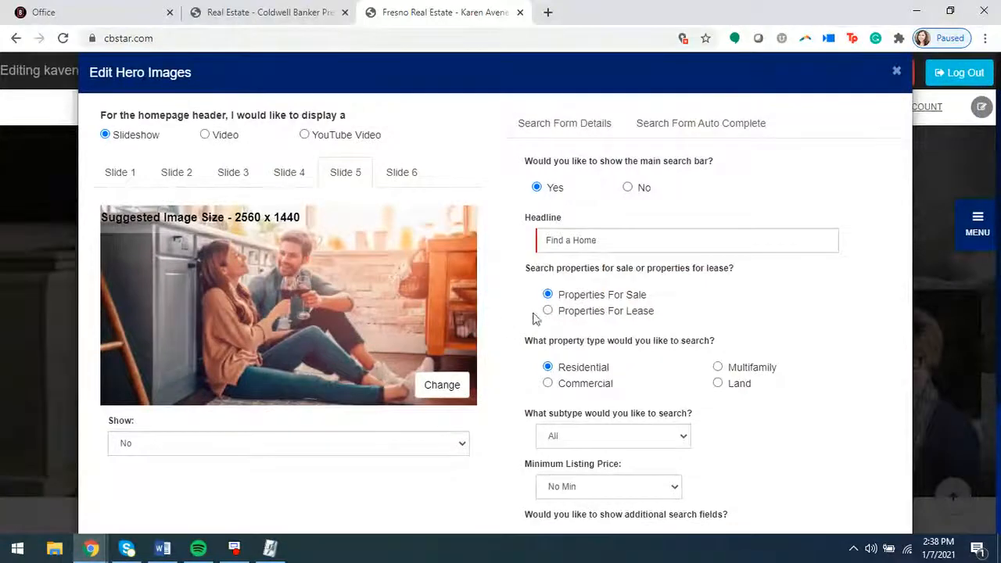
pyautogui.scroll(-3, 534, 317)
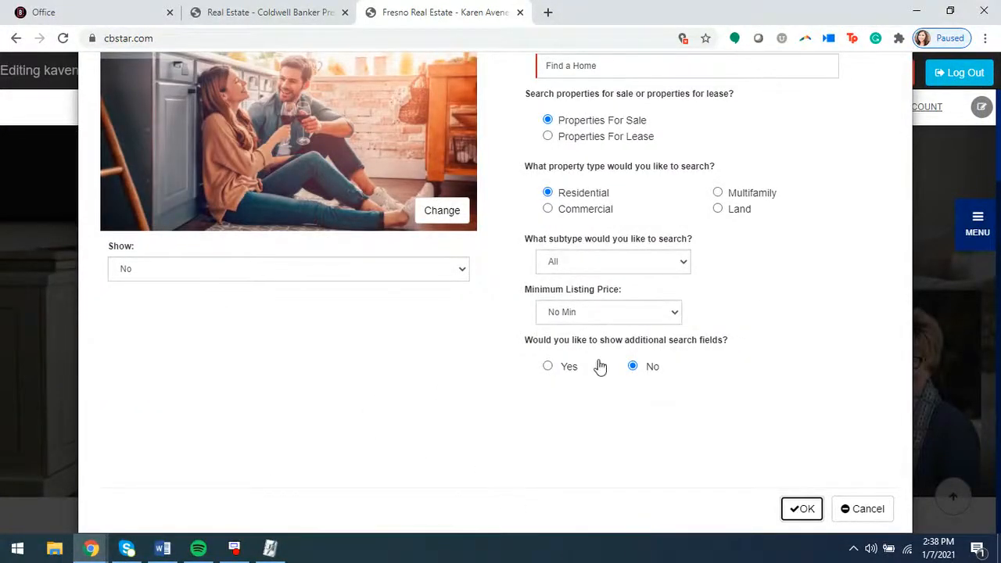
pyautogui.click(801, 509)
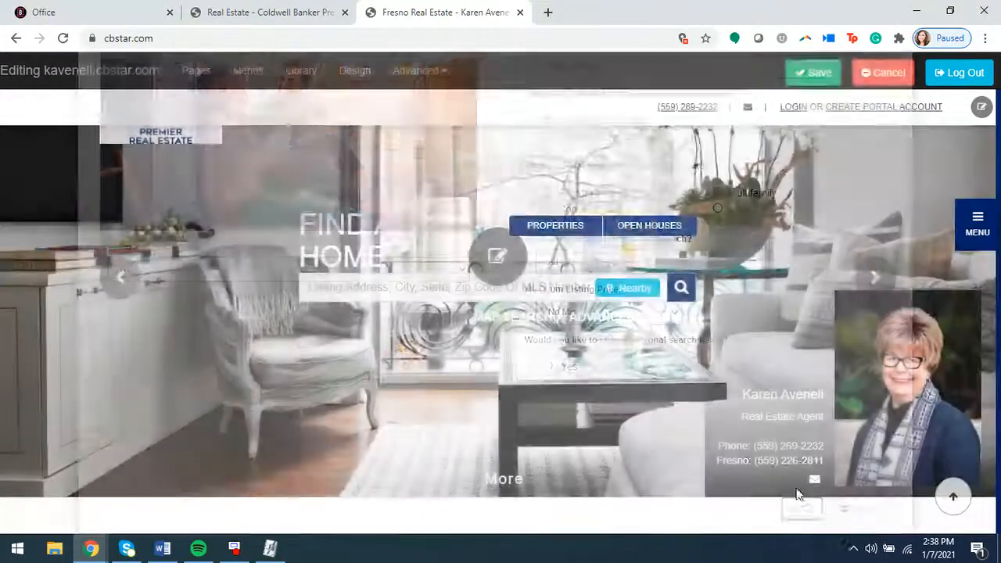
# Reopen the hero image settings, switch the homepage header to Video and try to select the Yard Games clip from the video library
pyautogui.click(488, 260)
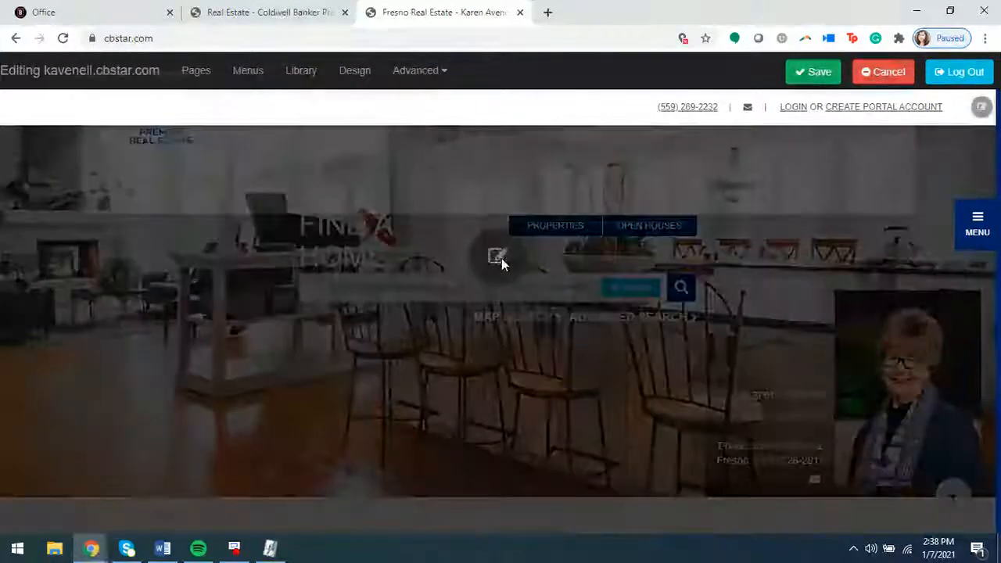
pyautogui.click(205, 137)
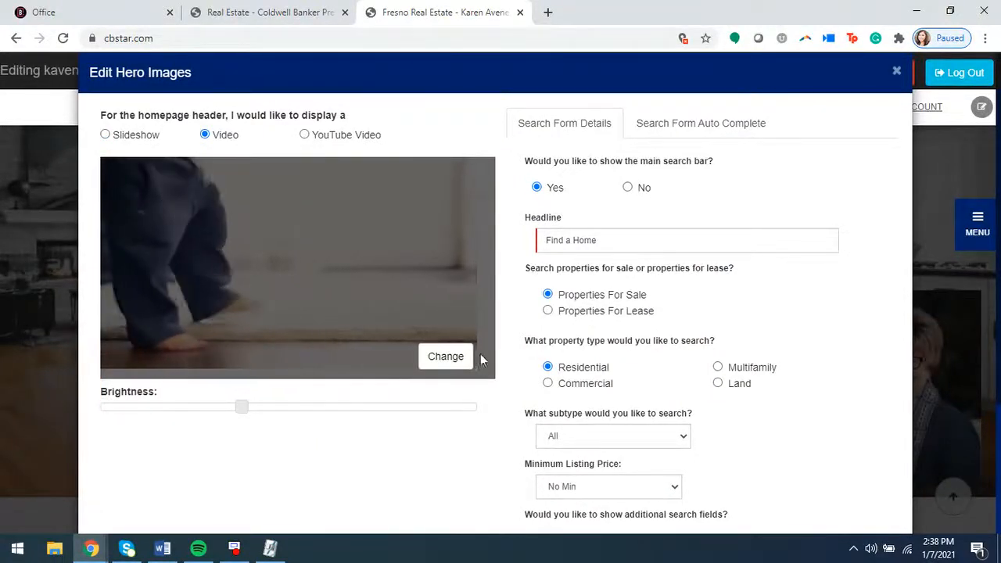
pyautogui.click(455, 359)
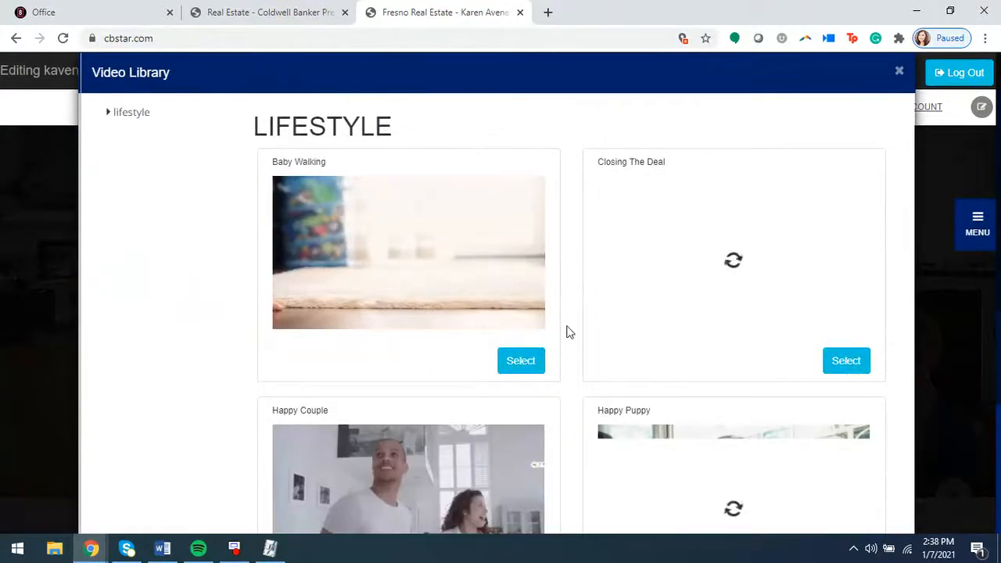
pyautogui.scroll(-3, 581, 344)
pyautogui.scroll(-3, 581, 344)
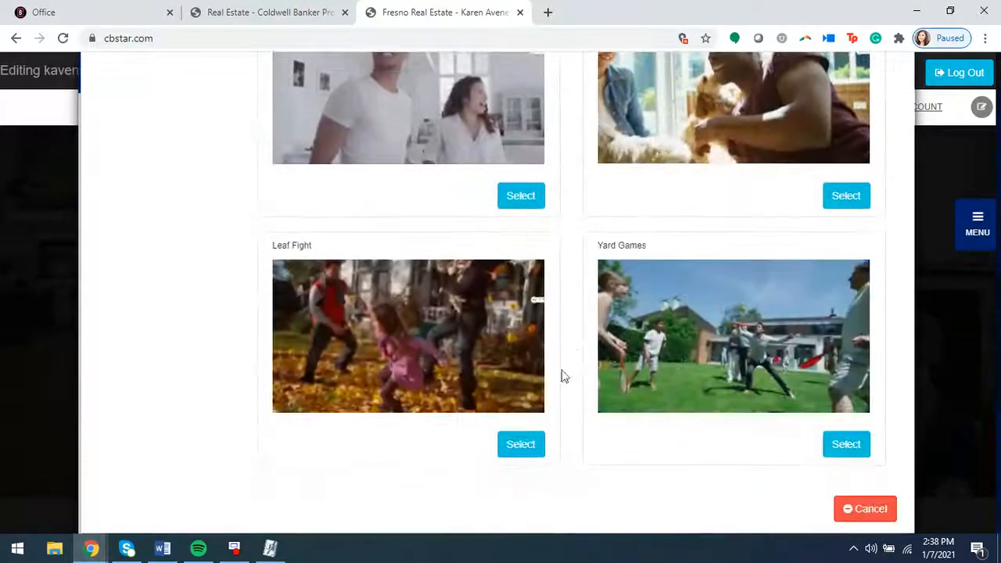
pyautogui.click(846, 444)
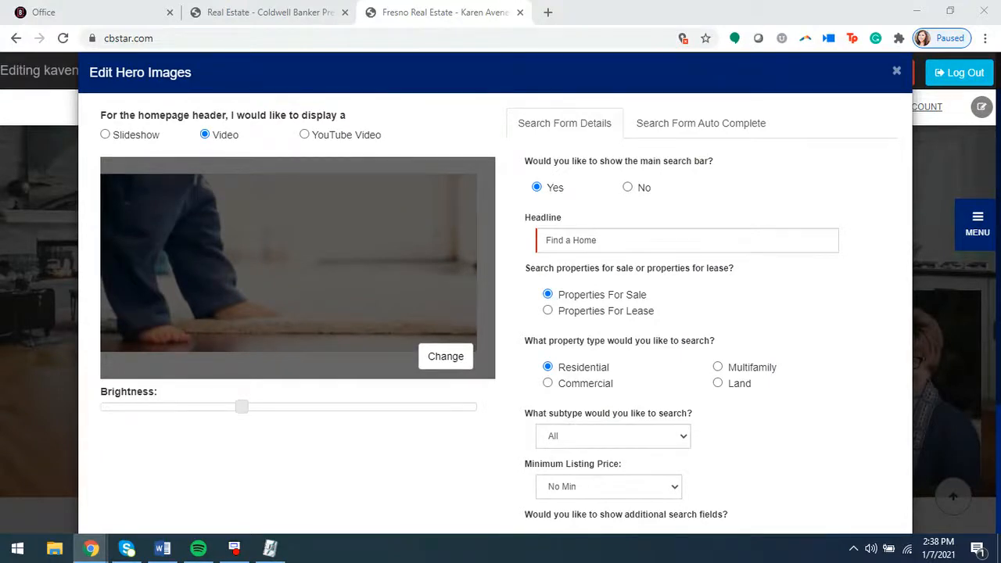
# Return to the video library and try again to select the Yard Games clip for the header
pyautogui.scroll(-1, 339, 305)
pyautogui.scroll(1, 342, 302)
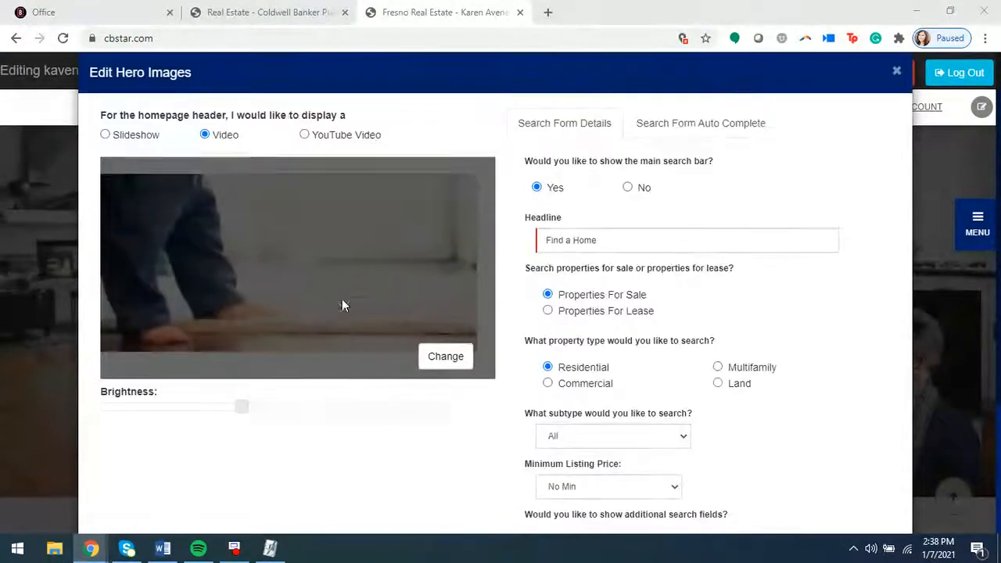
pyautogui.click(445, 358)
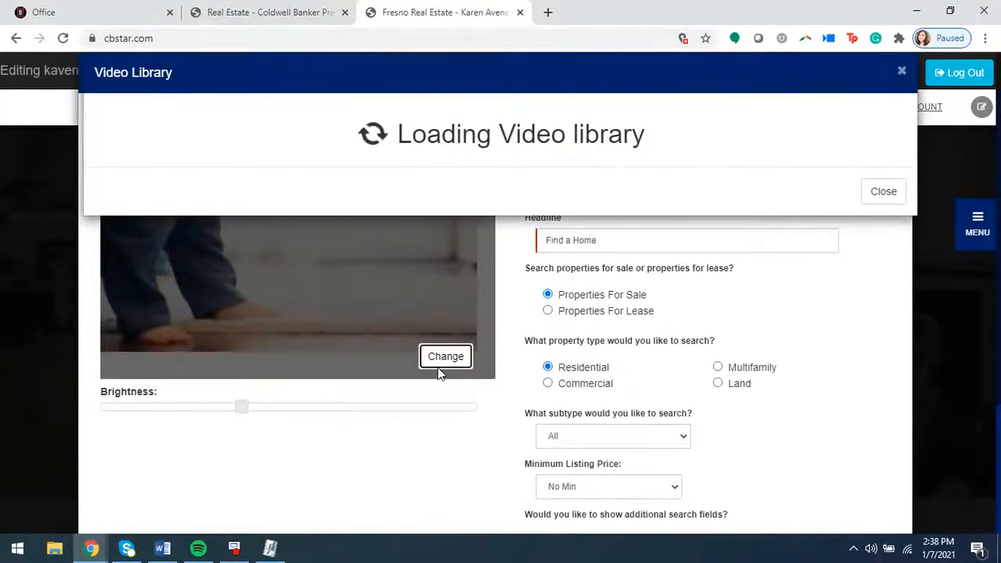
pyautogui.scroll(-6, 547, 341)
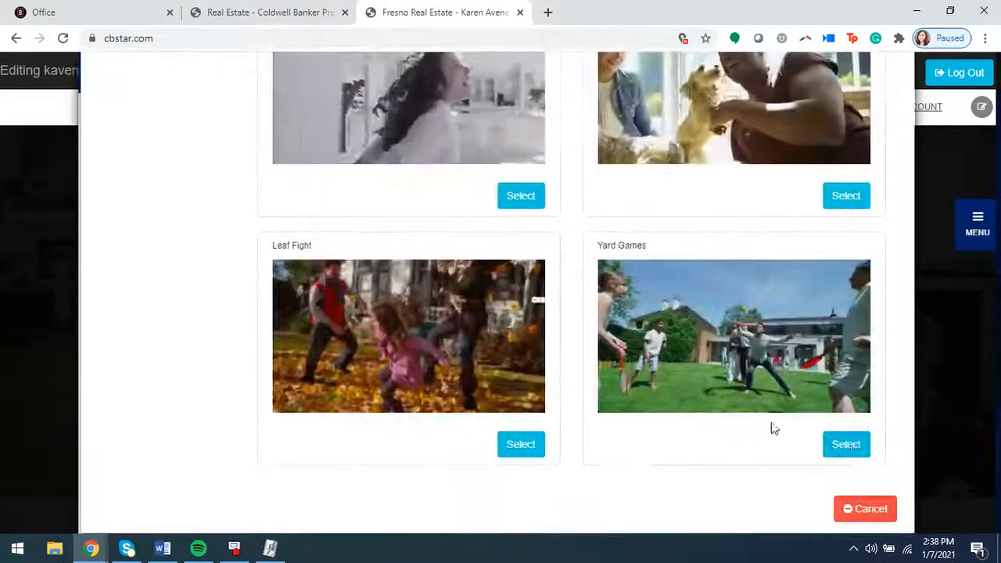
pyautogui.click(846, 444)
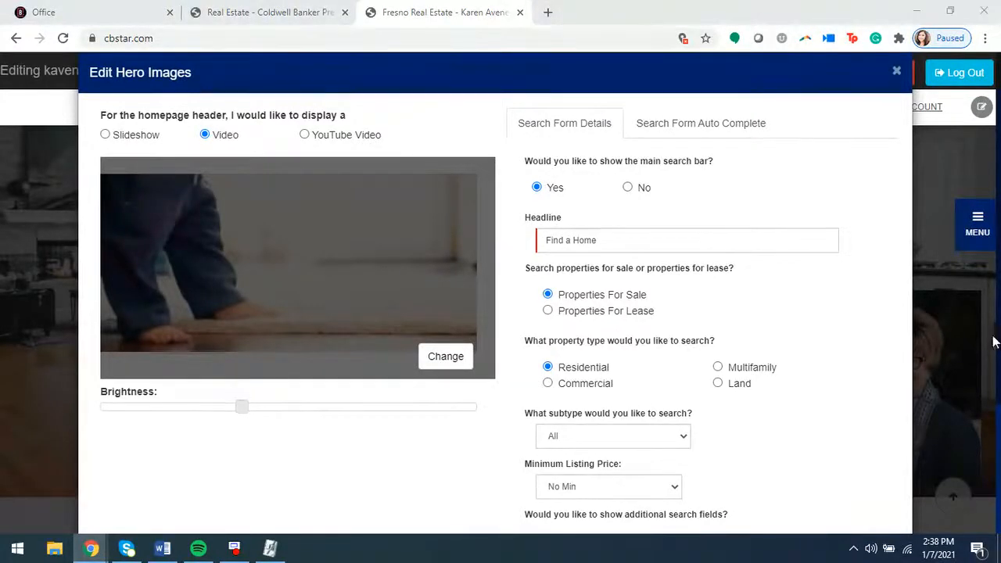
# Accept the homepage header's video settings and check how the clip plays behind the search form
pyautogui.scroll(-2, 546, 283)
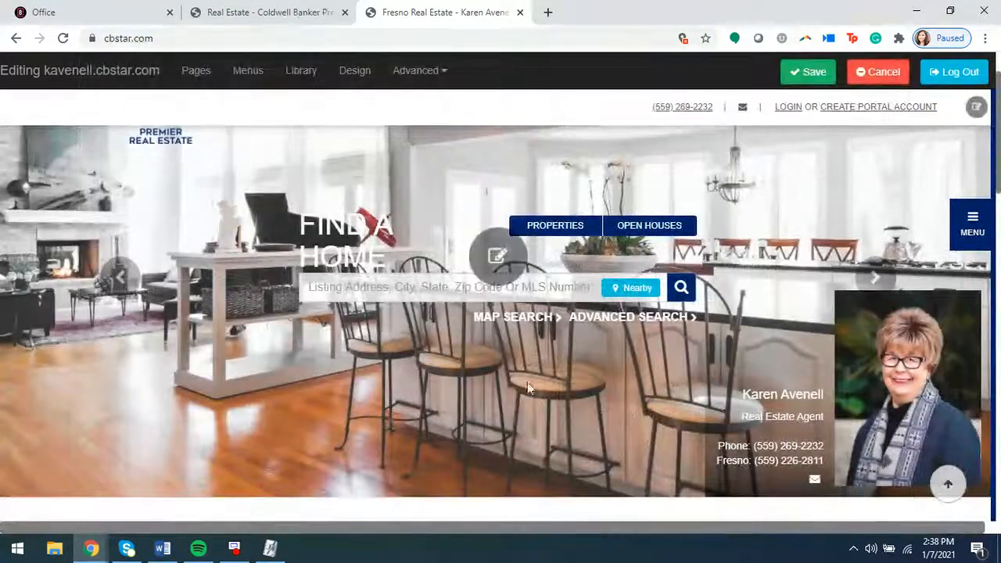
pyautogui.click(484, 257)
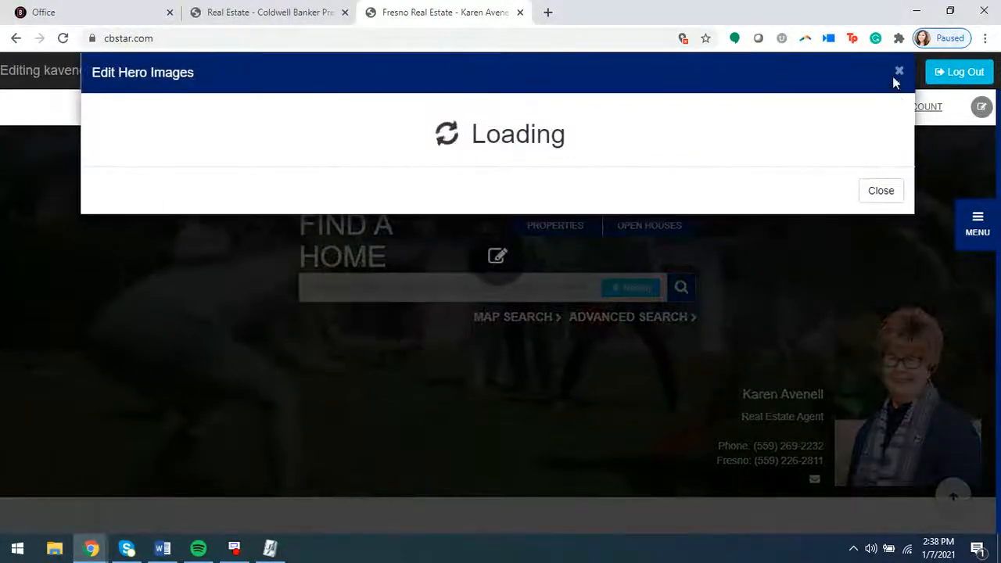
pyautogui.click(896, 72)
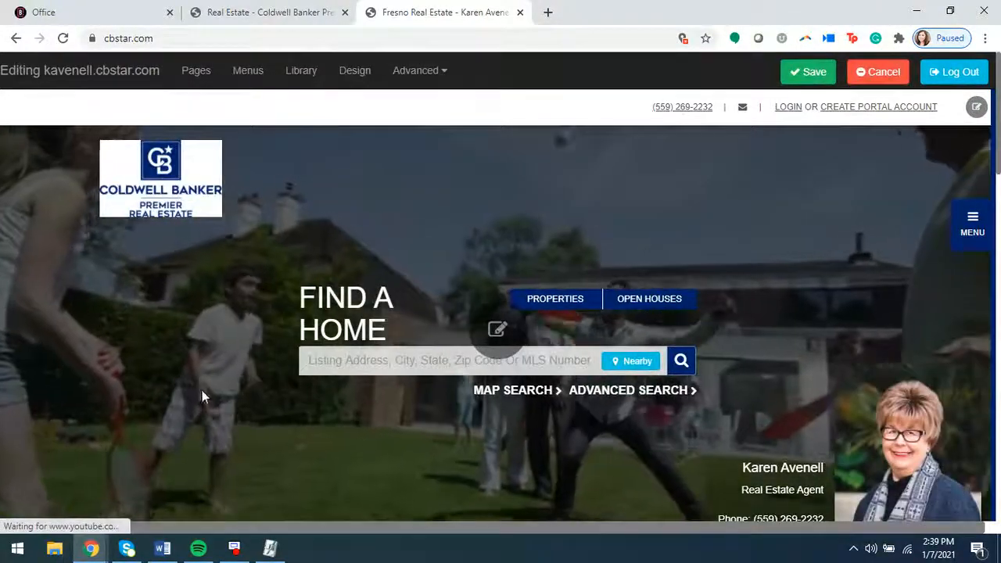
# Switch the homepage header to YouTube Video, and on YouTube open and pause the Las Vegas Modern Loft video from the "las vegas homes" results
pyautogui.click(494, 333)
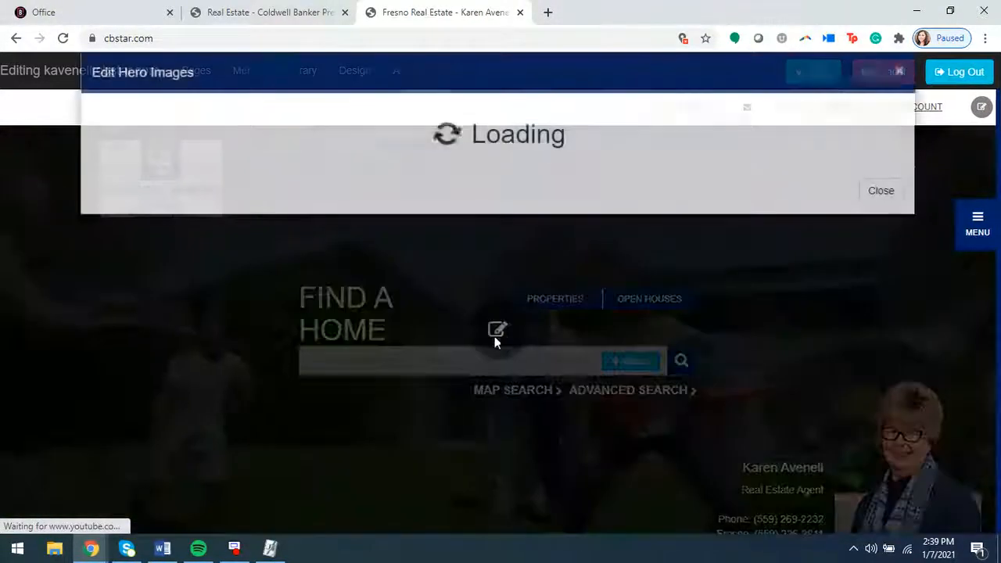
pyautogui.click(303, 134)
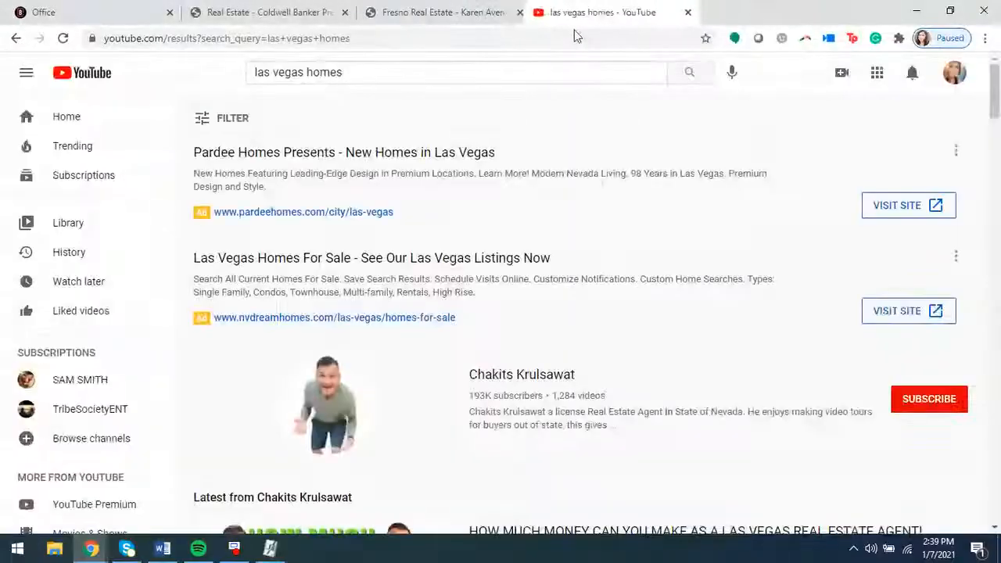
pyautogui.scroll(-10, 487, 297)
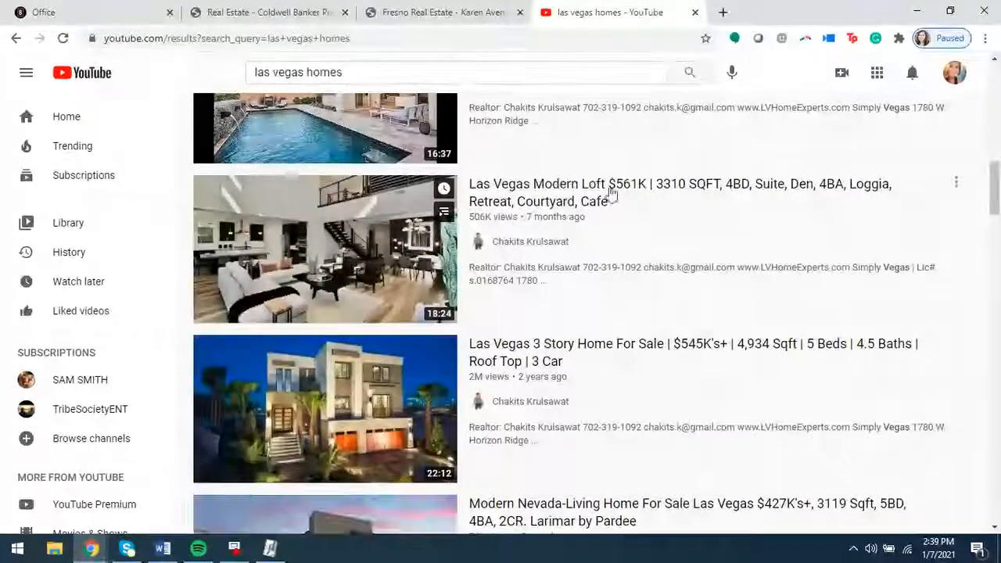
pyautogui.click(574, 196)
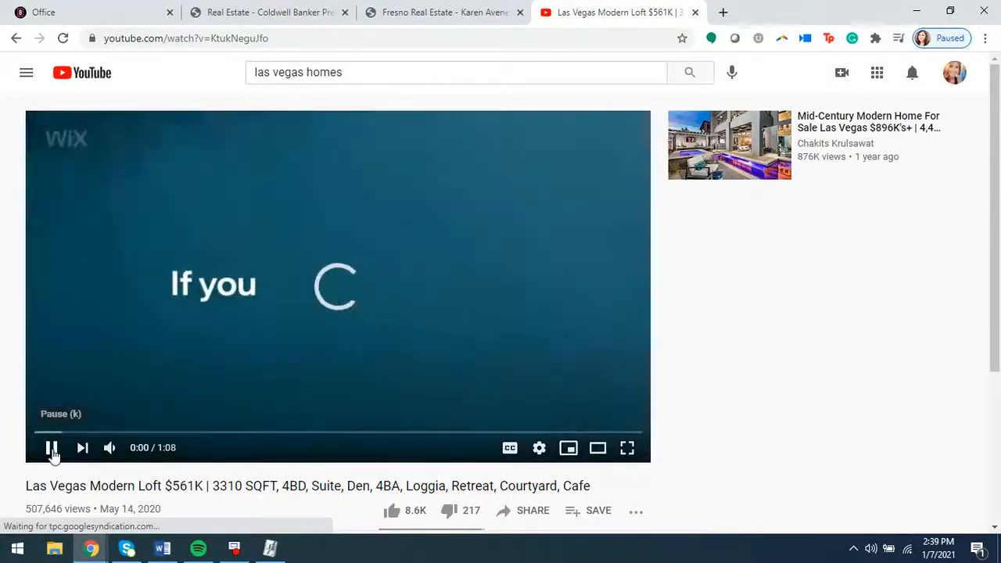
pyautogui.click(51, 451)
pyautogui.scroll(-4, 388, 310)
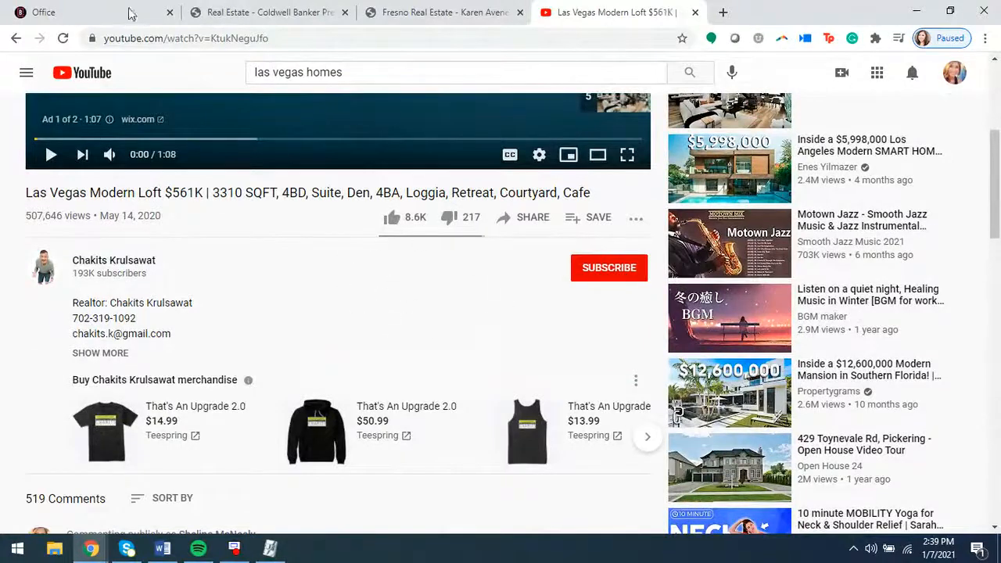
# Copy the share link of the Las Vegas Modern Loft video
pyautogui.click(527, 222)
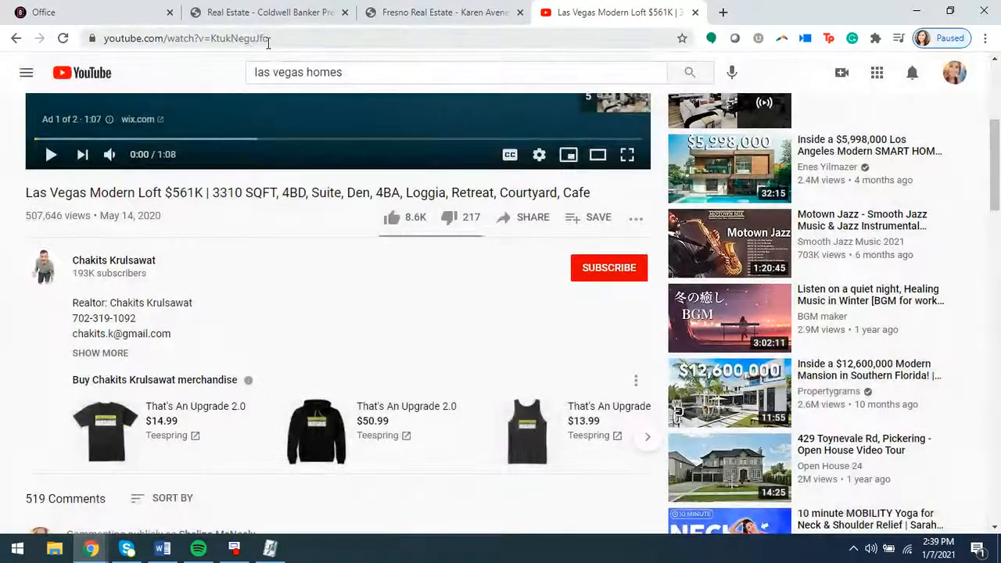
pyautogui.click(518, 219)
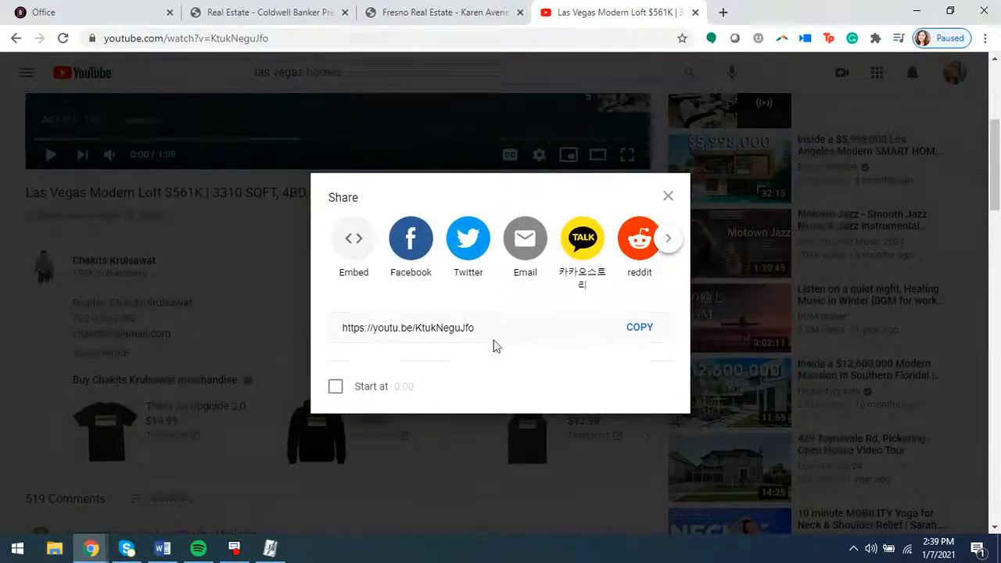
pyautogui.click(519, 331)
pyautogui.rightClick(468, 328)
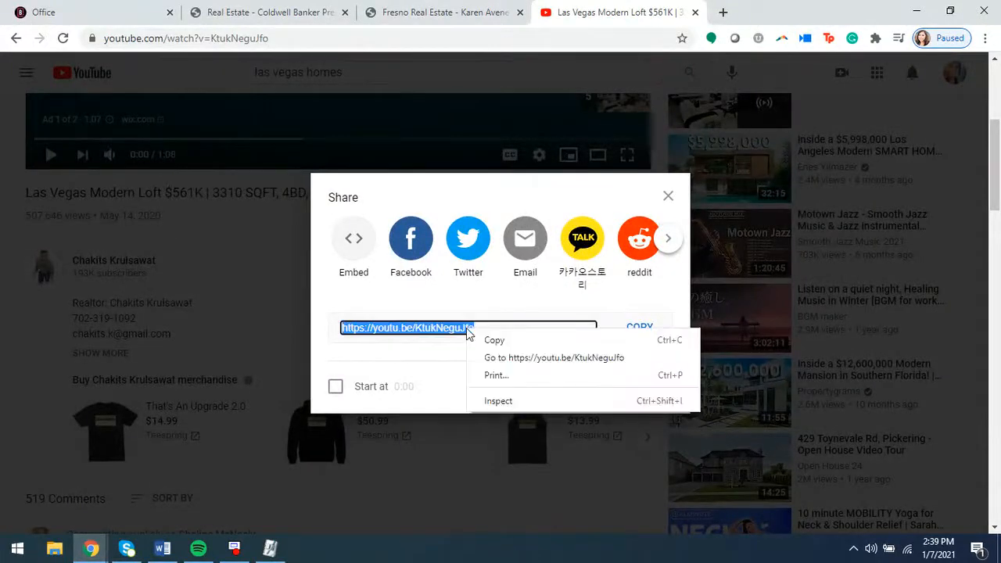
pyautogui.click(492, 339)
pyautogui.click(448, 13)
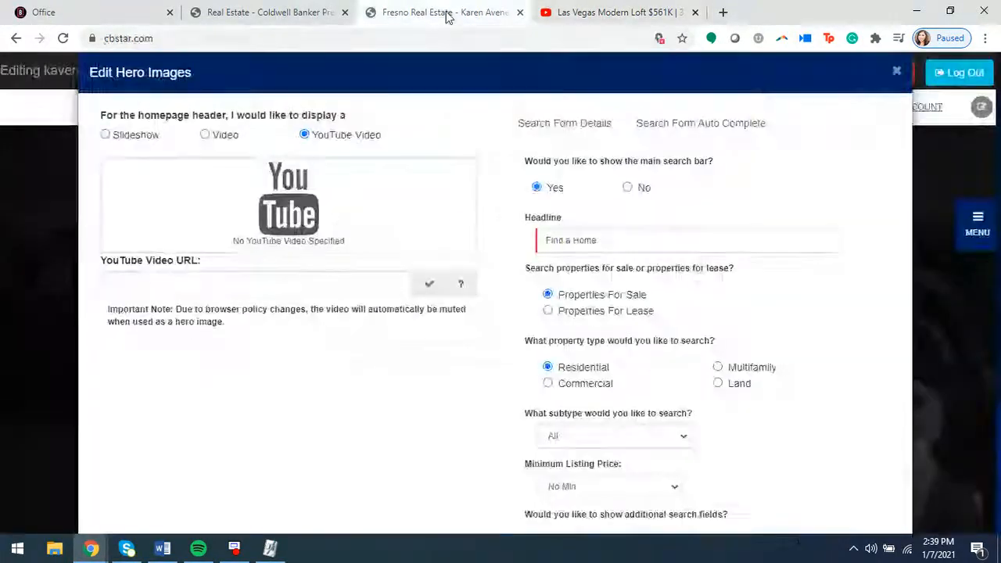
pyautogui.click(167, 283)
pyautogui.rightClick(168, 284)
pyautogui.click(239, 408)
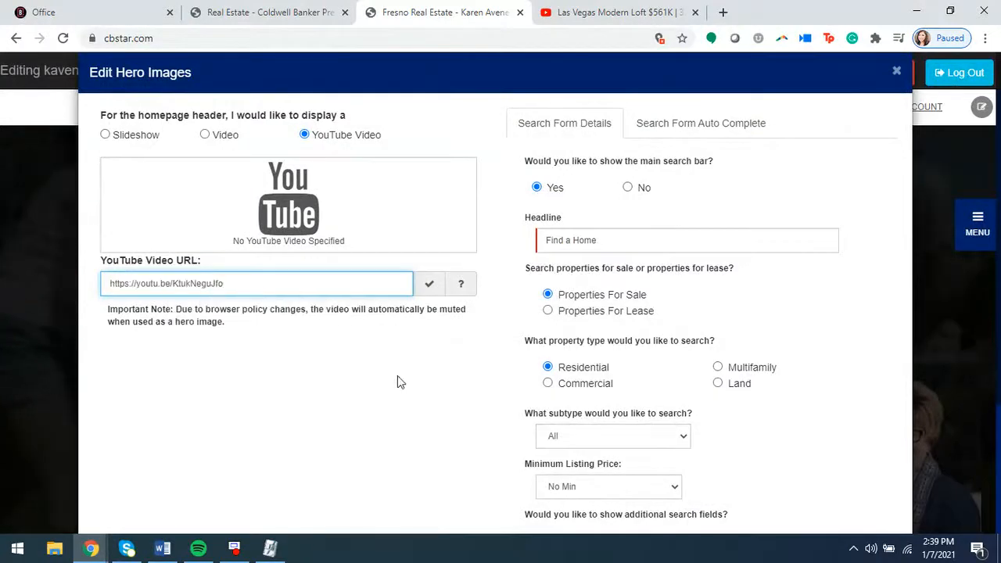
pyautogui.click(438, 360)
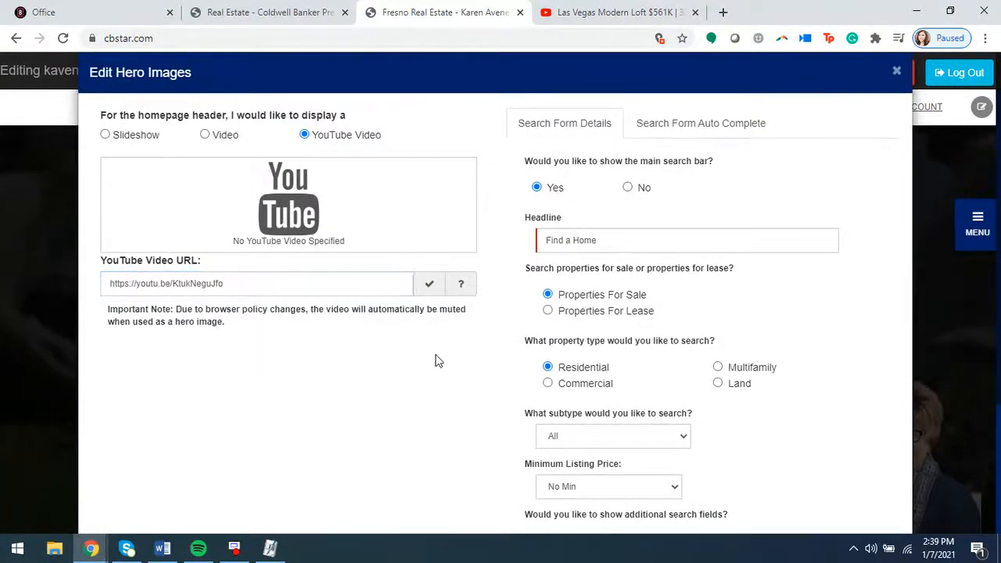
pyautogui.scroll(-3, 438, 359)
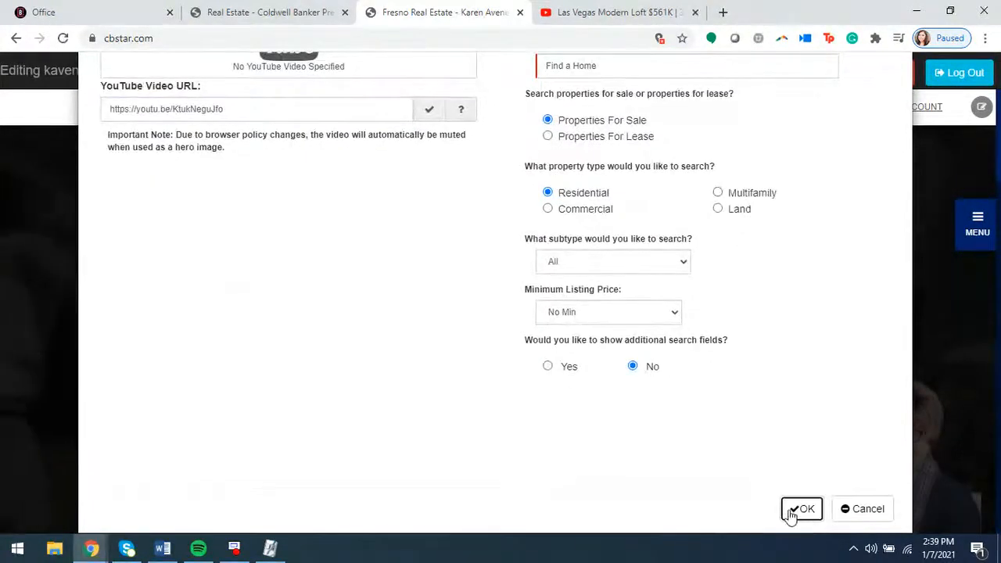
pyautogui.click(801, 509)
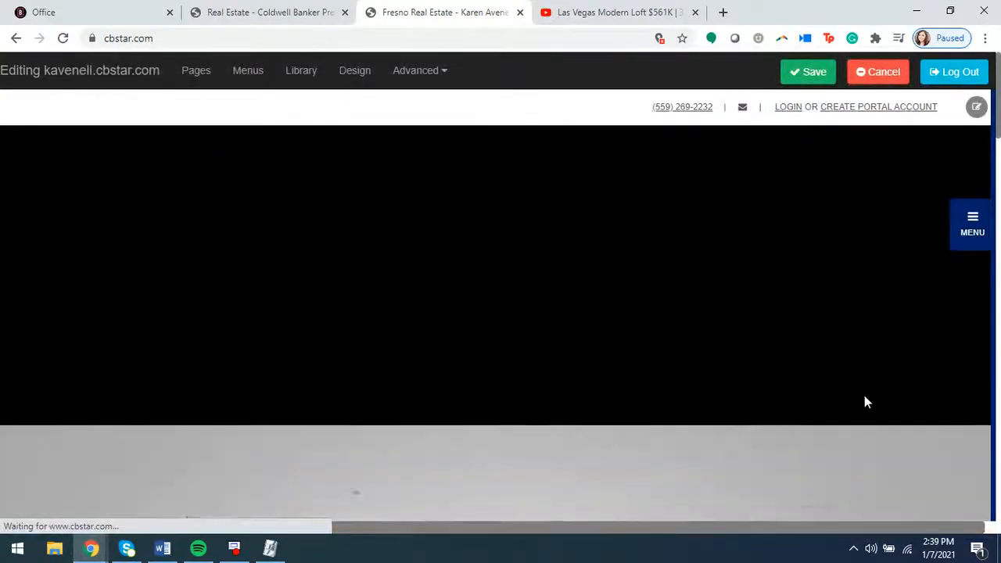
pyautogui.scroll(-3, 865, 402)
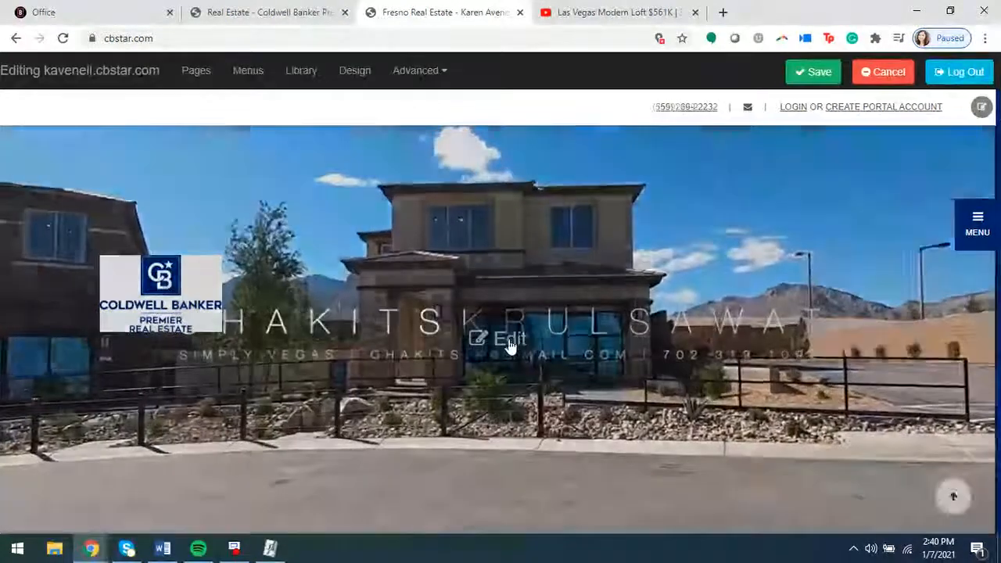
# Clear the YouTube video URL in the hero settings, set the homepage header back to Slideshow, accept, and close the YouTube page
pyautogui.click(510, 351)
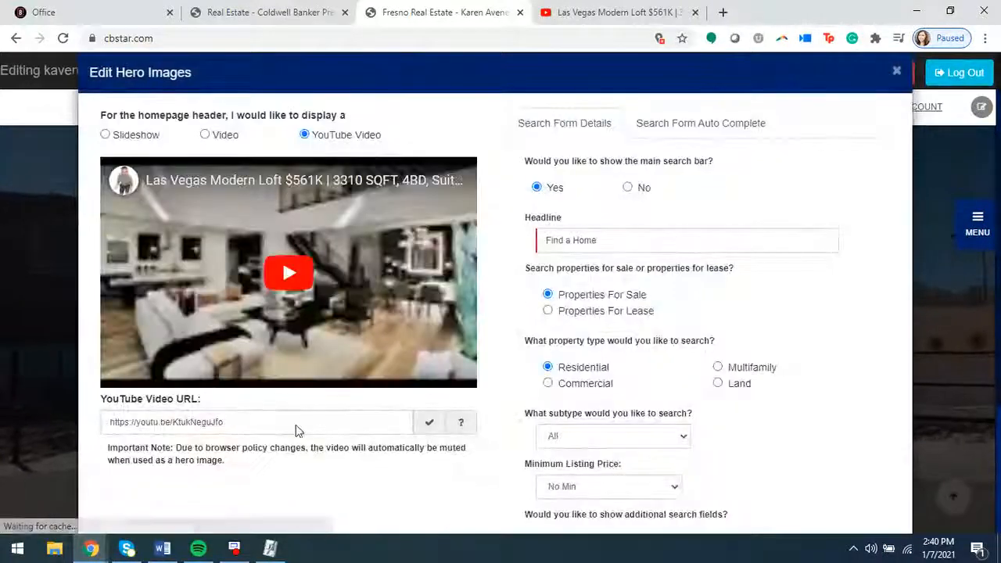
pyautogui.doubleClick(253, 428)
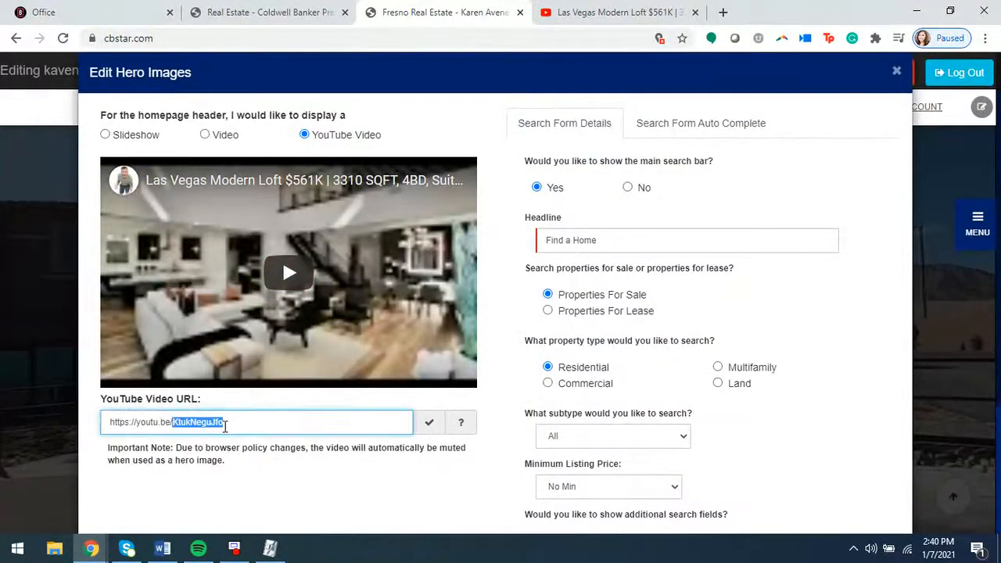
pyautogui.press('BackSpace')
pyautogui.moveTo(250, 423); pyautogui.dragTo(67, 420)
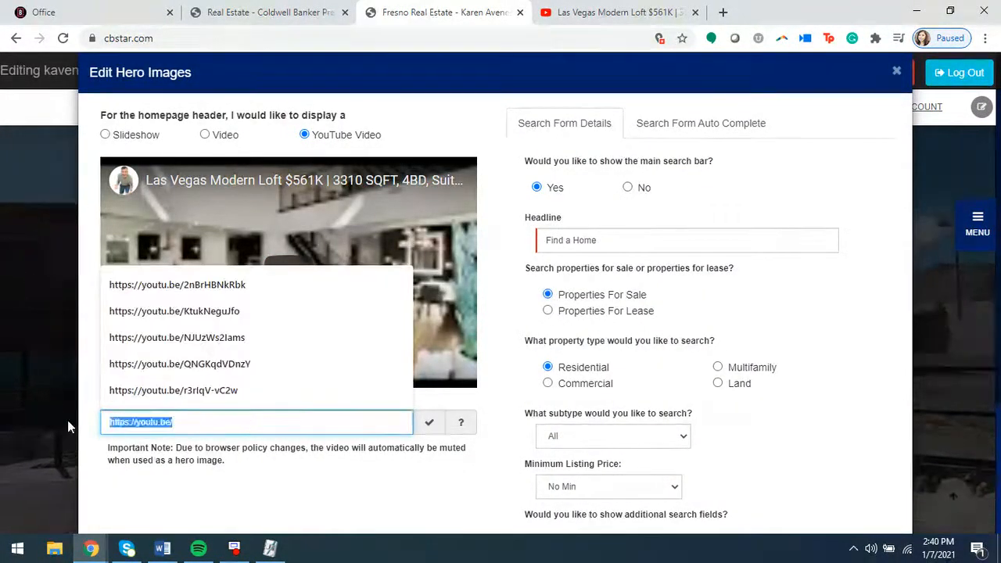
pyautogui.press('BackSpace')
pyautogui.click(106, 136)
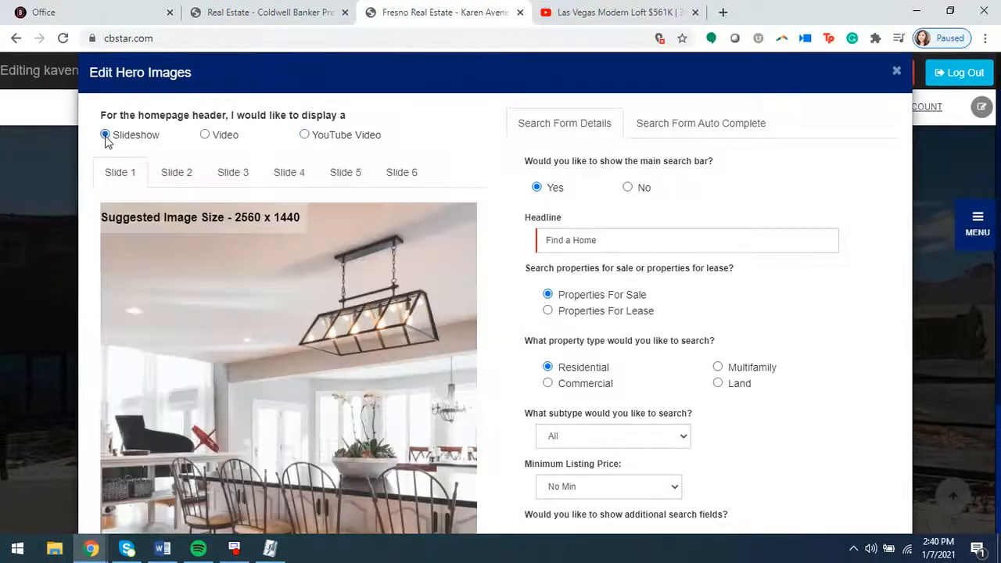
pyautogui.scroll(-2, 477, 242)
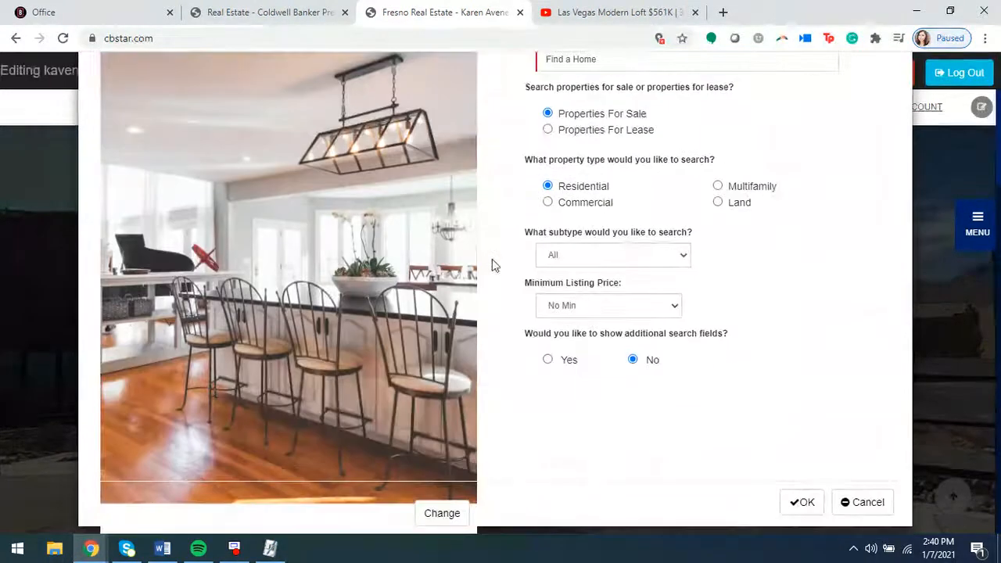
pyautogui.click(803, 506)
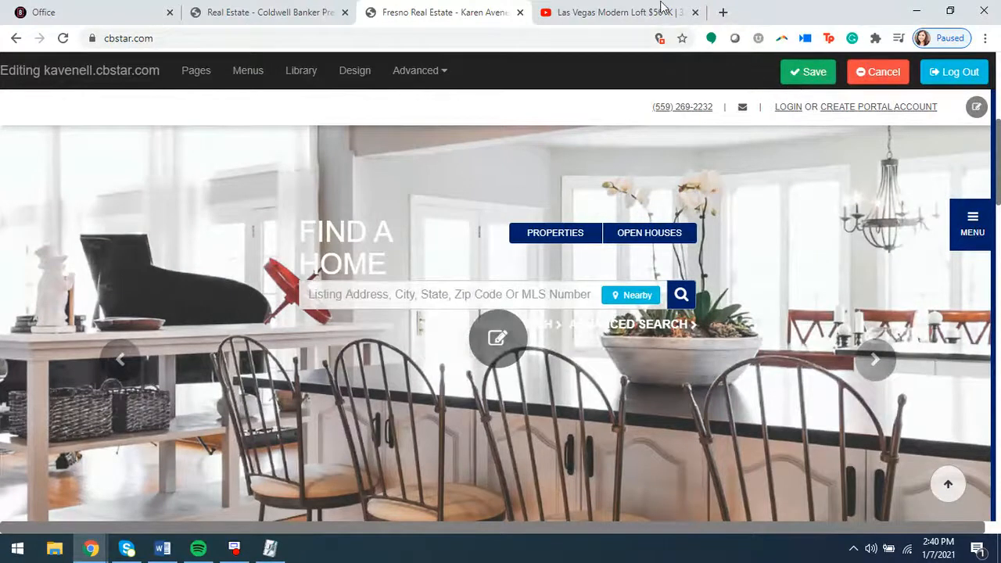
pyautogui.click(695, 12)
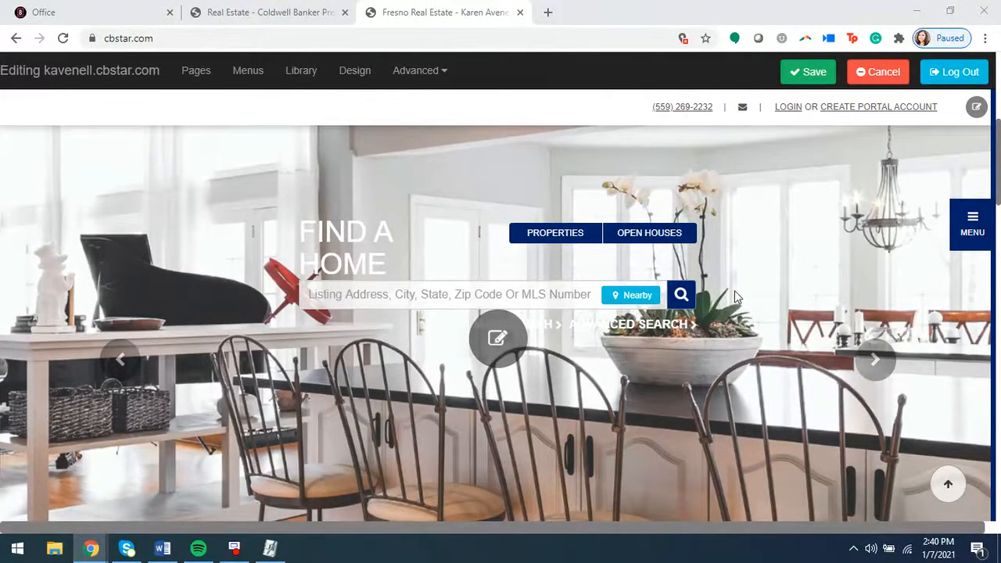
# Look over the homepage sections below the header, including the single panel, Areas and YouTube sections
pyautogui.scroll(-1, 734, 290)
pyautogui.scroll(-1, 734, 290)
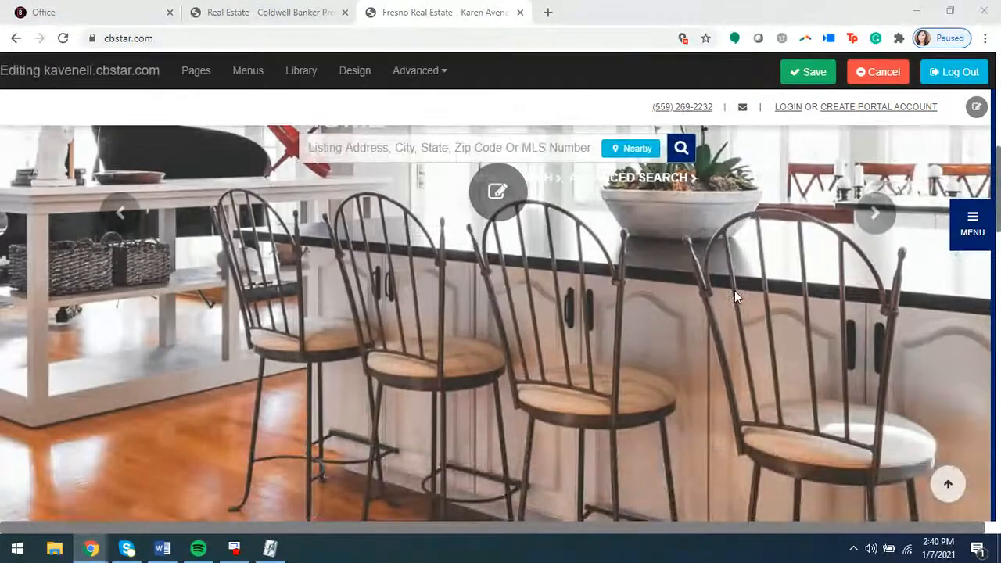
pyautogui.scroll(-4, 735, 291)
pyautogui.scroll(-2, 698, 307)
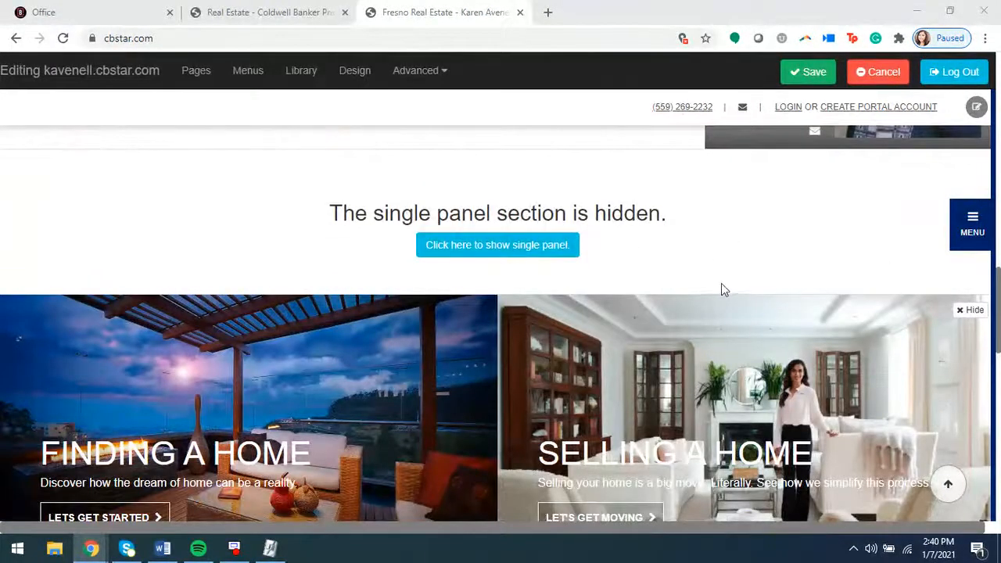
pyautogui.scroll(-9, 819, 305)
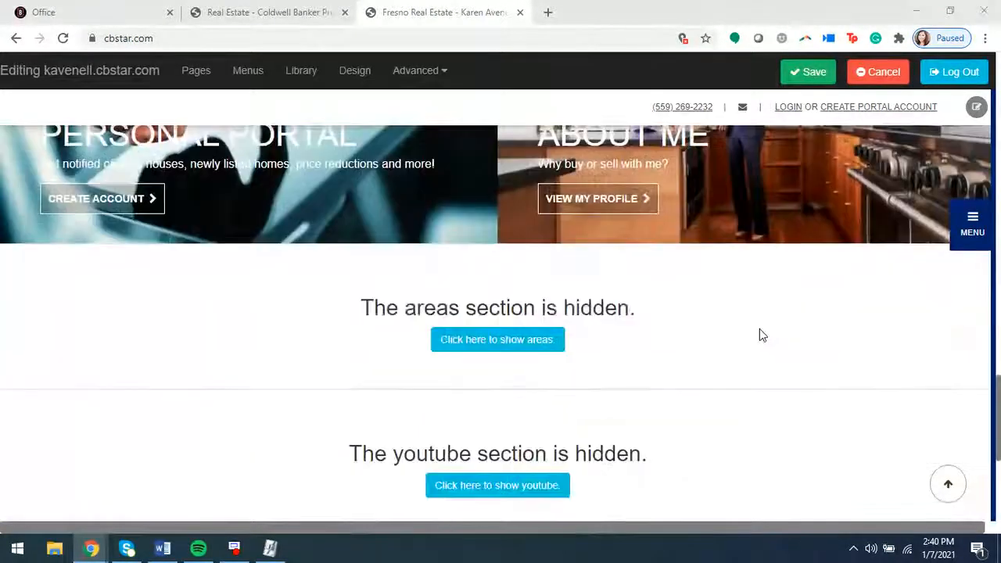
pyautogui.scroll(2, 757, 337)
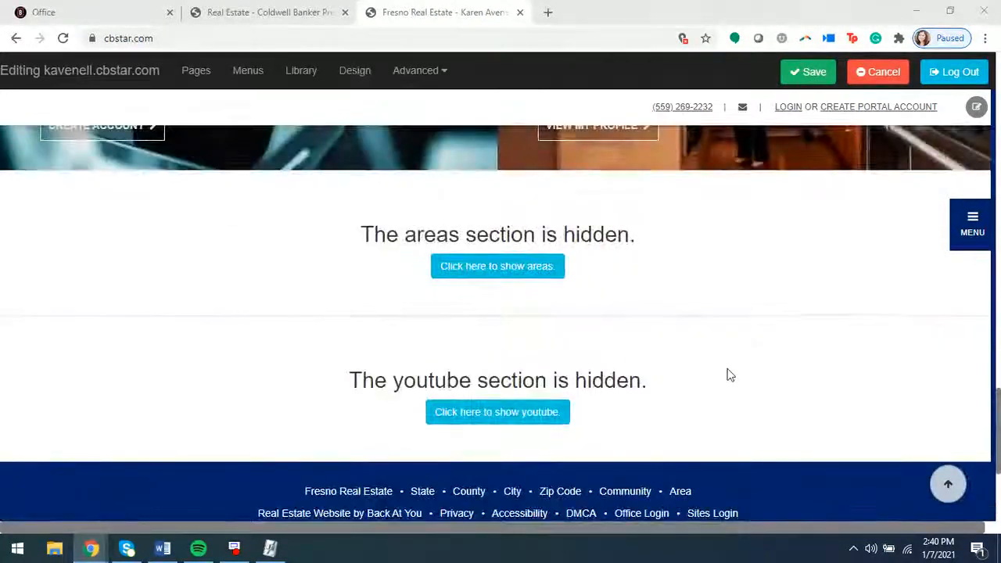
pyautogui.scroll(1, 727, 375)
pyautogui.scroll(-2, 609, 375)
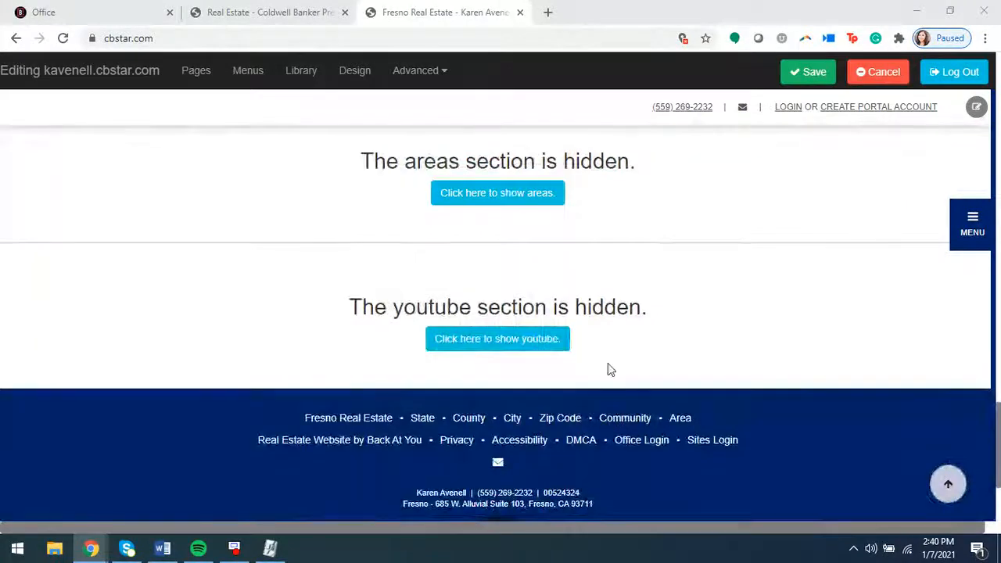
pyautogui.scroll(2, 625, 360)
pyautogui.scroll(1, 661, 283)
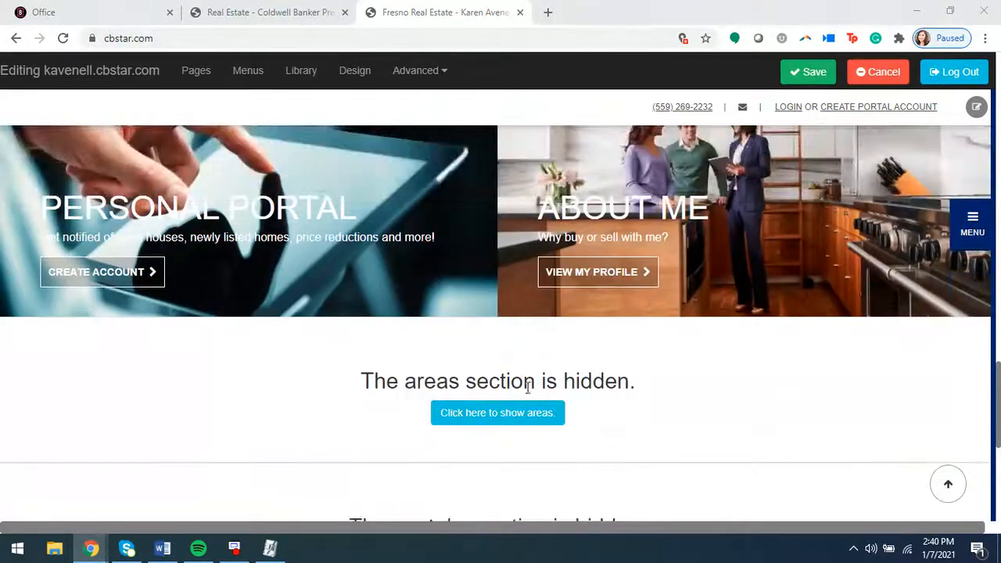
# Show the hidden Areas section on the homepage and examine its Browse our Communities map
pyautogui.click(514, 418)
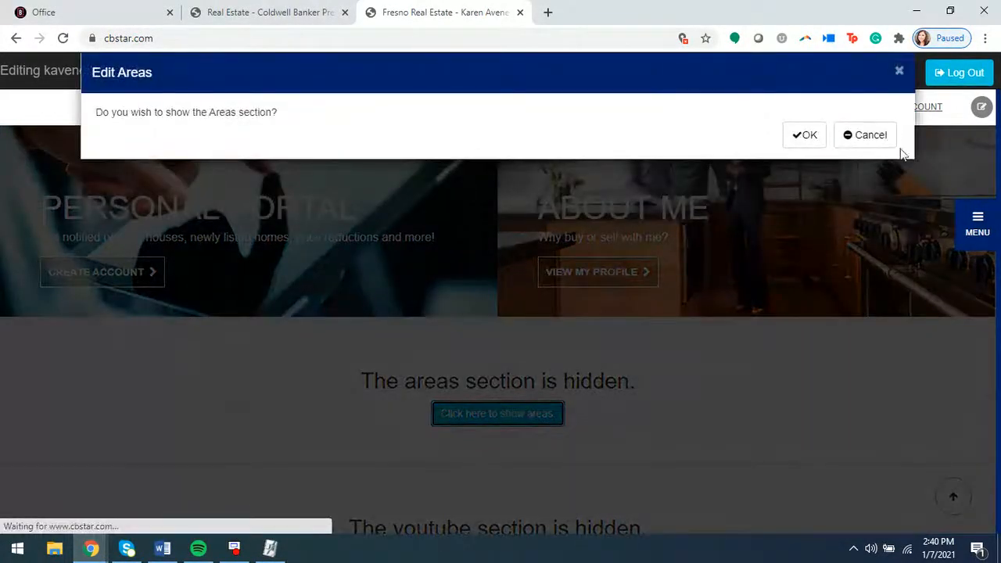
pyautogui.click(799, 135)
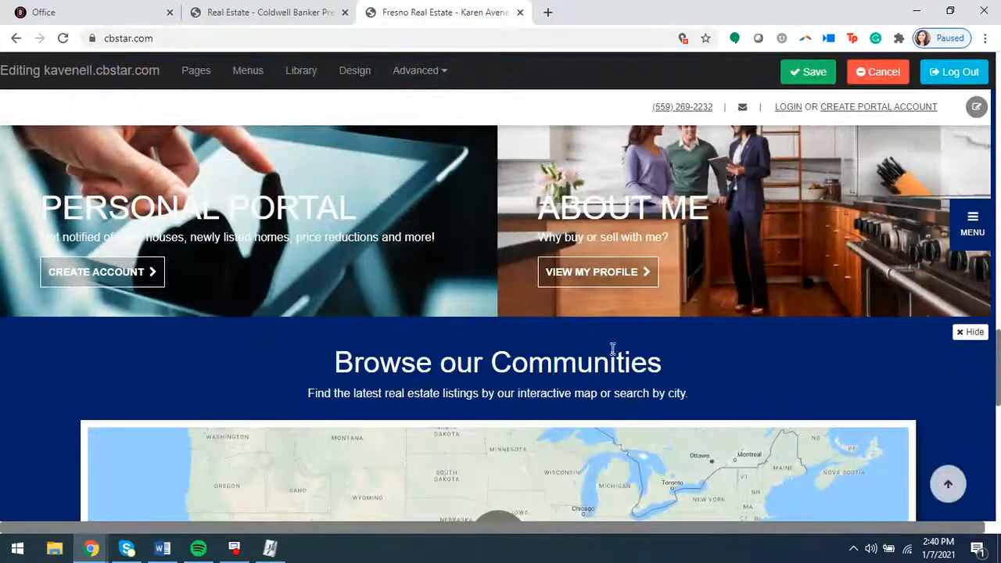
pyautogui.scroll(-4, 664, 286)
pyautogui.scroll(4, 665, 336)
pyautogui.scroll(-3, 648, 431)
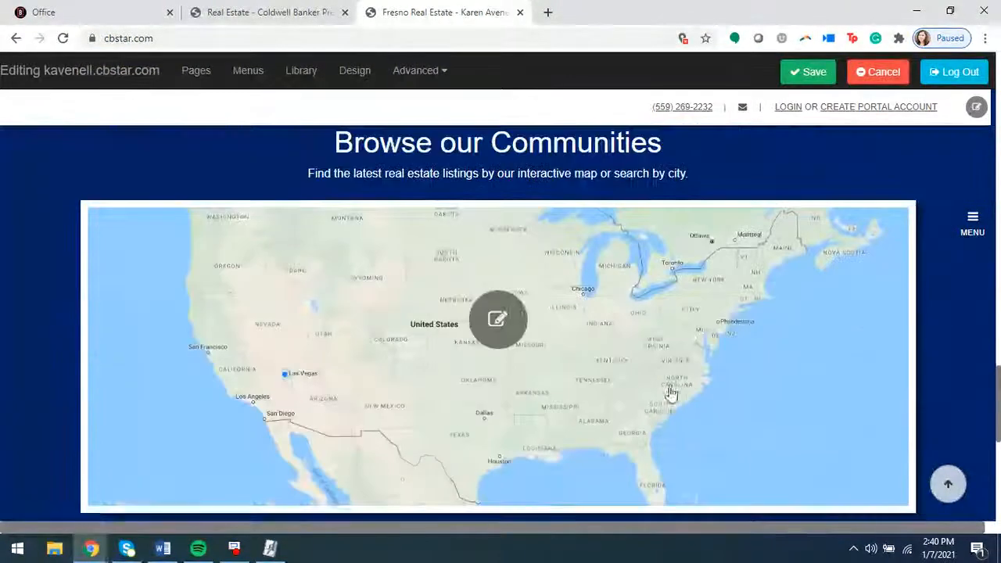
pyautogui.scroll(2, 660, 467)
# Hide the Areas section on the homepage again
pyautogui.moveTo(966, 264)
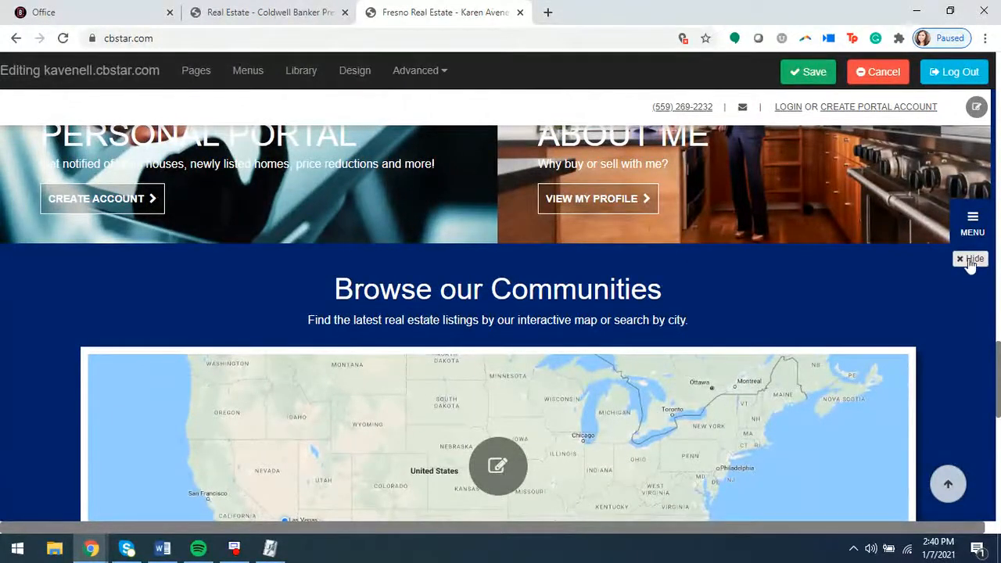
pyautogui.click(968, 261)
pyautogui.click(801, 137)
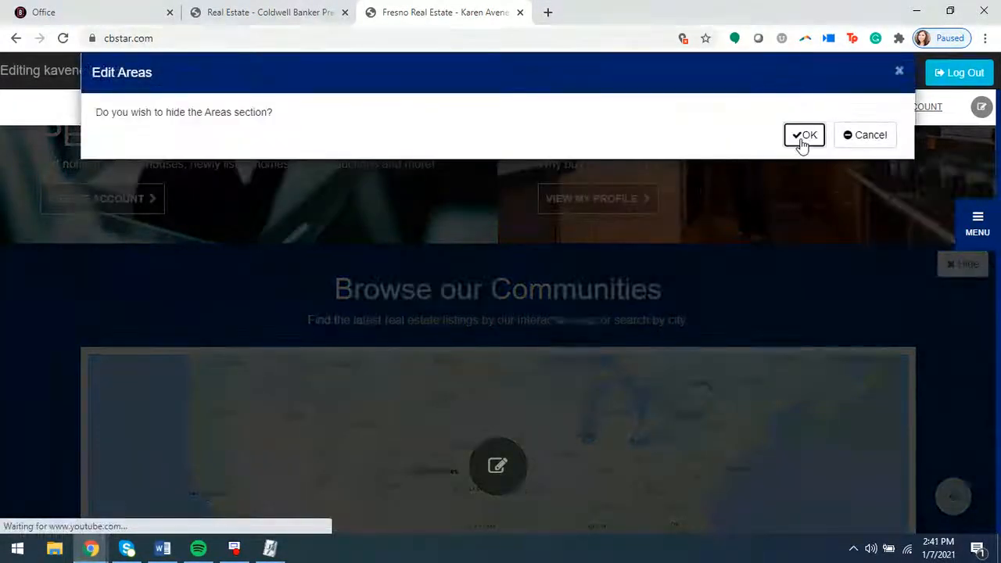
# Open the homepage panels for editing and review the settings of Panel 4 and Panel 3
pyautogui.scroll(1, 731, 398)
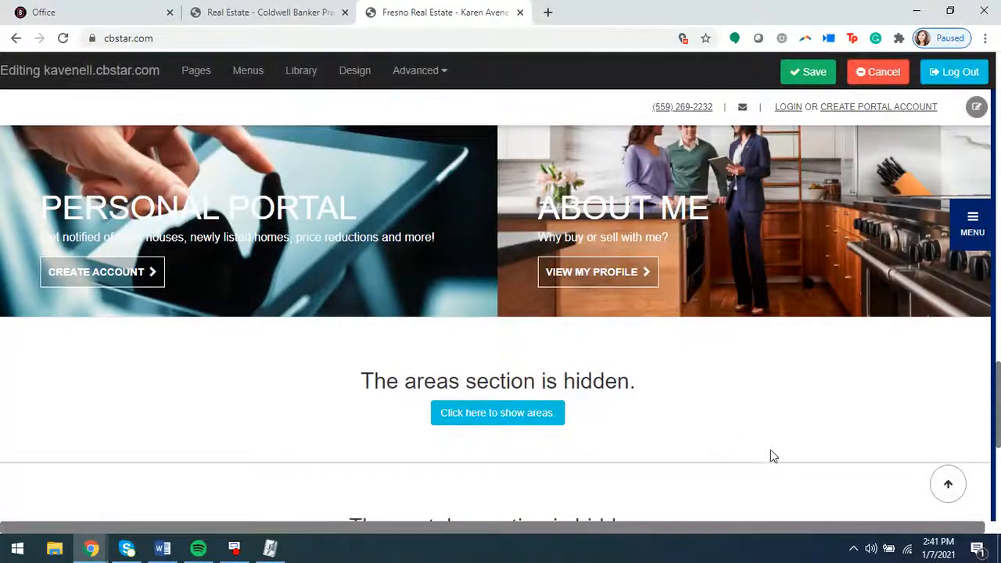
pyautogui.scroll(4, 743, 440)
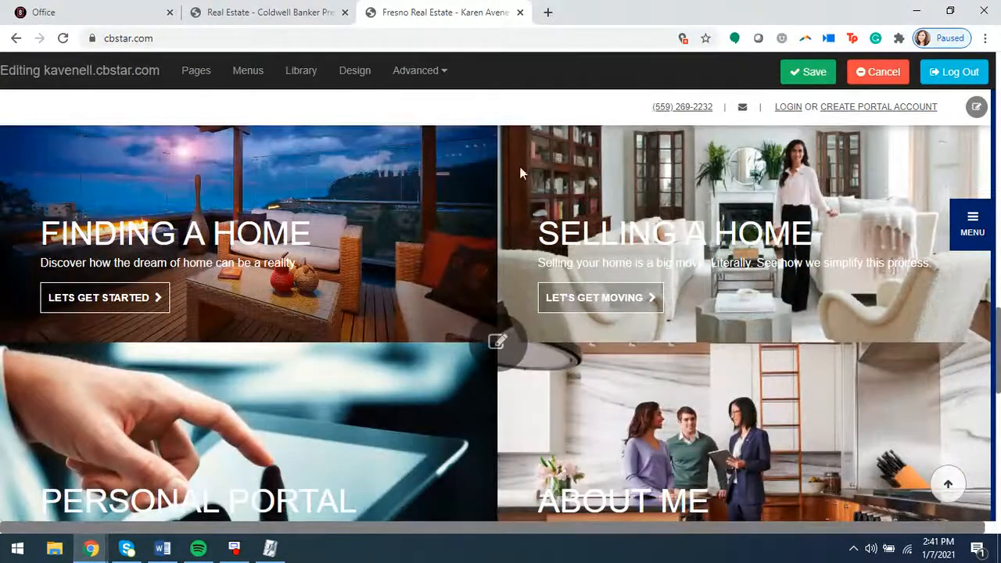
pyautogui.click(494, 342)
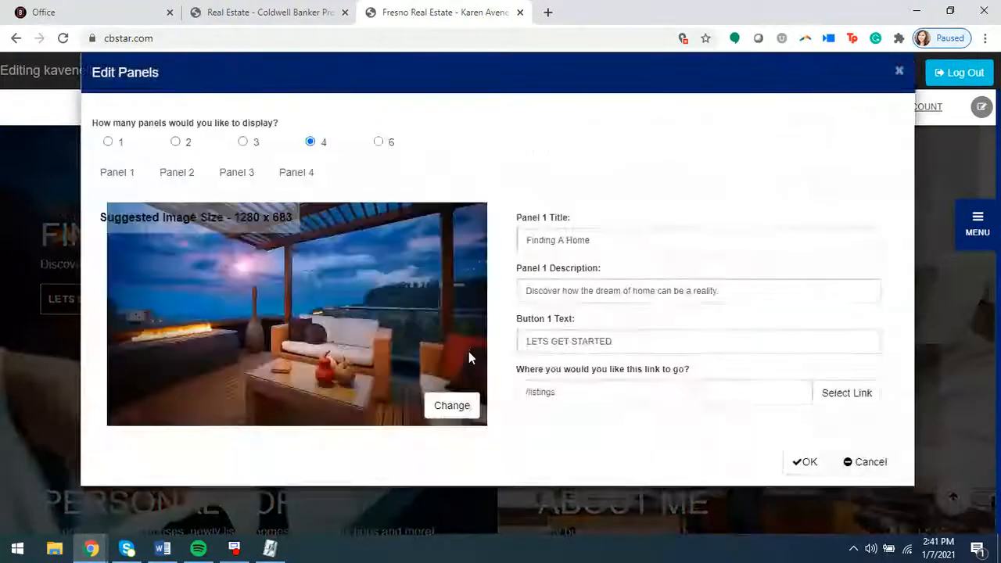
pyautogui.click(295, 176)
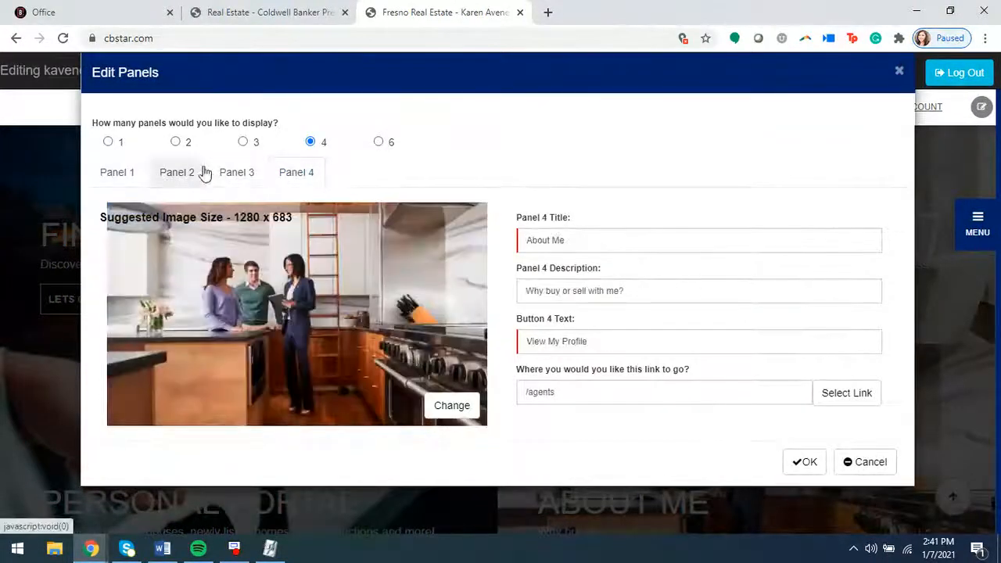
pyautogui.click(249, 173)
# Try displaying 6 and 3 panels, set the panel count back to 4, and show Panel 1's settings
pyautogui.click(380, 142)
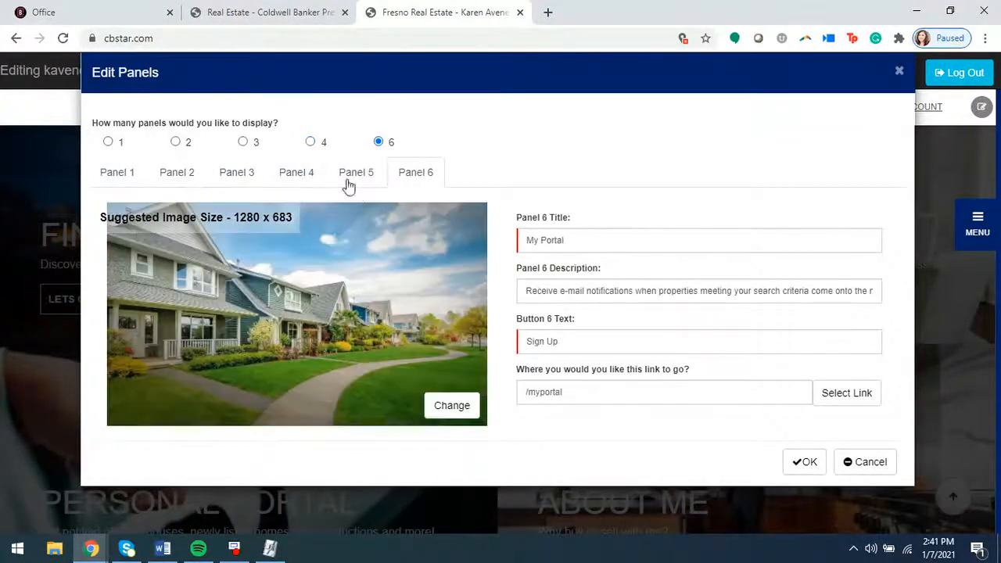
pyautogui.click(310, 141)
pyautogui.click(243, 142)
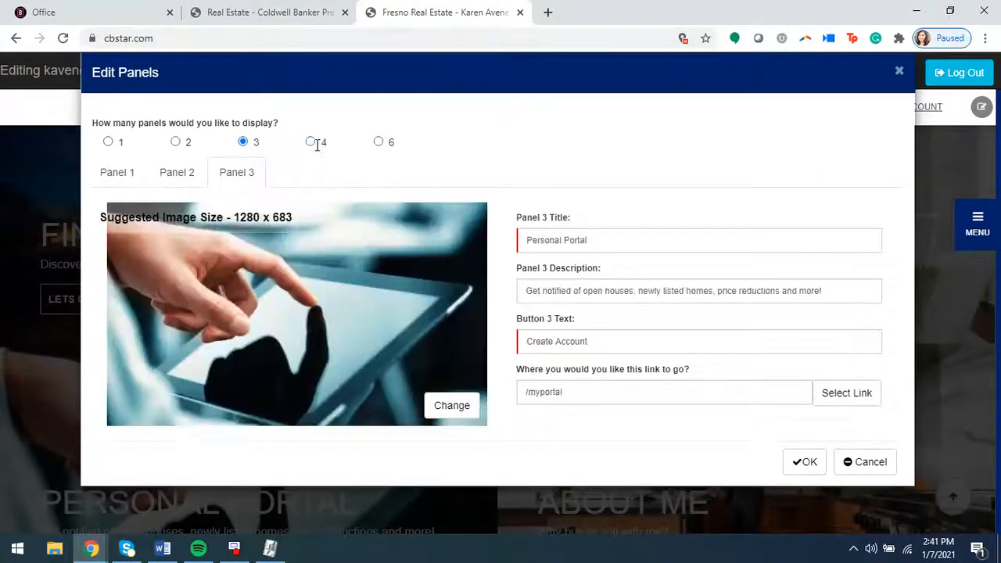
pyautogui.click(310, 141)
pyautogui.click(118, 175)
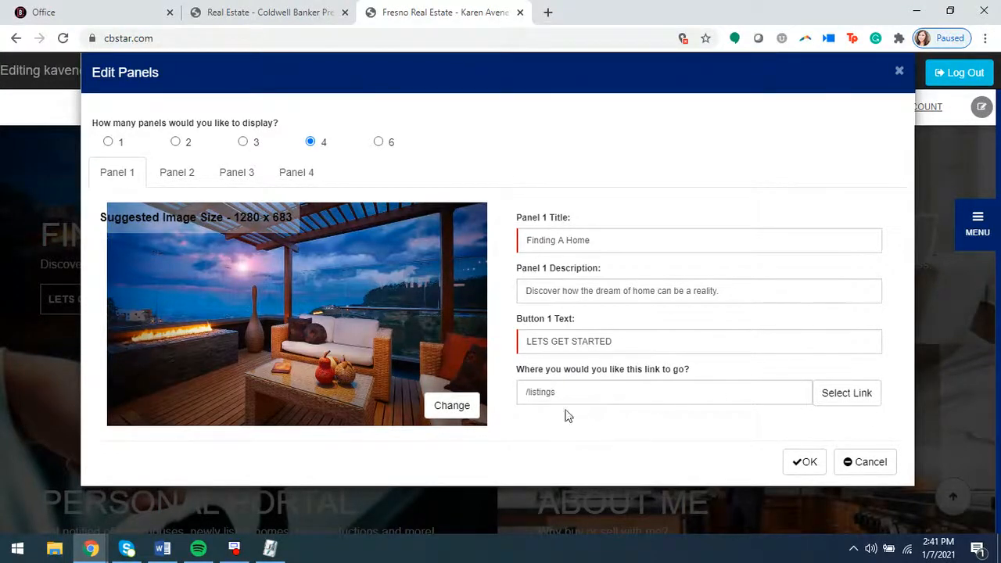
# Open the link selection for Panel 1 and examine the destinations available under Back at You Pages
pyautogui.click(856, 397)
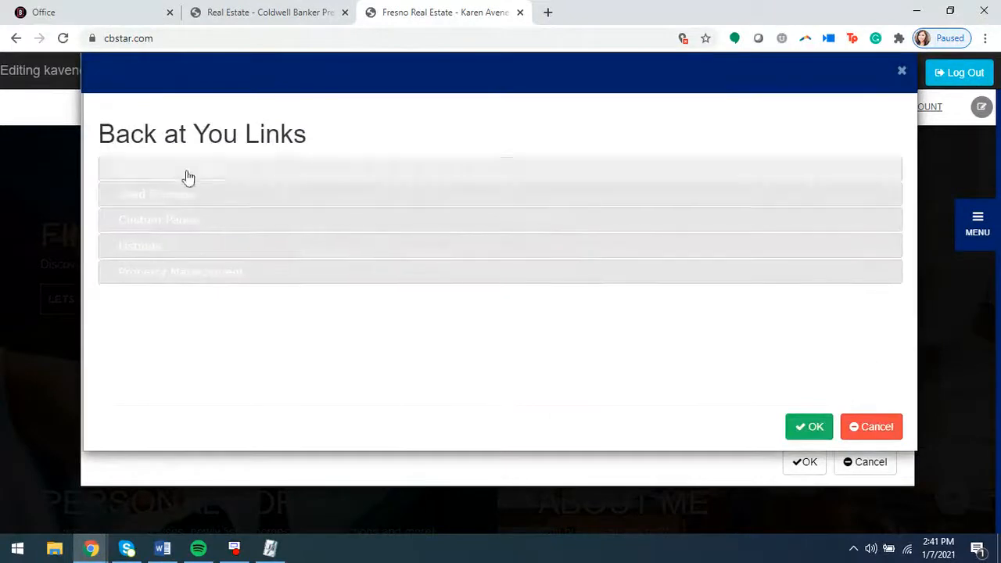
pyautogui.click(263, 179)
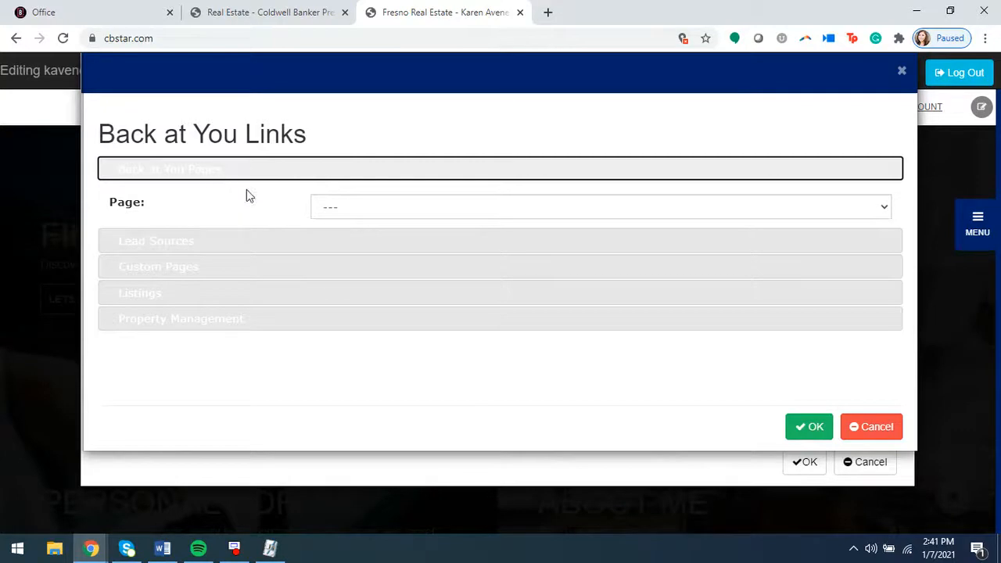
pyautogui.click(343, 211)
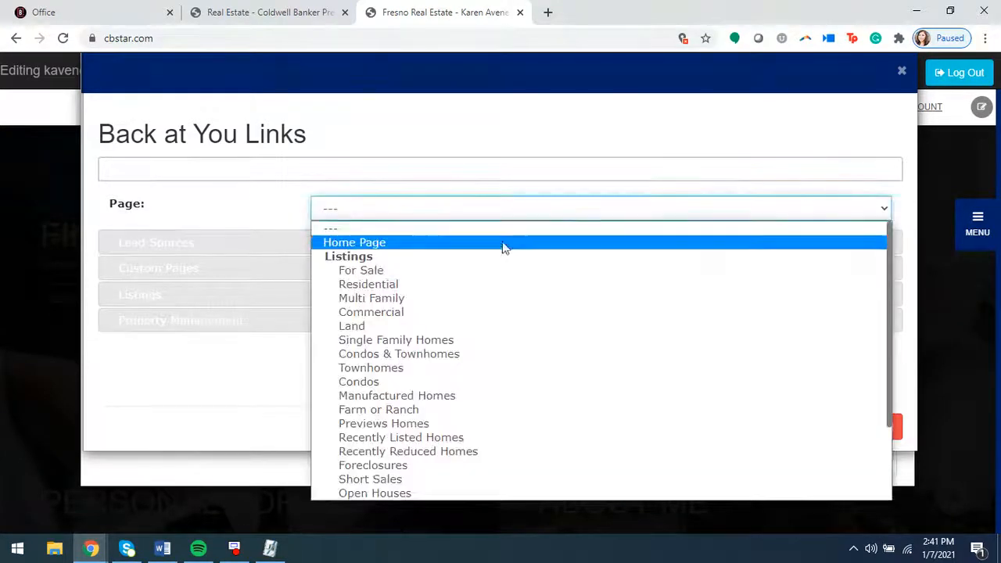
pyautogui.scroll(-2, 506, 313)
pyautogui.click(248, 391)
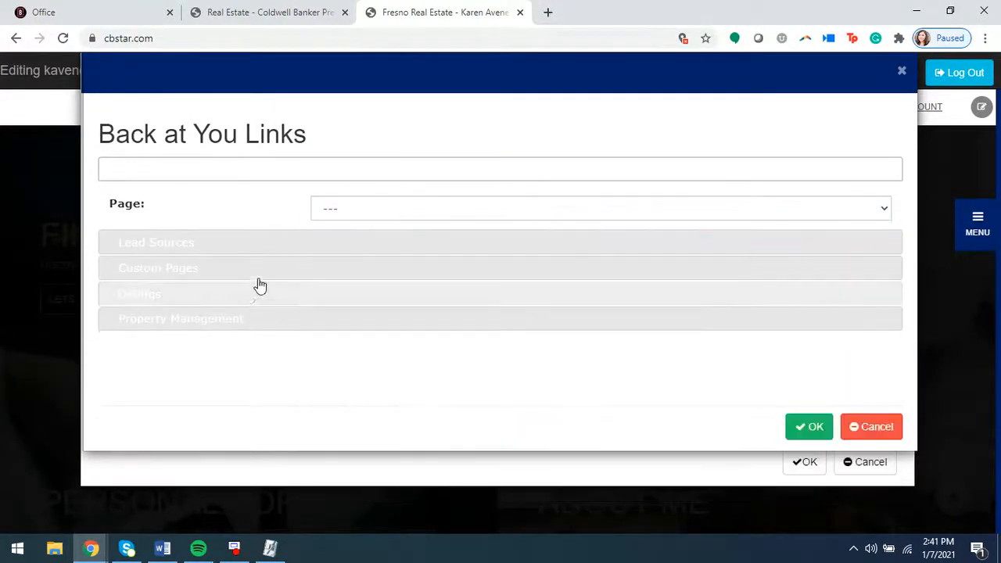
# Examine the Custom Pages link options, cancel the link selection, and close the panel settings without applying changes
pyautogui.click(257, 270)
pyautogui.click(401, 260)
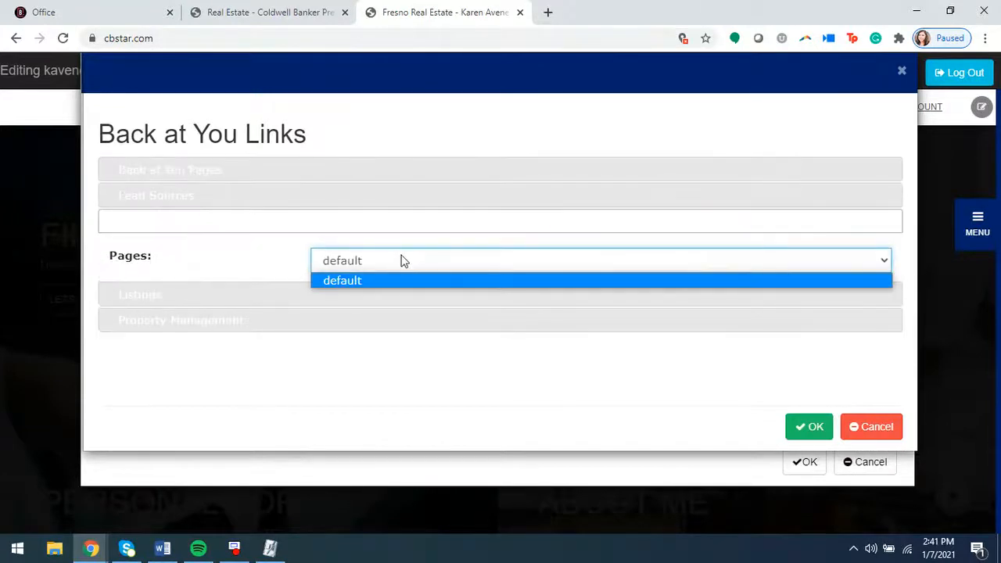
pyautogui.click(254, 252)
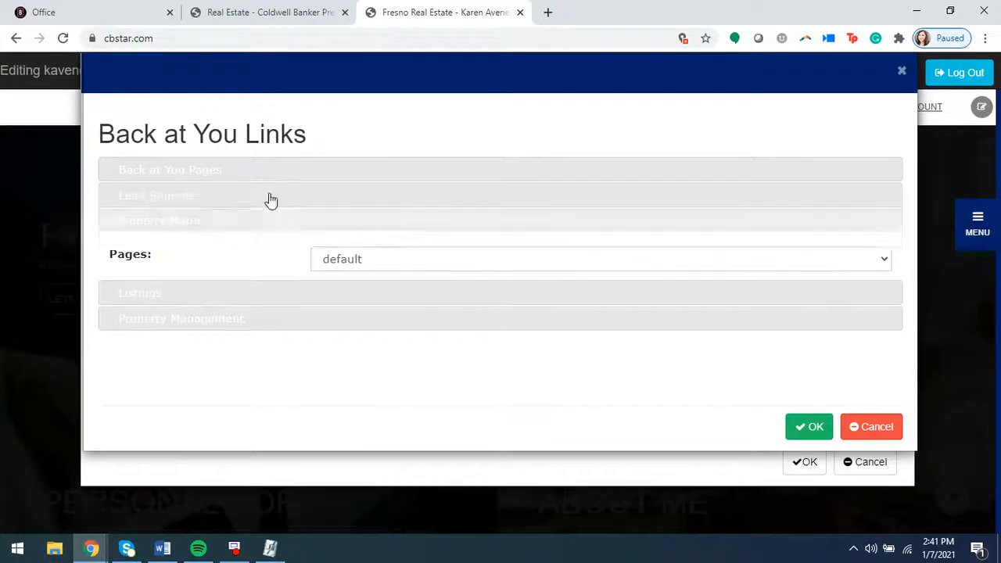
pyautogui.click(846, 428)
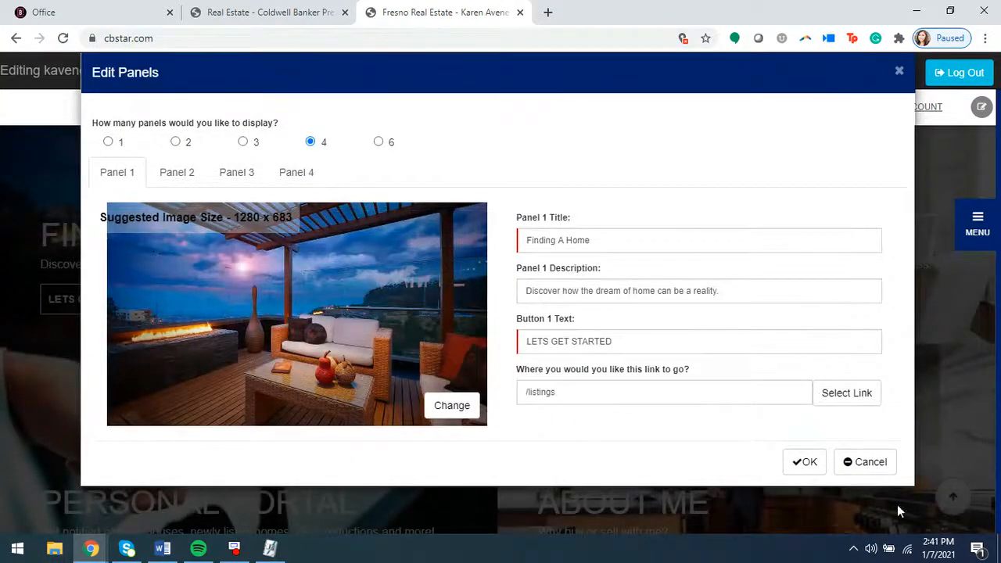
pyautogui.click(899, 71)
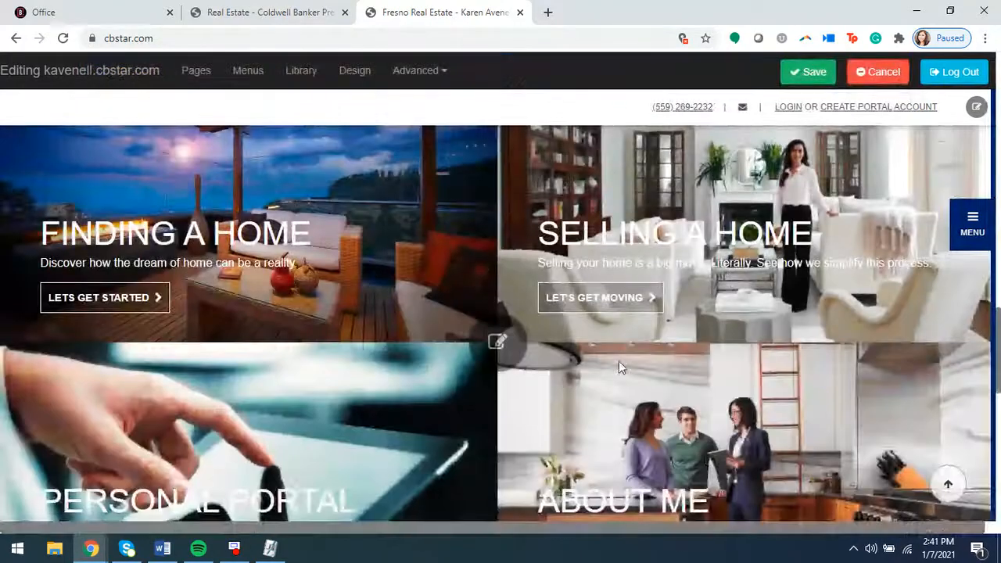
# Discard the unsaved homepage edits and restore the page to its last save
pyautogui.scroll(-8, 618, 367)
pyautogui.scroll(8, 689, 423)
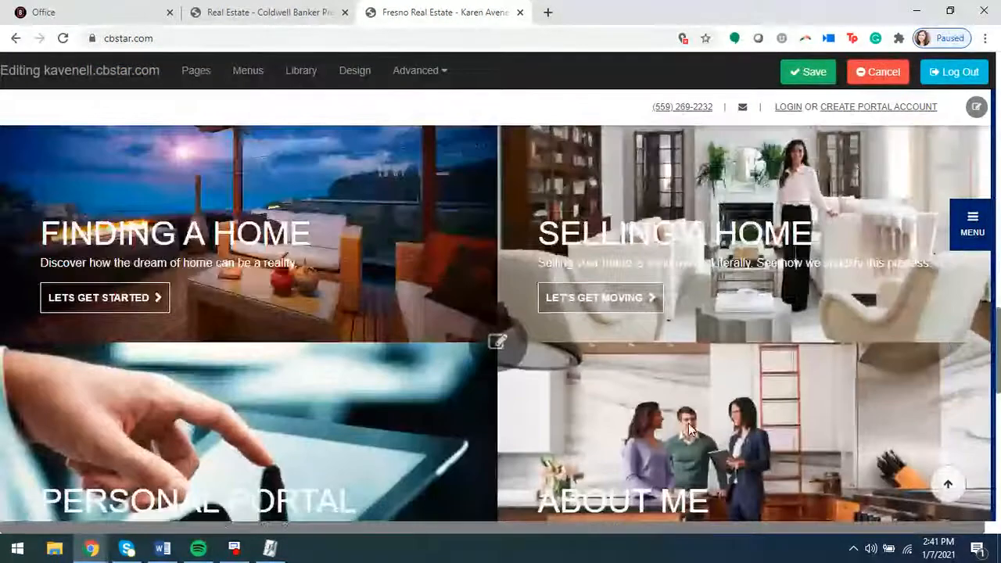
pyautogui.scroll(3, 688, 428)
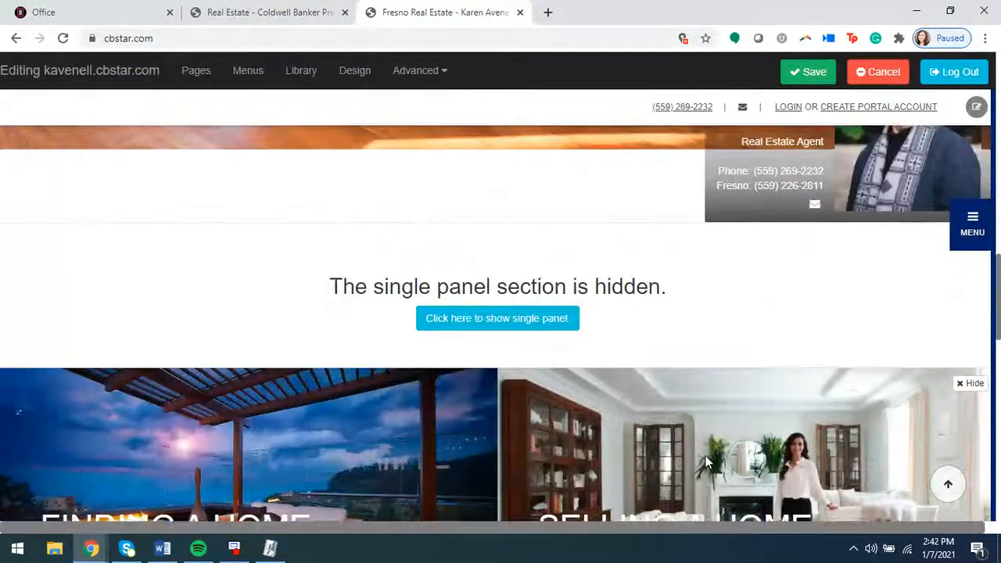
pyautogui.scroll(5, 712, 455)
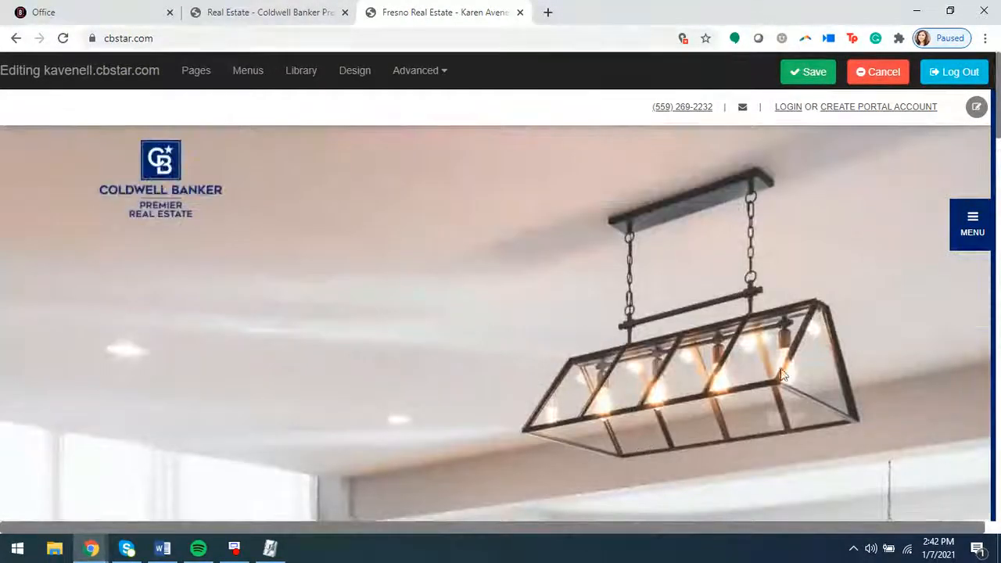
pyautogui.click(869, 79)
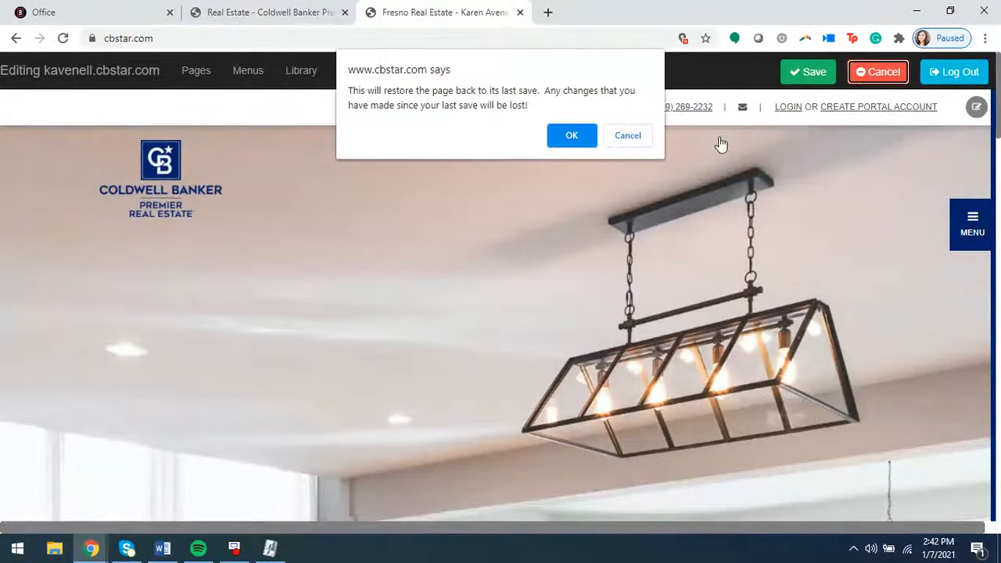
pyautogui.click(565, 134)
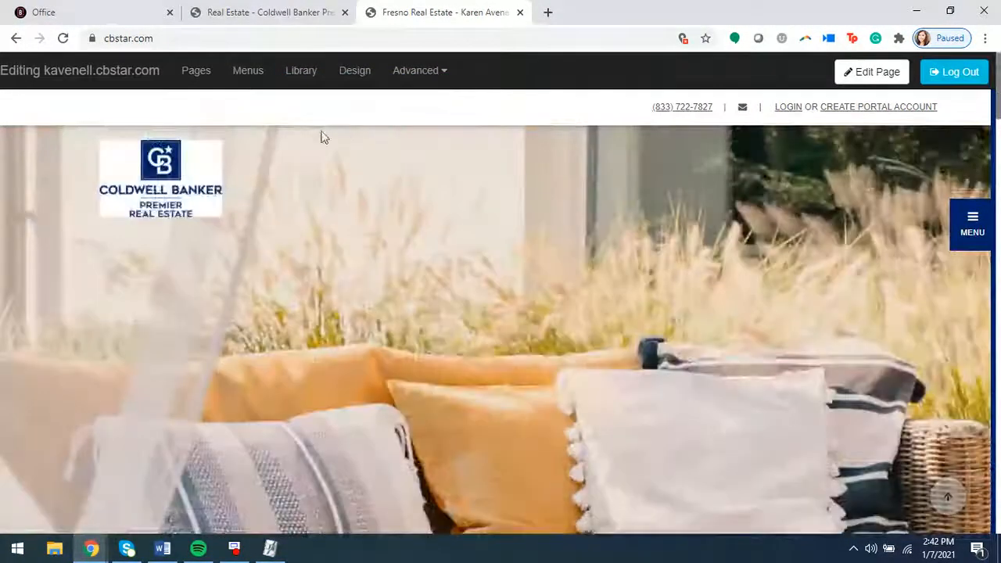
# Browse the available website design templates and close the template chooser without changing the design
pyautogui.click(356, 78)
pyautogui.scroll(-1, 614, 352)
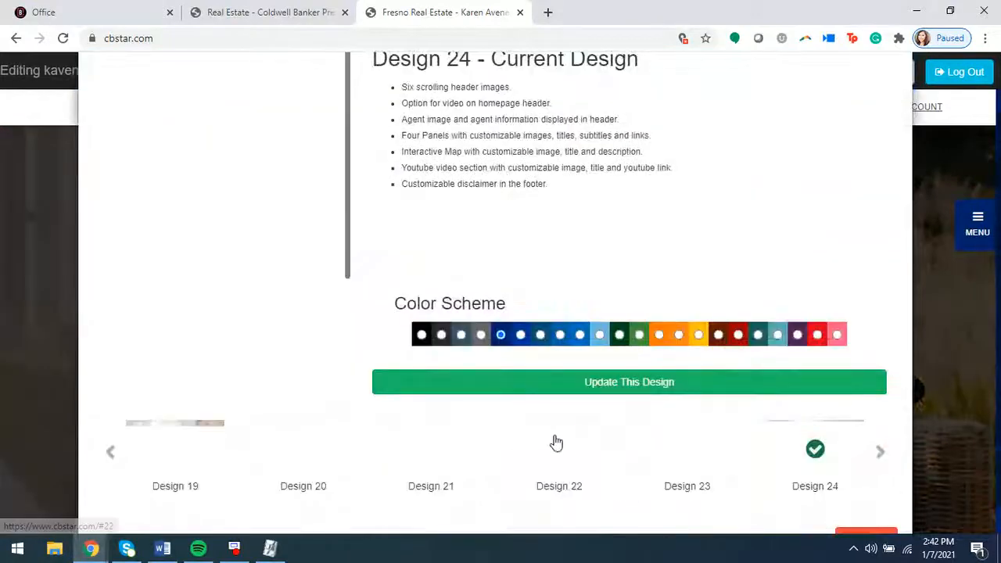
pyautogui.click(110, 452)
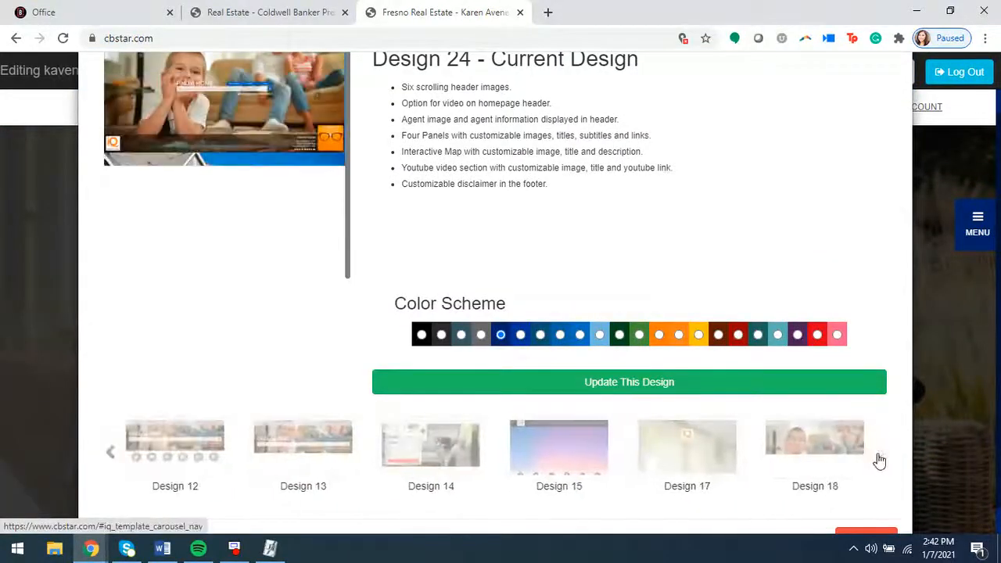
pyautogui.click(880, 453)
pyautogui.scroll(2, 871, 295)
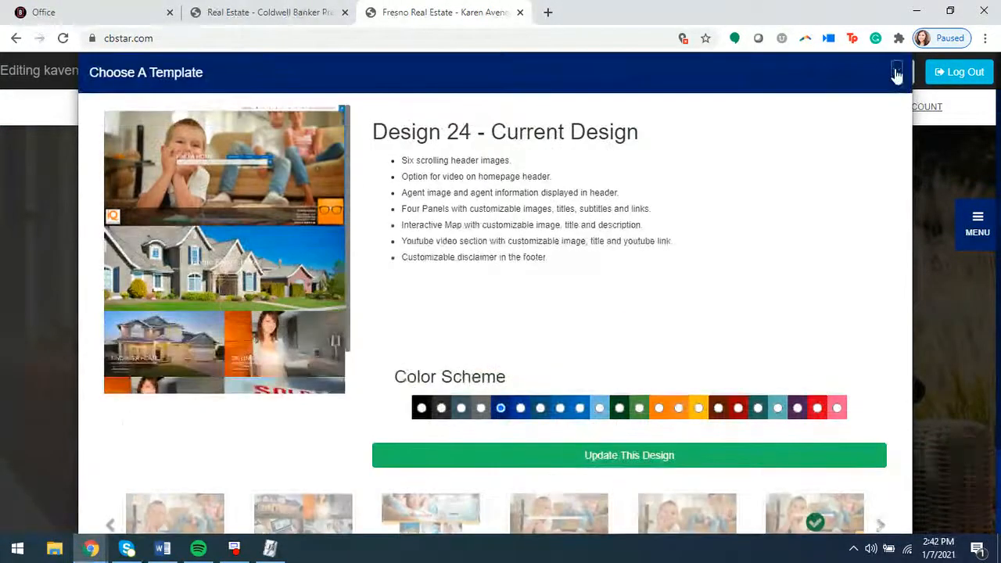
pyautogui.click(896, 72)
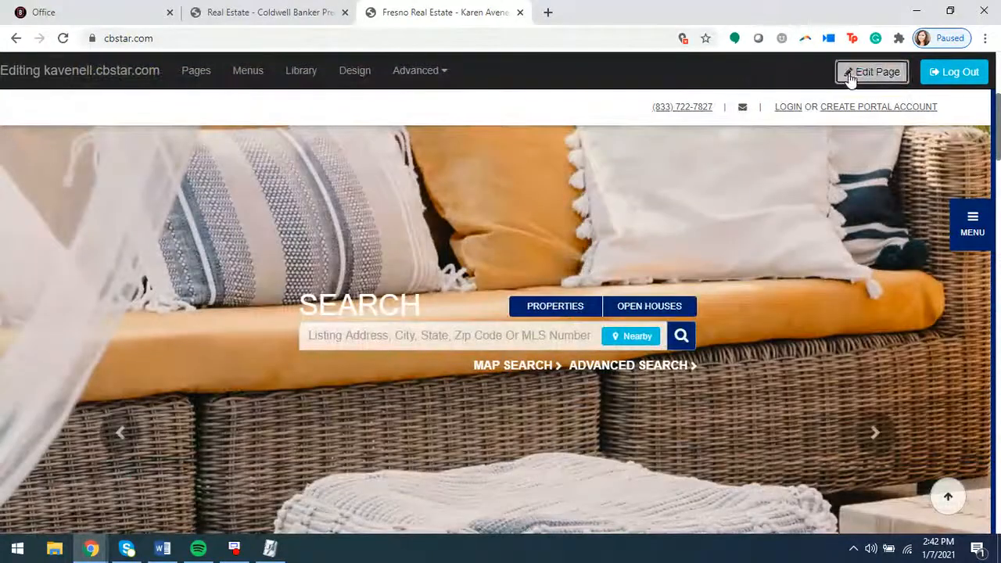
# Put the homepage into edit mode and look over its sections from the header to the communities map and video
pyautogui.click(853, 75)
pyautogui.scroll(-6, 429, 380)
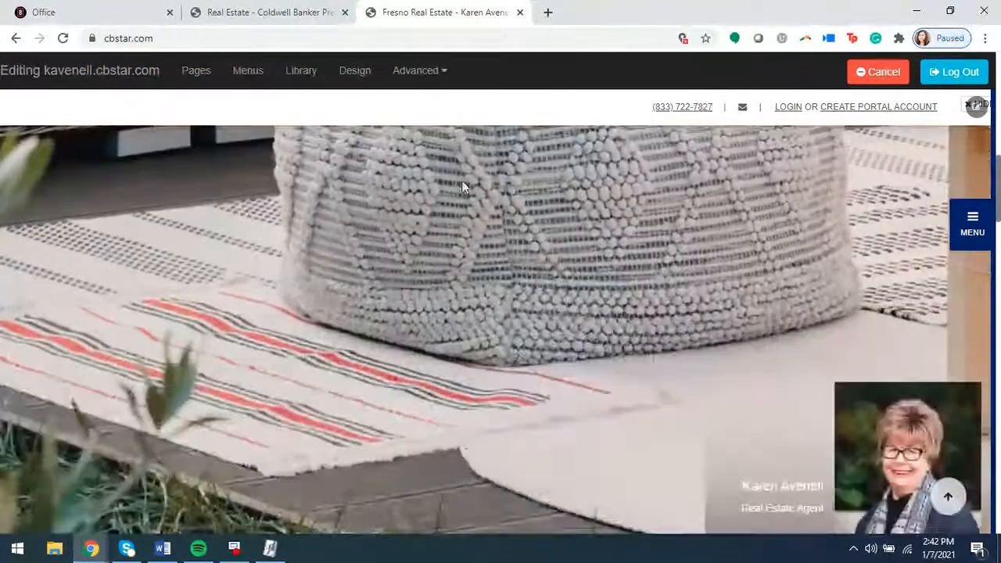
pyautogui.scroll(-10, 448, 284)
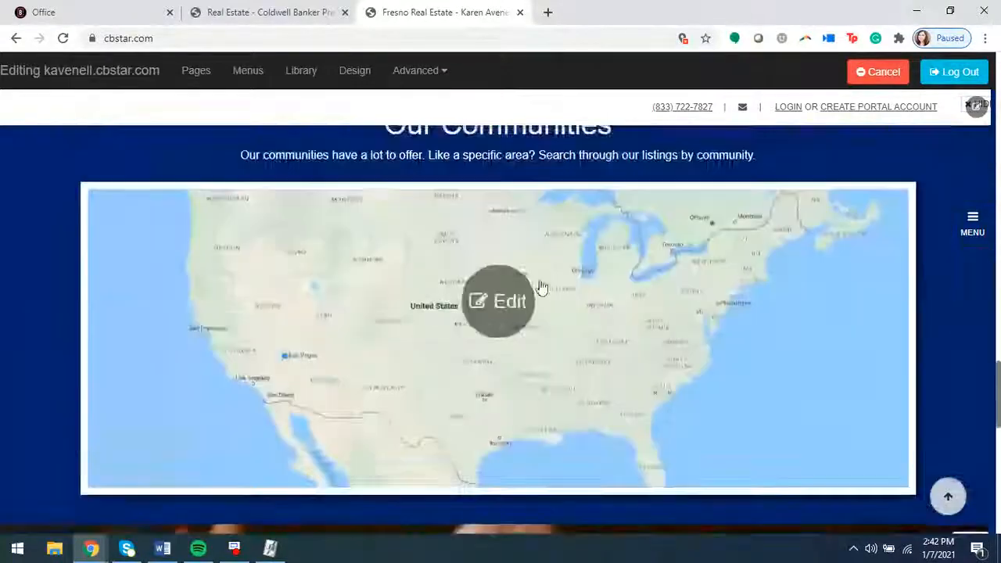
pyautogui.scroll(-5, 489, 291)
pyautogui.scroll(8, 516, 321)
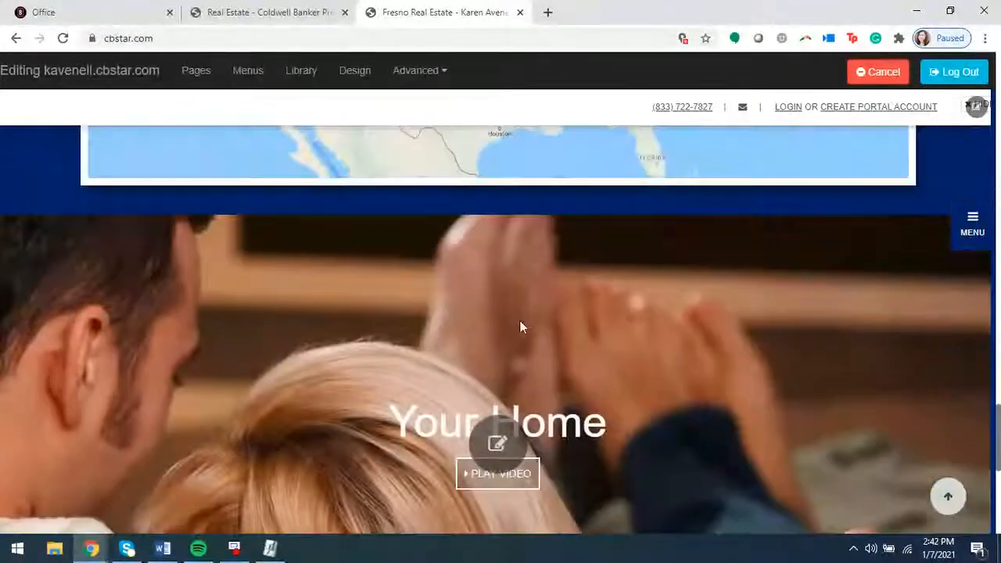
pyautogui.scroll(12, 531, 329)
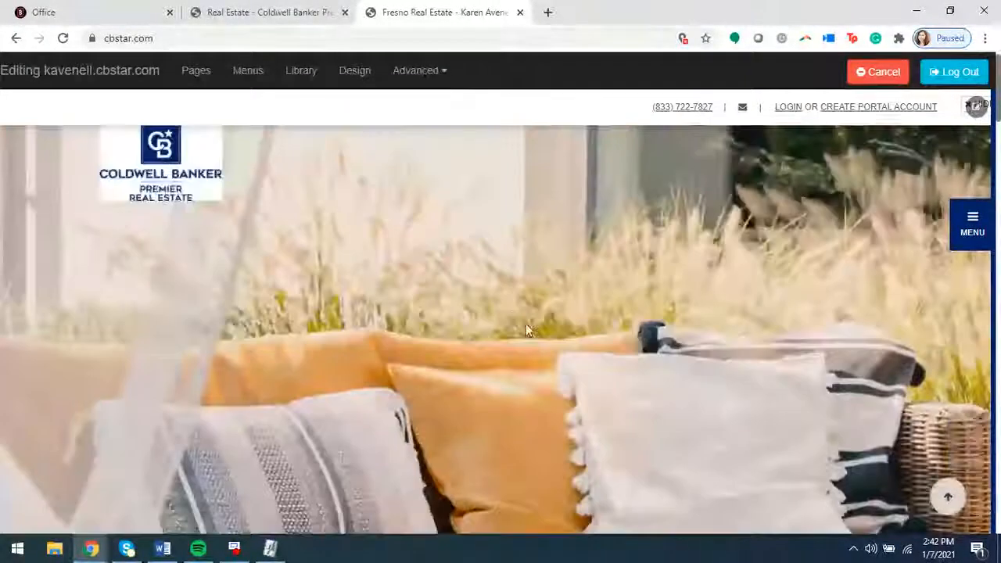
pyautogui.scroll(-1, 511, 317)
pyautogui.scroll(1, 515, 321)
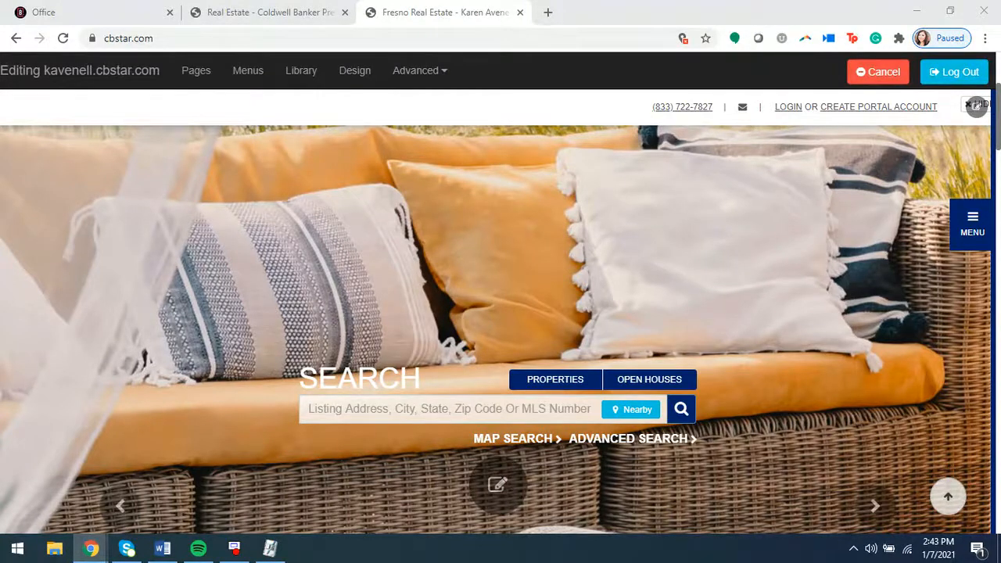
# Open the hero image settings, view the image library for replacing Slide 1's picture, and close the library without choosing an image
pyautogui.click(505, 488)
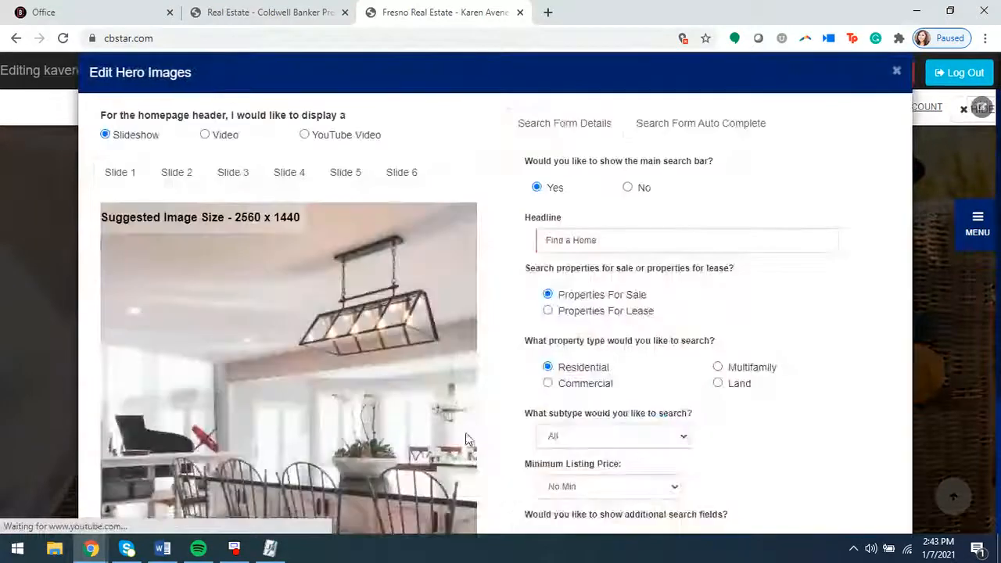
pyautogui.scroll(-3, 287, 264)
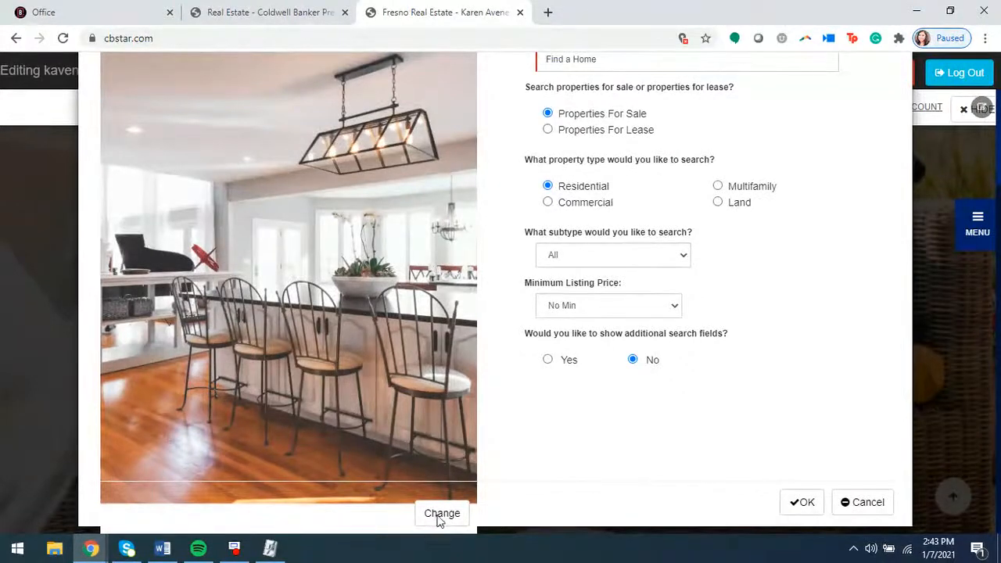
pyautogui.click(437, 519)
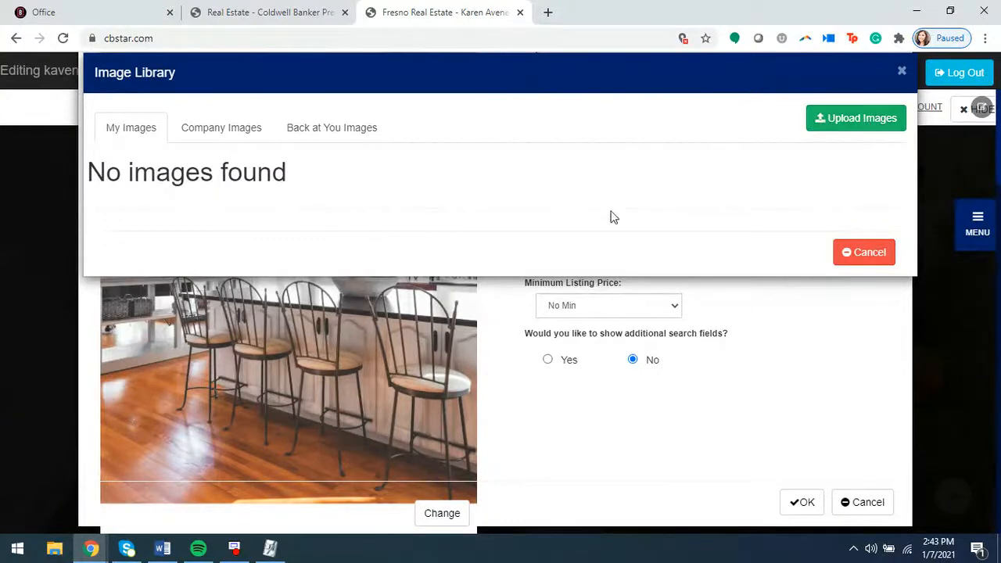
pyautogui.click(902, 76)
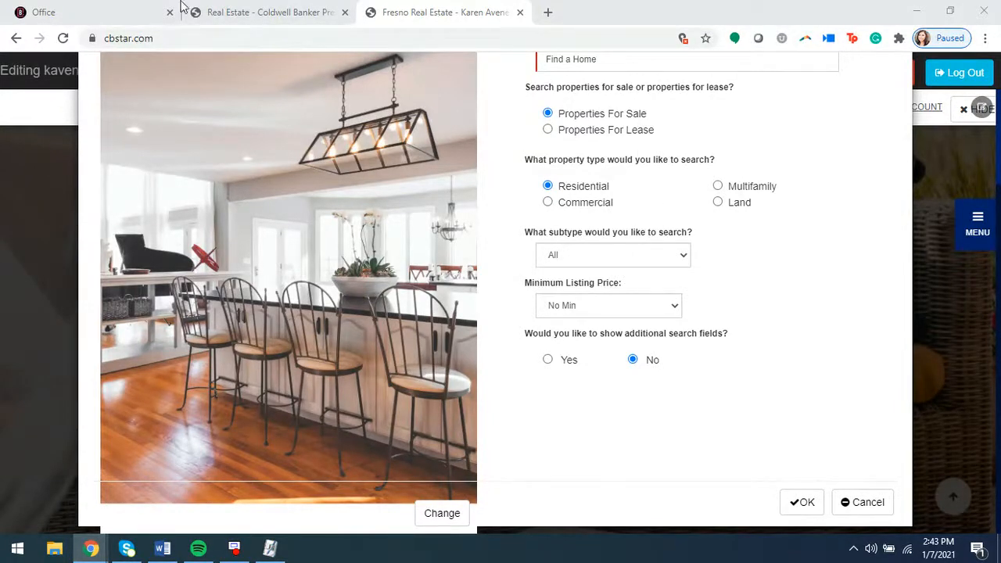
pyautogui.click(83, 15)
pyautogui.click(424, 14)
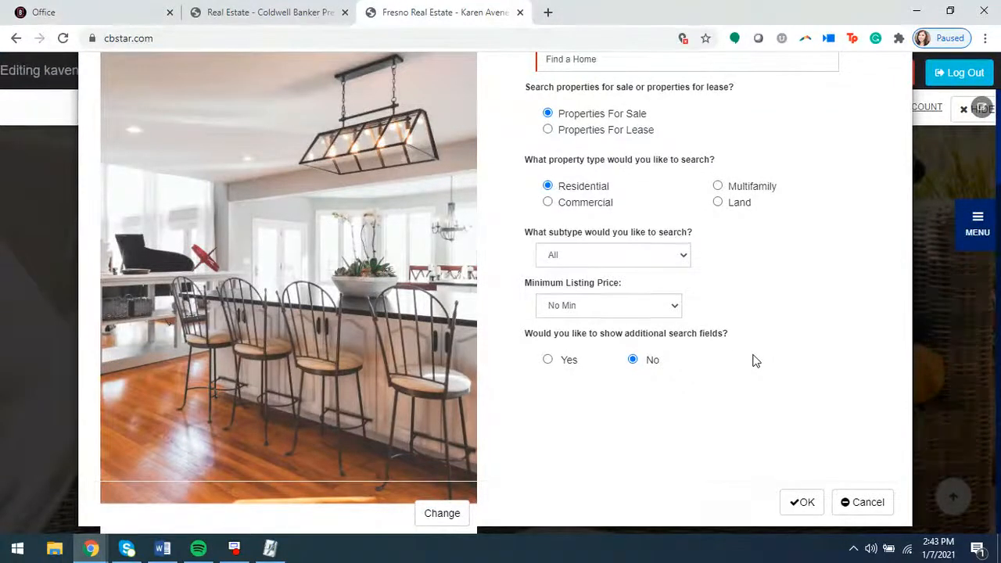
pyautogui.scroll(5, 759, 362)
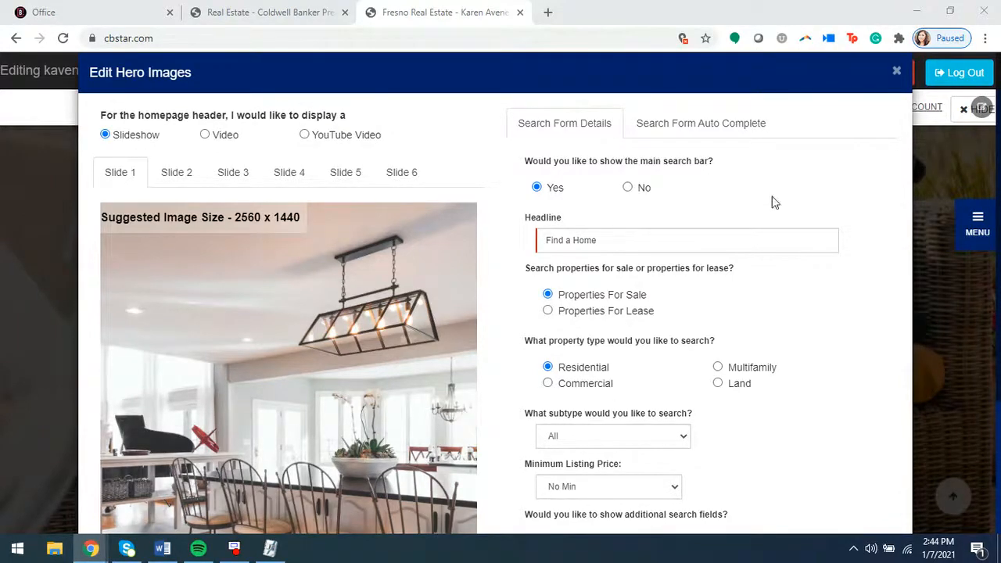
# Close the hero image settings, open the homepage panel settings and set the number of displayed panels to 6
pyautogui.click(896, 71)
pyautogui.scroll(-5, 602, 351)
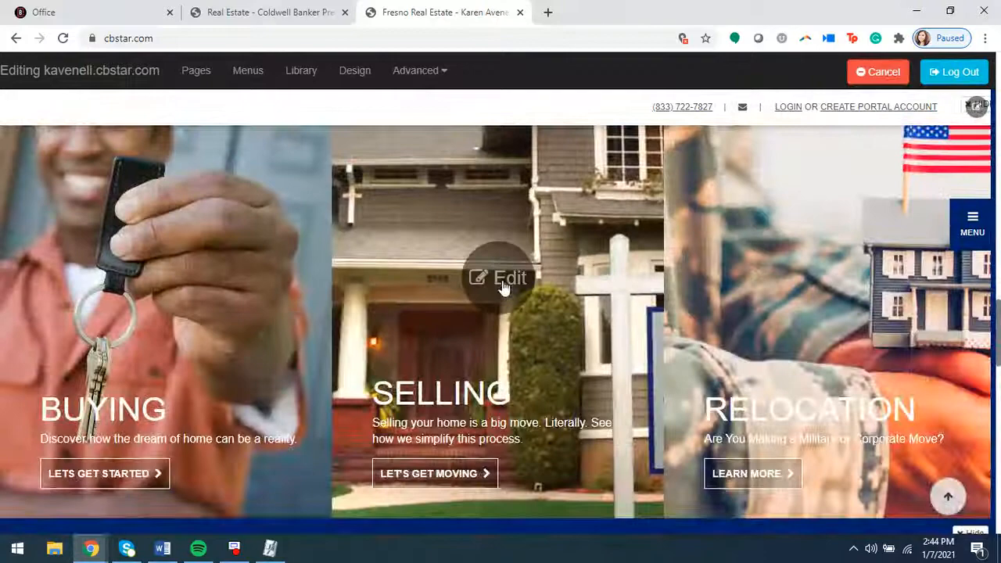
pyautogui.click(504, 281)
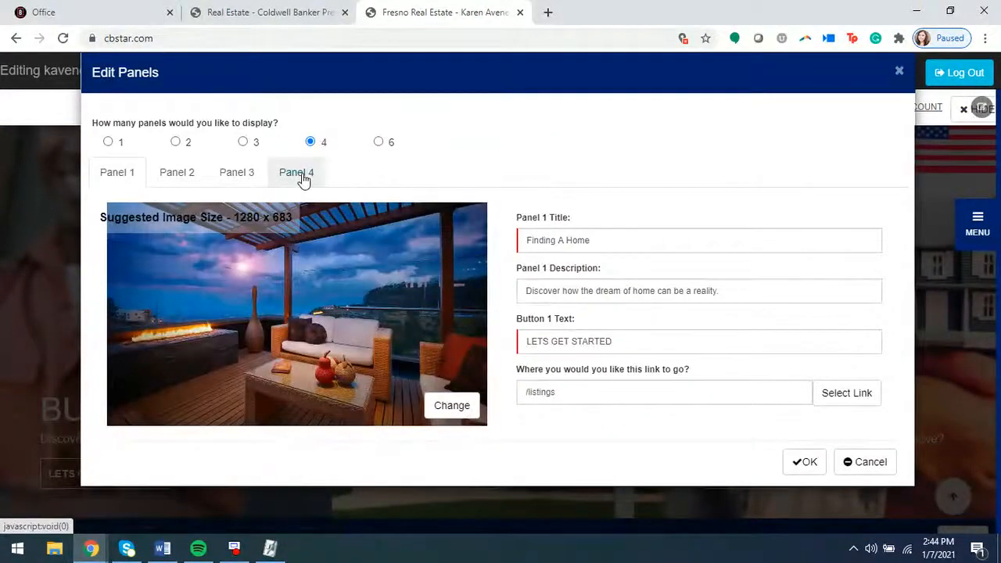
pyautogui.click(298, 172)
pyautogui.click(379, 143)
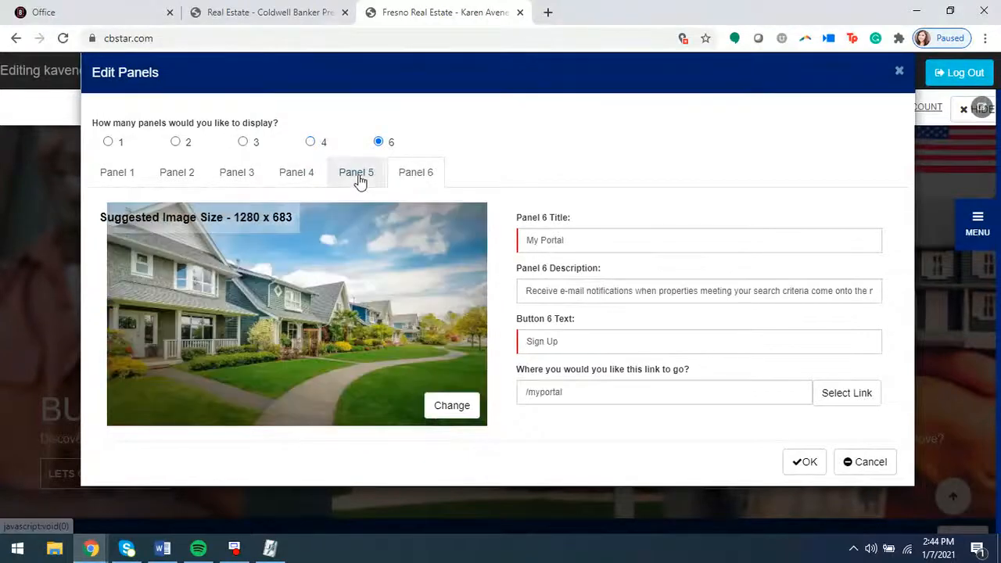
# View the listing link option for Panel 6, retitle the panel "Listing Of the Week", and close the panel settings without applying
pyautogui.click(847, 394)
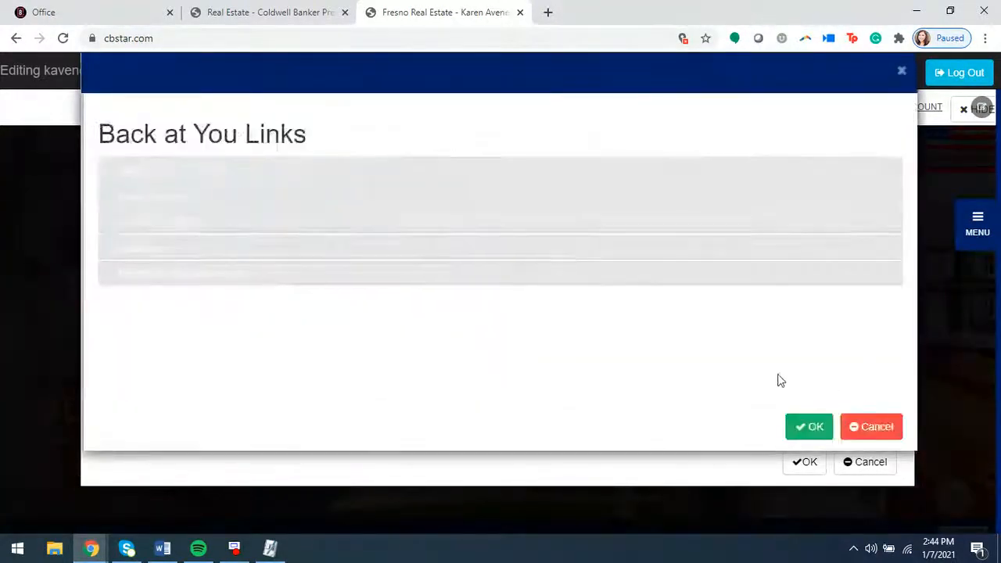
pyautogui.click(239, 255)
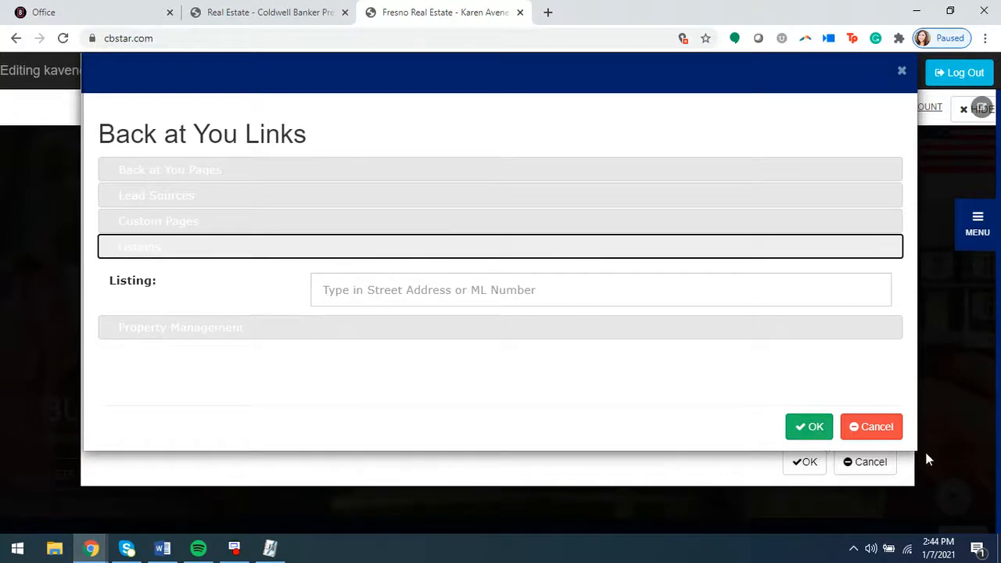
pyautogui.click(870, 428)
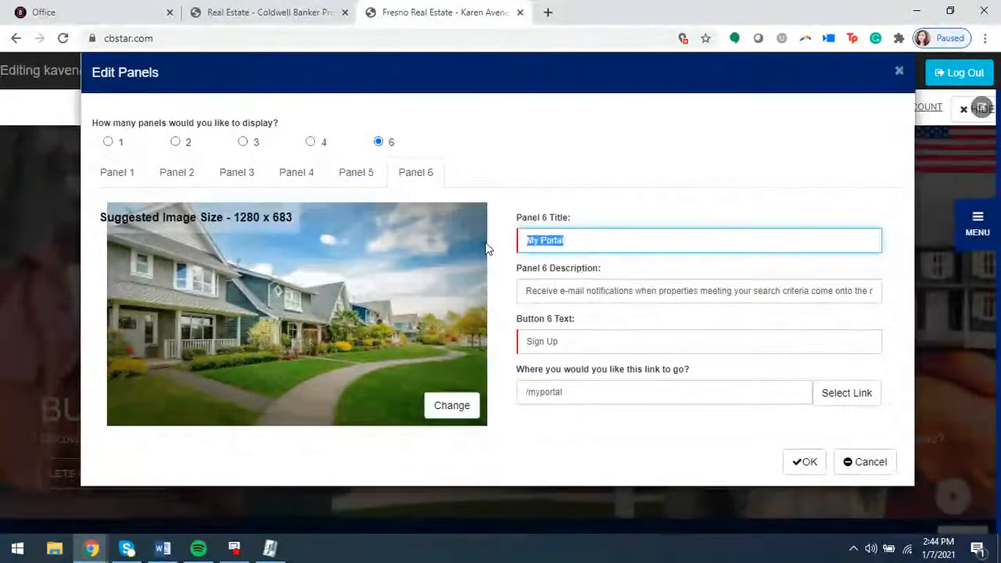
pyautogui.write('Listing Of the Week')
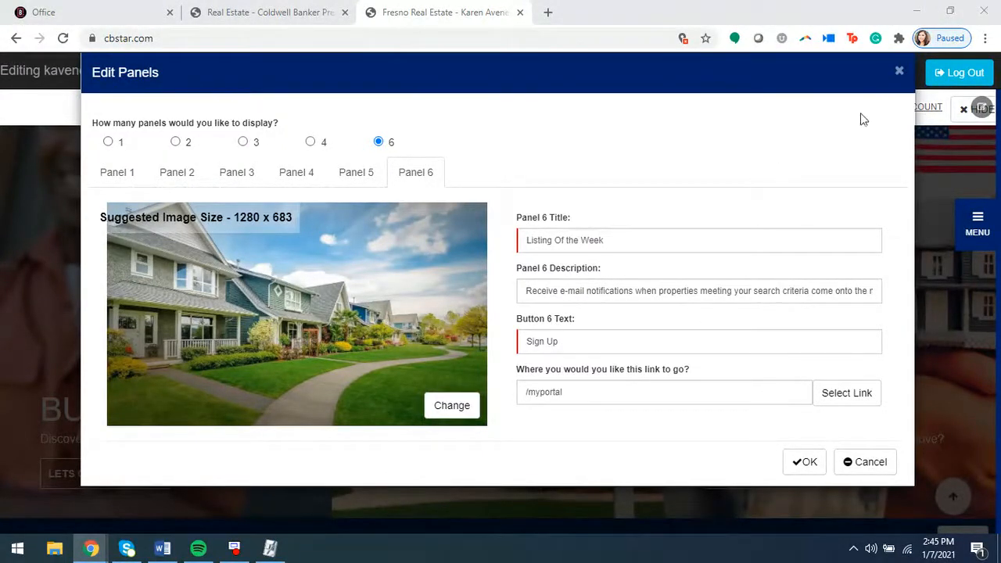
pyautogui.click(899, 71)
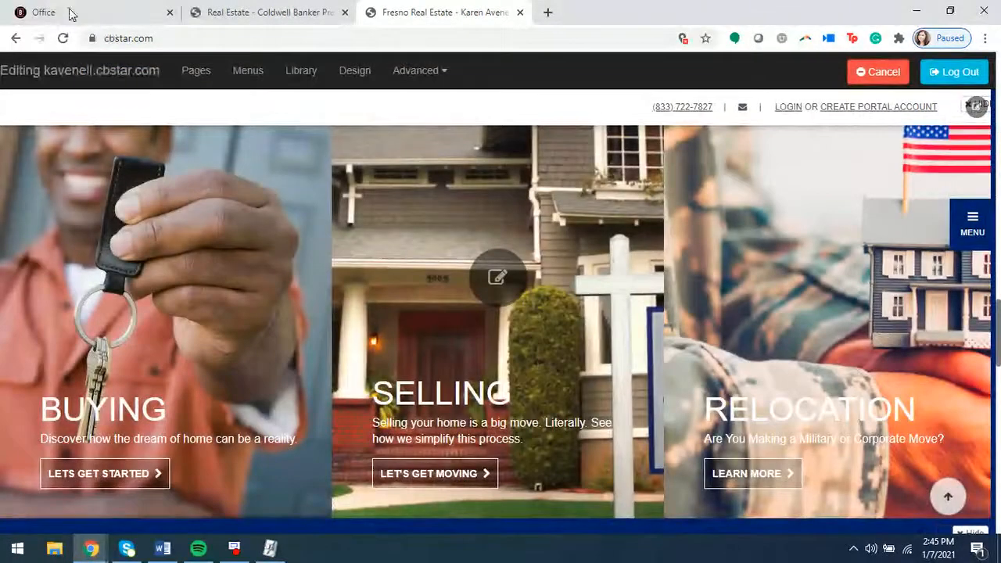
# Switch to the Office site to view the account options, and return to the website being edited
pyautogui.click(69, 11)
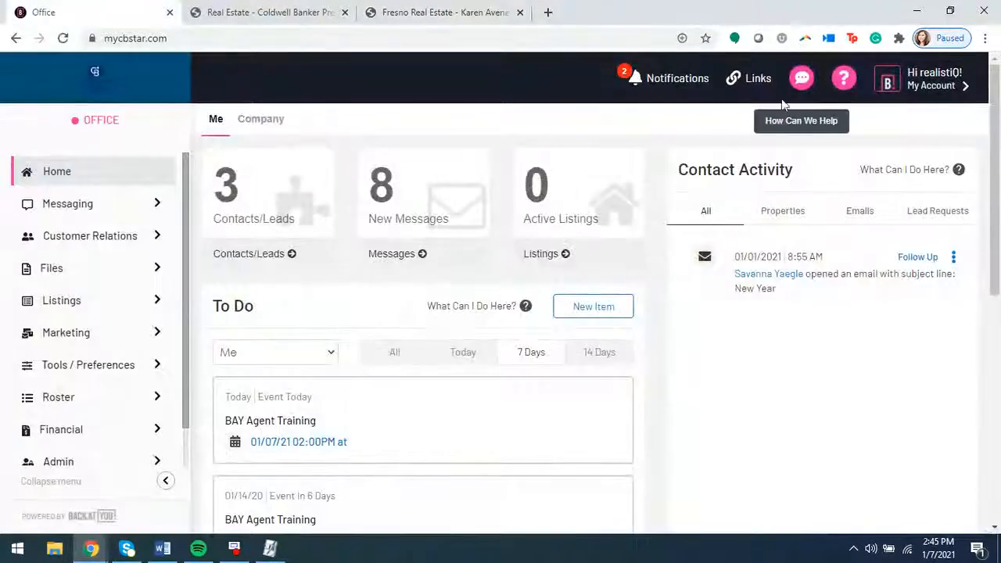
pyautogui.click(934, 87)
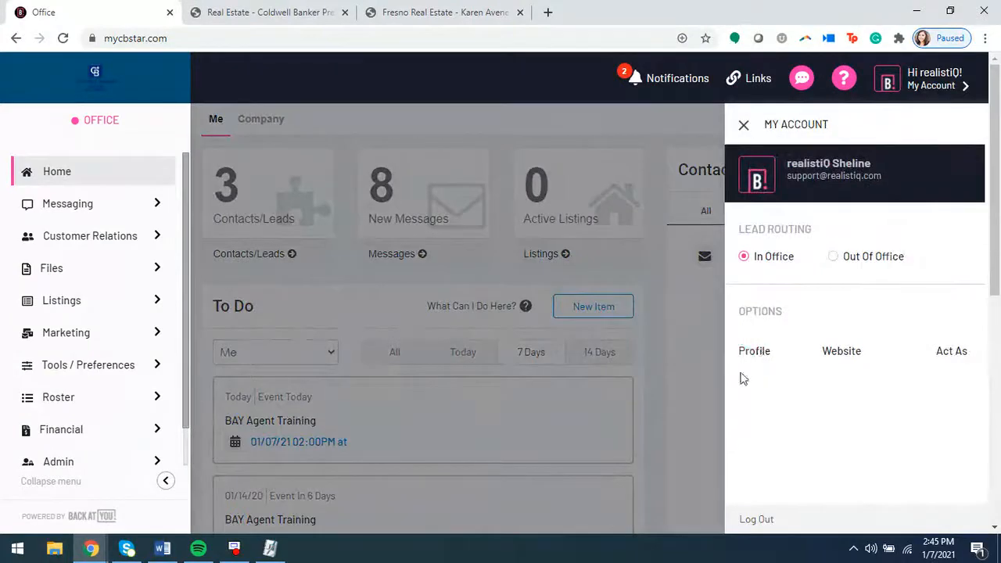
pyautogui.click(428, 15)
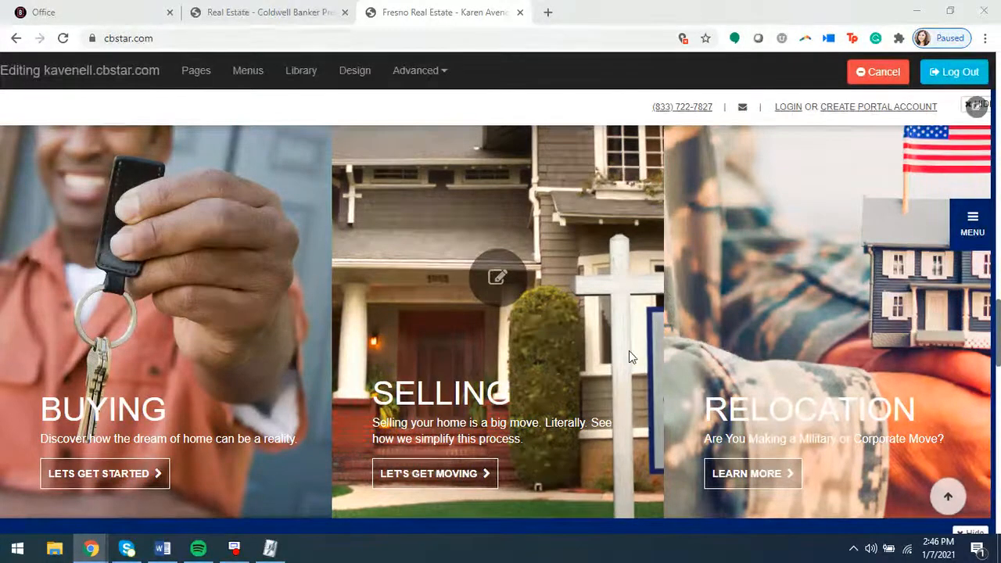
# Open the property listings from the homepage search area and view the $749,900 Fresno listing
pyautogui.scroll(5, 629, 356)
pyautogui.scroll(10, 628, 357)
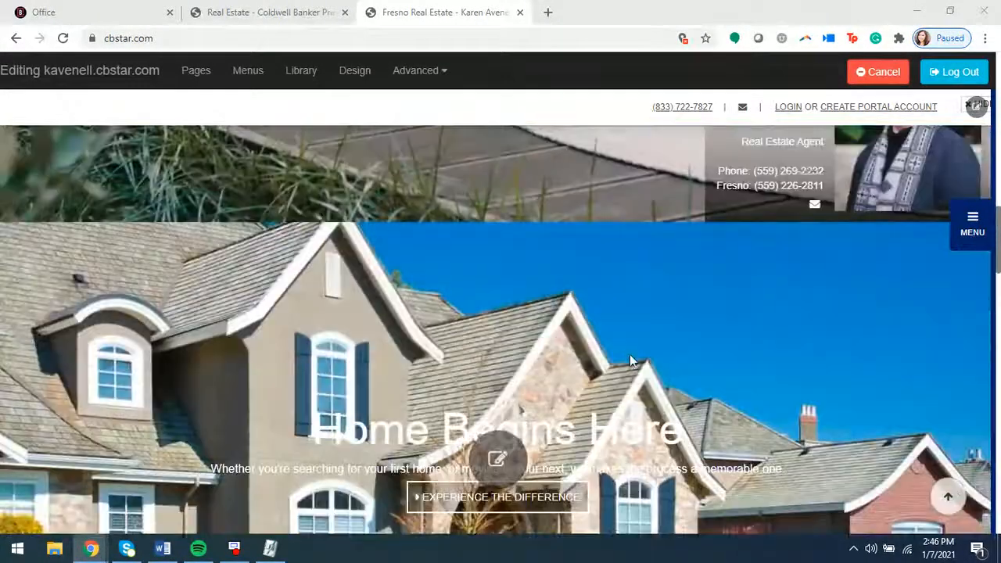
pyautogui.scroll(2, 653, 372)
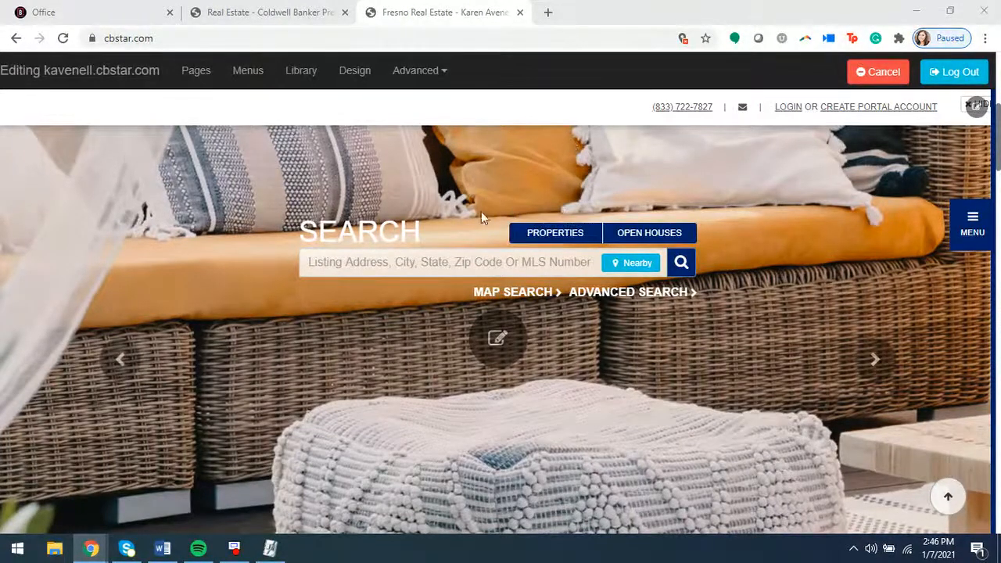
pyautogui.click(547, 239)
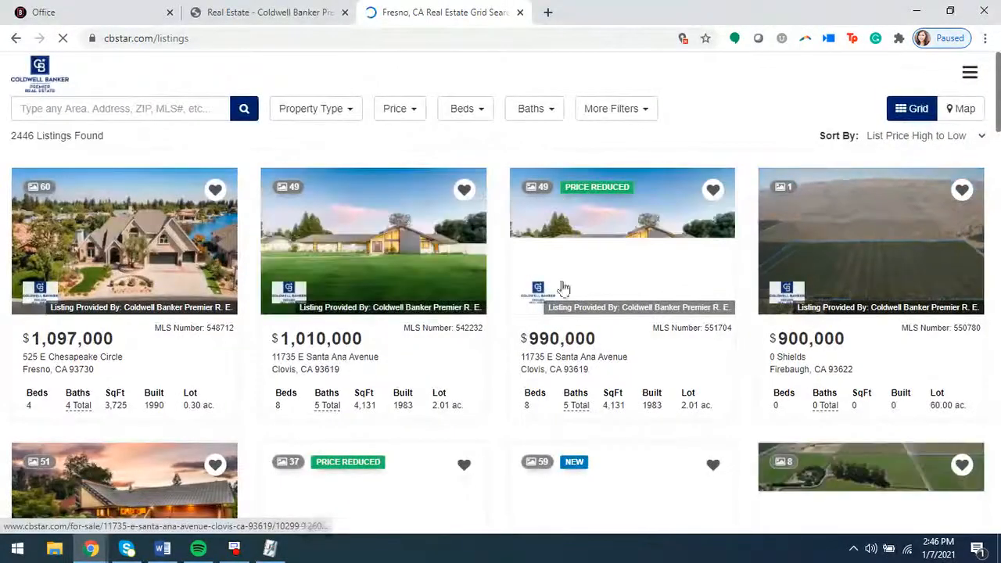
pyautogui.scroll(-4, 442, 335)
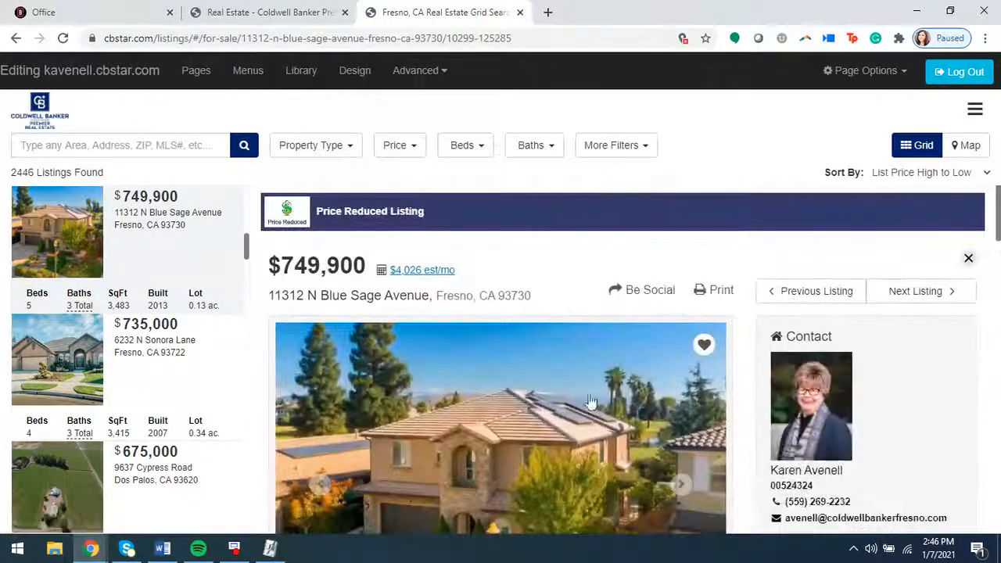
# Examine the $749,900 listing's agent contact details, inquiry form and description
pyautogui.scroll(-1, 787, 206)
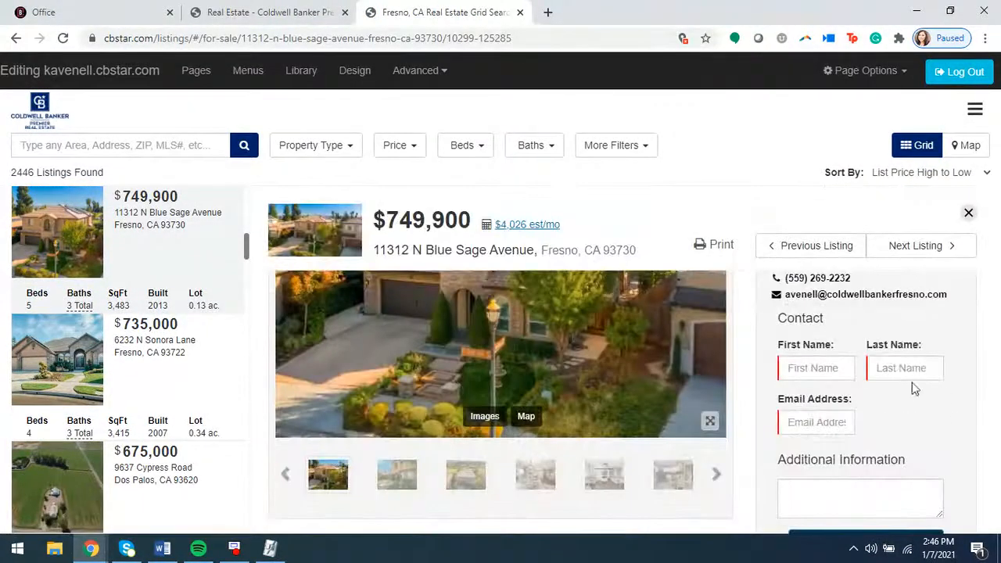
pyautogui.scroll(1, 840, 453)
pyautogui.scroll(-2, 841, 454)
pyautogui.scroll(2, 713, 353)
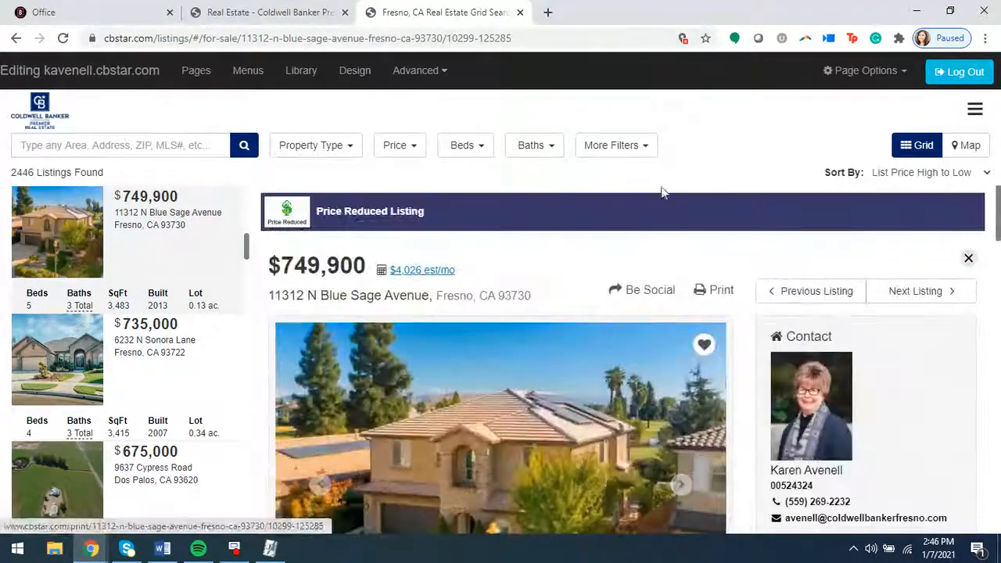
pyautogui.scroll(-3, 546, 211)
pyautogui.scroll(2, 780, 379)
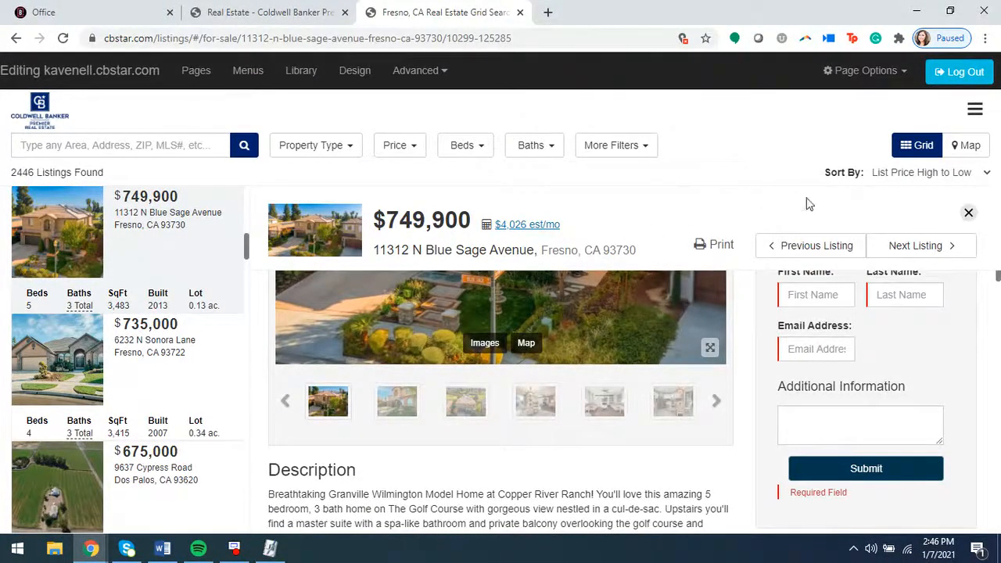
# Switch to the Office site and open the notification preferences of the account's own profile
pyautogui.click(76, 16)
pyautogui.click(742, 127)
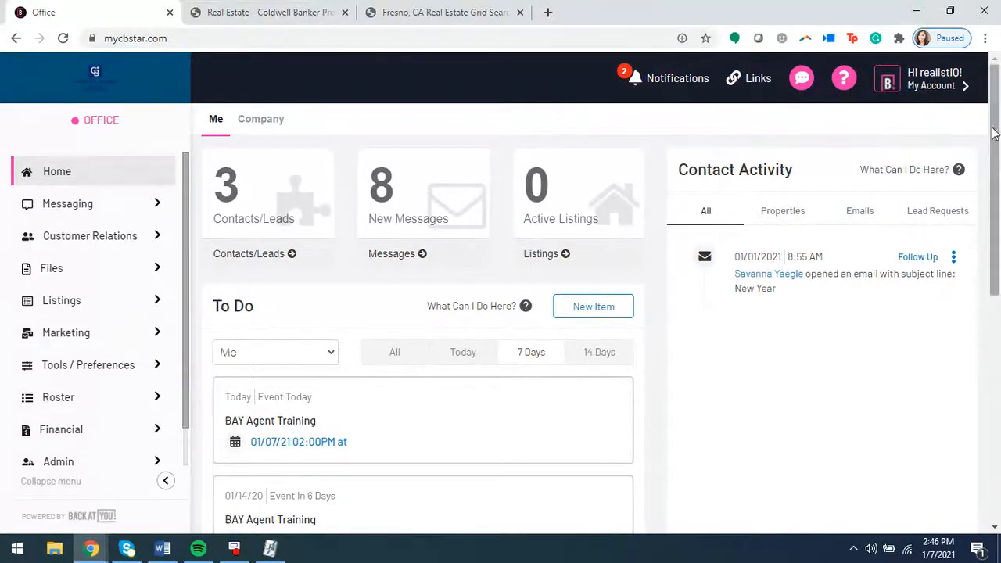
pyautogui.click(936, 87)
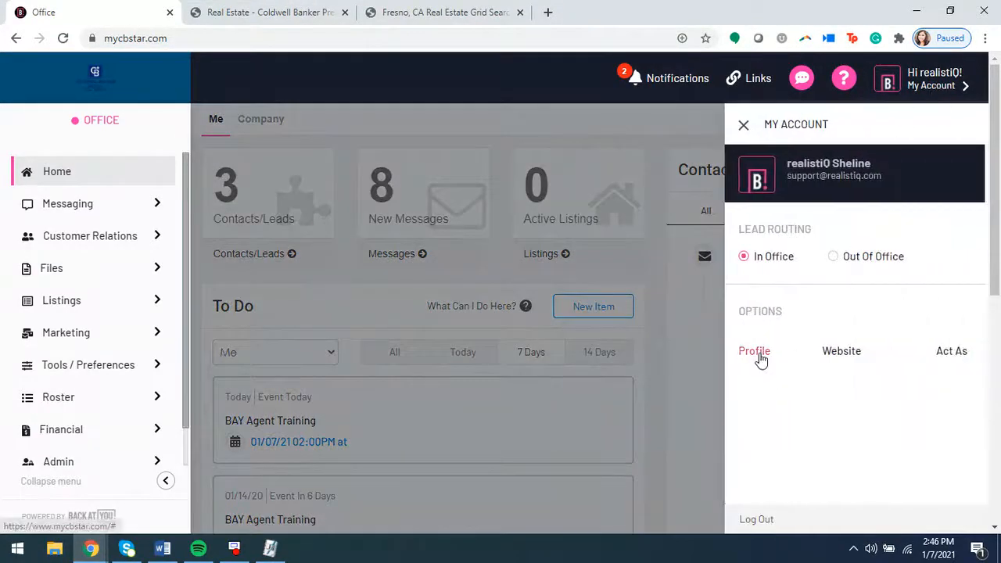
pyautogui.click(754, 352)
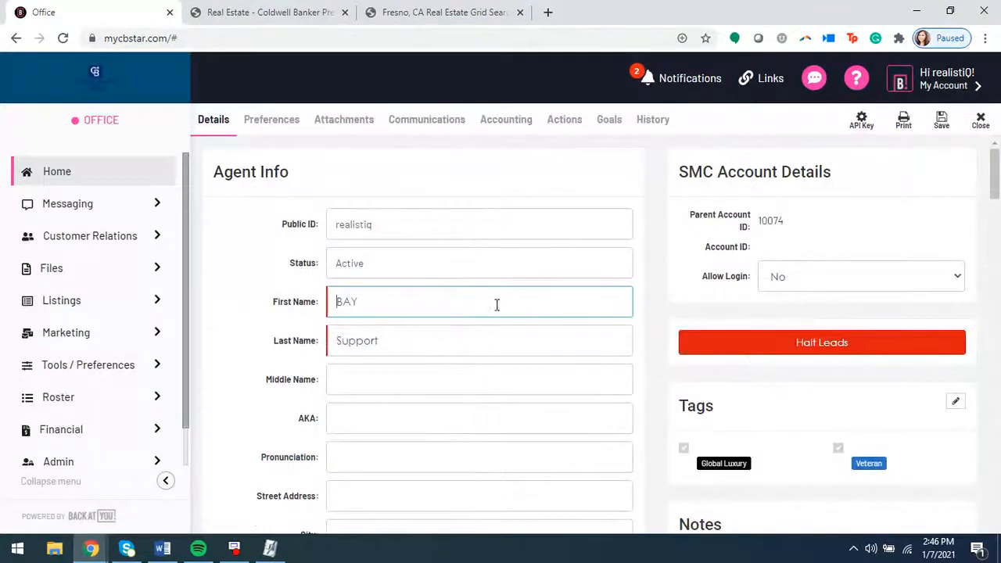
pyautogui.click(273, 122)
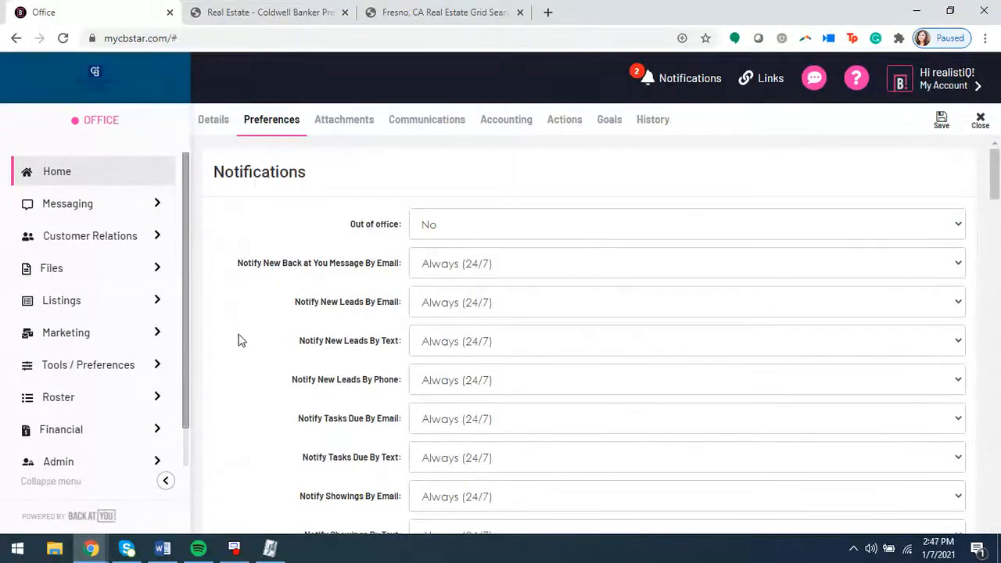
# Review the new-lead notification settings for email, text and phone
pyautogui.scroll(-1, 241, 341)
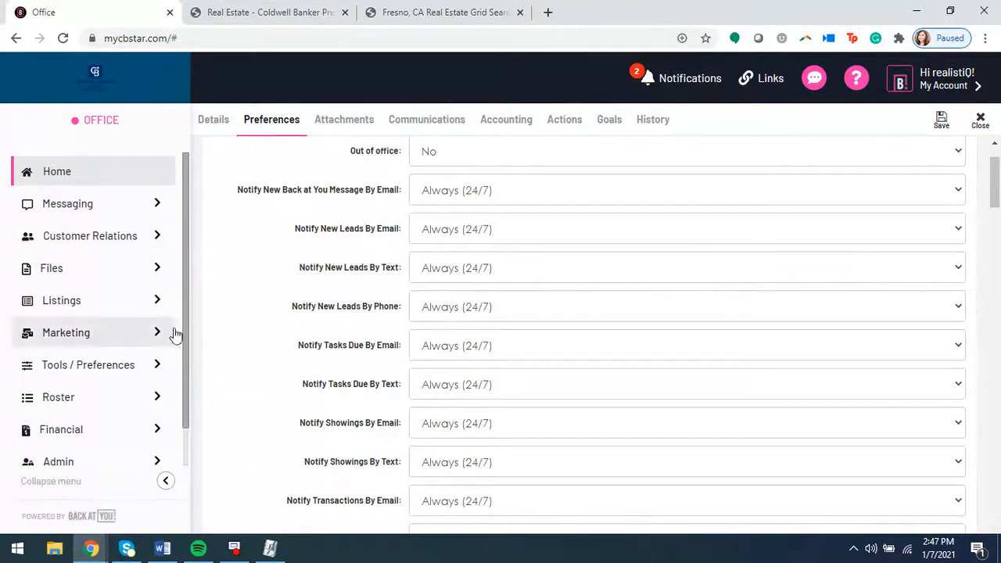
pyautogui.scroll(1, 253, 353)
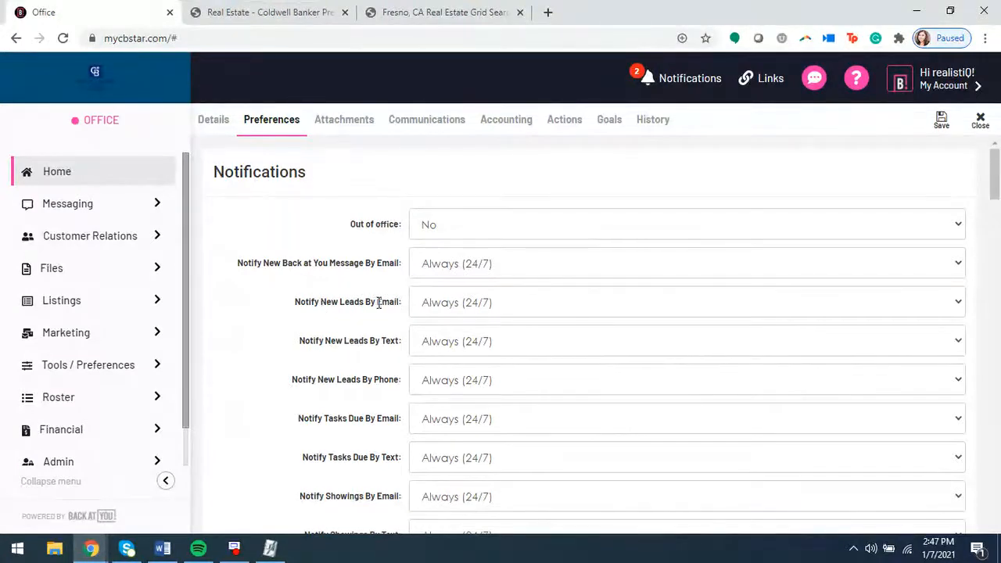
pyautogui.moveTo(377, 303); pyautogui.dragTo(416, 337)
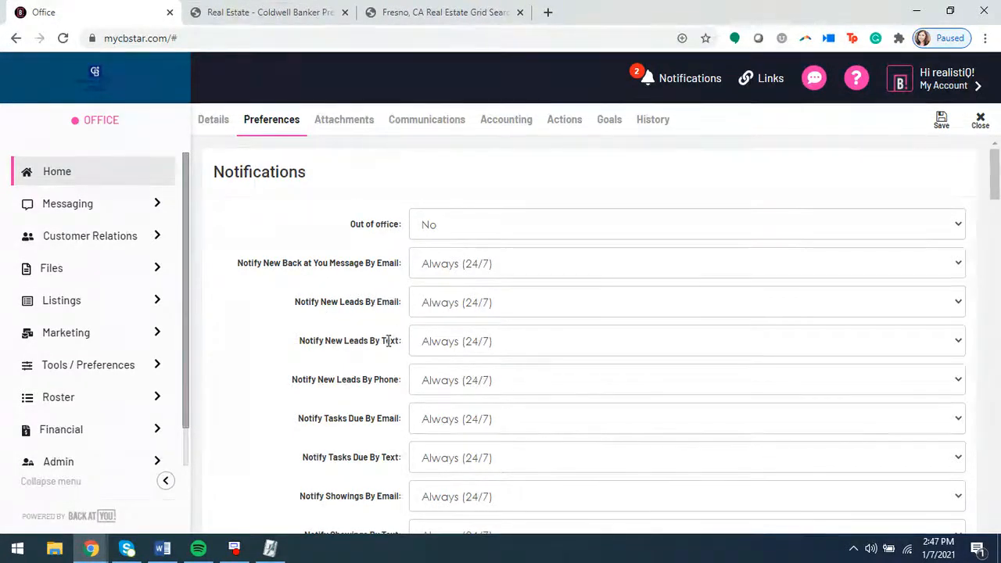
pyautogui.doubleClick(391, 341)
pyautogui.click(380, 380)
pyautogui.moveTo(374, 380); pyautogui.dragTo(399, 379)
pyautogui.click(392, 405)
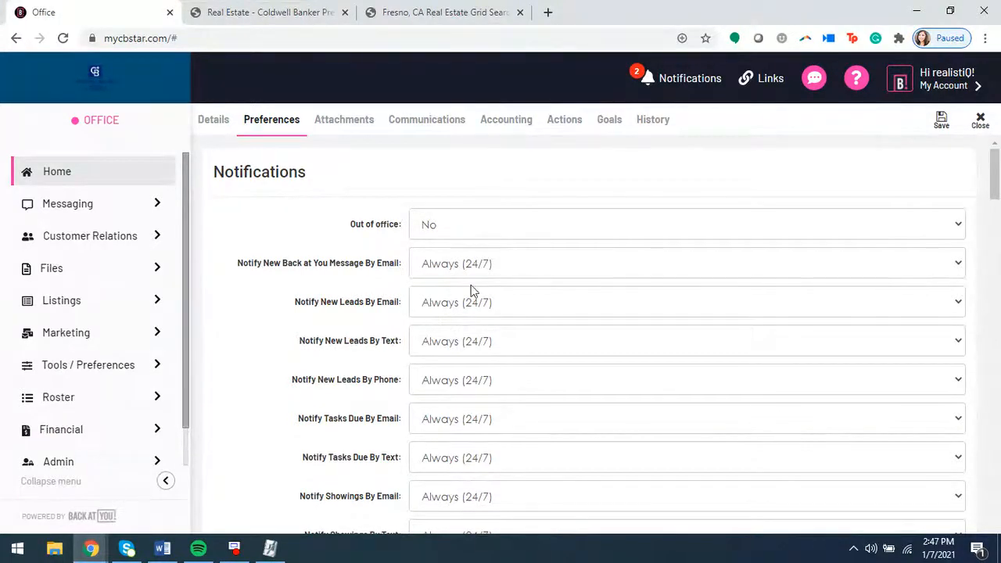
# Look over the schedule choices for new-lead email notifications and set Notify New Leads By Phone to Never
pyautogui.click(457, 310)
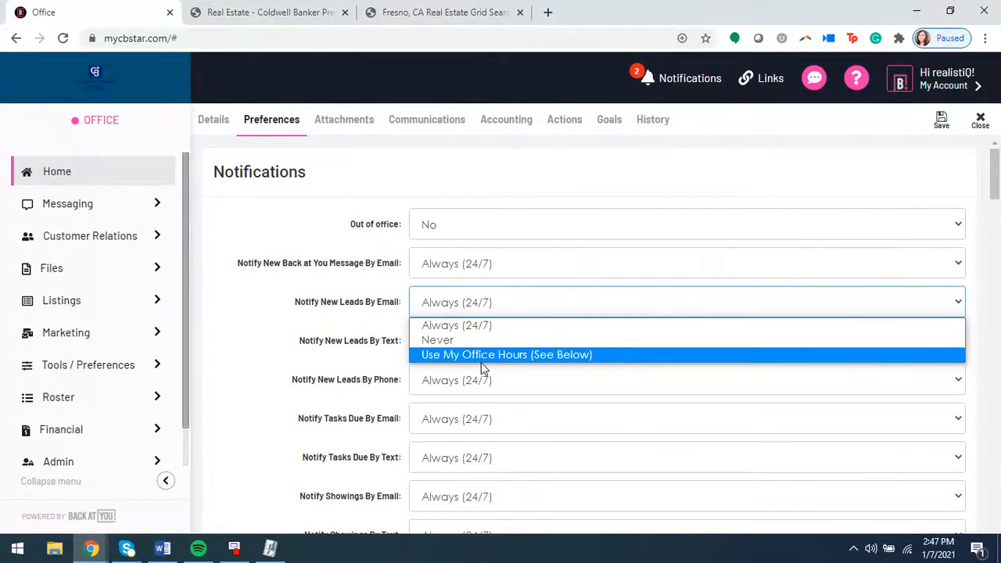
pyautogui.click(364, 337)
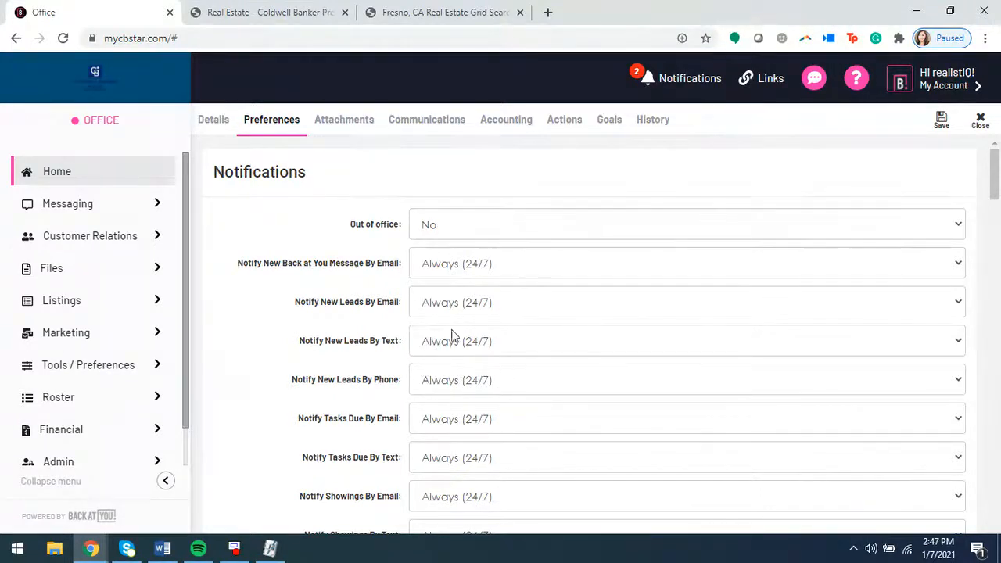
pyautogui.click(524, 385)
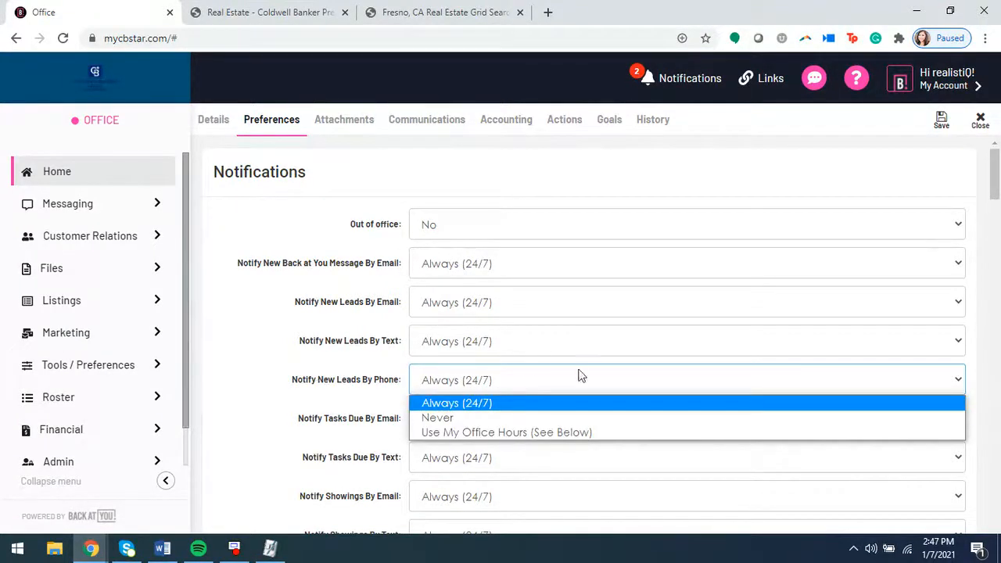
pyautogui.click(457, 420)
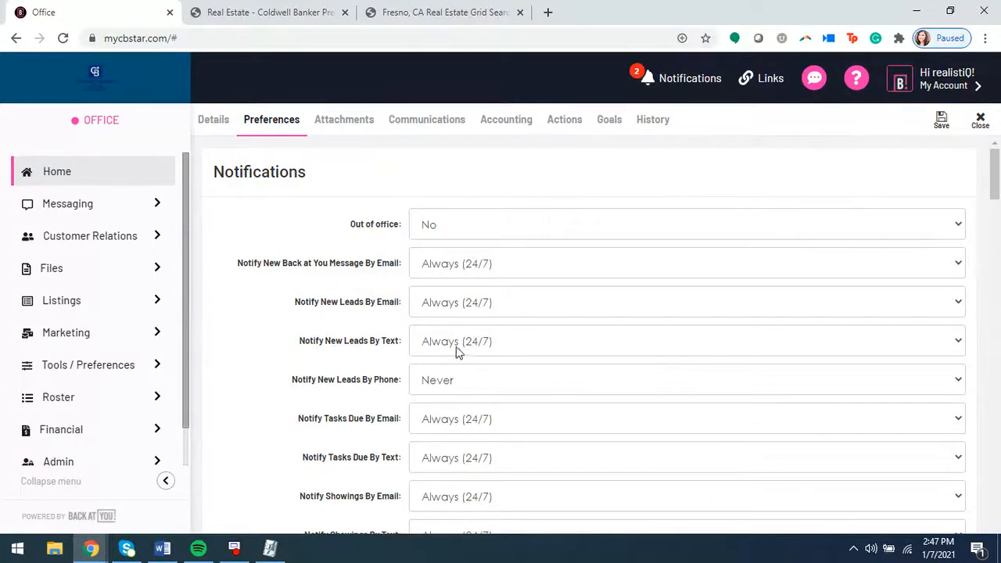
# Set Notify New Leads By Email to Use My Office Hours (See Below) and save the preferences
pyautogui.doubleClick(391, 341)
pyautogui.click(414, 359)
pyautogui.click(460, 303)
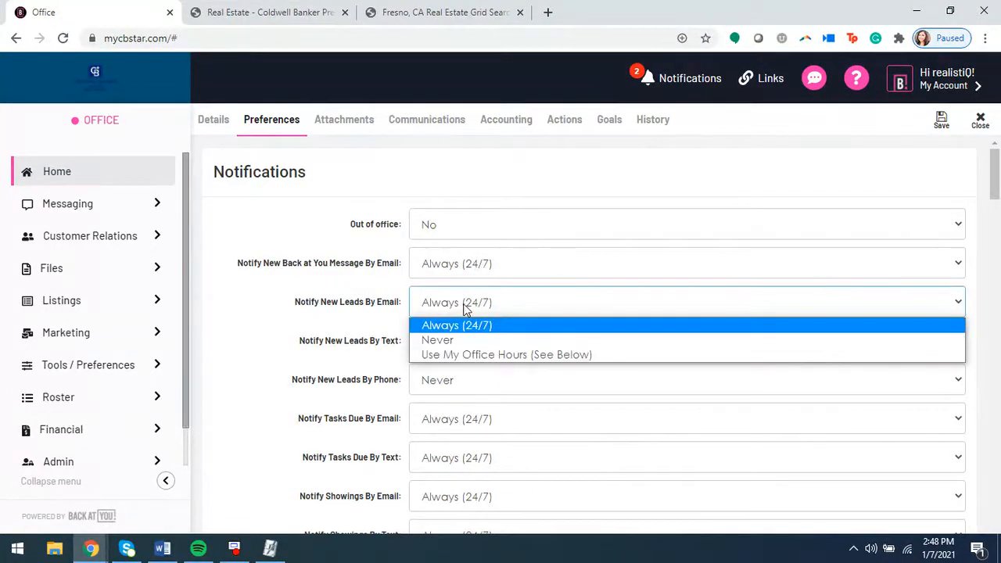
pyautogui.click(495, 355)
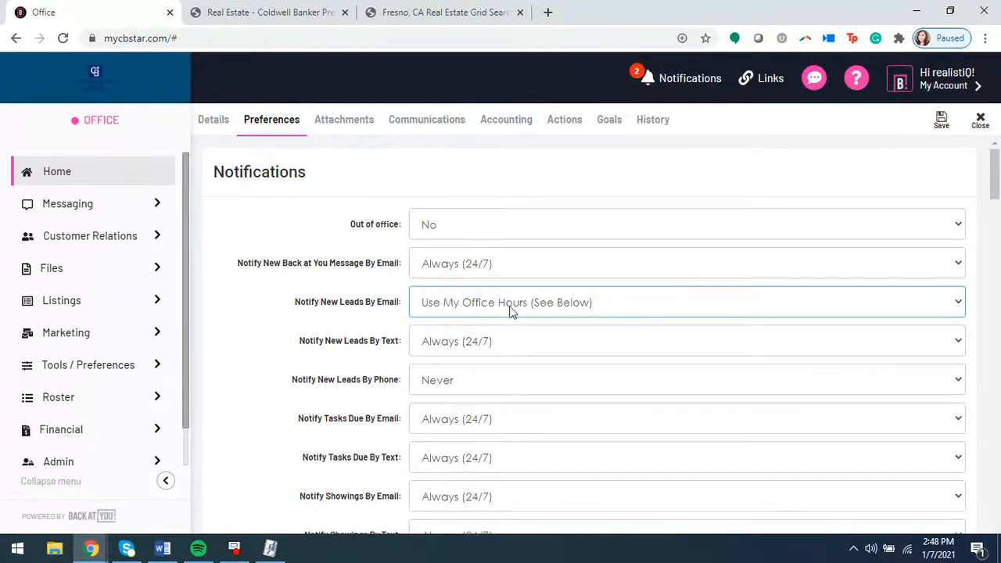
pyautogui.click(942, 121)
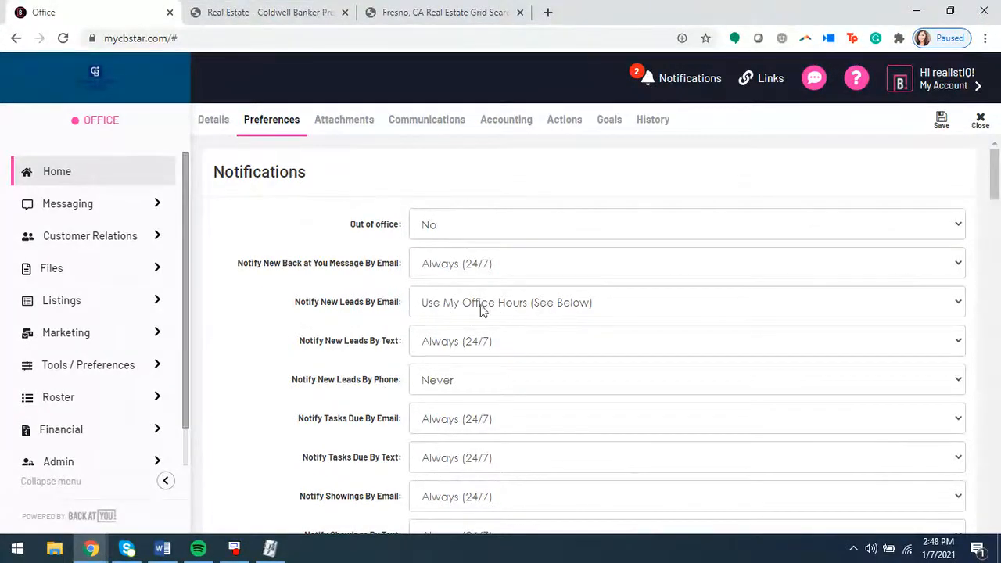
# Find the daily office hours Time In and Time Out settings at the end of the preferences
pyautogui.scroll(-15, 315, 311)
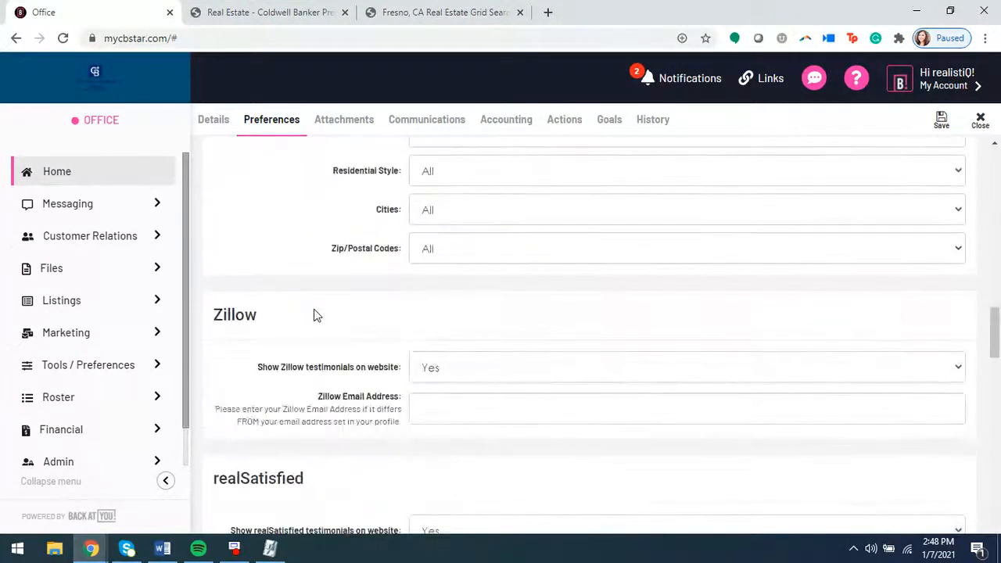
pyautogui.scroll(-12, 315, 311)
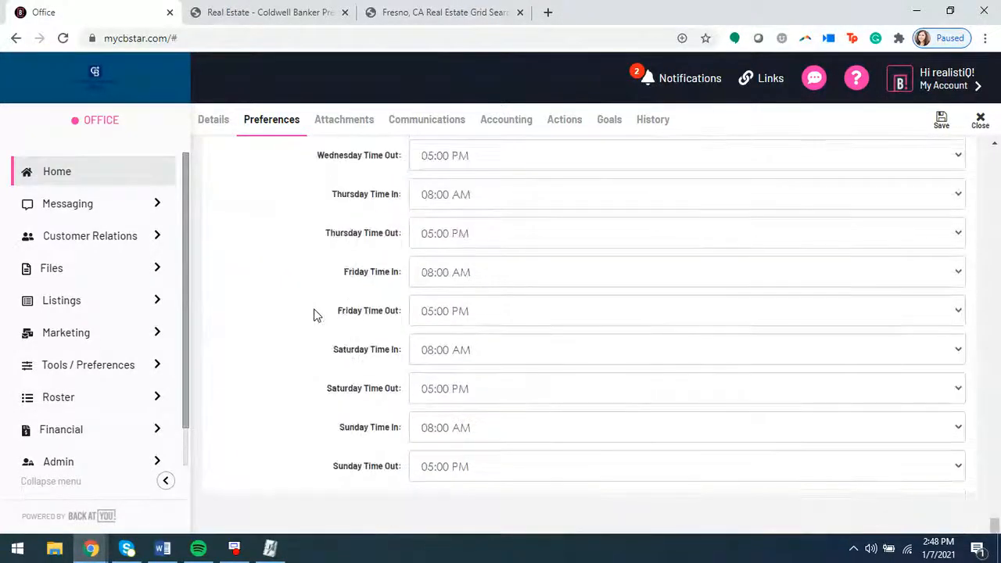
# Look over the available time choices for Monday Time In under My Office Hours without changing the setting
pyautogui.scroll(4, 317, 356)
pyautogui.moveTo(356, 204); pyautogui.dragTo(213, 205)
pyautogui.click(285, 269)
pyautogui.click(527, 260)
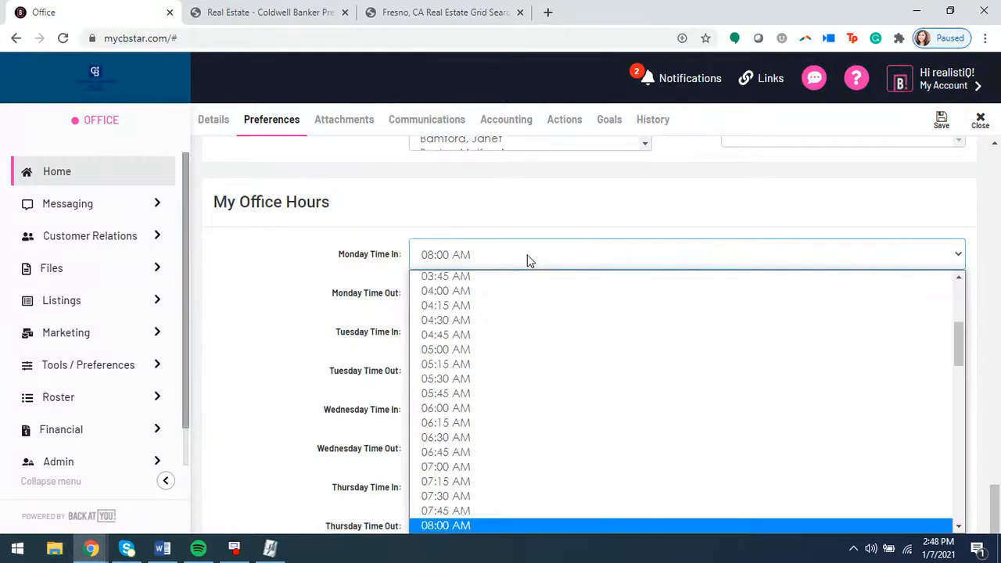
pyautogui.scroll(-5, 469, 438)
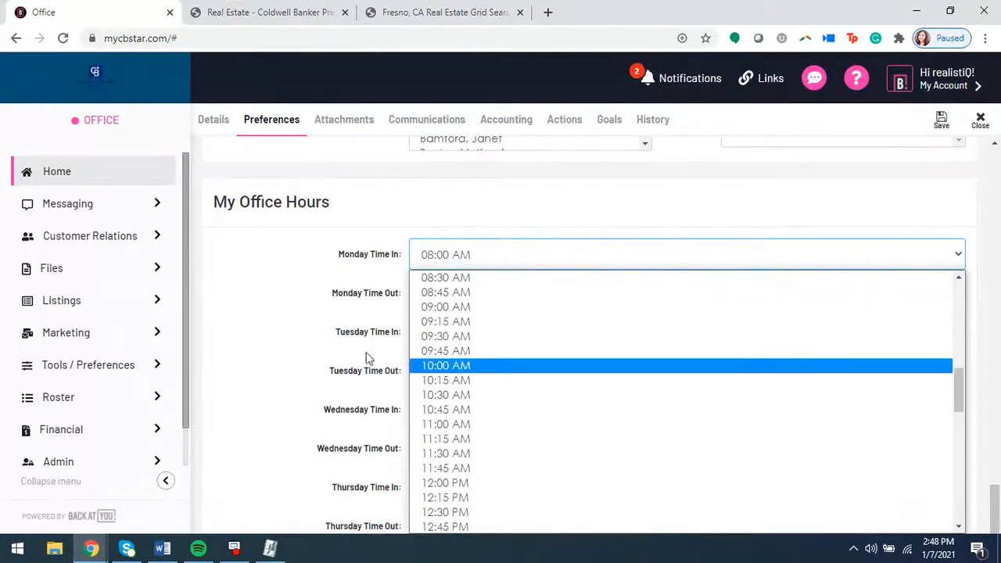
pyautogui.scroll(5, 464, 404)
pyautogui.click(324, 279)
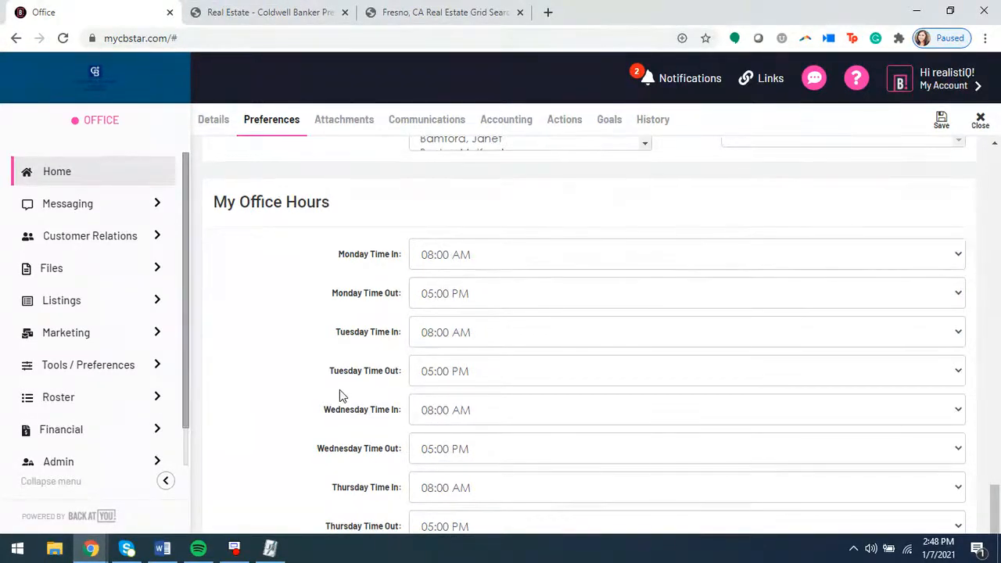
# Review the Time In and Time Out settings for every day through Sunday and return to the Notifications section
pyautogui.scroll(-4, 339, 395)
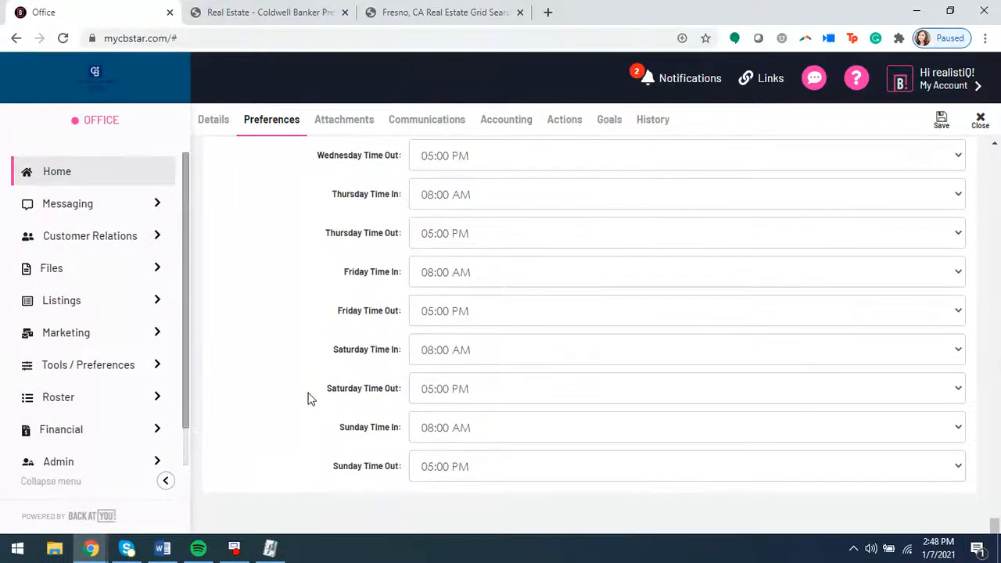
pyautogui.scroll(3, 308, 400)
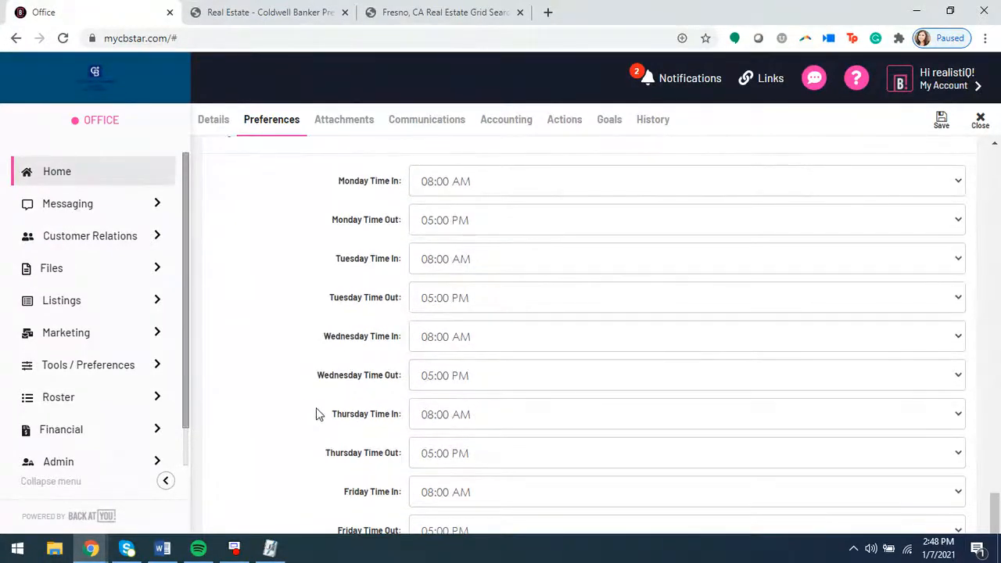
pyautogui.scroll(2, 316, 414)
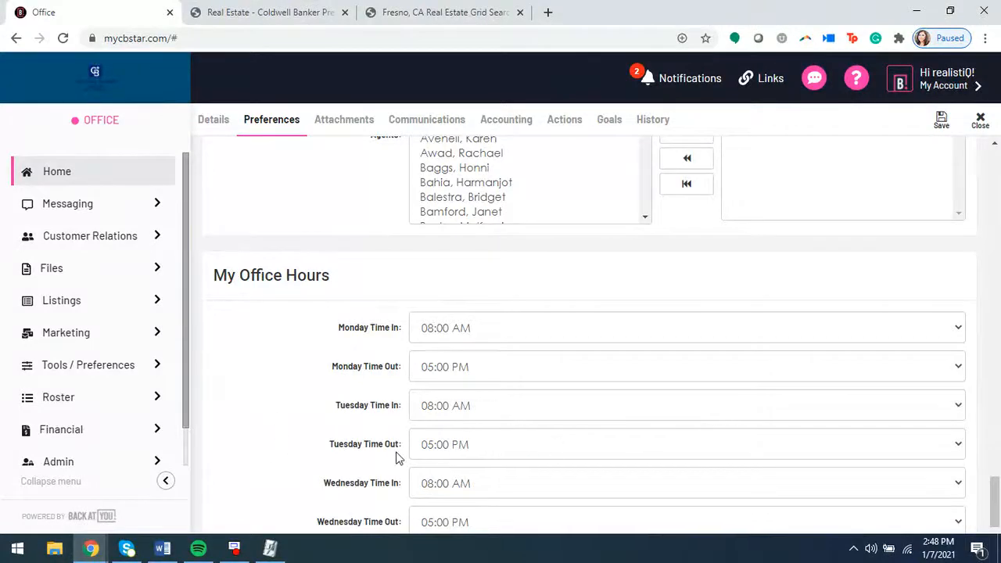
pyautogui.scroll(-5, 328, 362)
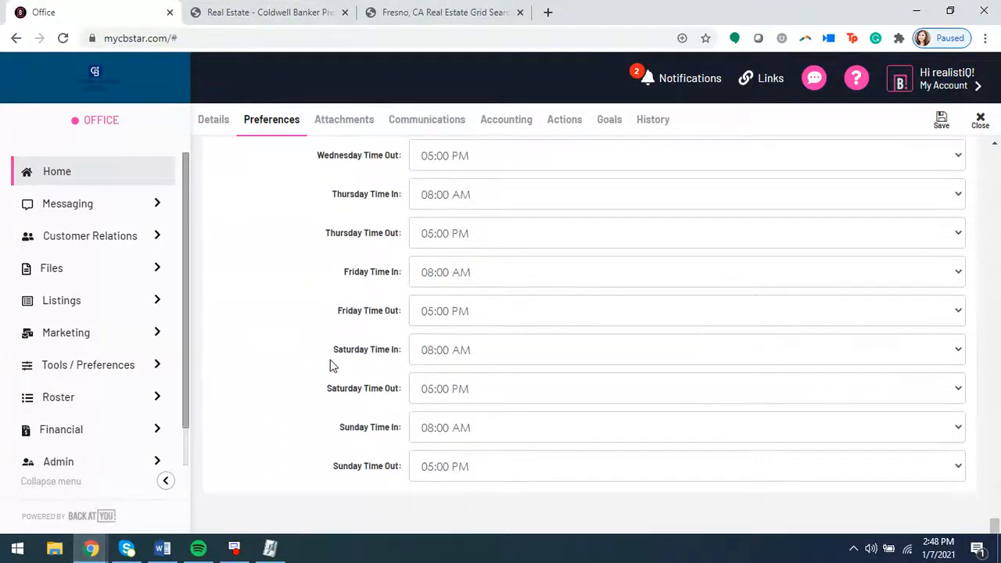
pyautogui.scroll(20, 330, 365)
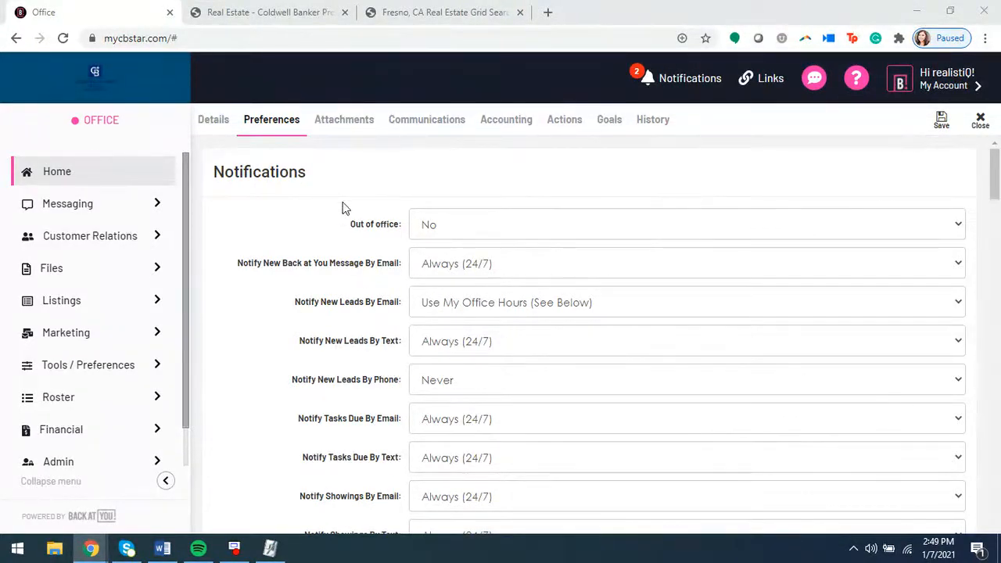
# Return from the listing page to the agent website's homepage and look it over down to the footer
pyautogui.click(427, 12)
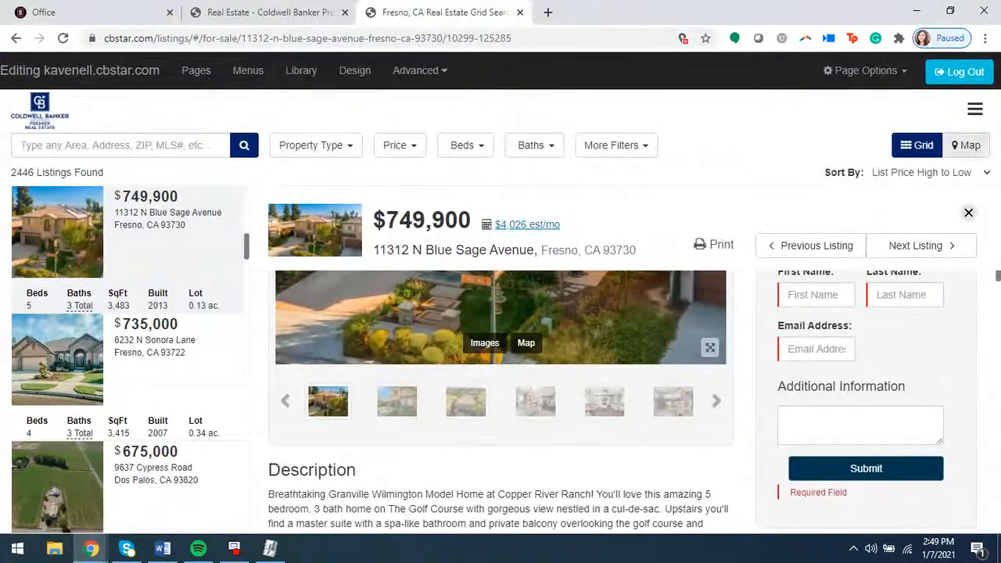
pyautogui.click(974, 110)
pyautogui.click(831, 118)
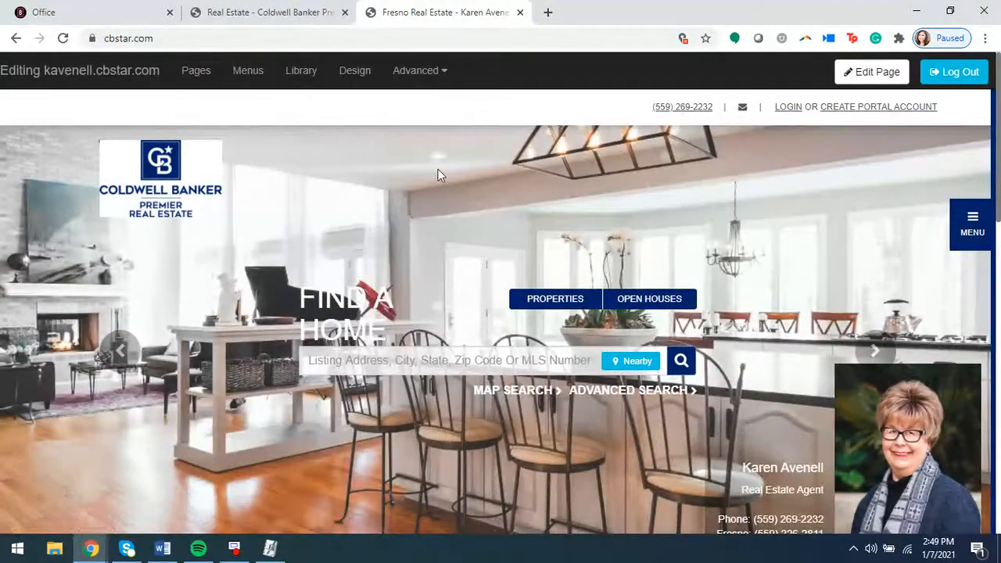
pyautogui.scroll(-15, 438, 174)
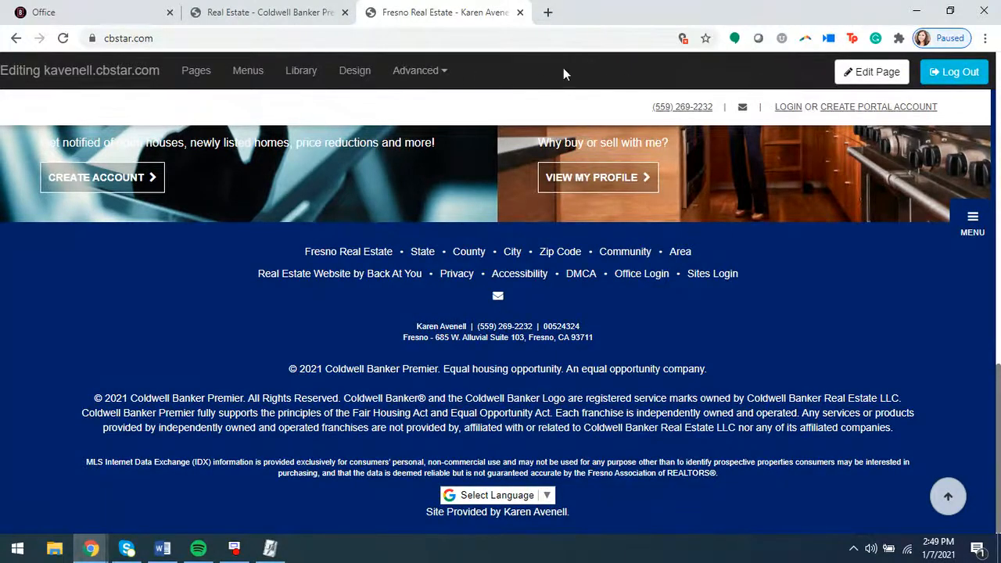
pyautogui.scroll(12, 539, 75)
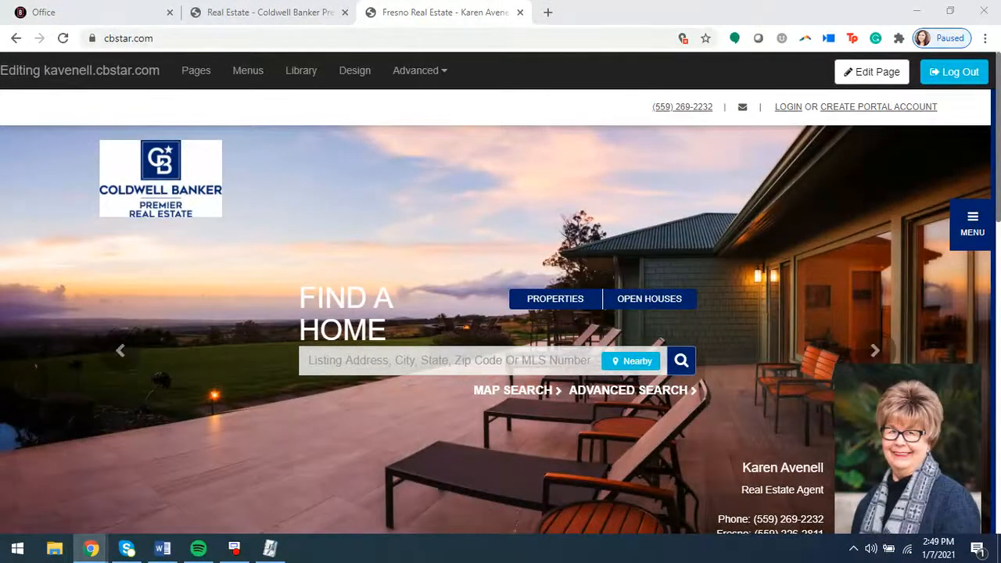
# Glance back at the Office notification preferences, and review the website homepage's tiles and footer contact link
pyautogui.click(109, 13)
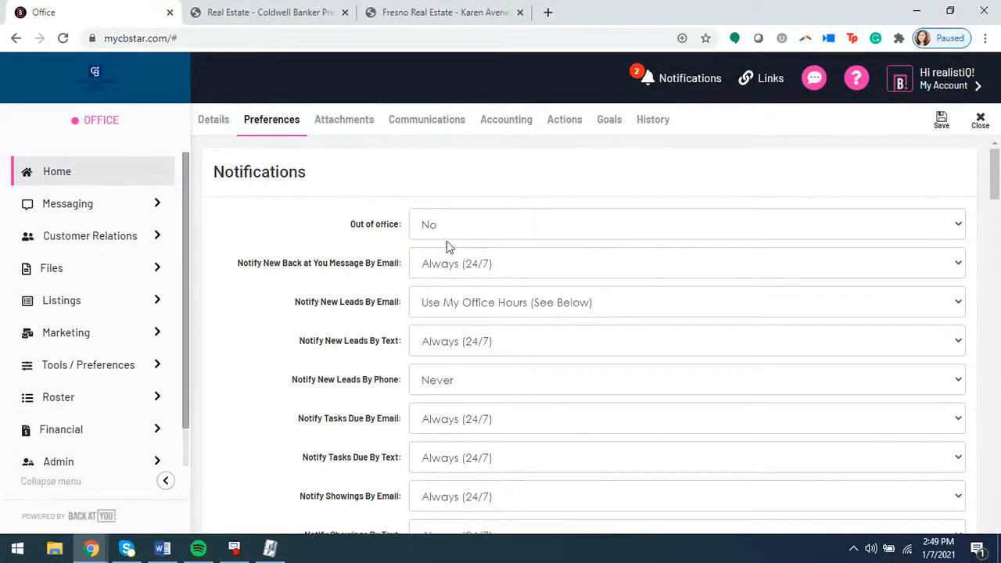
pyautogui.click(442, 12)
pyautogui.scroll(-5, 724, 386)
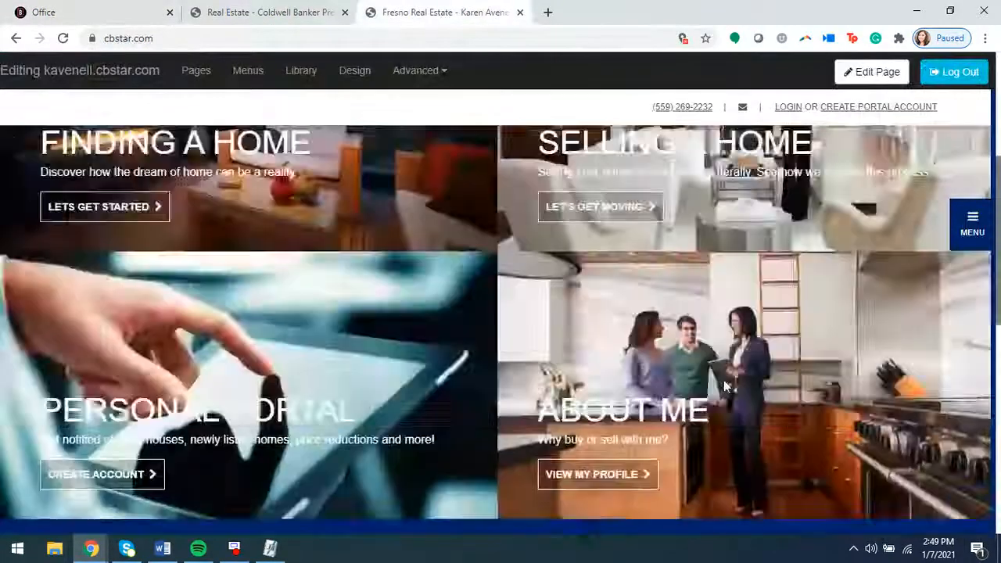
pyautogui.scroll(-4, 723, 380)
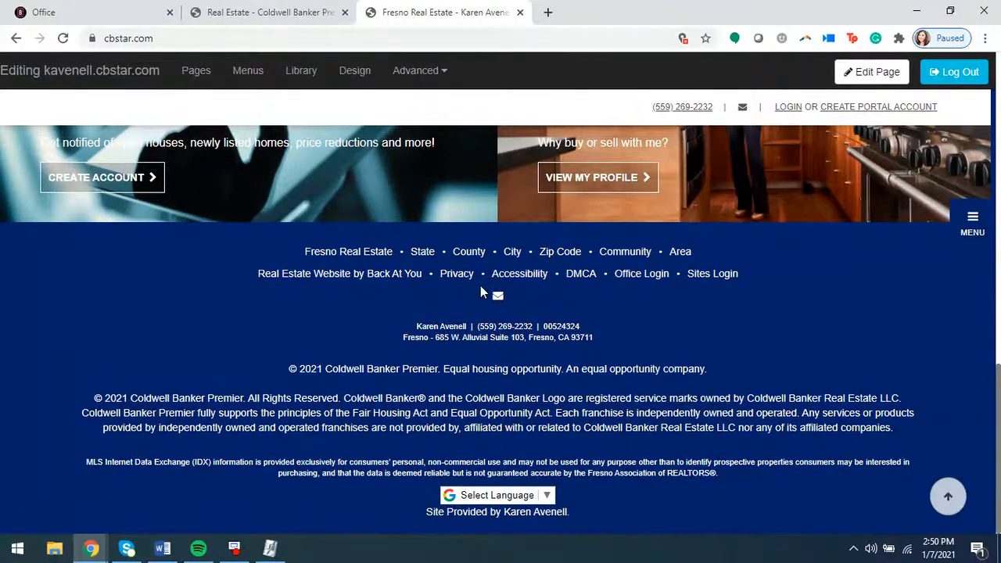
pyautogui.scroll(6, 498, 299)
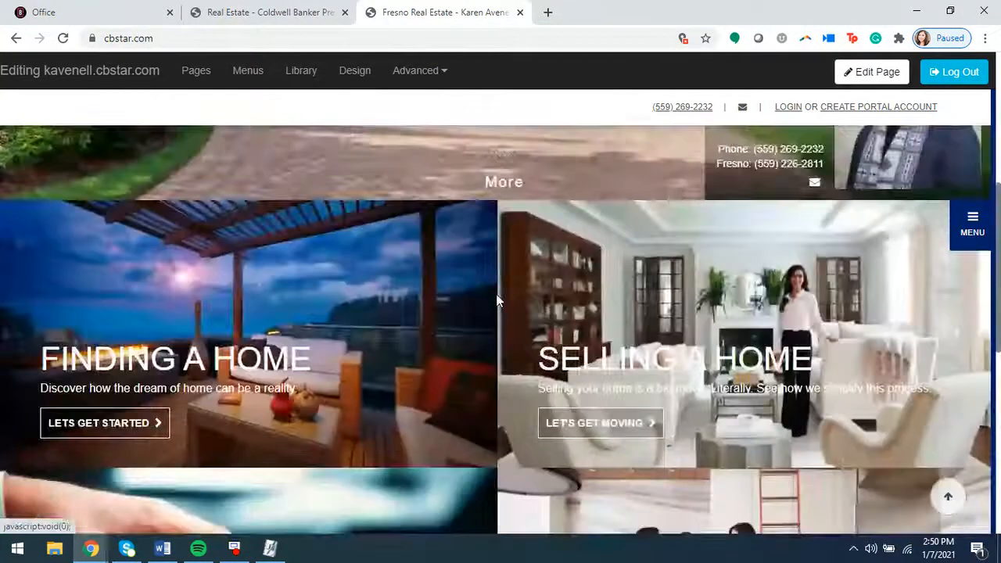
pyautogui.scroll(5, 498, 297)
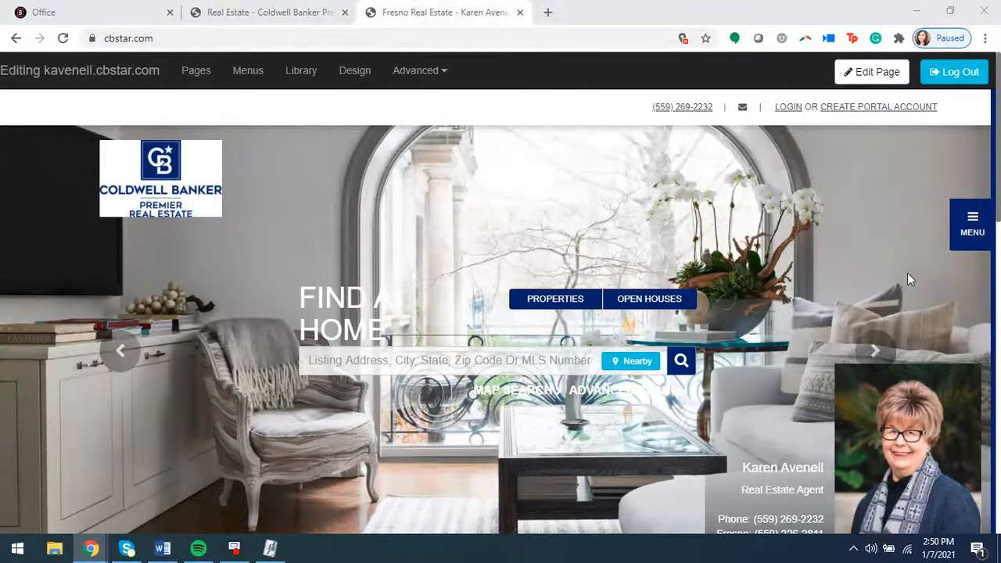
# Check the page links in the website's navigation menu and the Finding a Home and Selling a Home tiles
pyautogui.click(974, 226)
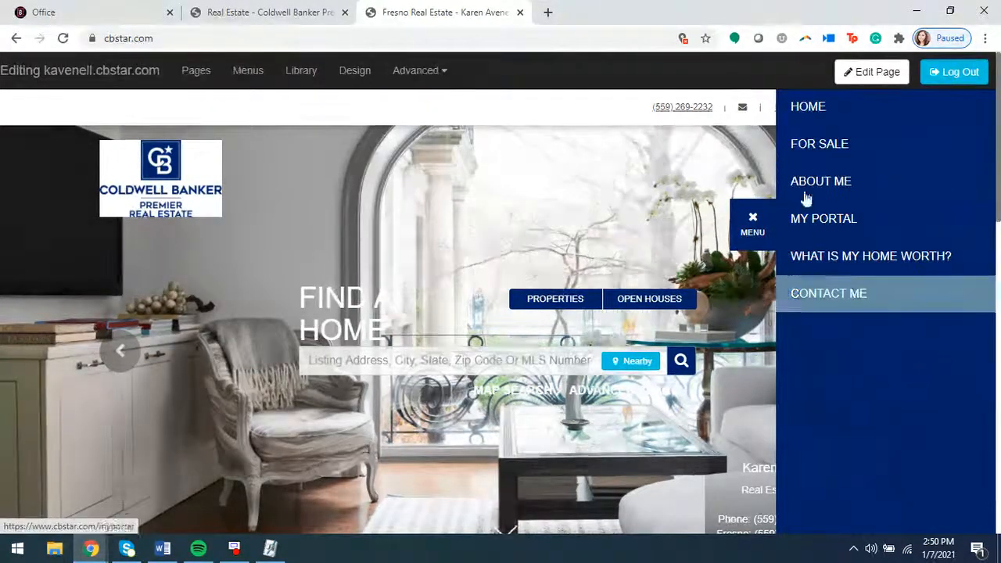
pyautogui.click(747, 221)
pyautogui.scroll(-5, 315, 371)
pyautogui.scroll(1, 316, 391)
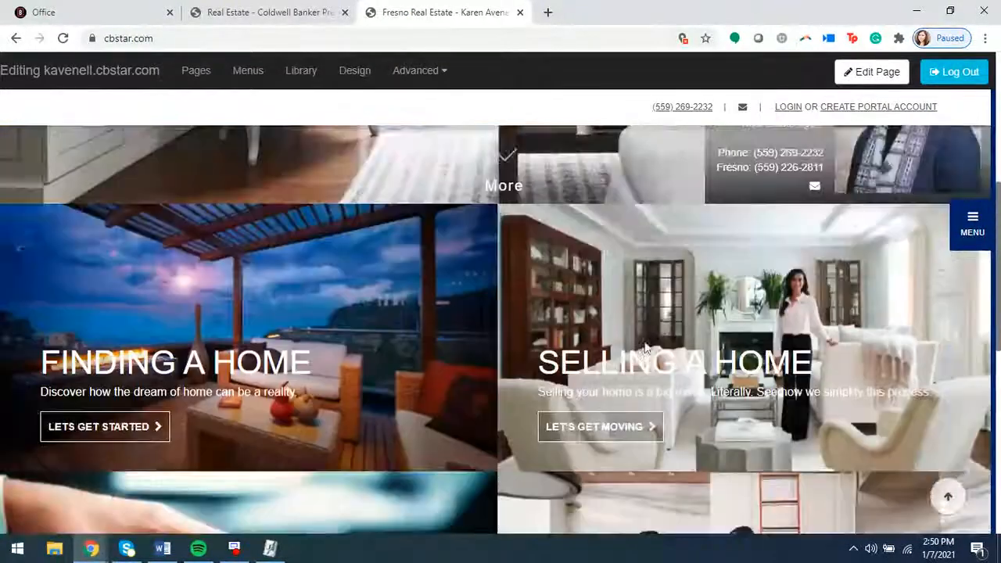
pyautogui.scroll(2, 641, 309)
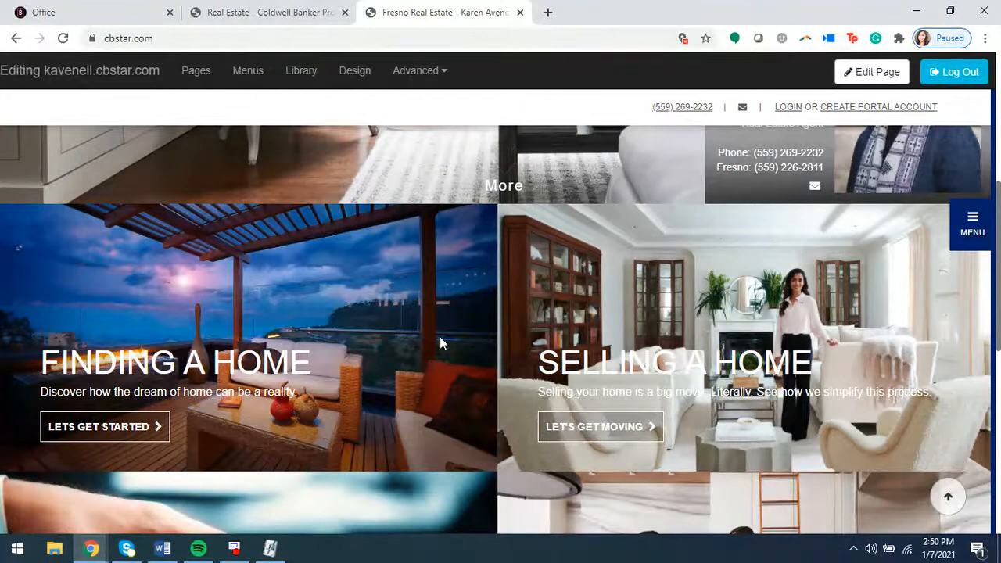
pyautogui.scroll(5, 439, 336)
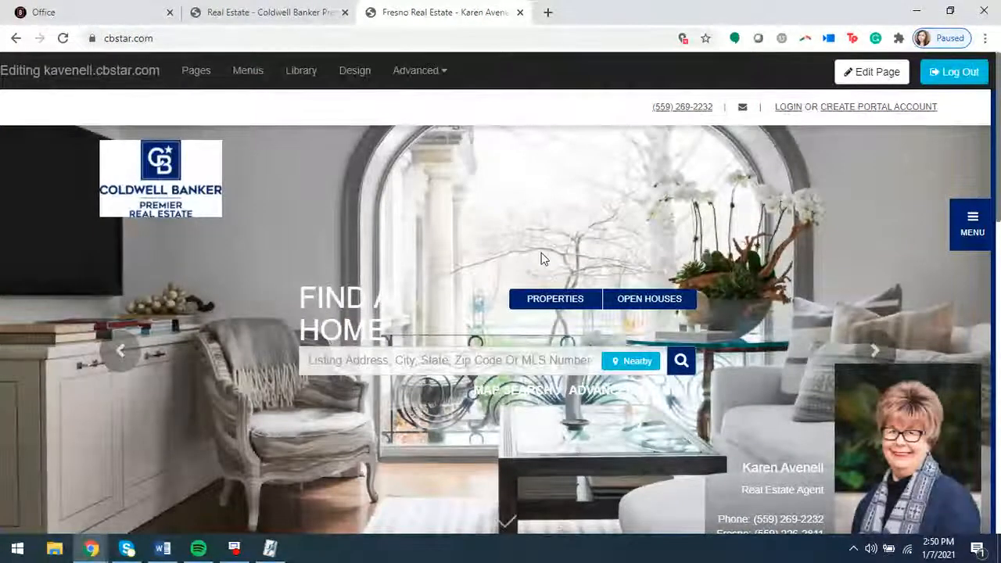
# Start adding a new page to the agent website from the Page Manager to show the Standard Page Templates
pyautogui.click(193, 77)
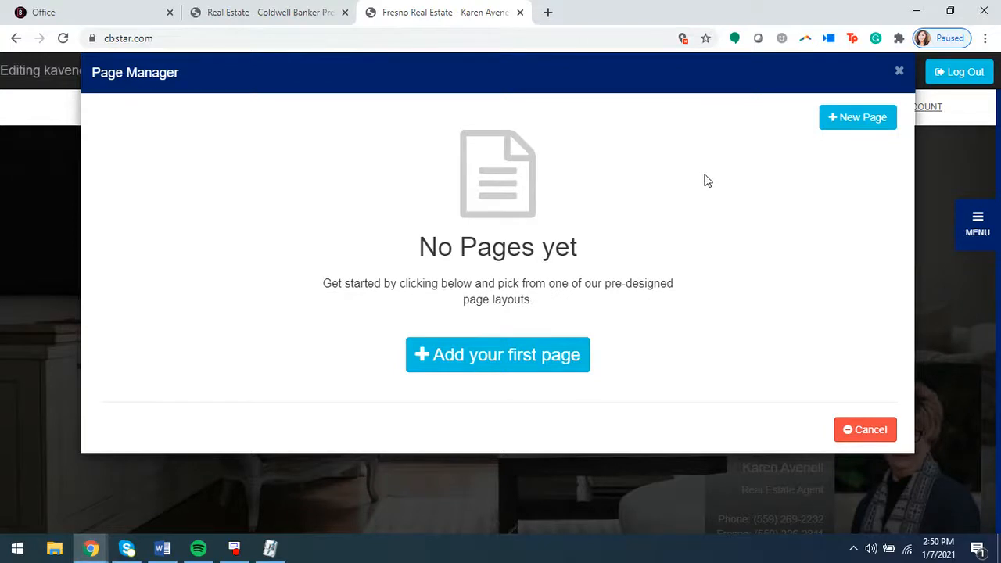
pyautogui.click(857, 128)
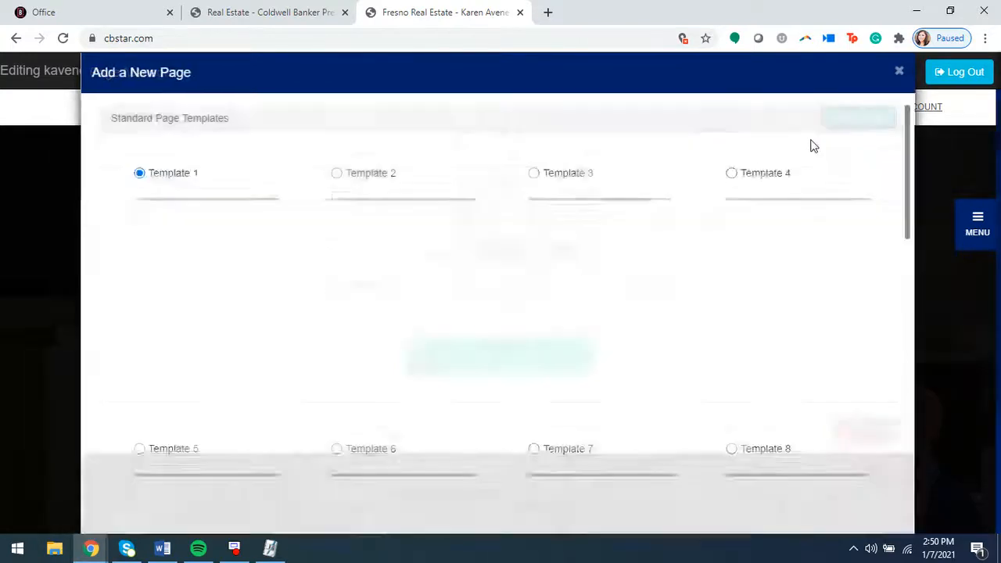
pyautogui.moveTo(261, 125); pyautogui.dragTo(97, 123)
pyautogui.click(313, 153)
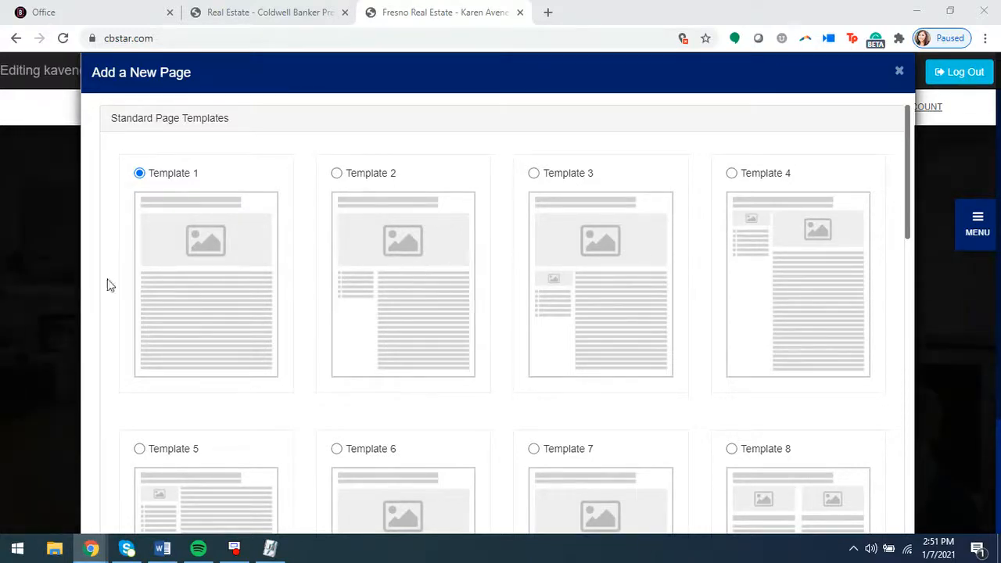
# Examine the layouts offered in the Standard Page Templates and Dynamic Page Templates for the new page
pyautogui.scroll(-2, 238, 296)
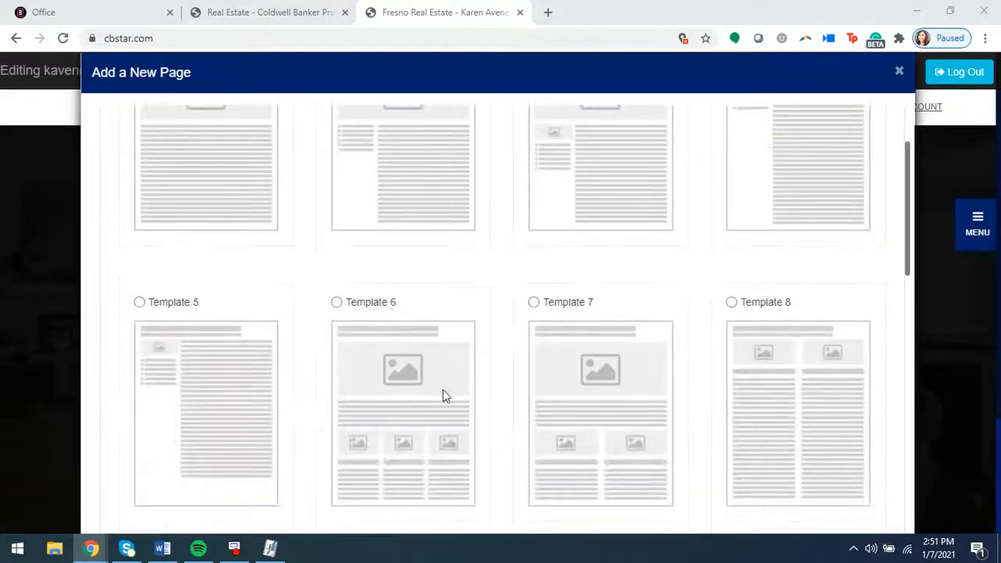
pyautogui.scroll(1, 594, 367)
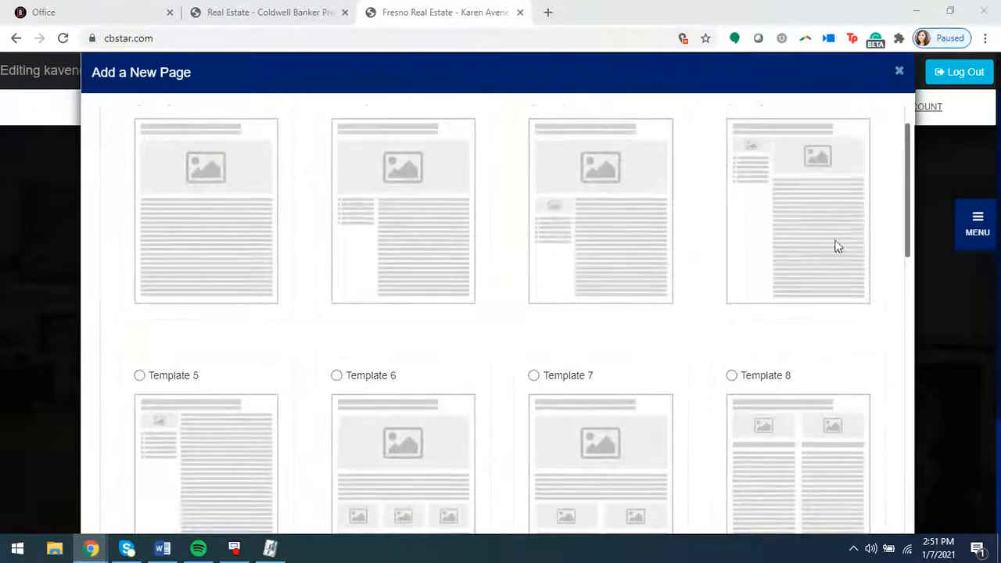
pyautogui.scroll(1, 391, 258)
pyautogui.scroll(-3, 313, 353)
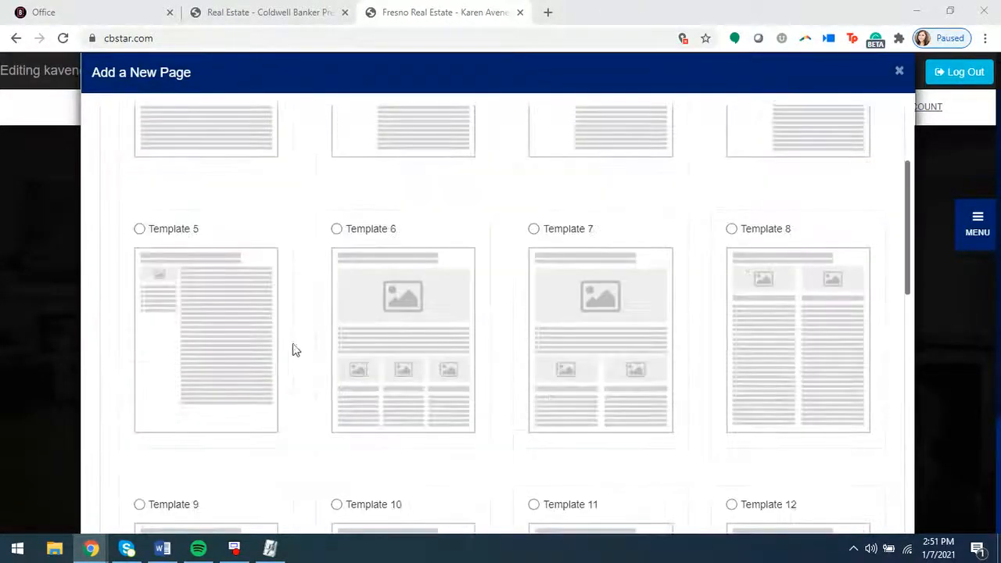
pyautogui.scroll(-2, 297, 344)
pyautogui.scroll(-8, 299, 337)
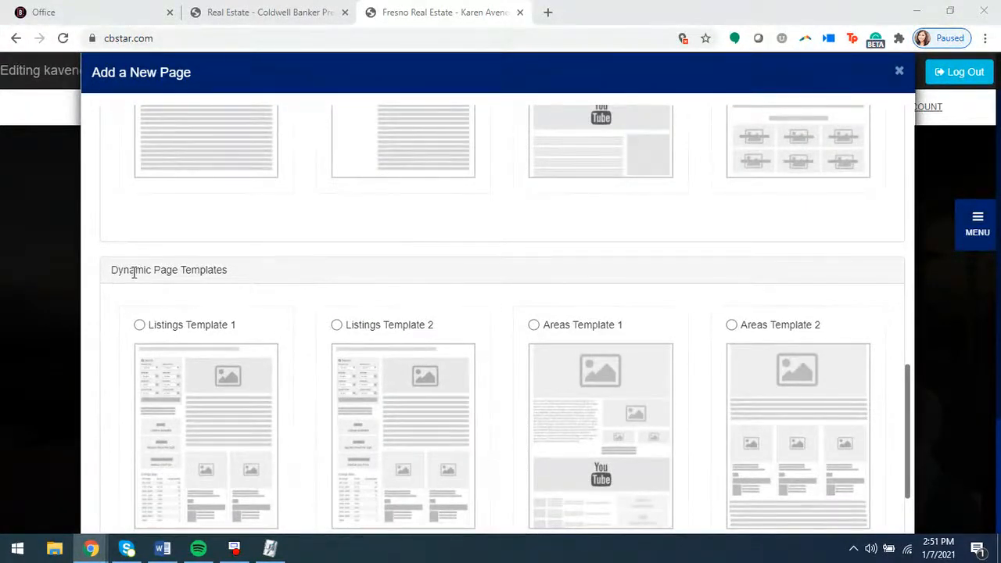
pyautogui.scroll(-1, 311, 311)
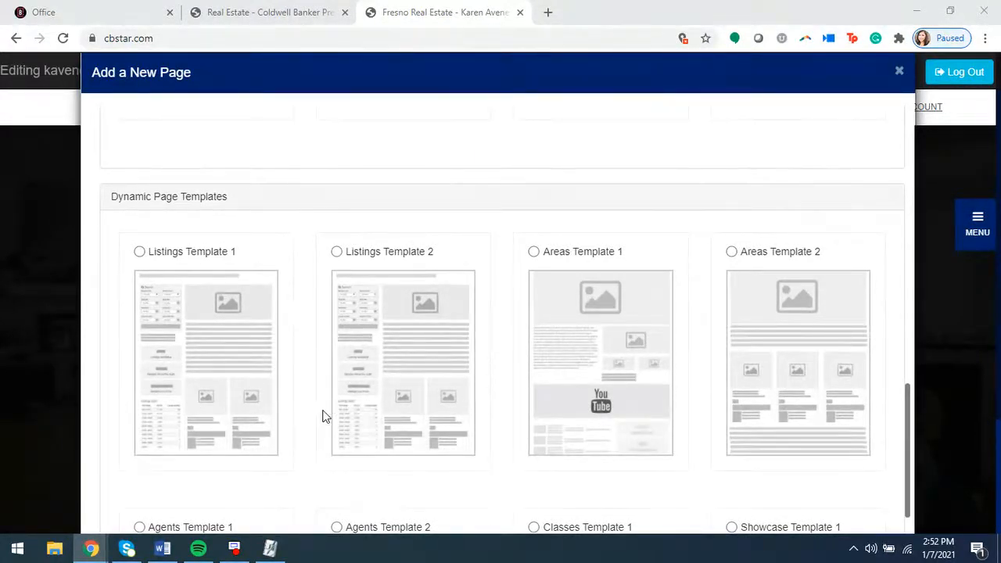
pyautogui.scroll(-1, 464, 375)
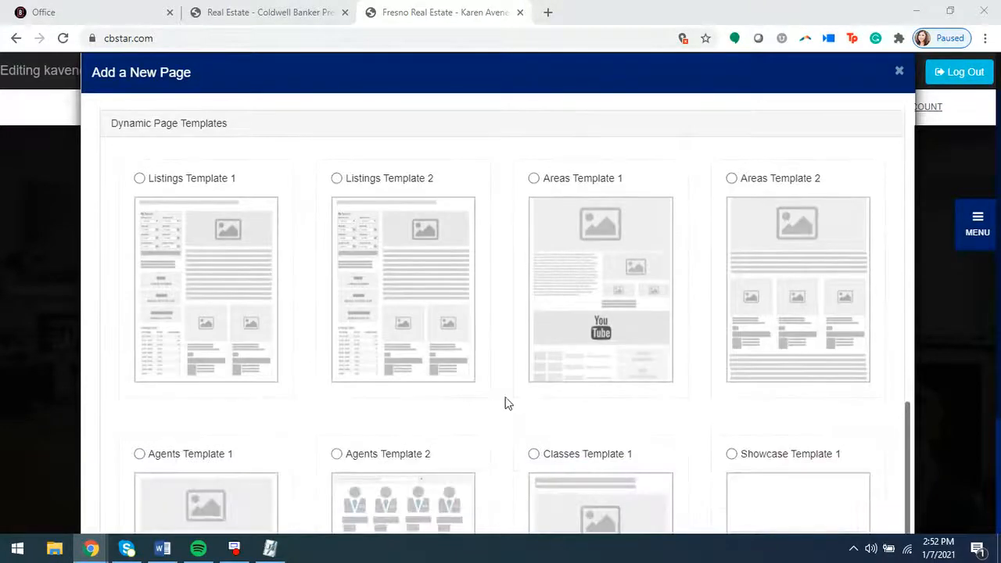
# Choose Listings Template 1 from the dynamic page templates and continue to the new page's details
pyautogui.scroll(1, 503, 412)
pyautogui.scroll(1, 504, 412)
pyautogui.scroll(8, 504, 423)
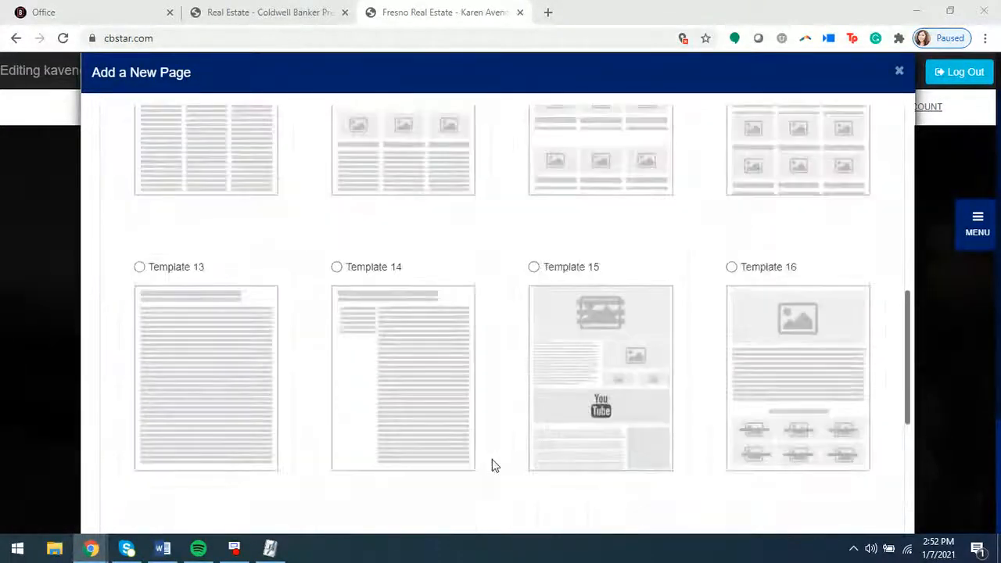
pyautogui.scroll(3, 357, 339)
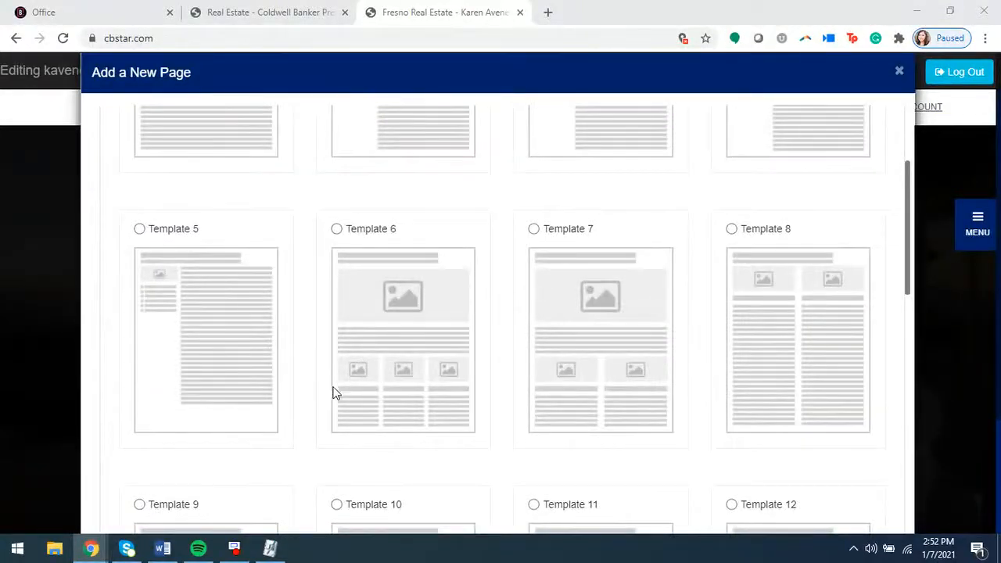
pyautogui.scroll(-10, 334, 393)
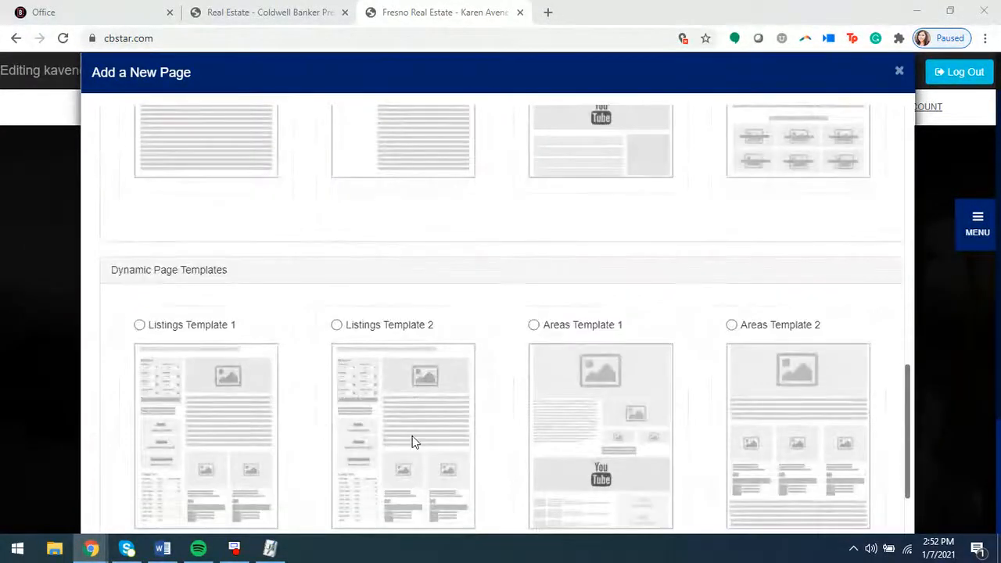
pyautogui.scroll(-1, 404, 393)
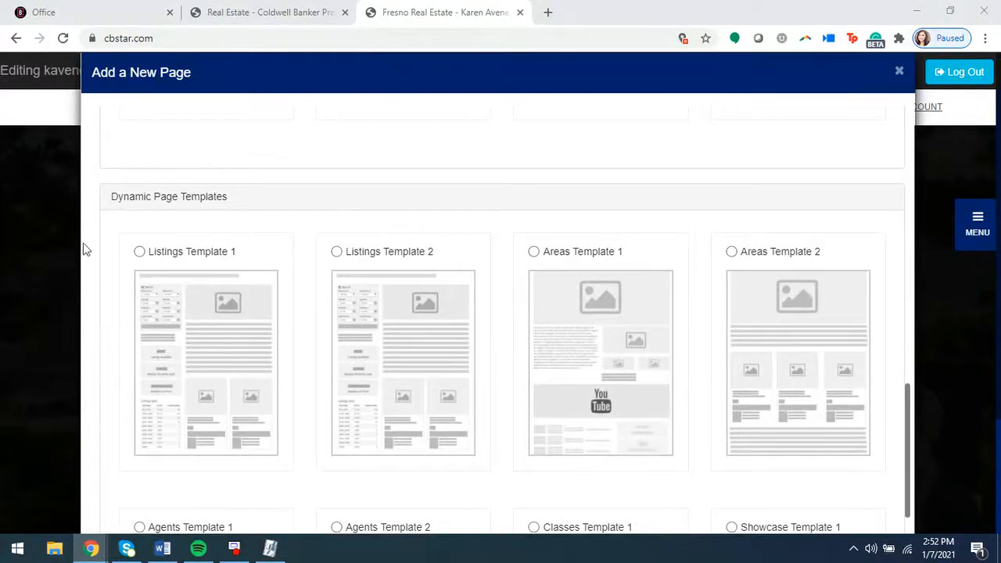
pyautogui.click(140, 253)
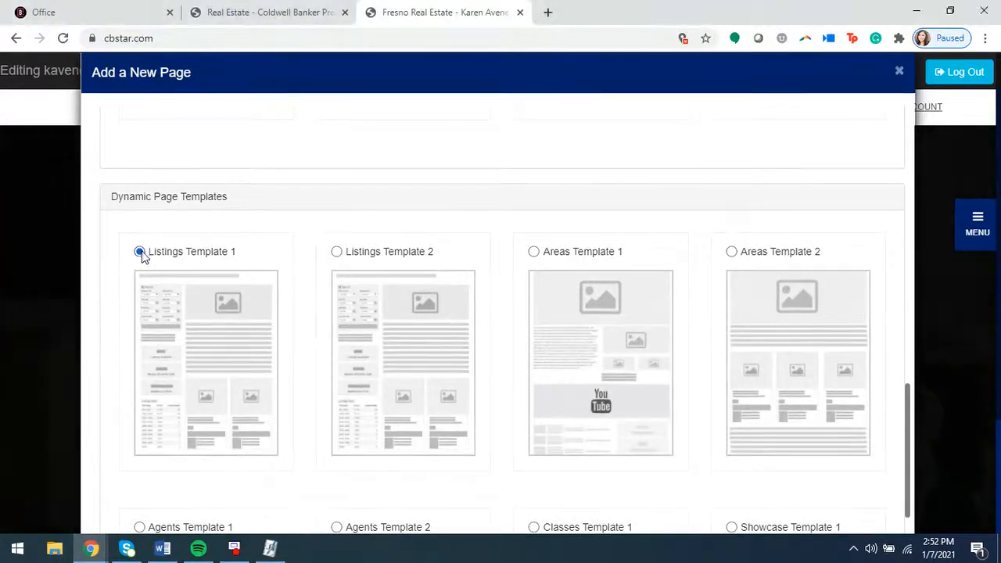
pyautogui.scroll(3, 221, 404)
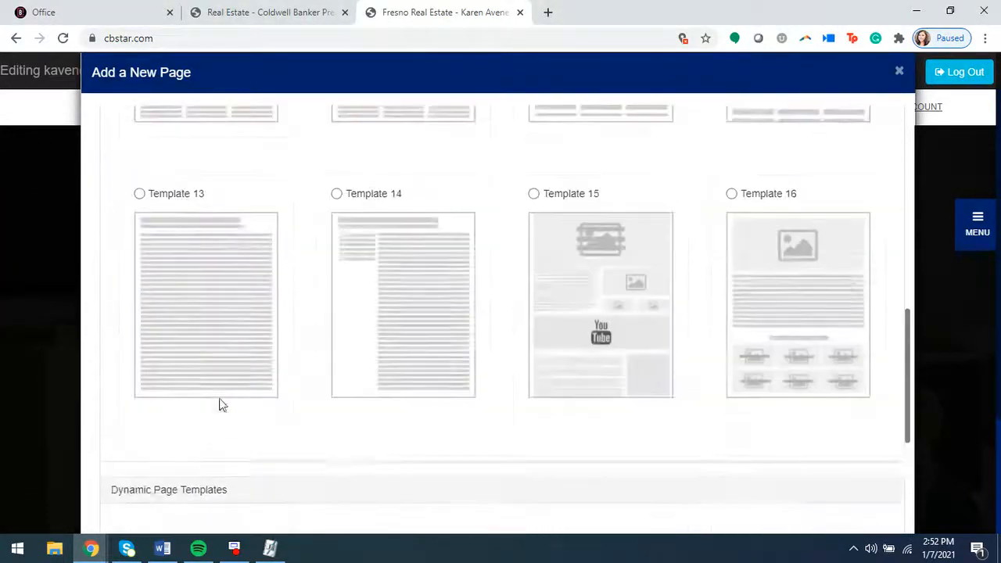
pyautogui.scroll(-3, 242, 335)
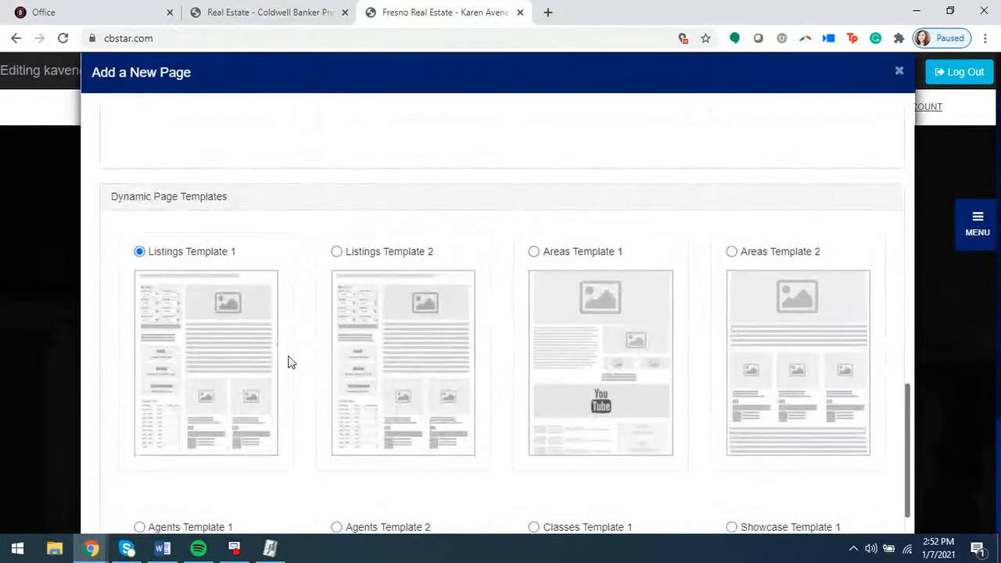
pyautogui.scroll(-5, 704, 389)
pyautogui.scroll(-3, 853, 474)
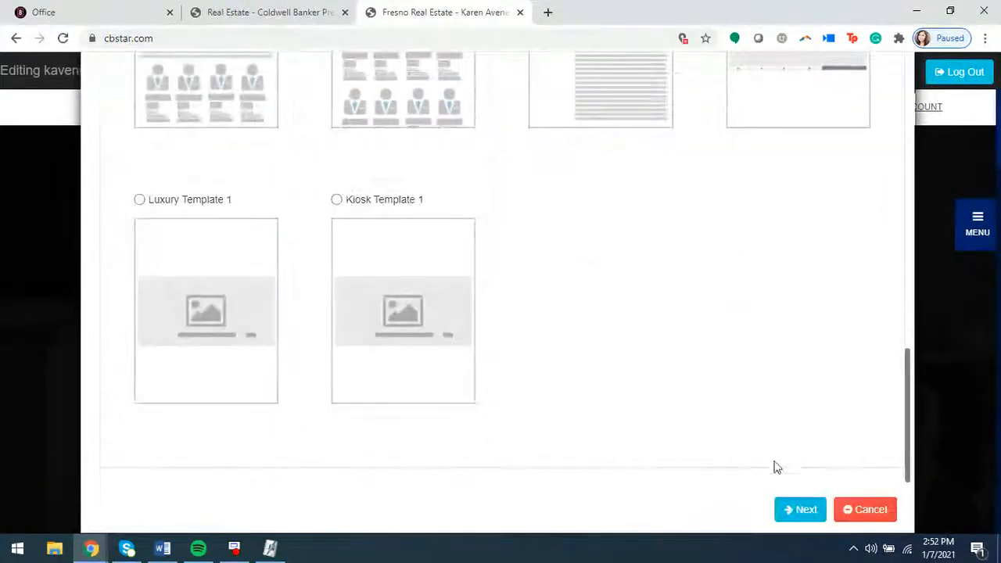
pyautogui.click(785, 516)
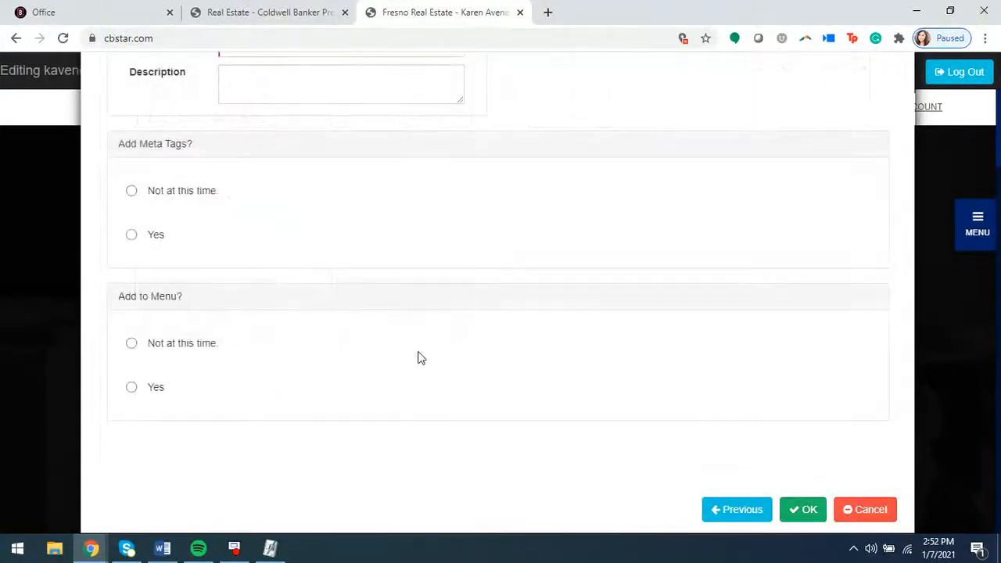
# Name the new page "Luxury Properties" and give it the title "Find Your Dream Luxury Home"
pyautogui.scroll(2, 418, 357)
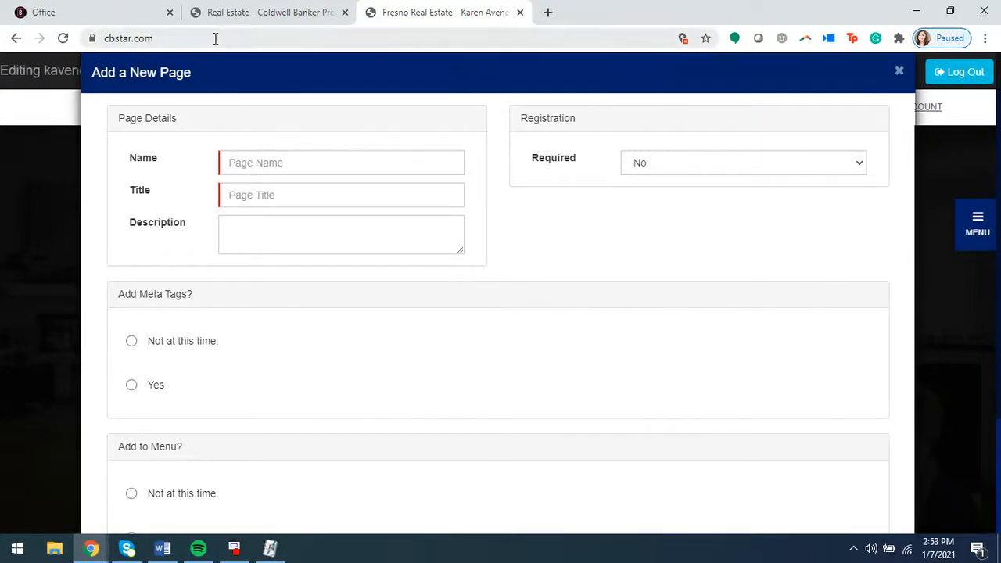
pyautogui.click(279, 163)
pyautogui.write('Lu')
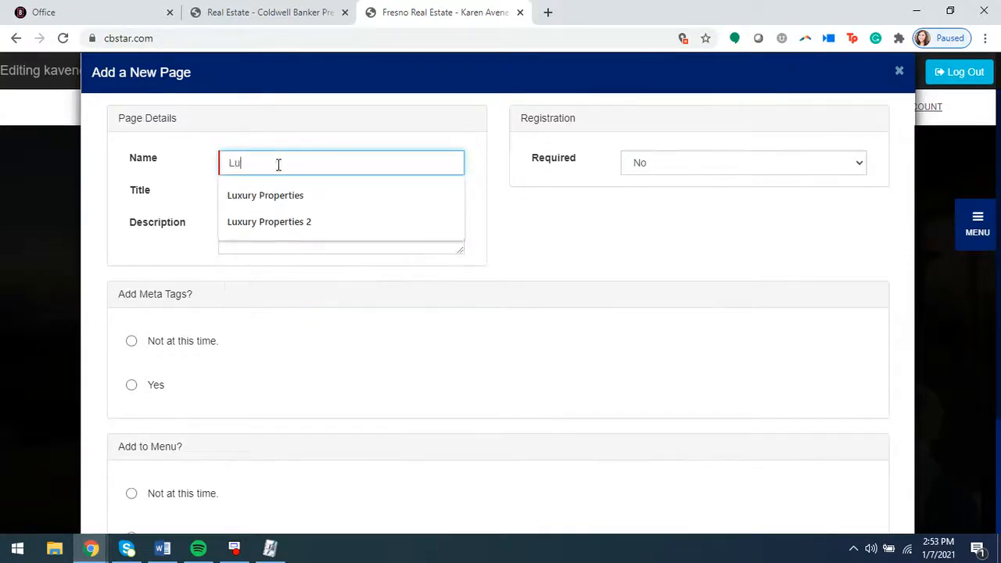
pyautogui.write('xury Properties')
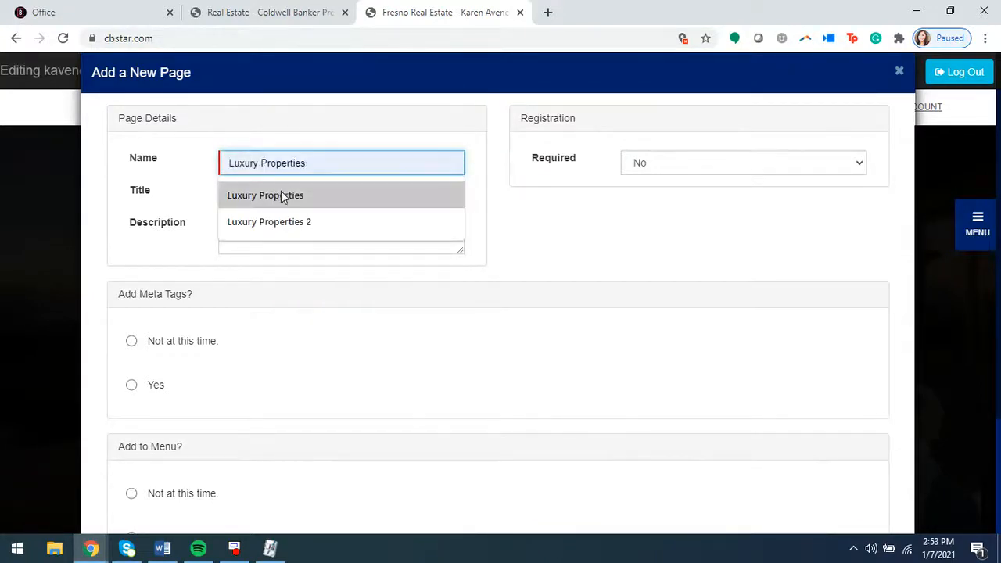
pyautogui.click(277, 195)
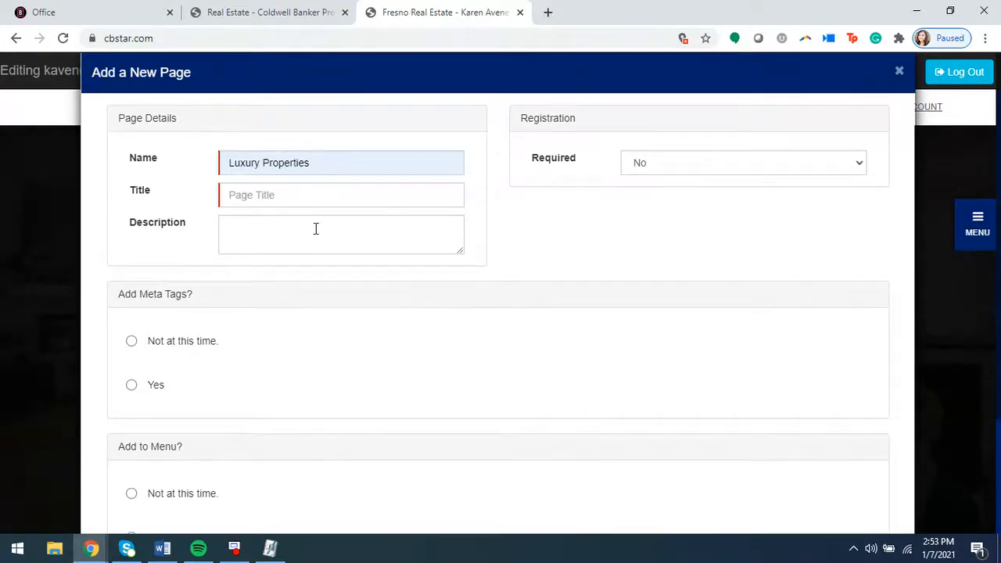
pyautogui.click(285, 197)
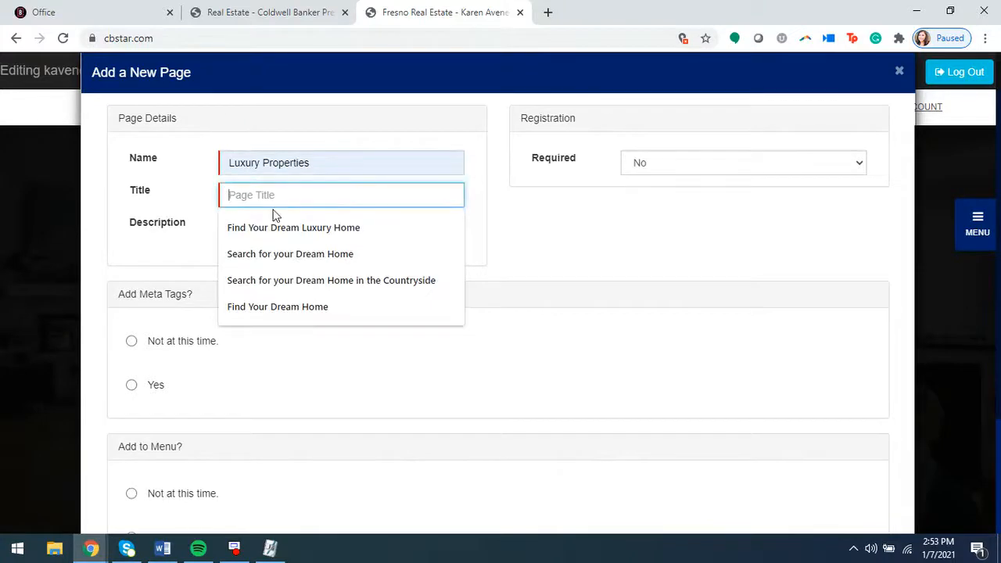
pyautogui.click(283, 229)
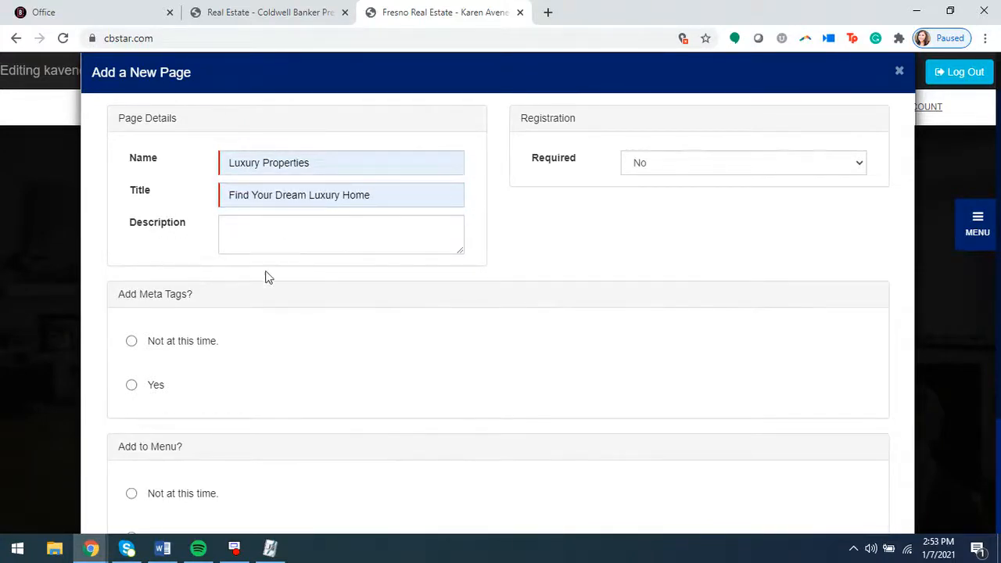
# Enter "Luxury property searches." as the page's description
pyautogui.click(274, 232)
pyautogui.write('Luxur')
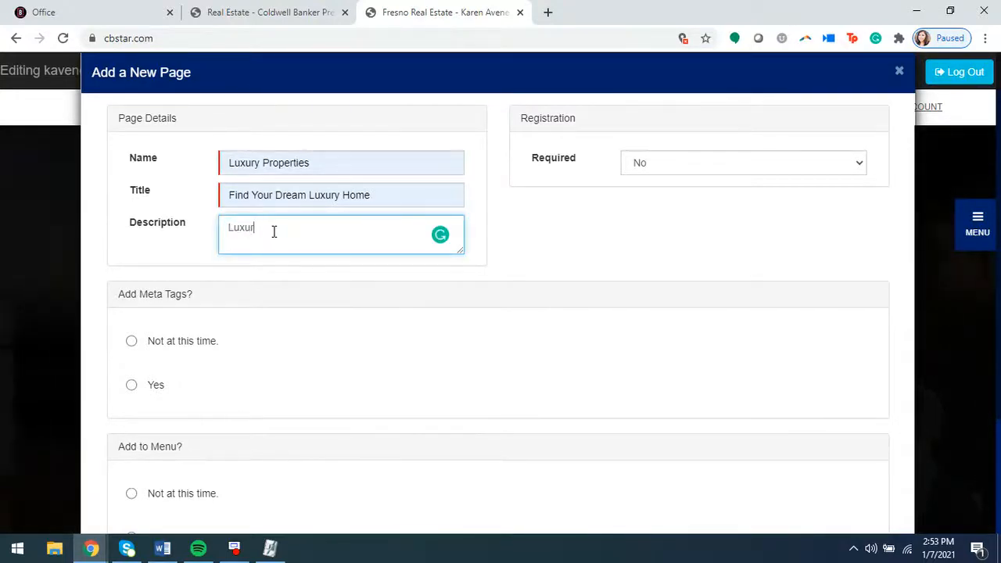
pyautogui.write('y propr')
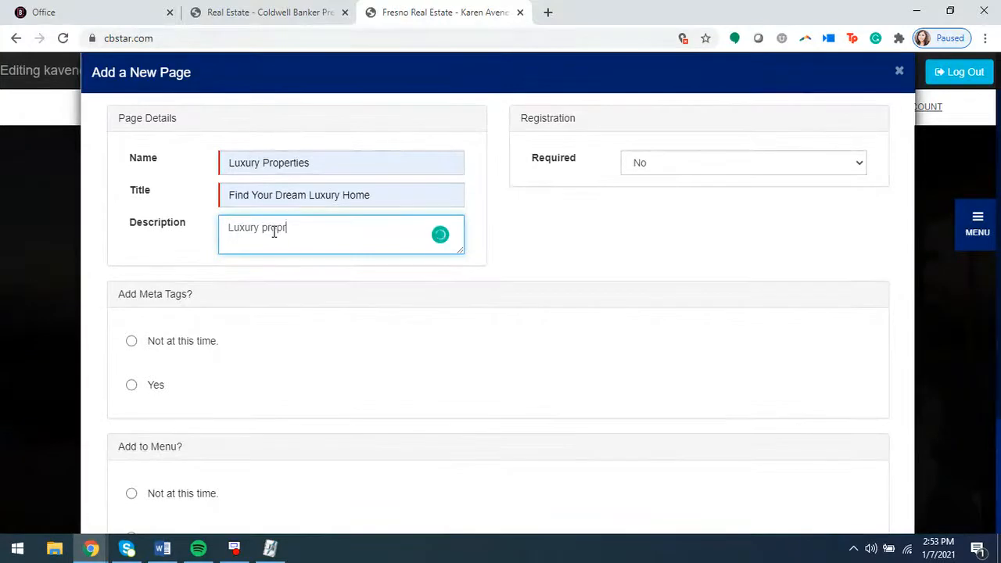
pyautogui.press('BackSpace')
pyautogui.write('erty searches.')
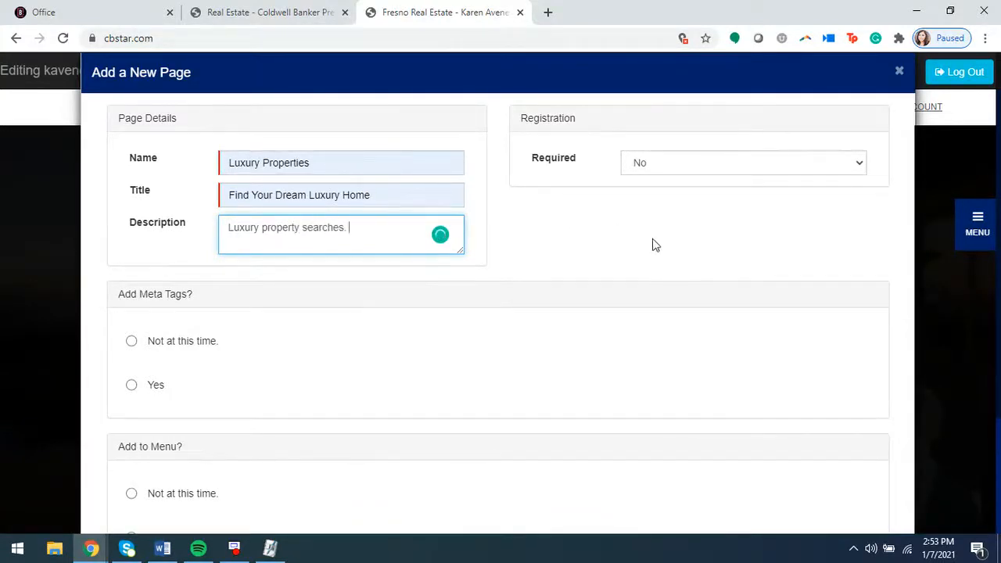
# Leave registration as not required, choose not to add the page to the menu at this time, and submit the new page
pyautogui.click(686, 162)
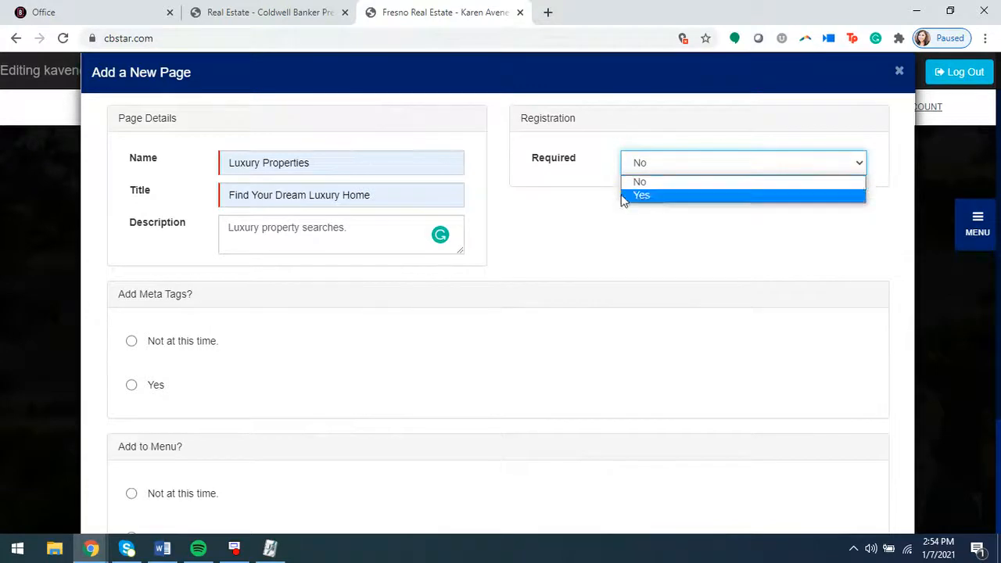
pyautogui.click(569, 201)
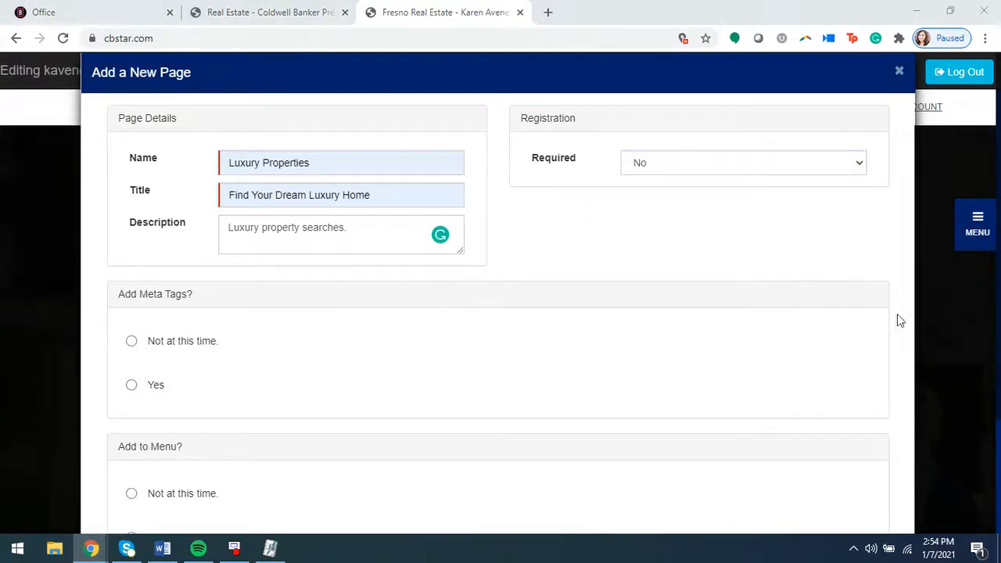
pyautogui.scroll(-2, 453, 286)
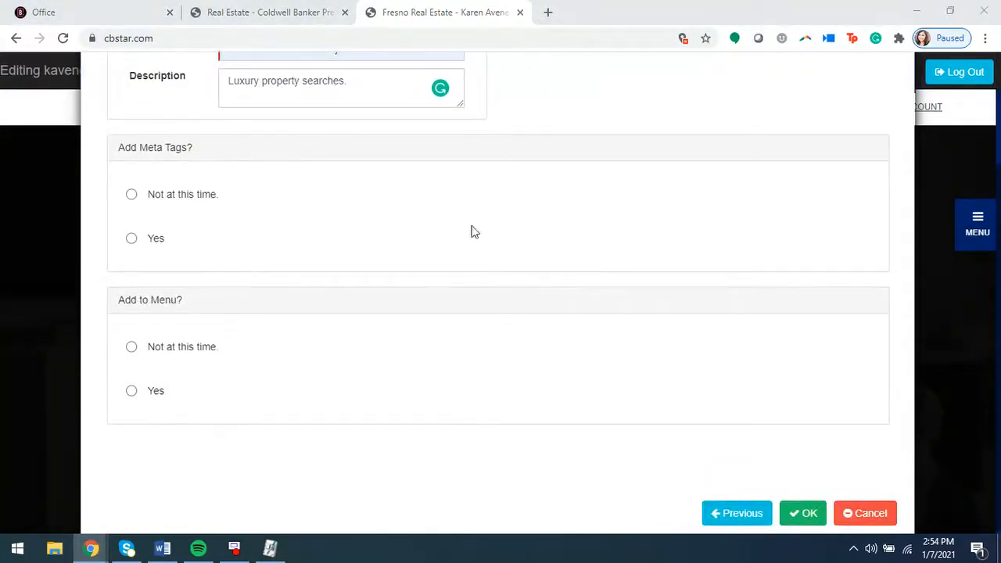
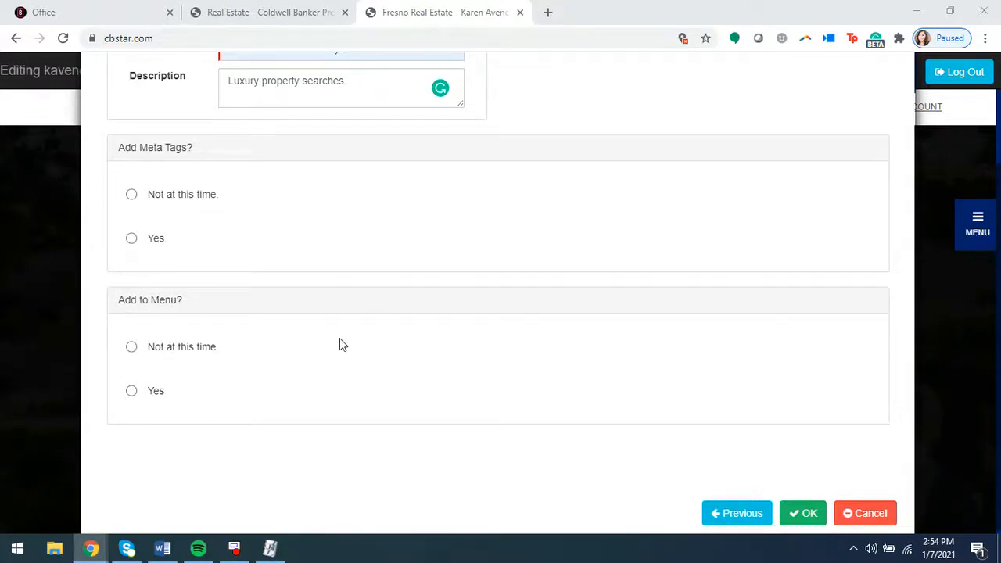
pyautogui.click(133, 347)
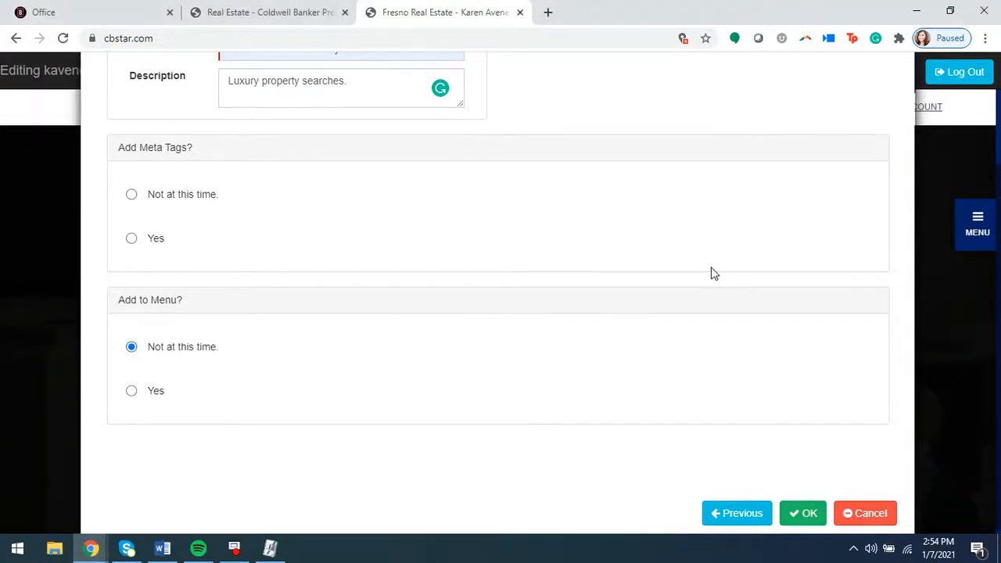
pyautogui.click(810, 521)
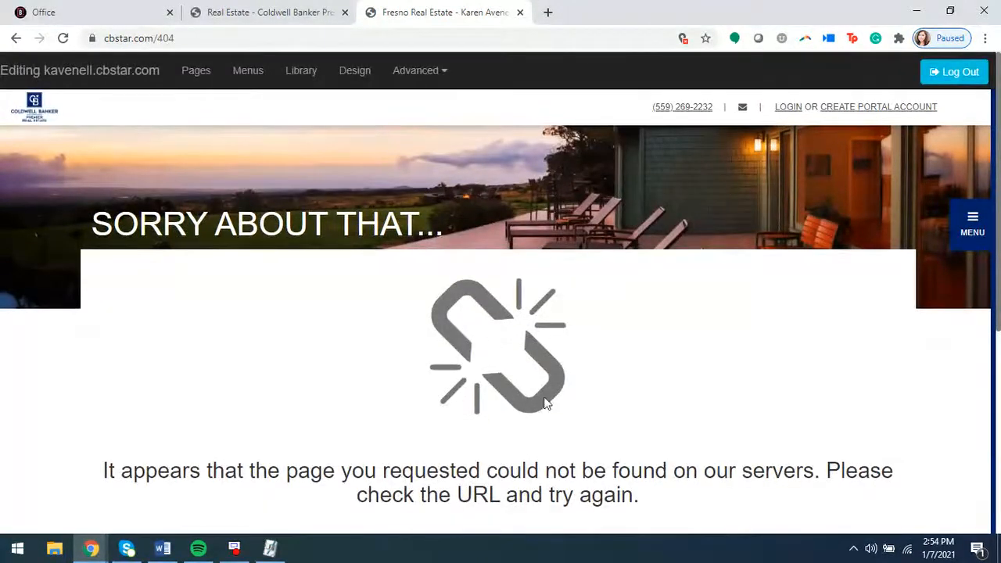
# Reload the page that opened after submission and examine its content down to the footer
pyautogui.scroll(-5, 431, 336)
pyautogui.scroll(5, 428, 351)
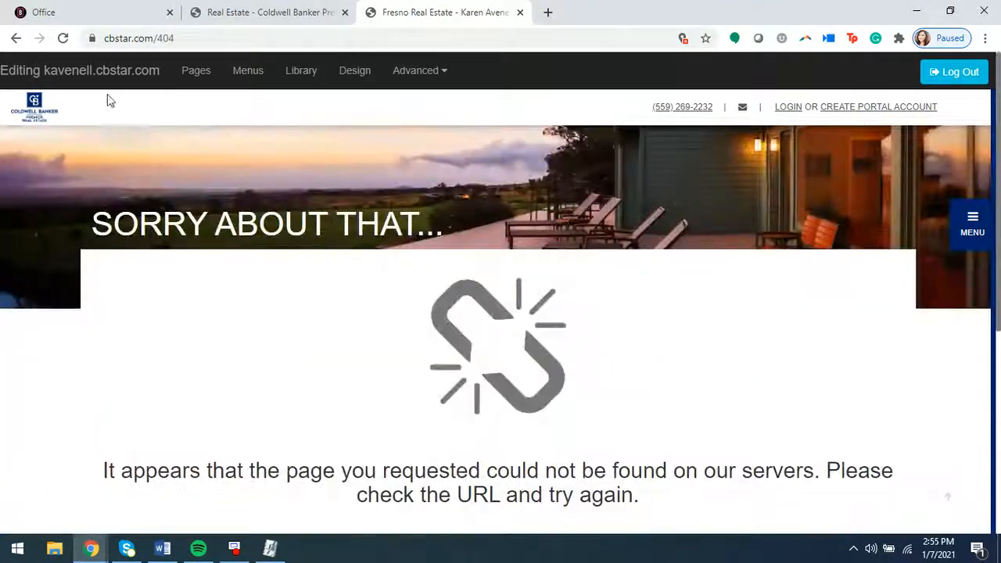
pyautogui.click(63, 39)
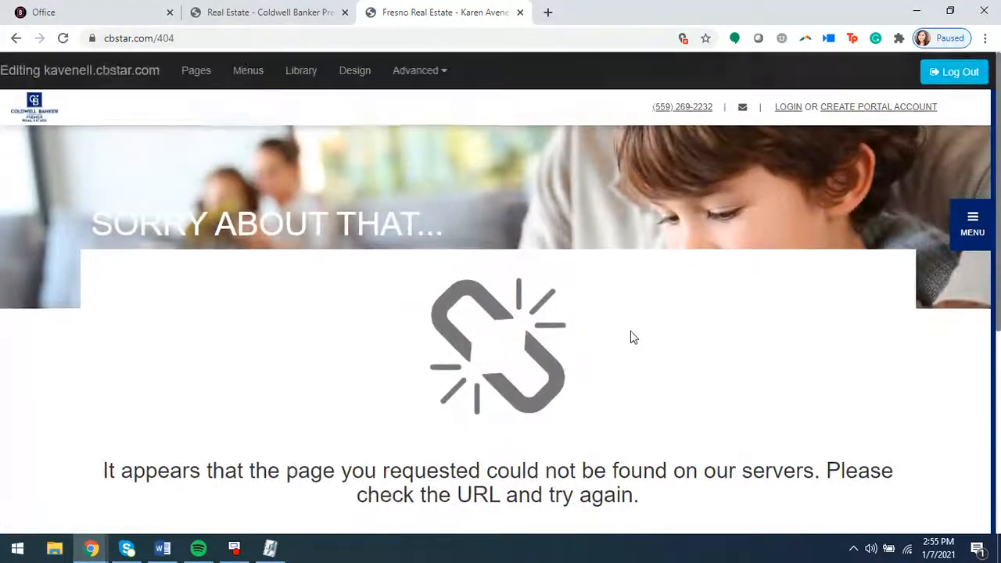
pyautogui.scroll(-4, 631, 337)
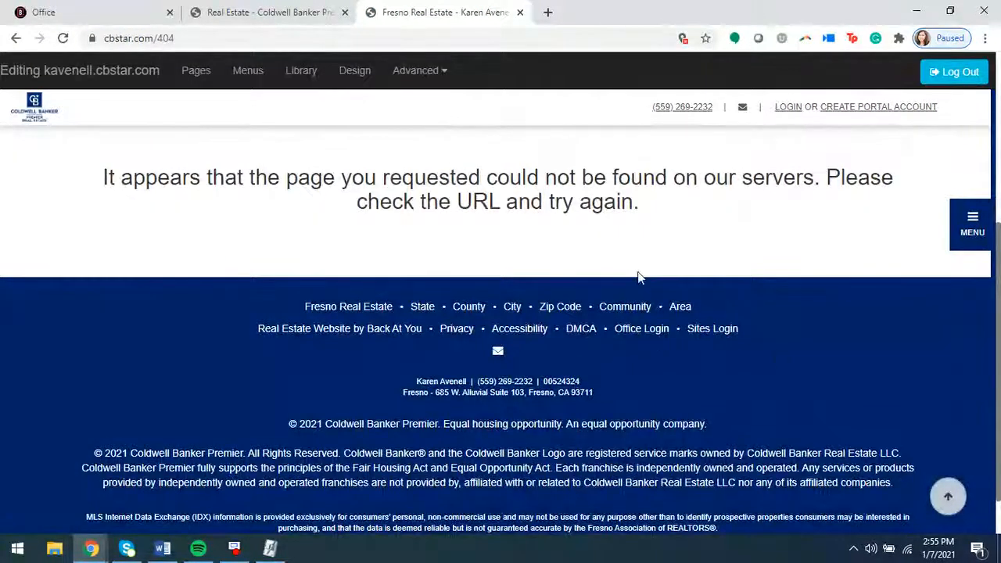
pyautogui.scroll(5, 672, 266)
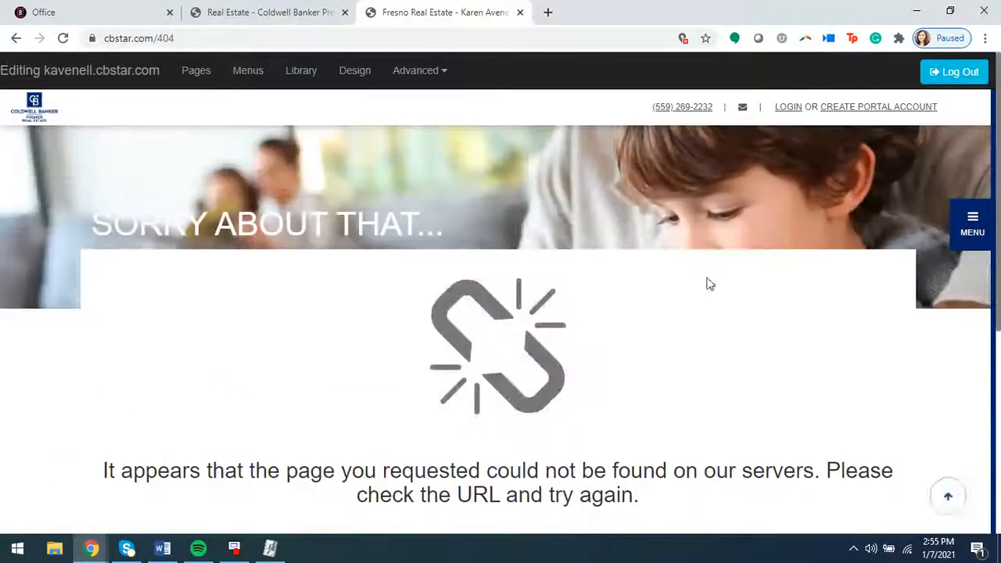
# Check the Page Manager for the new Luxury Properties page, close it, and look over the current site page again
pyautogui.click(196, 74)
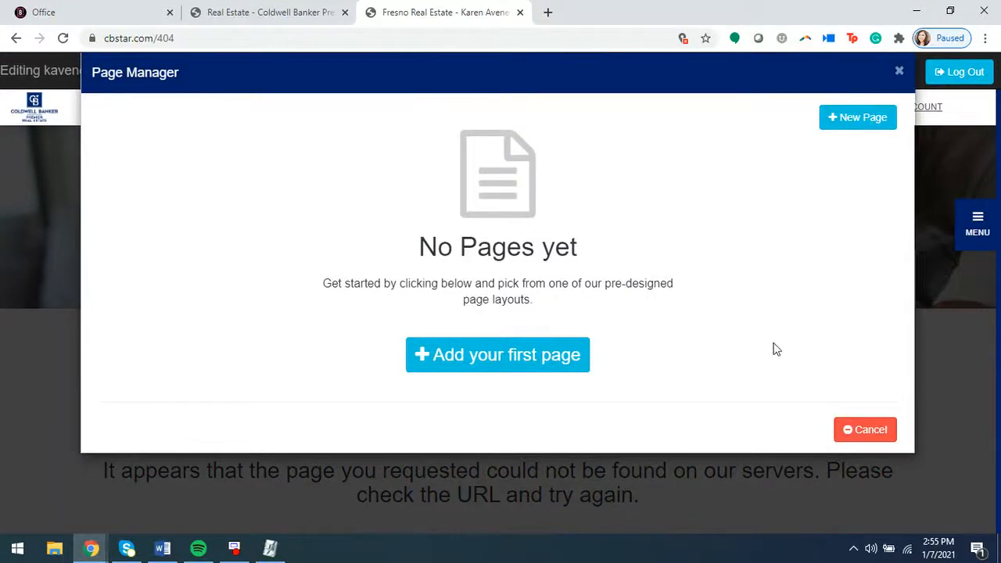
pyautogui.click(864, 430)
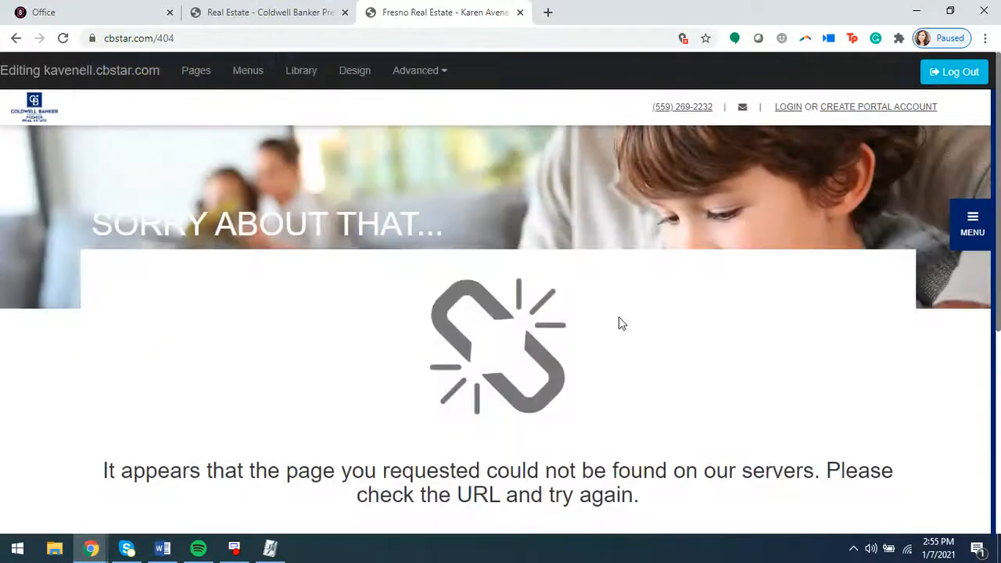
pyautogui.scroll(-1, 469, 364)
pyautogui.scroll(-2, 524, 425)
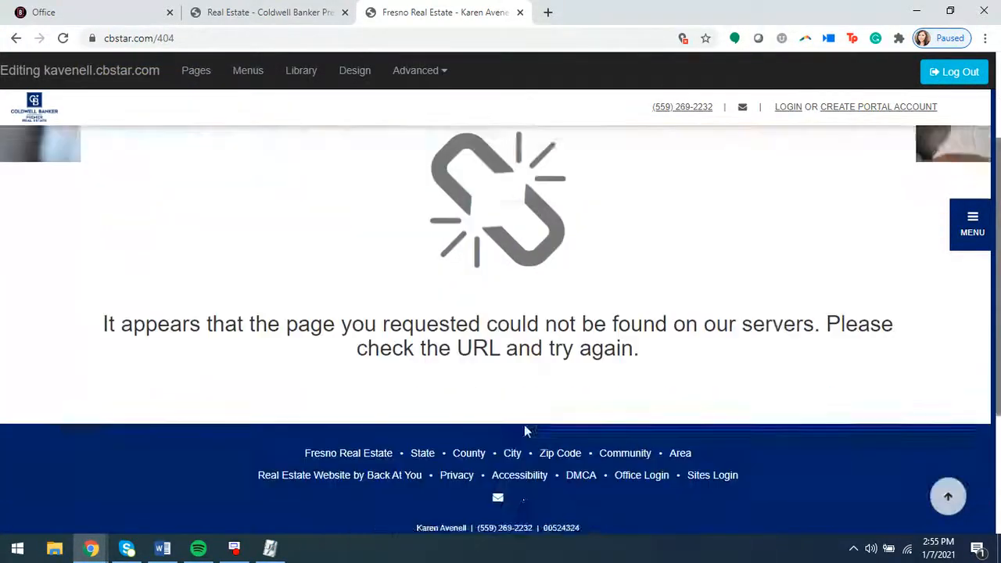
pyautogui.scroll(3, 525, 426)
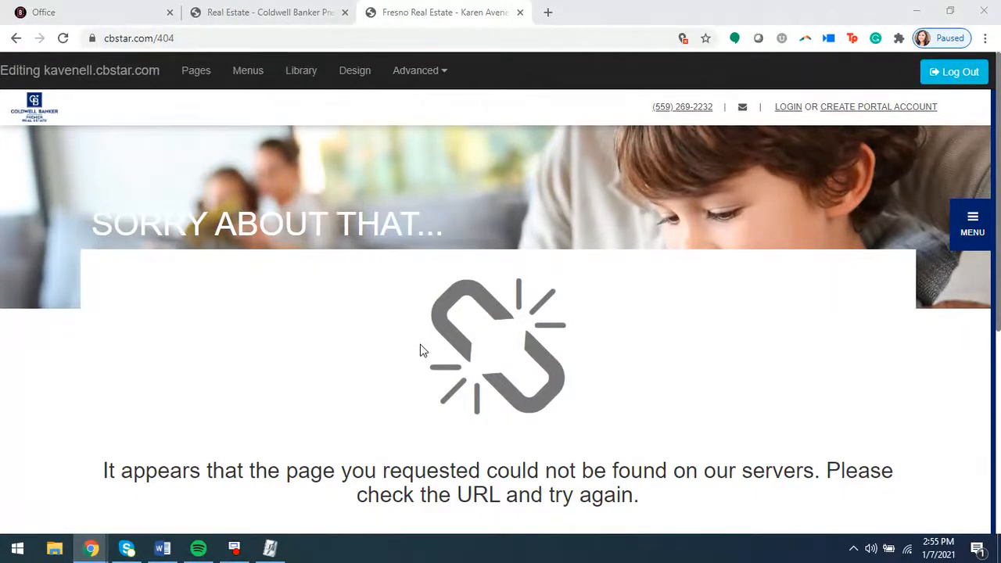
pyautogui.click(195, 72)
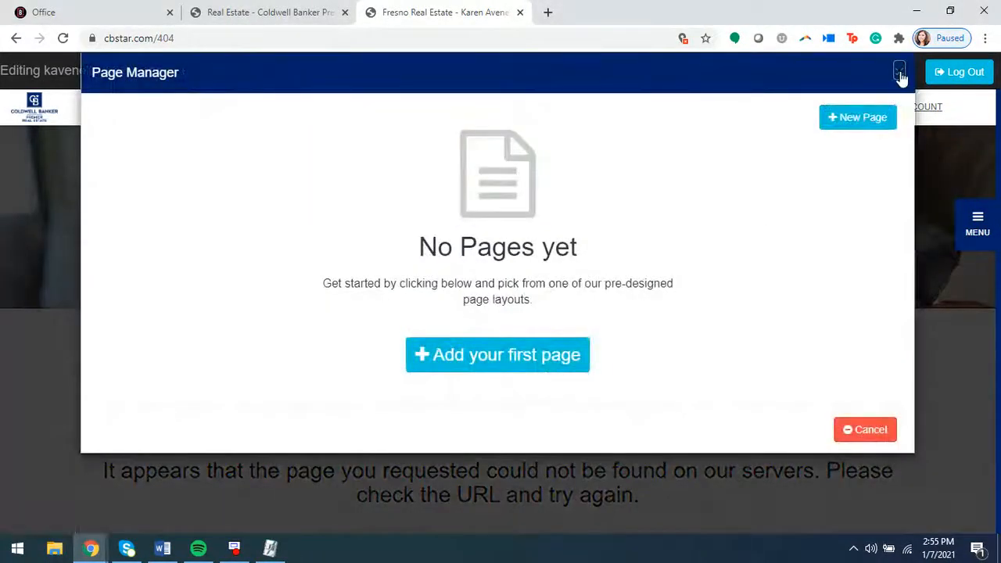
pyautogui.click(899, 72)
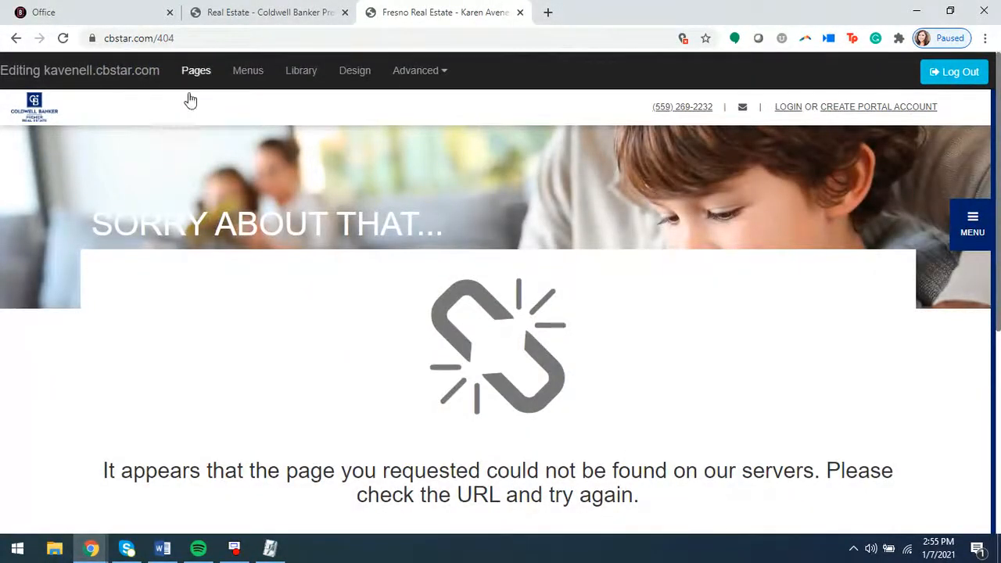
pyautogui.scroll(-5, 380, 348)
pyautogui.scroll(5, 347, 342)
pyautogui.scroll(-2, 435, 366)
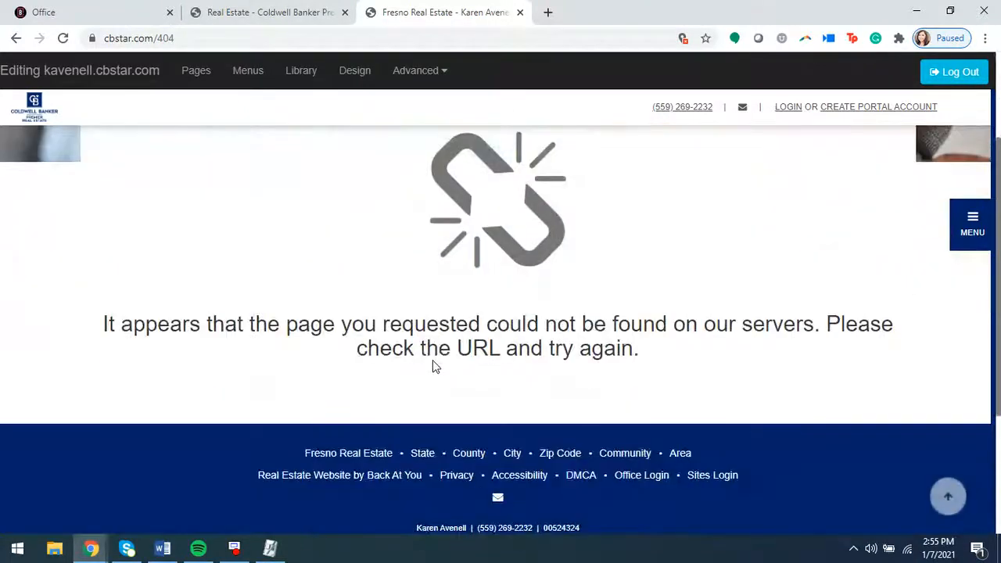
pyautogui.scroll(2, 434, 366)
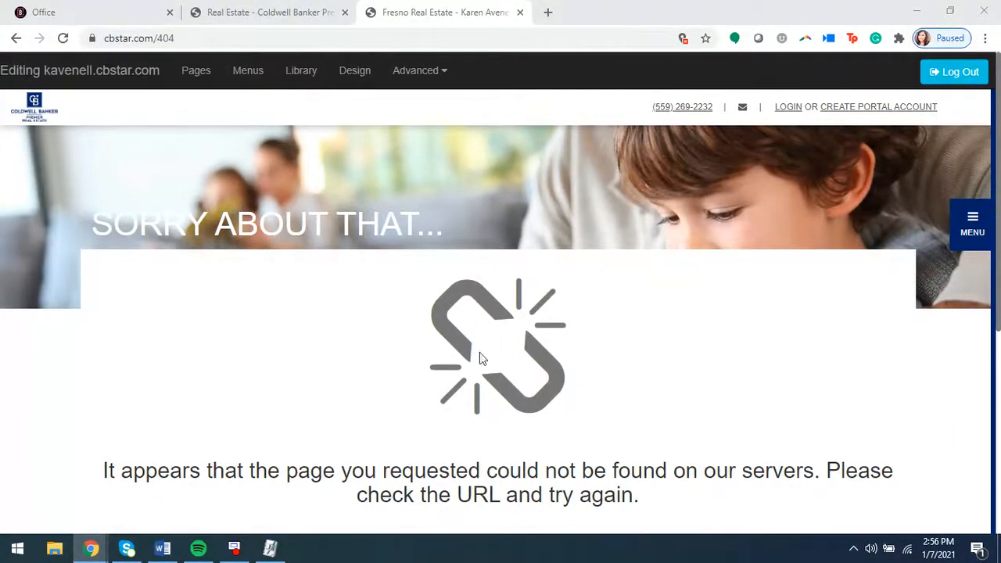
pyautogui.scroll(-3, 430, 313)
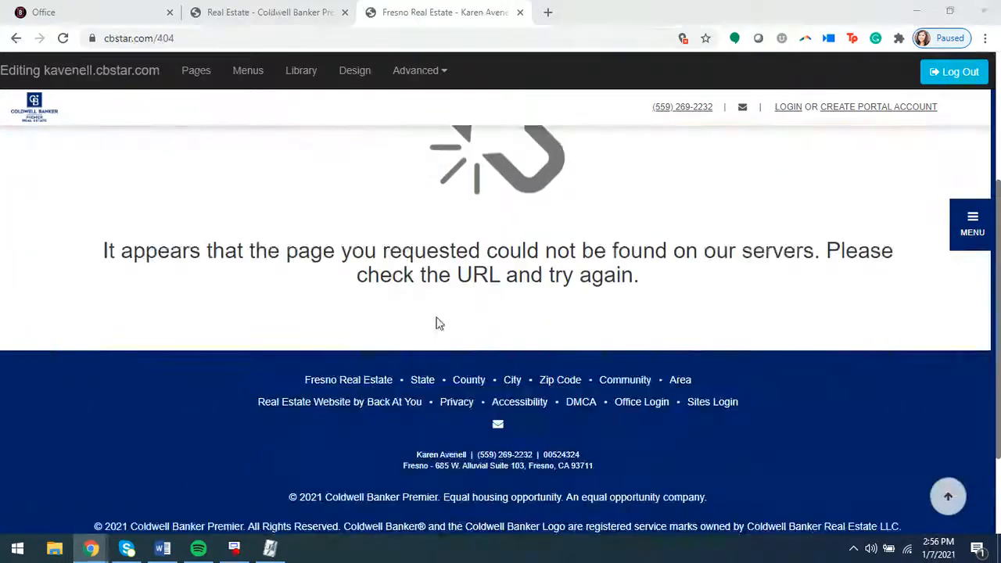
pyautogui.scroll(3, 541, 346)
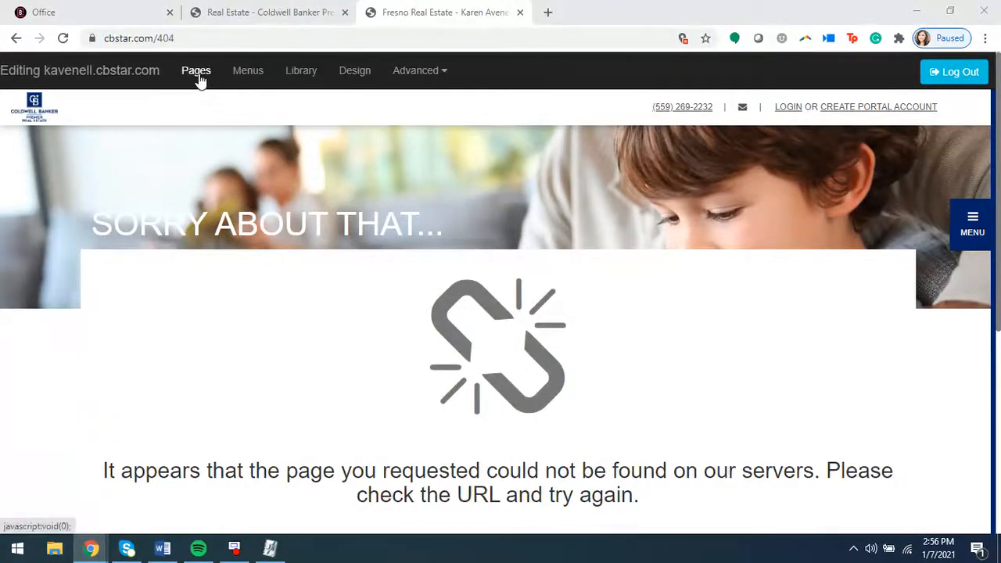
# Go to the website's home page through the site's navigation menu and turn on editing for it
pyautogui.click(972, 226)
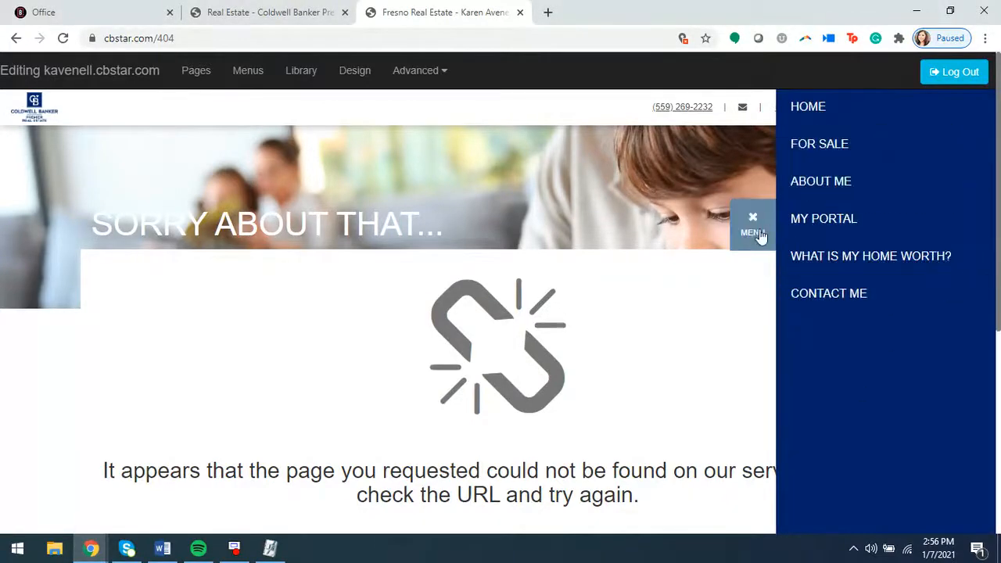
pyautogui.click(828, 112)
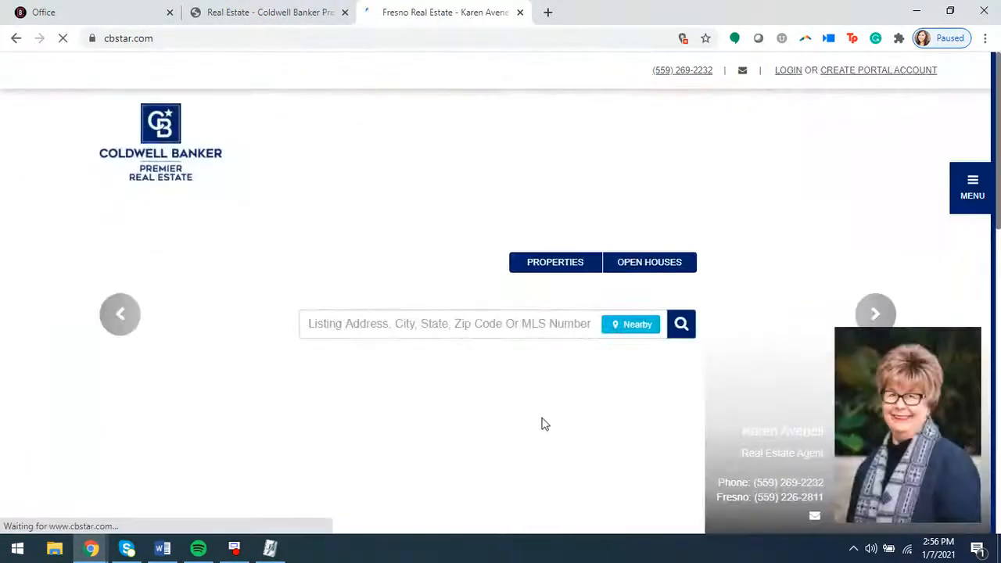
pyautogui.scroll(-5, 540, 422)
pyautogui.click(870, 72)
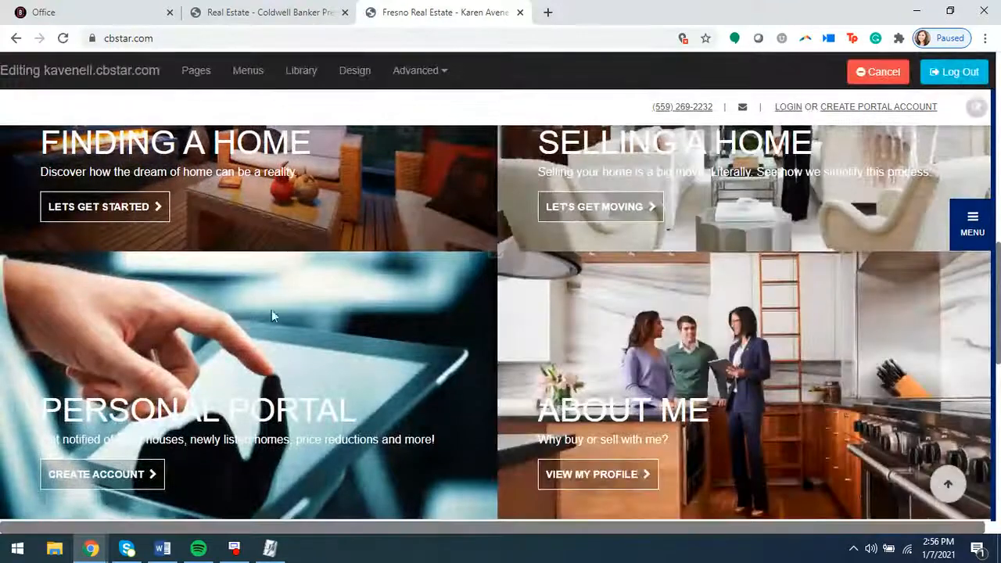
# Check which custom pages are available as the link target for the Finding A Home panel, and close the panel editor without changes
pyautogui.scroll(1, 480, 299)
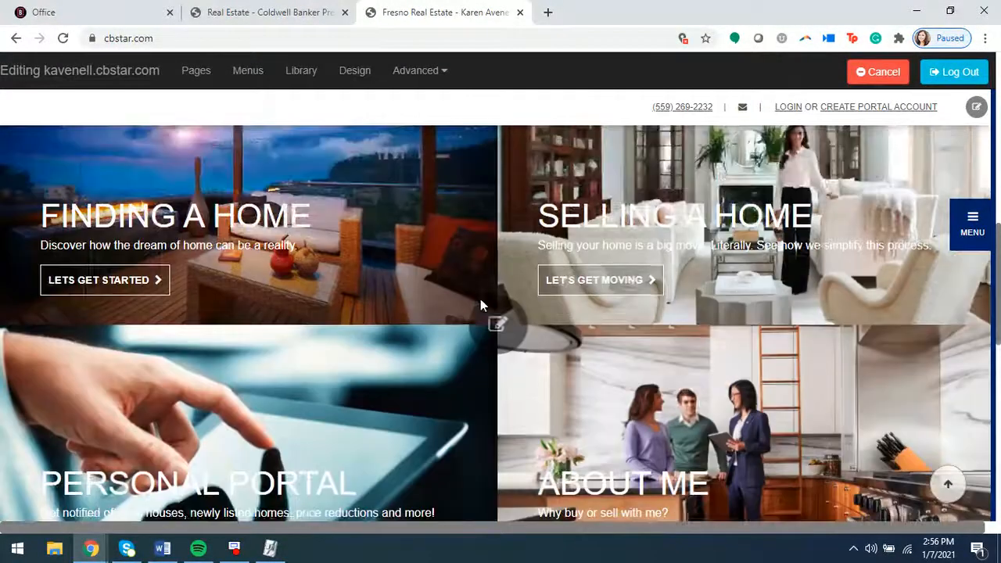
pyautogui.click(486, 332)
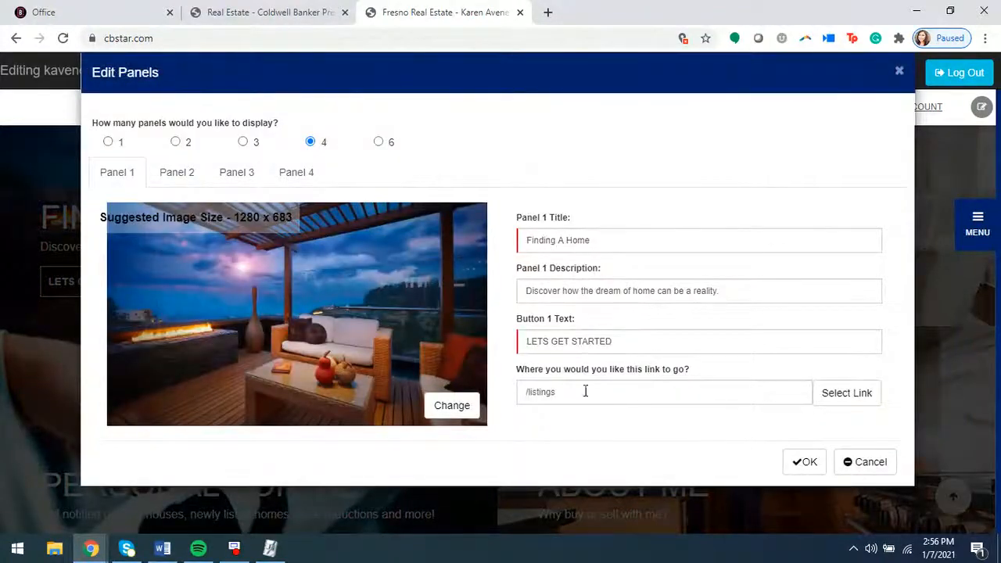
pyautogui.click(852, 397)
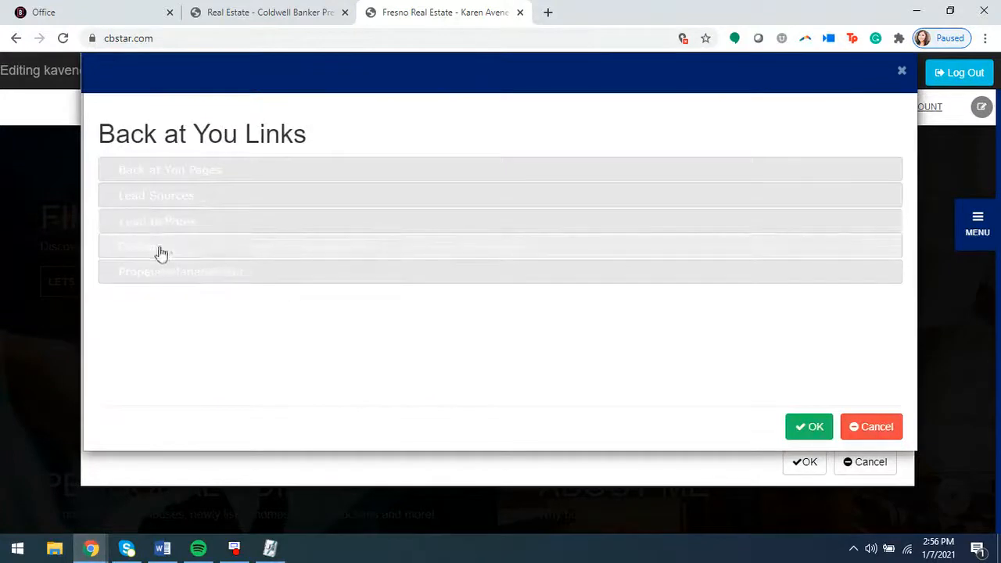
pyautogui.click(141, 223)
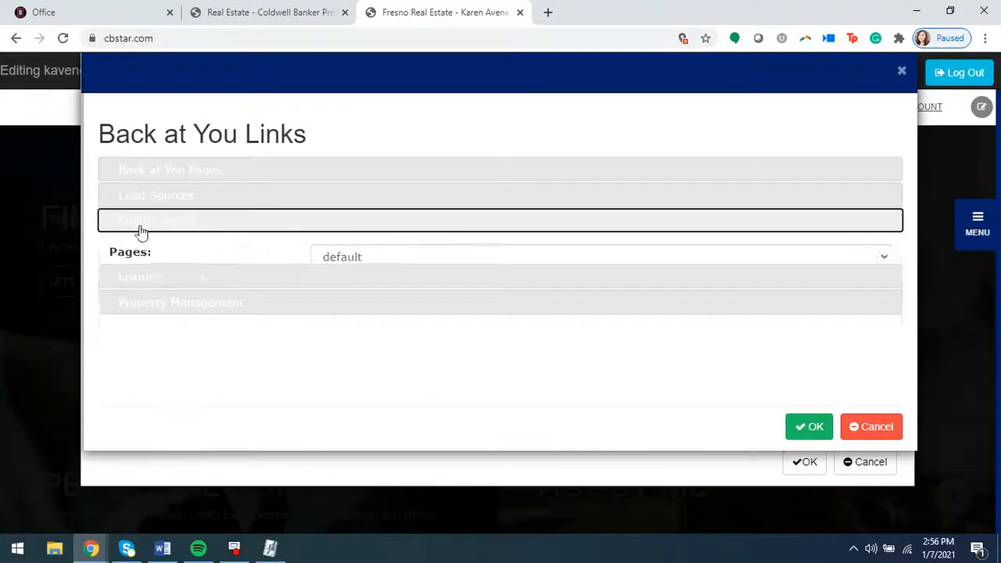
pyautogui.click(360, 262)
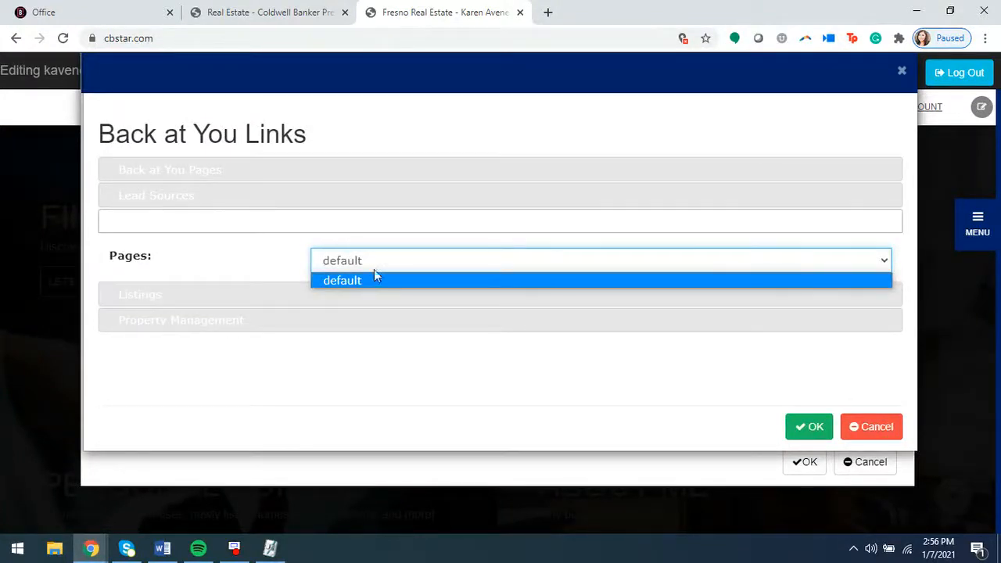
pyautogui.click(282, 270)
pyautogui.click(879, 430)
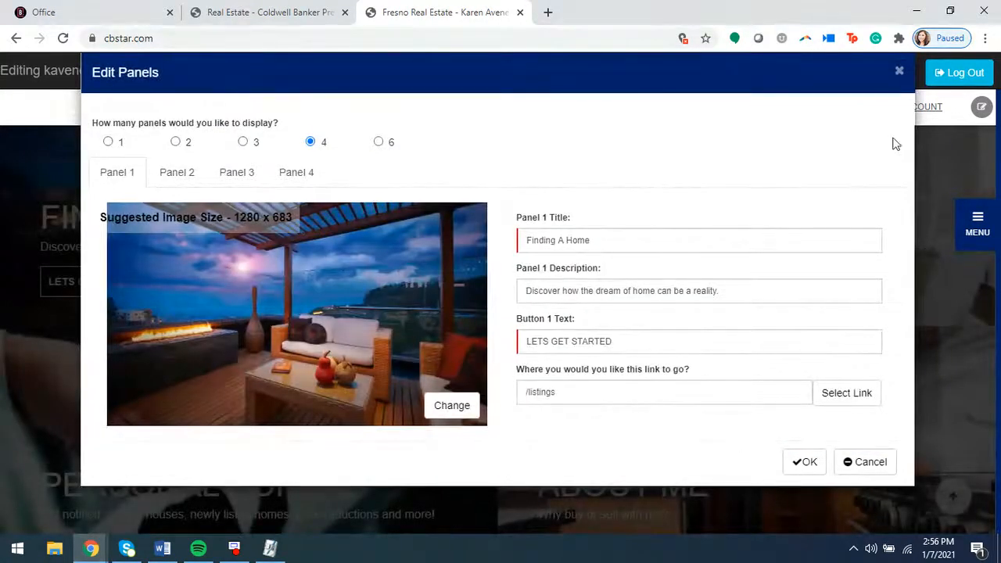
pyautogui.click(900, 71)
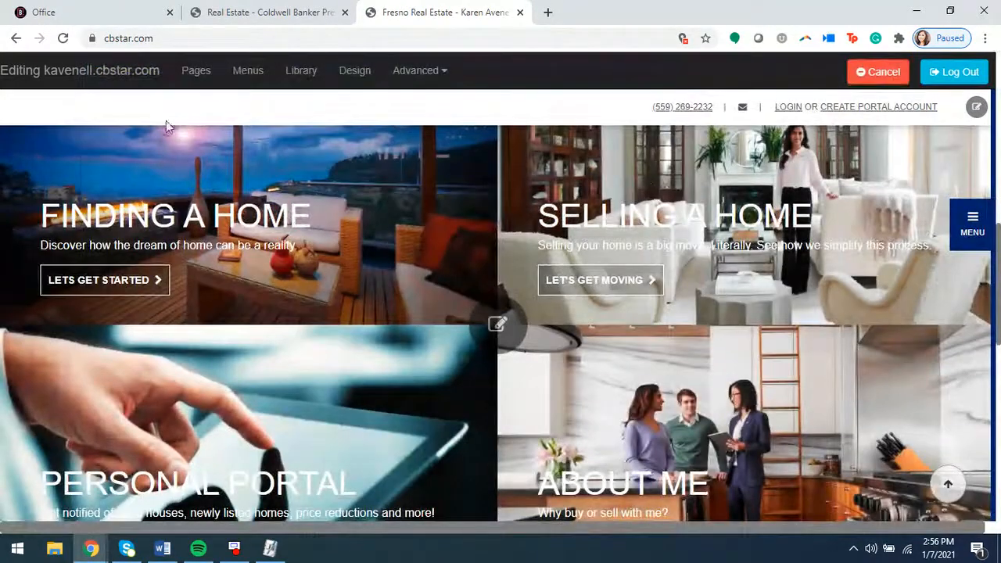
# Look over the site's navigation menu and open the menu named sitemenu for editing
pyautogui.click(972, 224)
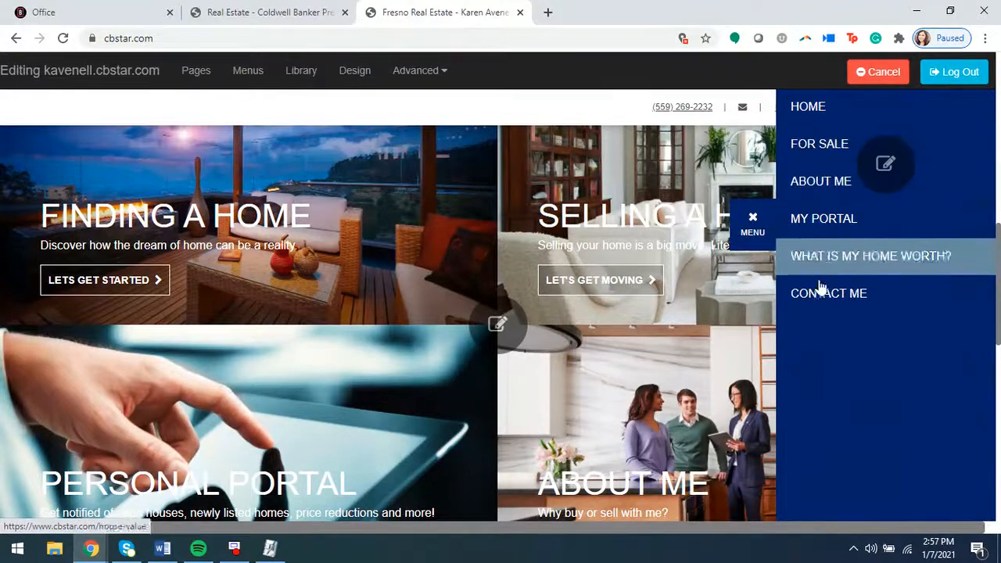
pyautogui.click(752, 222)
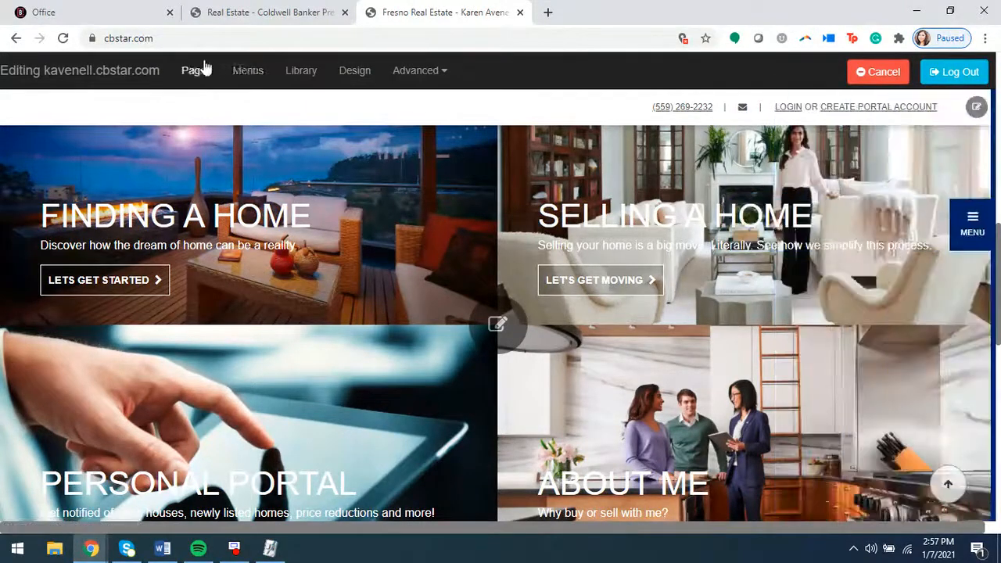
pyautogui.click(253, 72)
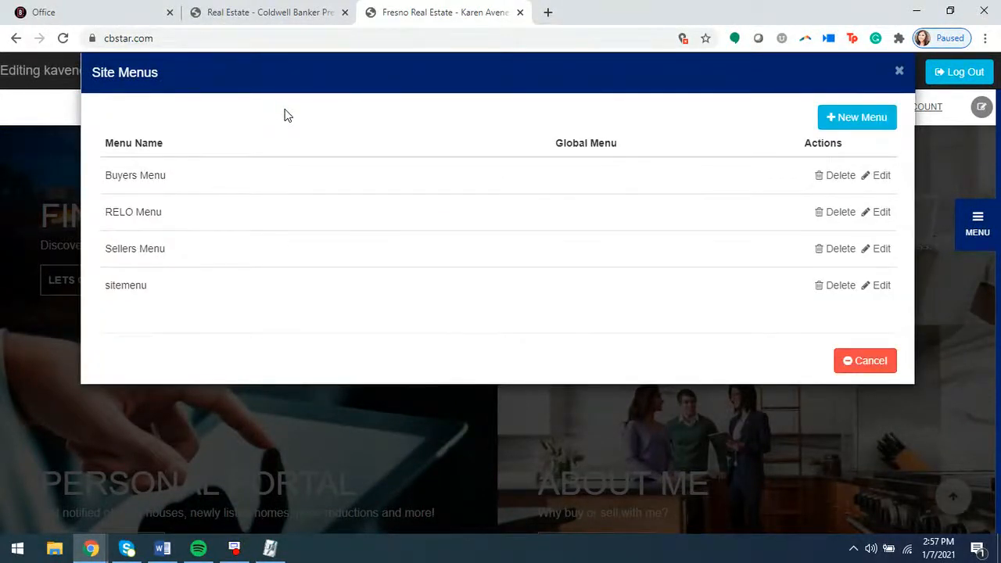
pyautogui.moveTo(158, 291); pyautogui.dragTo(111, 287)
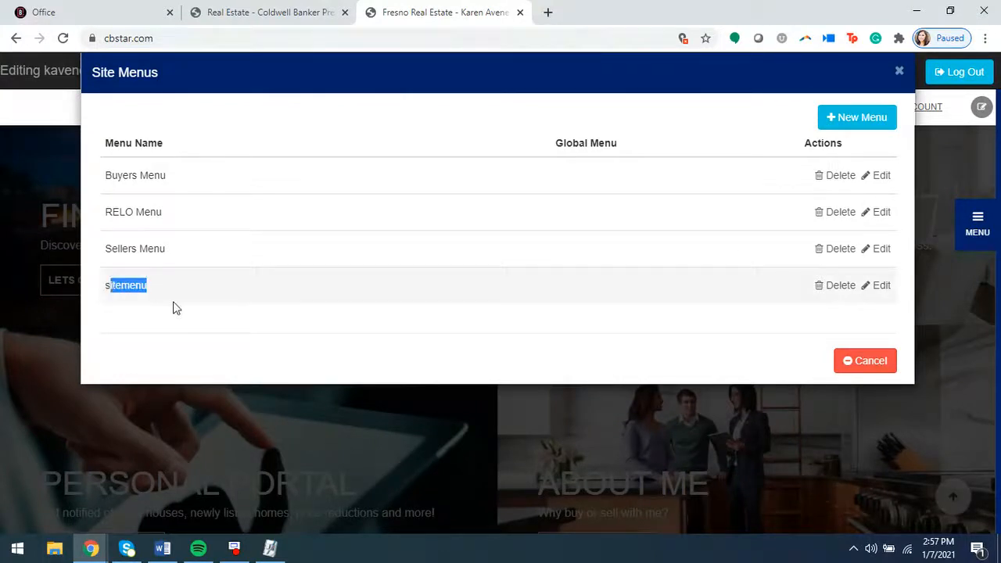
pyautogui.click(174, 303)
pyautogui.click(881, 286)
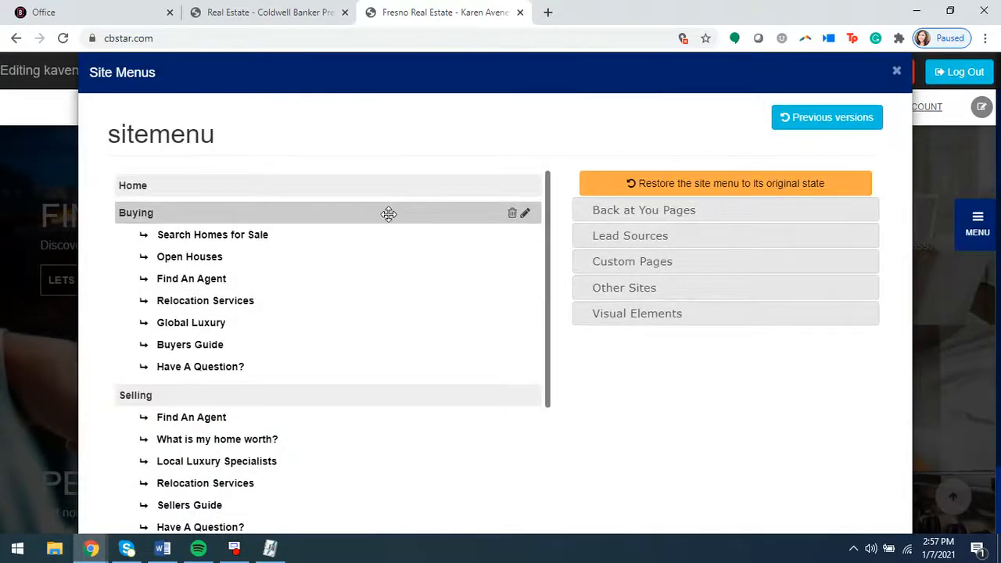
# Review the entries of sitemenu and check which custom pages can be added to it
pyautogui.scroll(-5, 388, 214)
pyautogui.scroll(3, 407, 437)
pyautogui.scroll(2, 394, 418)
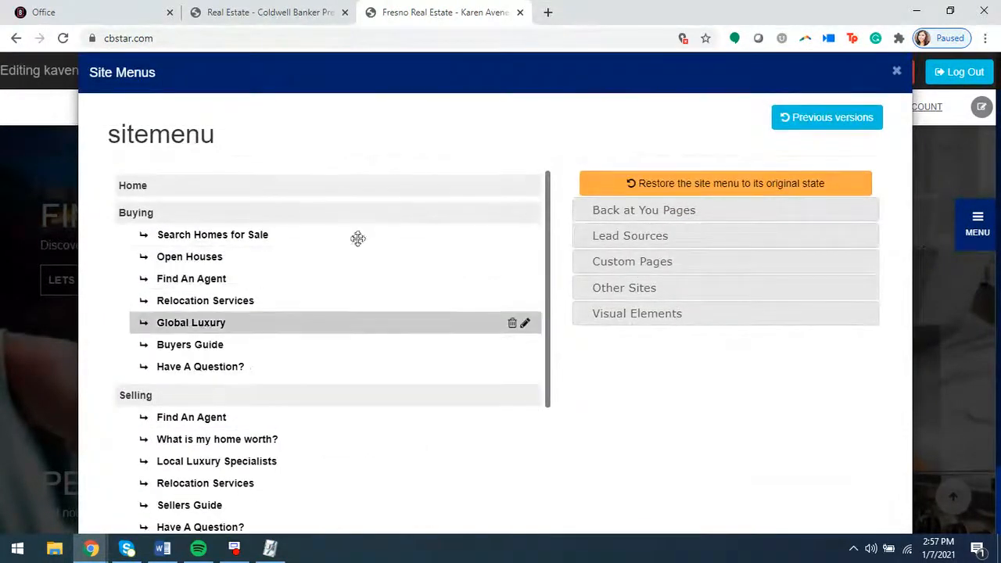
pyautogui.scroll(-5, 398, 389)
pyautogui.scroll(5, 398, 389)
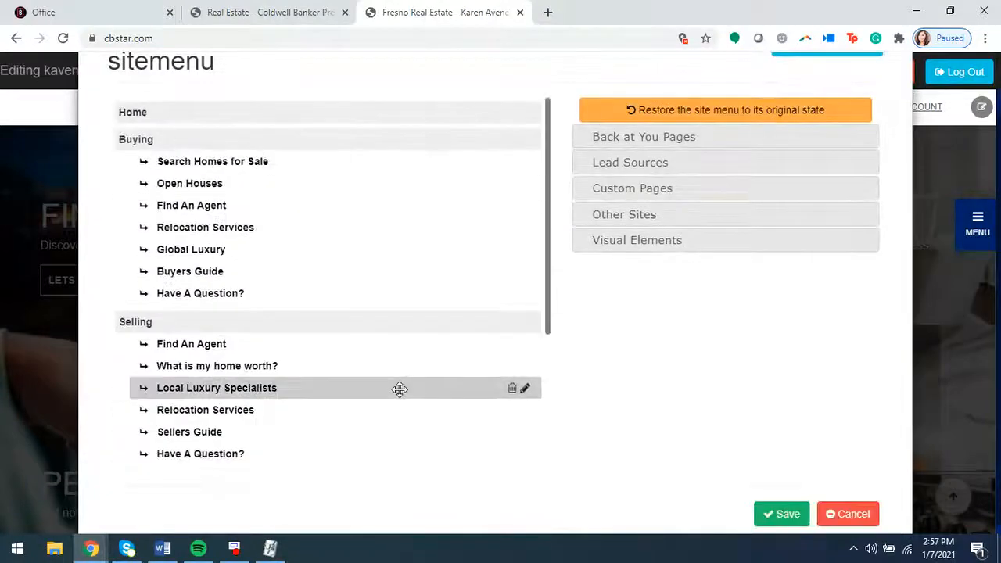
pyautogui.click(678, 190)
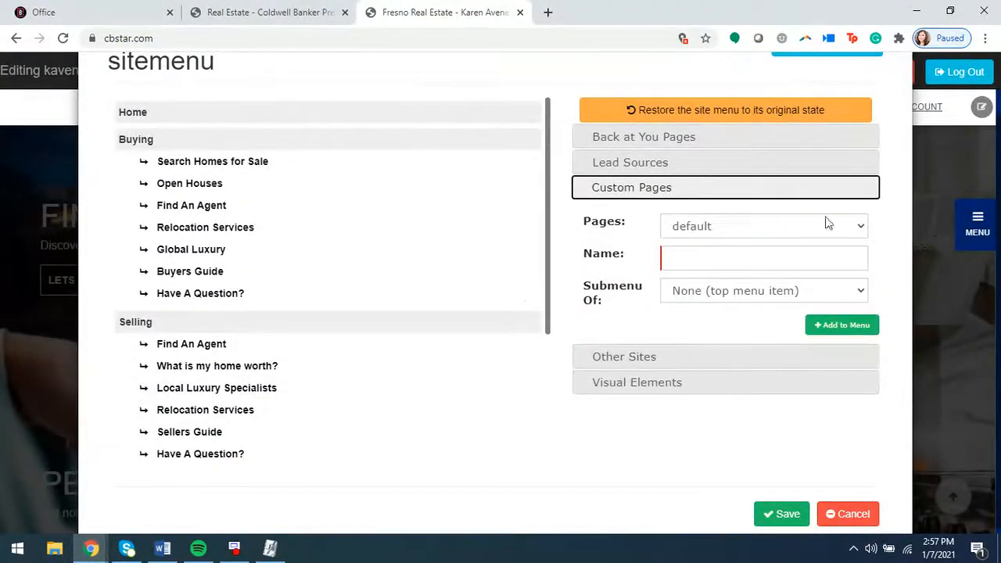
pyautogui.click(784, 228)
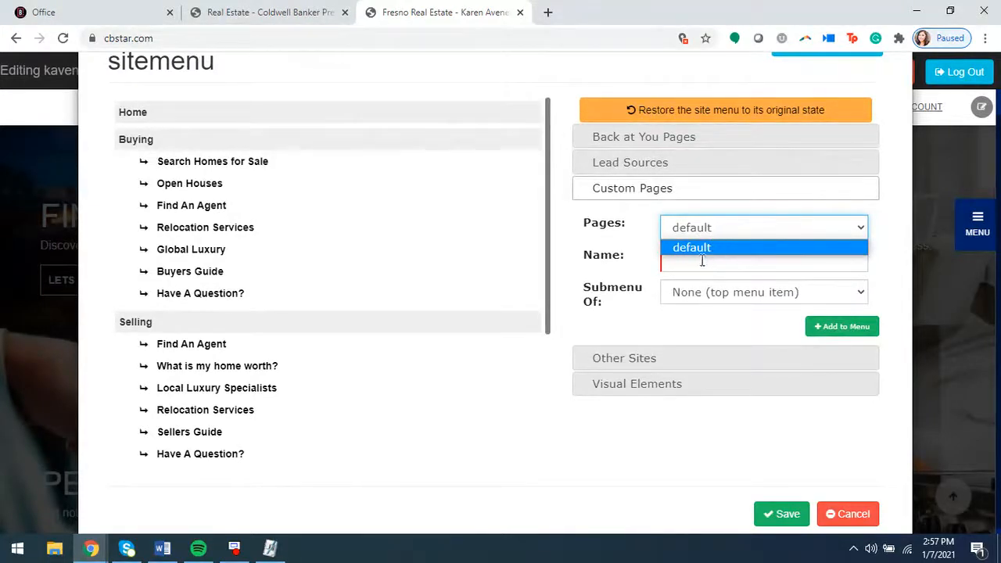
pyautogui.click(613, 248)
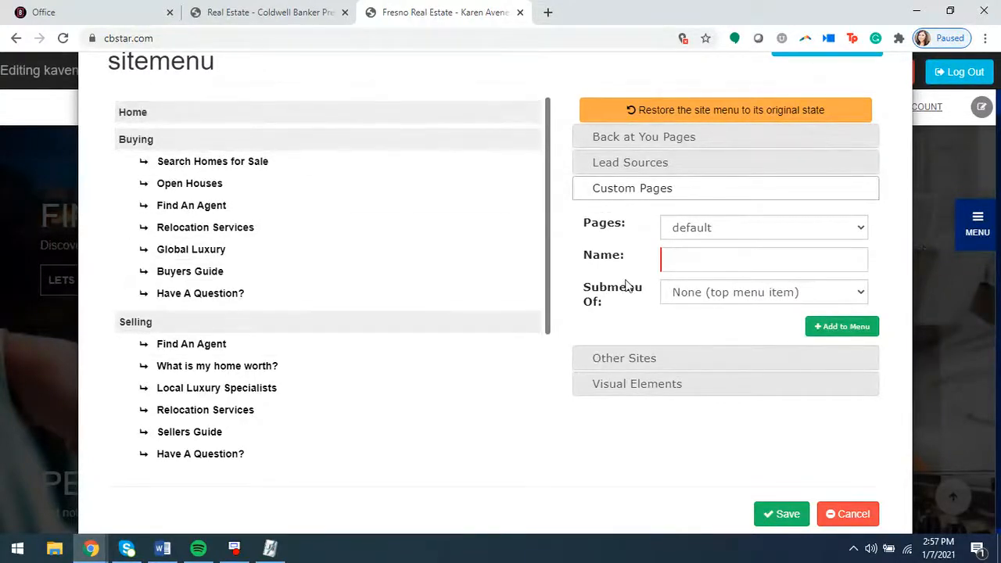
# Enter "Luxury Homes For You" as the name of the custom page's menu entry
pyautogui.click(684, 264)
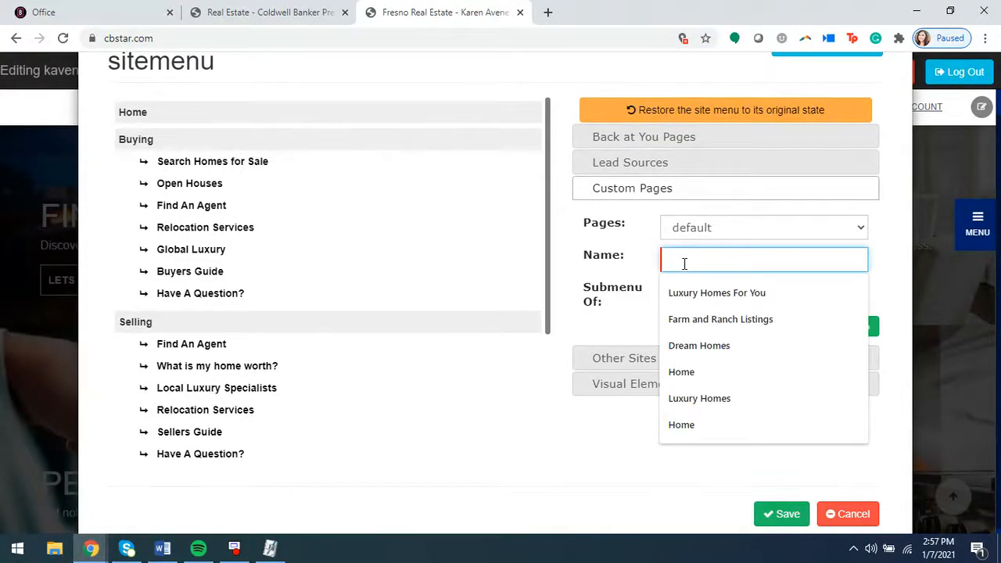
pyautogui.write('Luxury Homes For You')
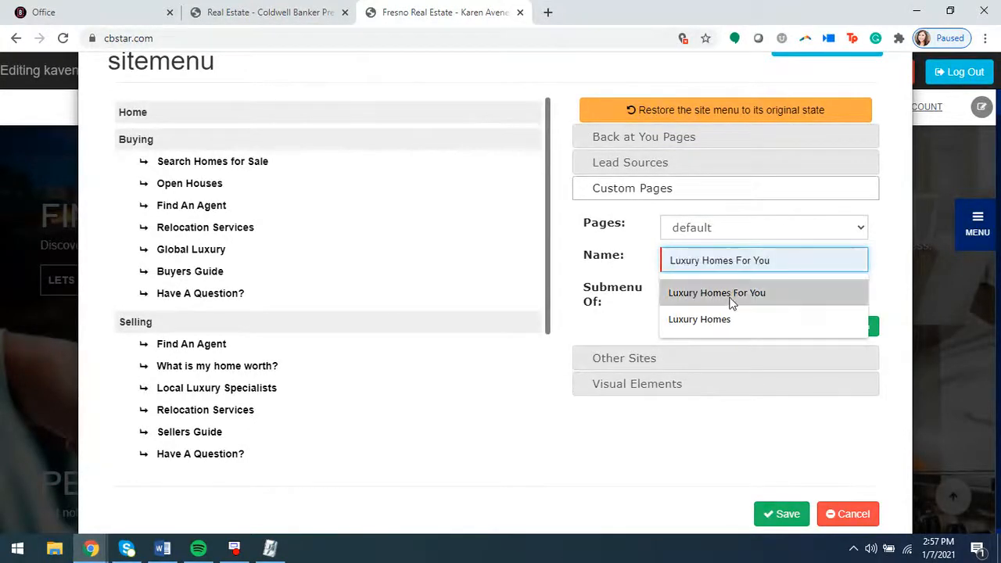
pyautogui.click(727, 297)
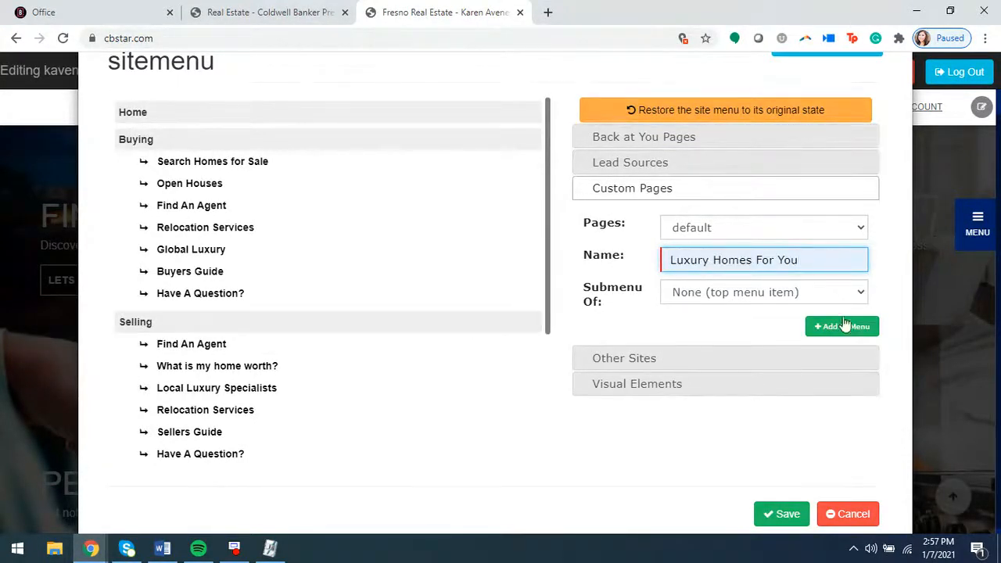
pyautogui.click(715, 314)
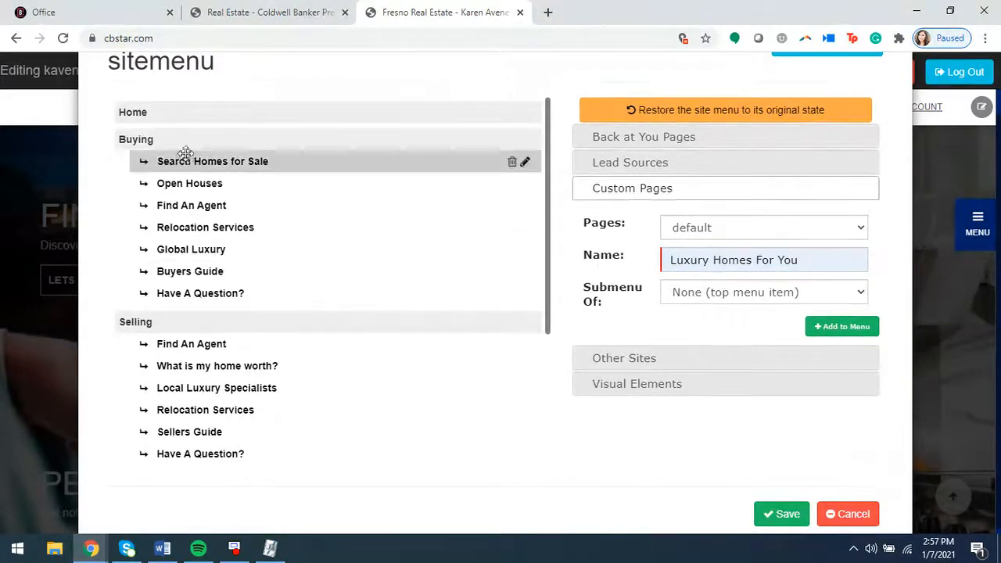
# Examine the parent items available for the new menu entry and close the menu editor without saving
pyautogui.scroll(-3, 172, 322)
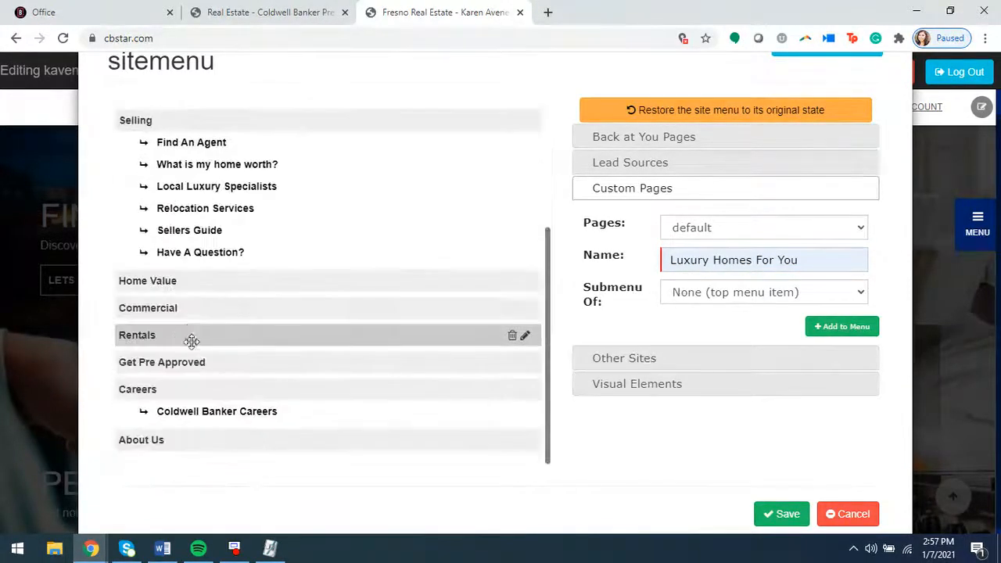
pyautogui.click(813, 294)
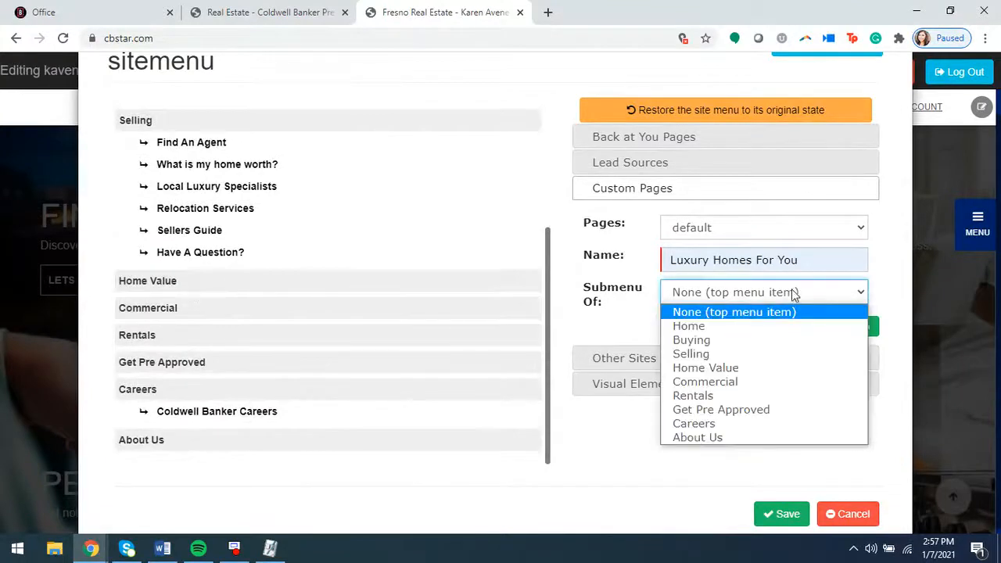
pyautogui.click(608, 324)
pyautogui.click(736, 295)
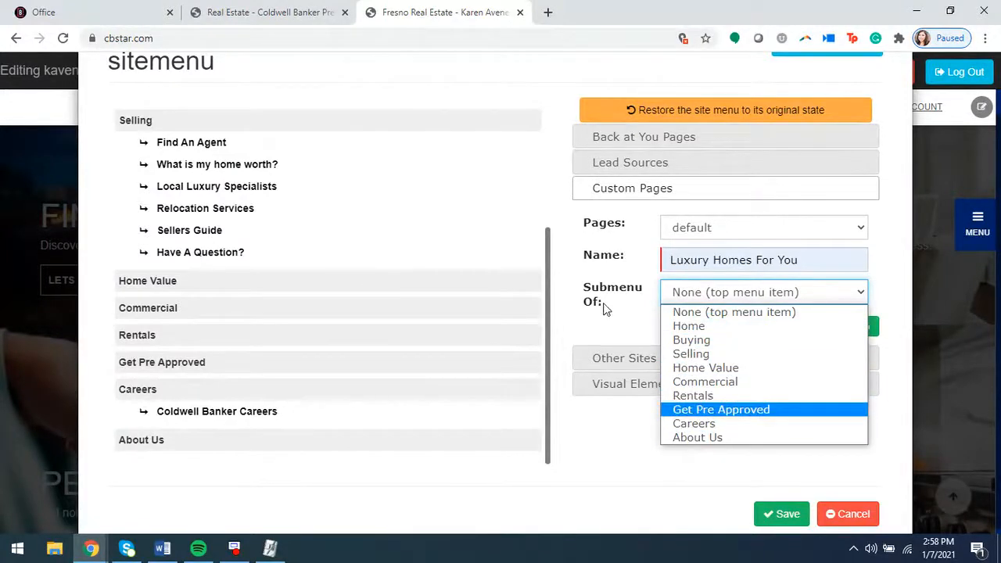
pyautogui.click(626, 332)
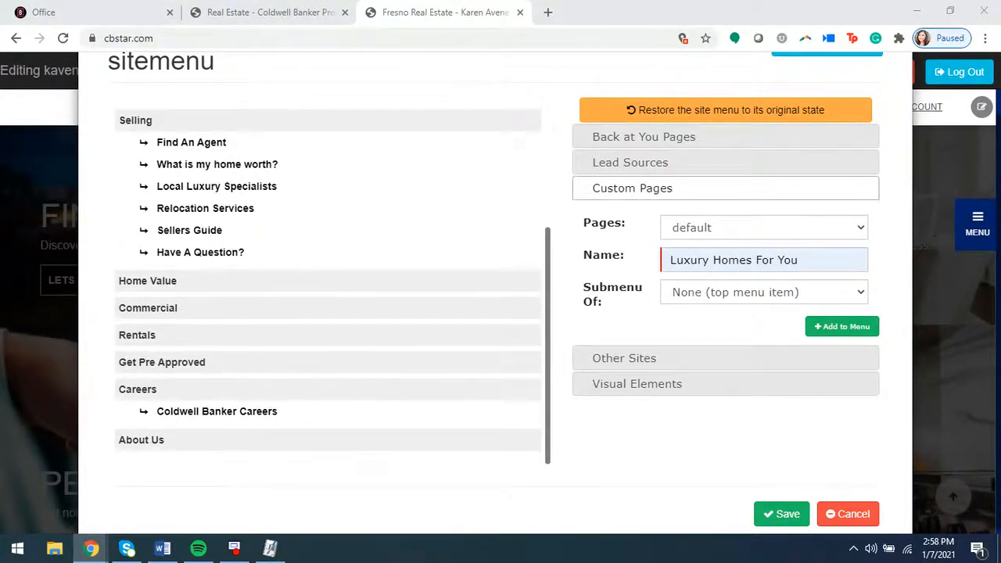
pyautogui.scroll(2, 845, 149)
pyautogui.click(900, 77)
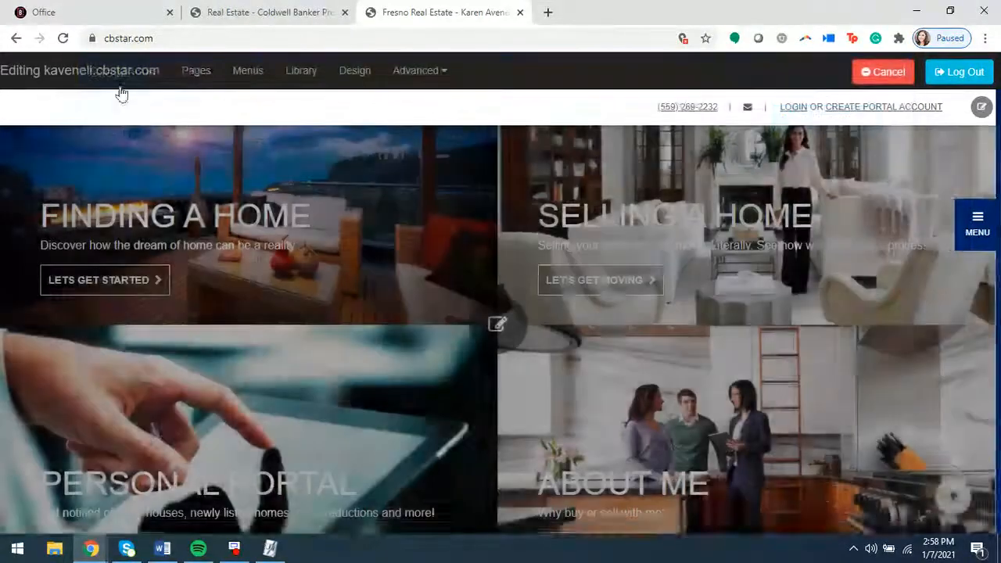
# Check the Page Manager for the new page, close it, and display the site's navigation menu
pyautogui.click(197, 70)
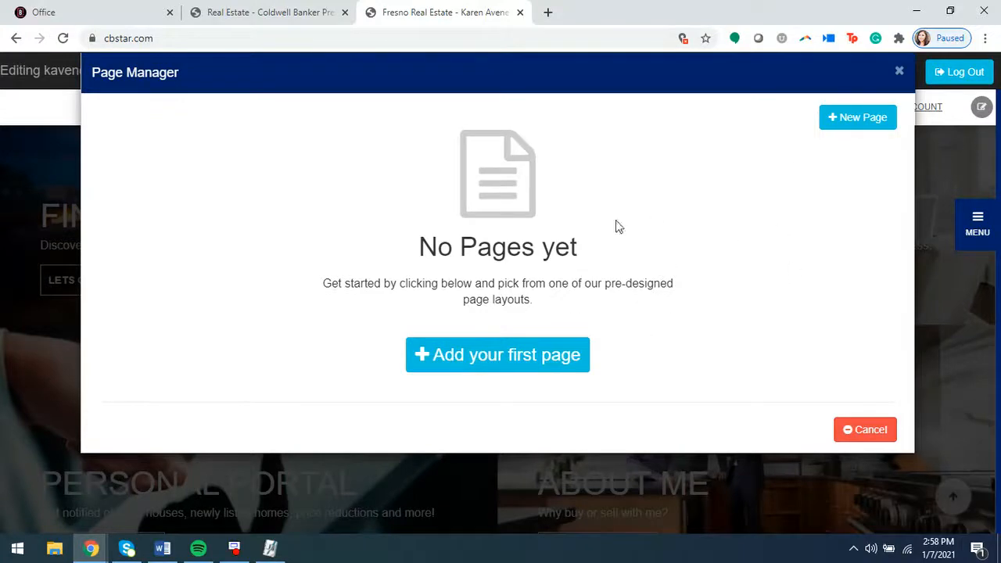
pyautogui.click(898, 73)
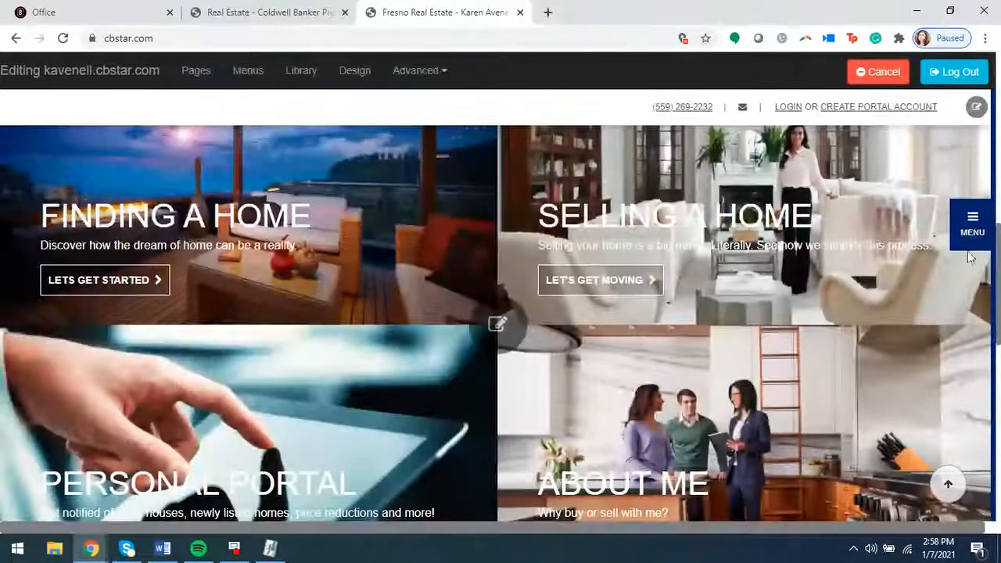
pyautogui.click(970, 239)
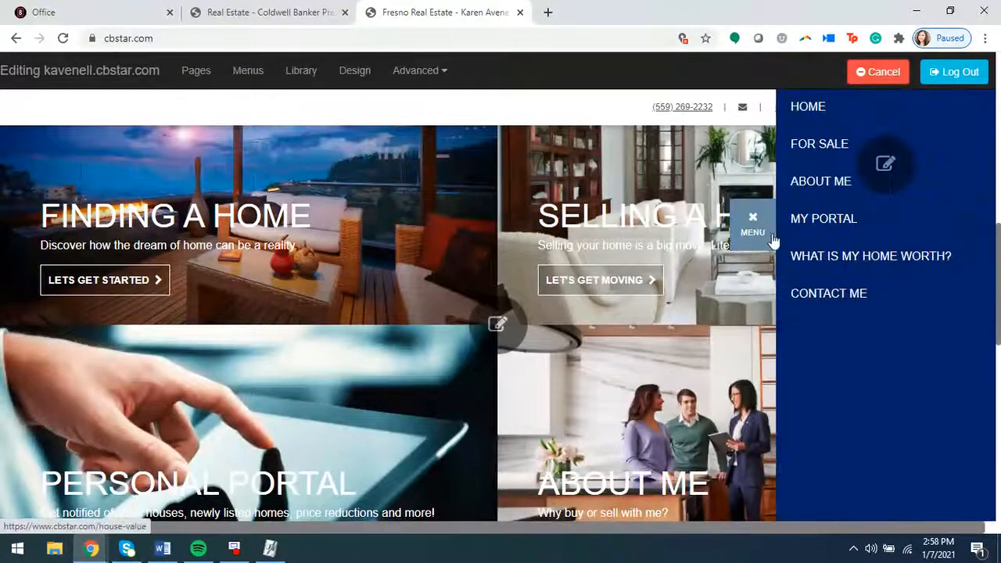
# Look over the home page panels and the entries of the site's navigation menu
pyautogui.scroll(-5, 540, 341)
pyautogui.scroll(10, 540, 341)
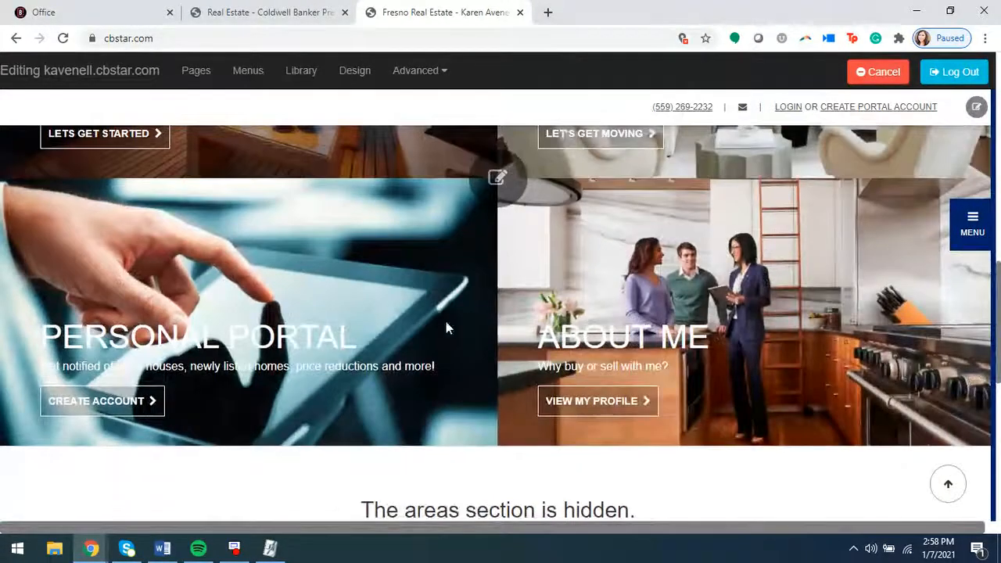
pyautogui.scroll(1, 391, 343)
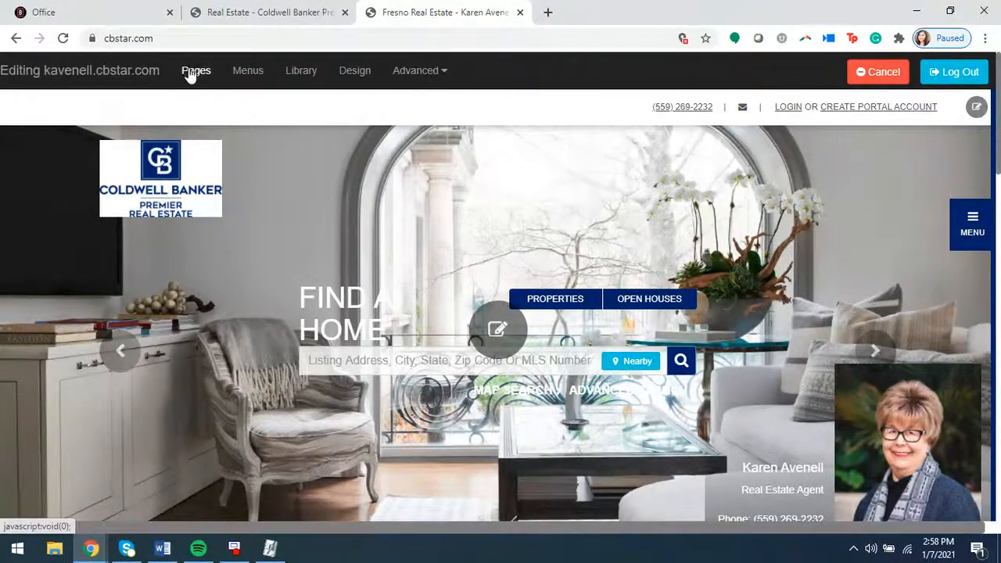
pyautogui.click(971, 223)
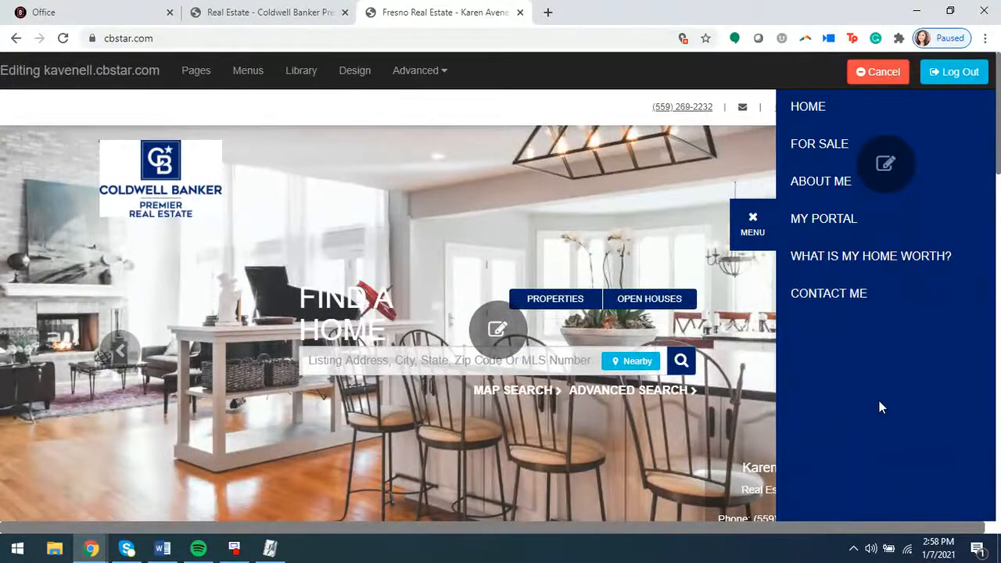
pyautogui.click(749, 232)
# Open sitemenu for editing and review its entries along with the options for adding a custom page
pyautogui.click(247, 71)
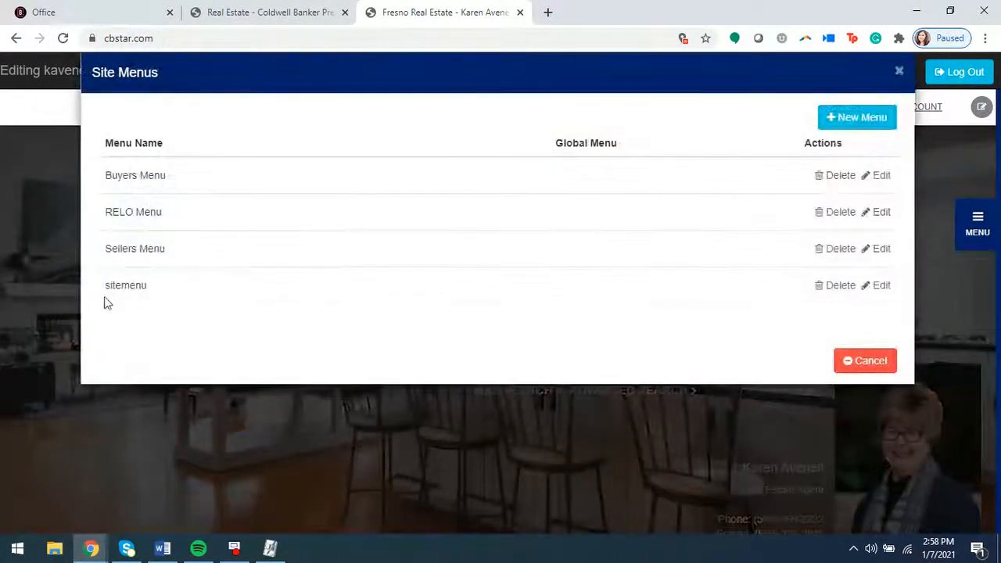
pyautogui.click(882, 285)
pyautogui.click(650, 265)
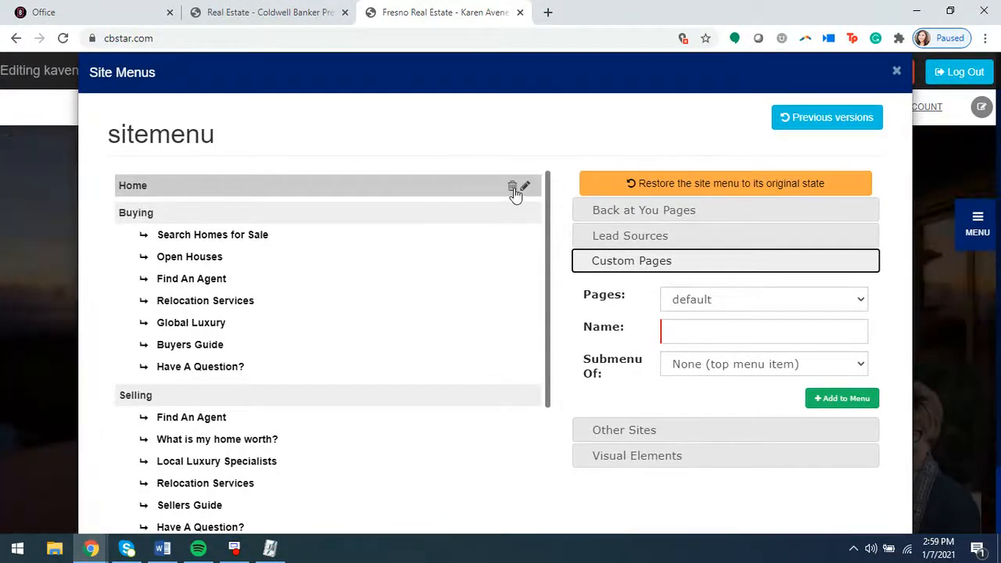
pyautogui.scroll(-5, 458, 257)
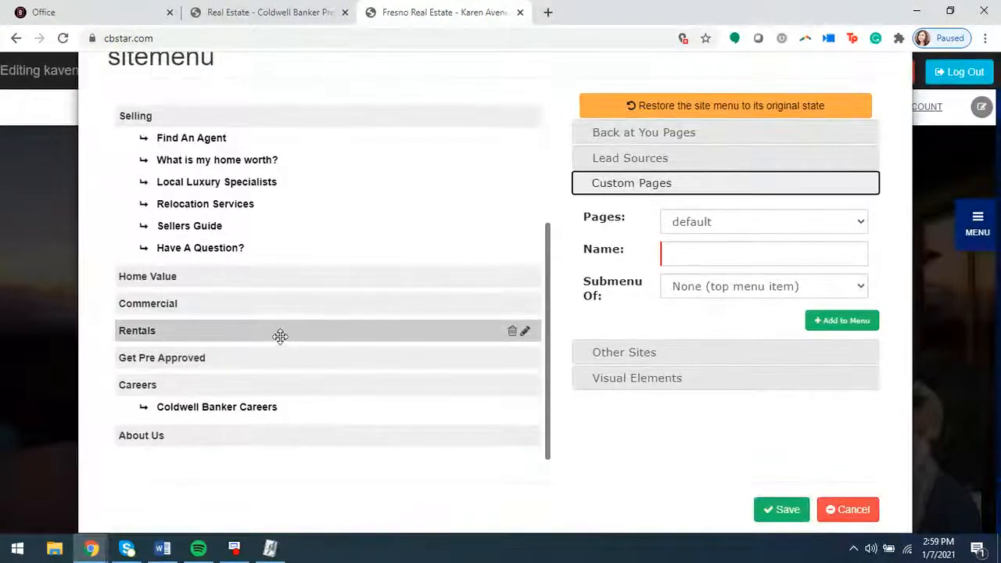
pyautogui.moveTo(280, 336); pyautogui.dragTo(174, 383)
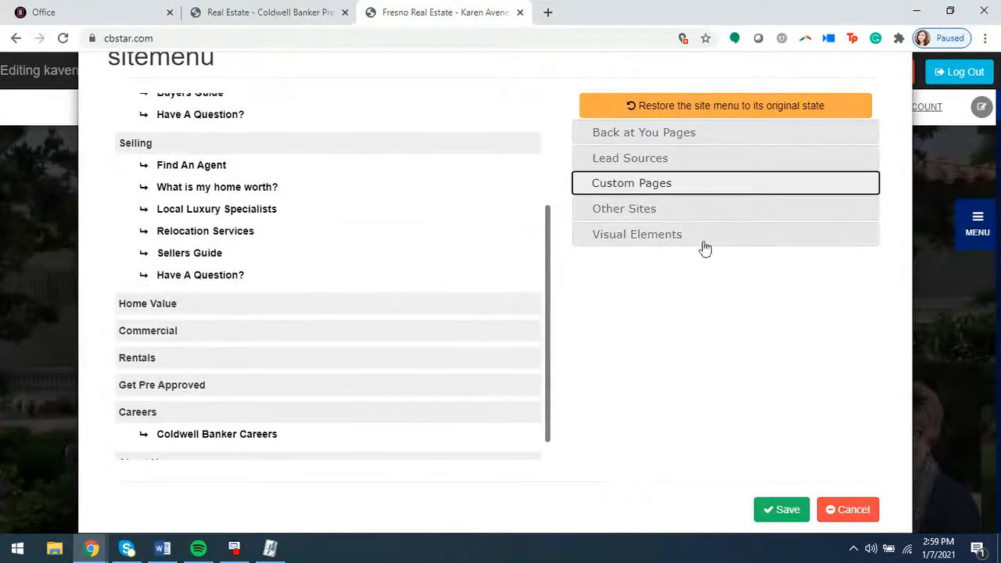
# Examine the URL, target and parent item options for linking another site in sitemenu, and close the editor without saving
pyautogui.click(661, 210)
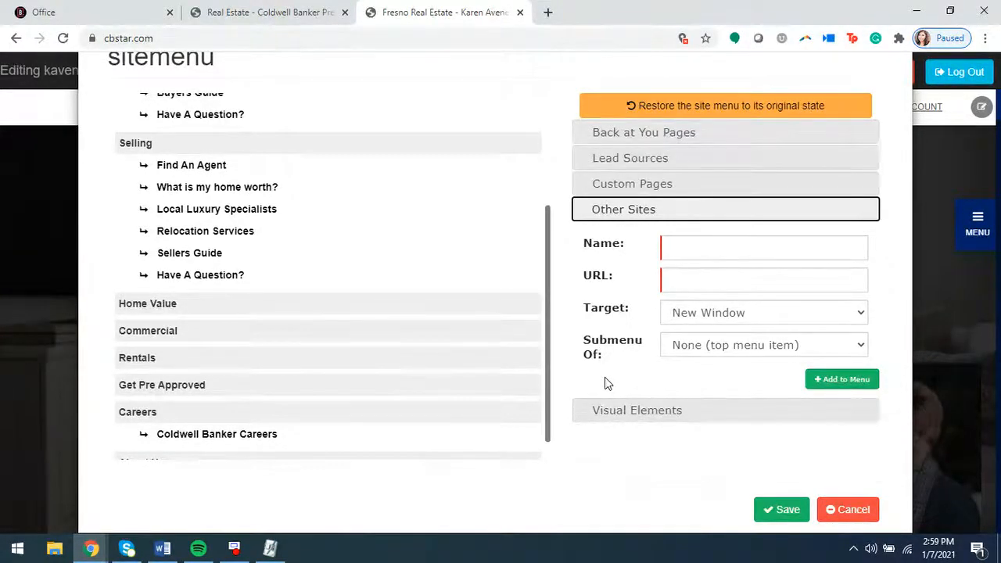
pyautogui.click(672, 283)
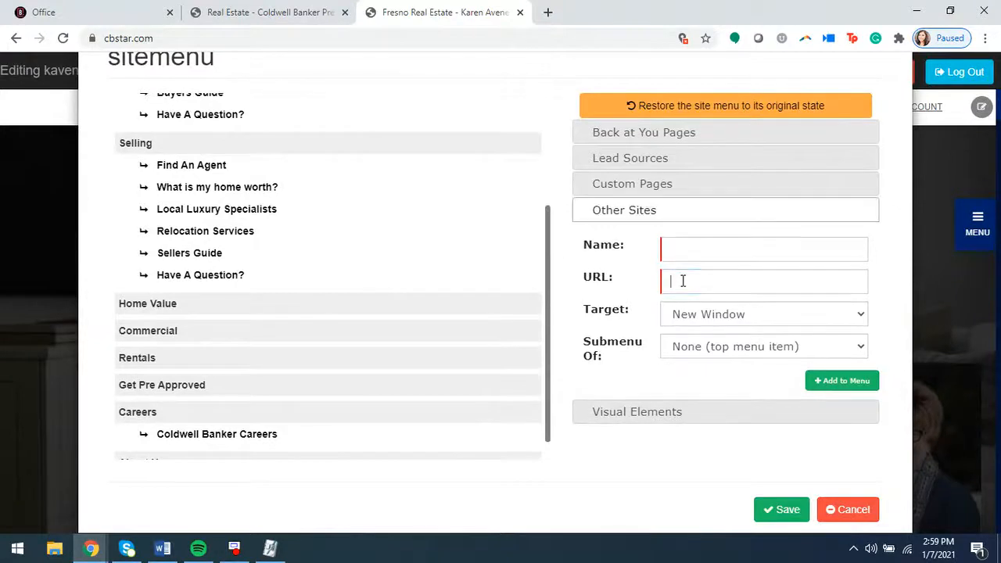
pyautogui.click(623, 306)
pyautogui.click(715, 352)
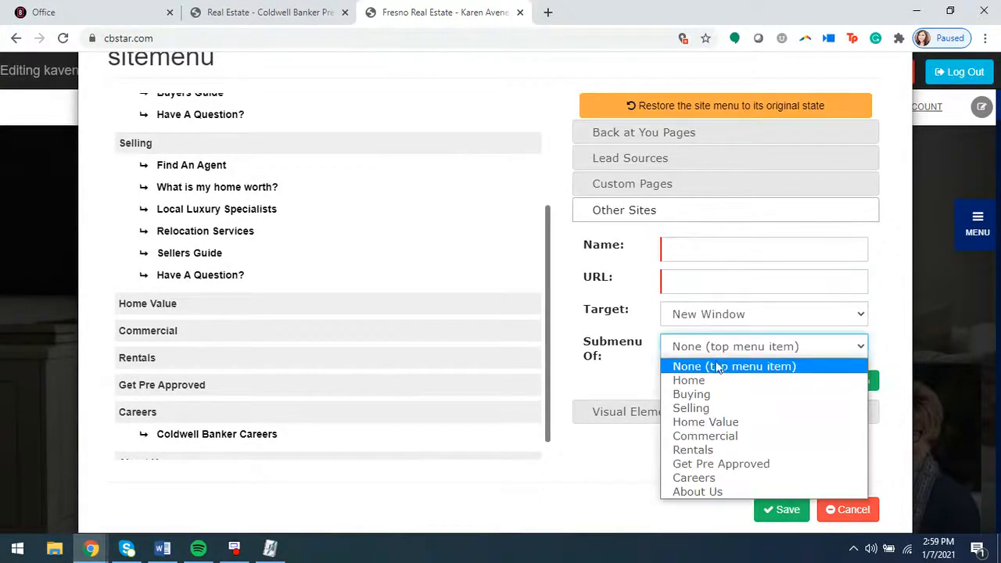
pyautogui.click(635, 376)
pyautogui.click(693, 349)
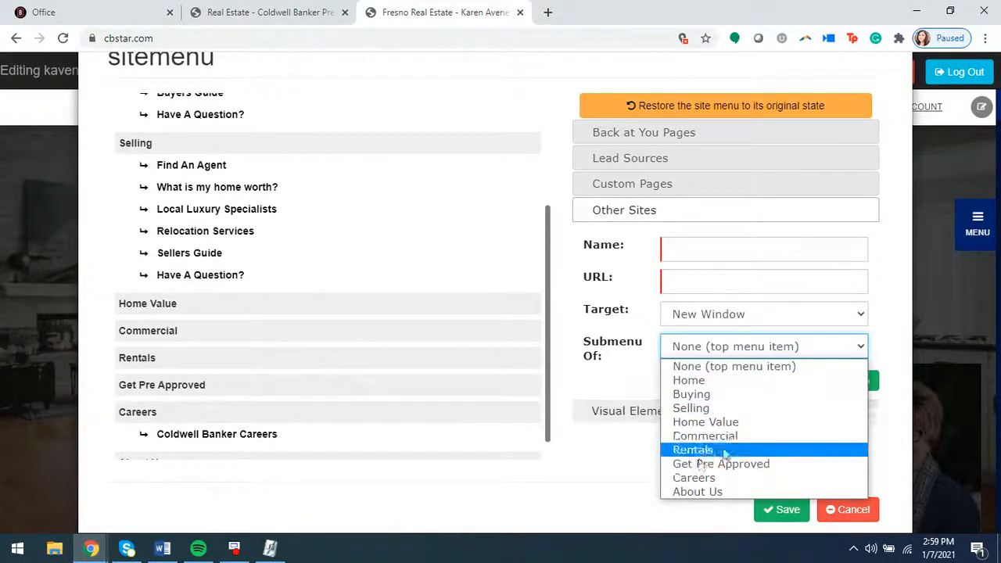
pyautogui.click(632, 376)
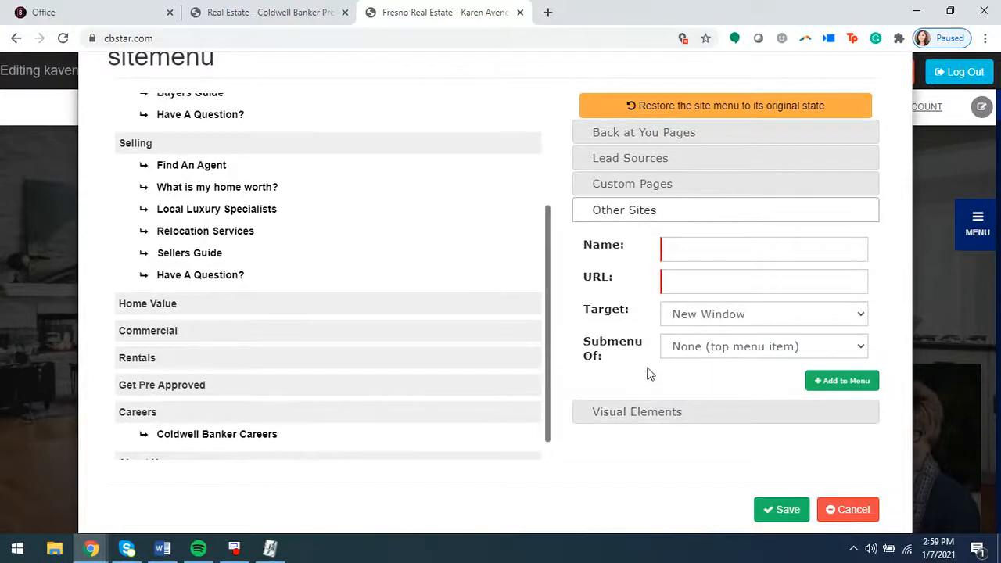
pyautogui.click(848, 514)
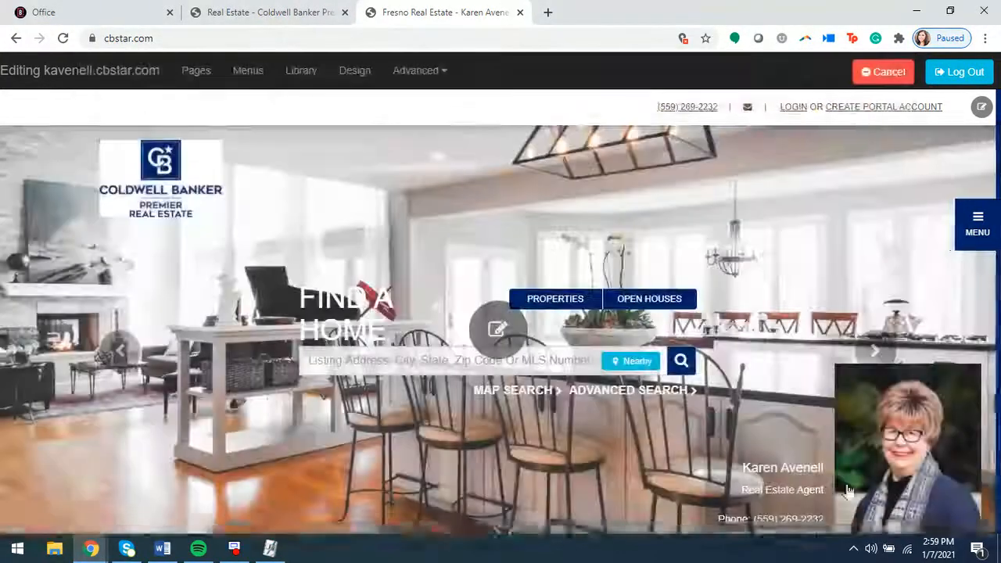
# Check the navigation menu against the home page panels, from Finding a Home to About Me
pyautogui.click(974, 233)
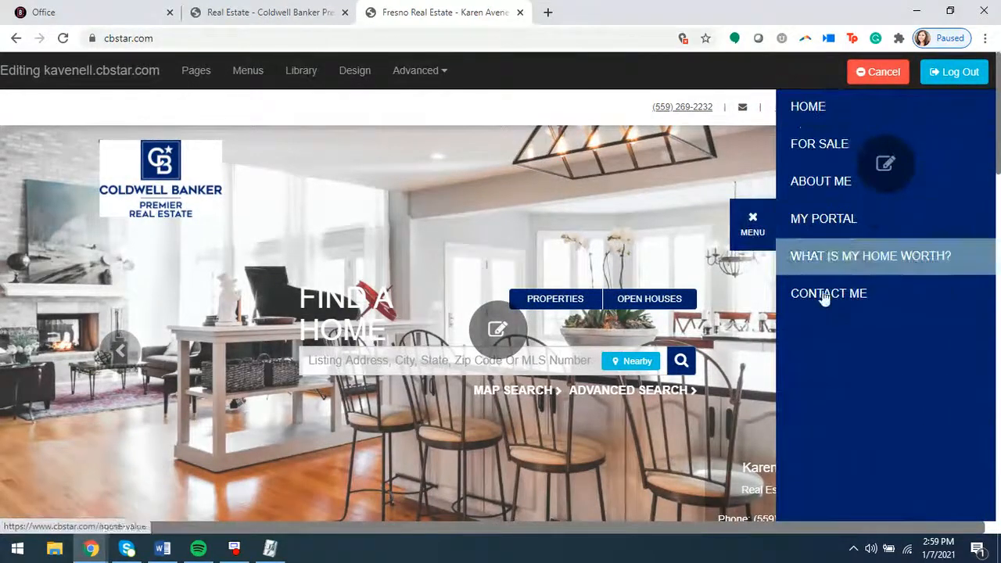
pyautogui.click(766, 226)
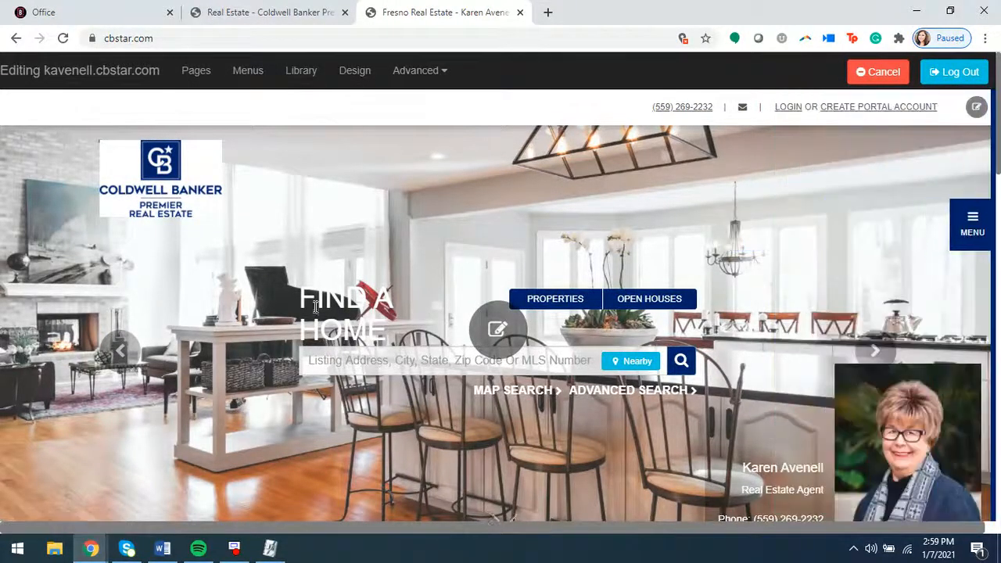
pyautogui.scroll(-10, 275, 320)
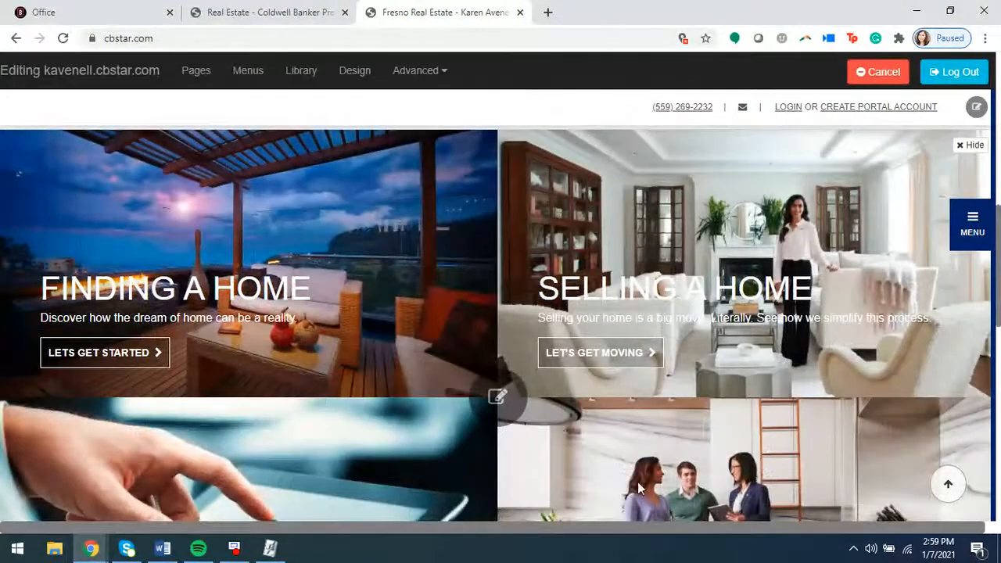
pyautogui.scroll(-2, 414, 449)
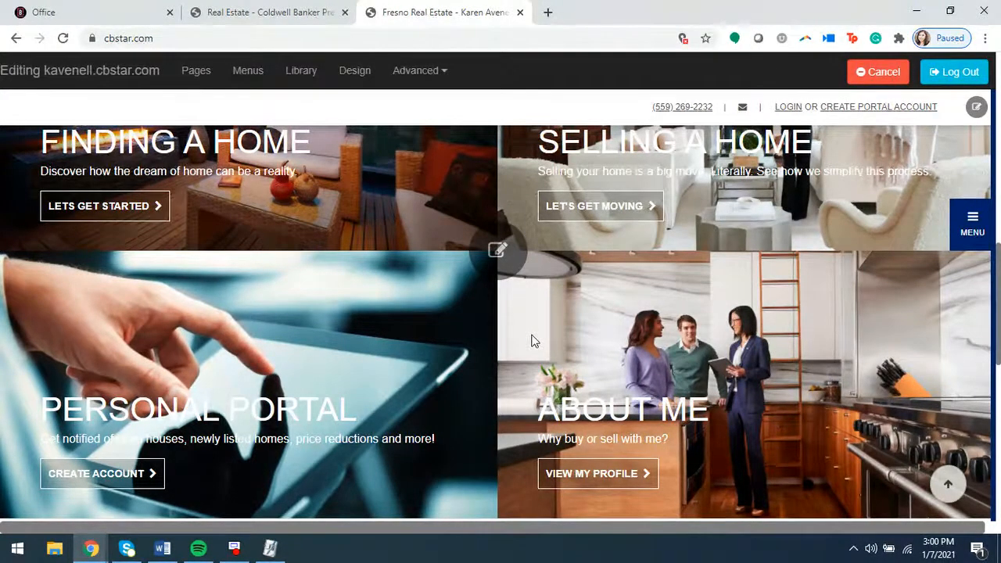
pyautogui.scroll(10, 566, 319)
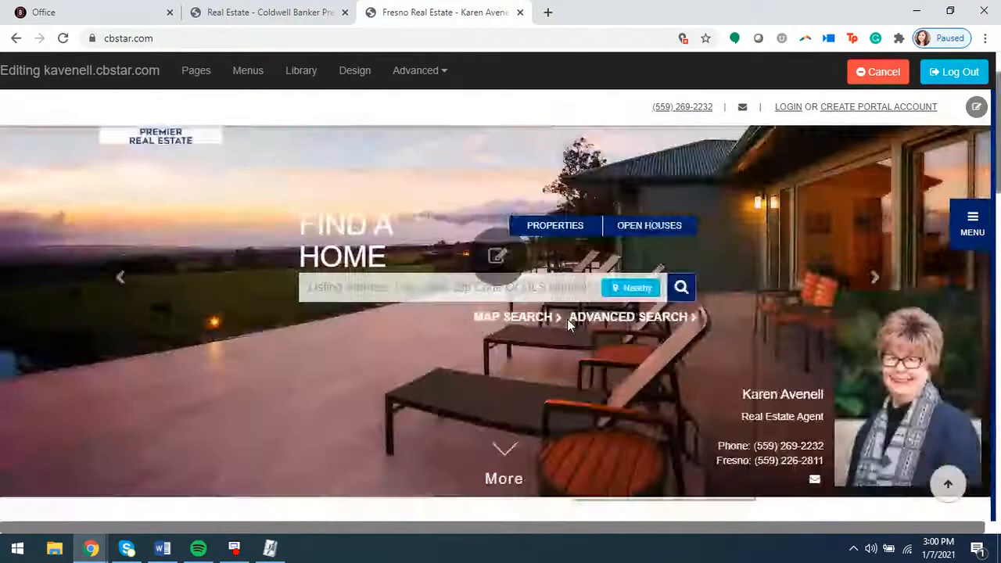
# Open the agent's About Me page from the navigation menu and glance at the brokerage's main site
pyautogui.rightClick(567, 319)
pyautogui.click(972, 223)
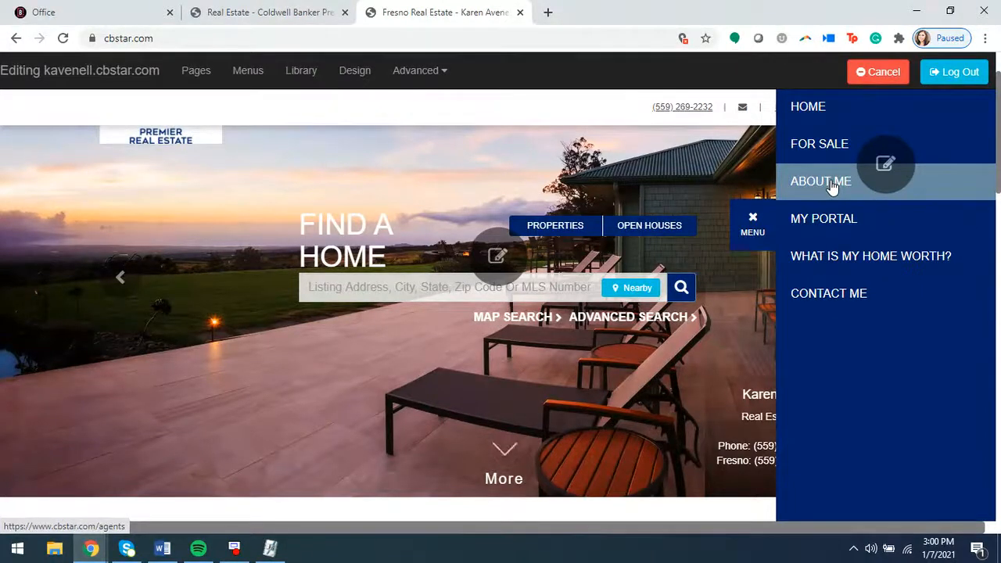
pyautogui.click(833, 185)
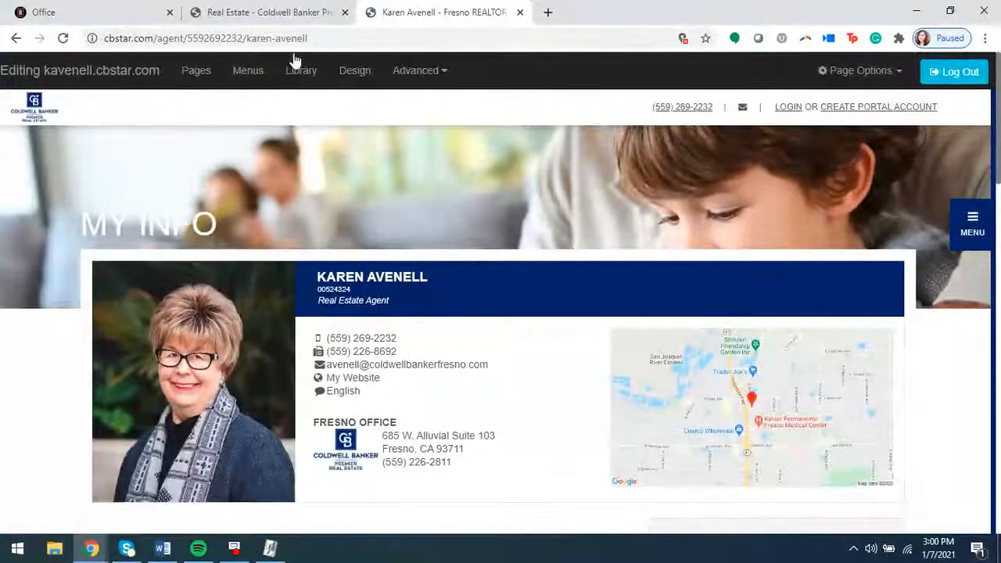
pyautogui.click(266, 14)
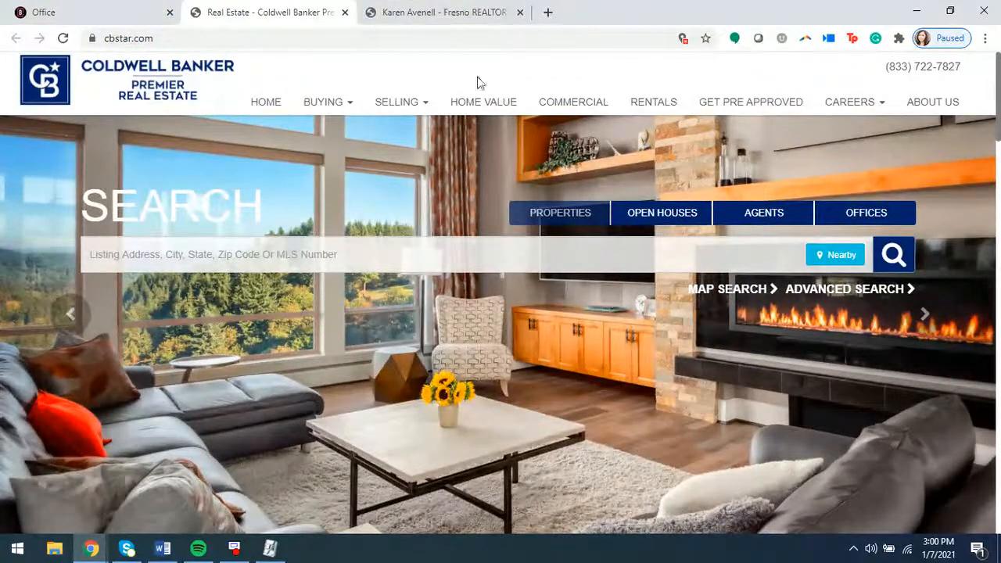
pyautogui.click(444, 19)
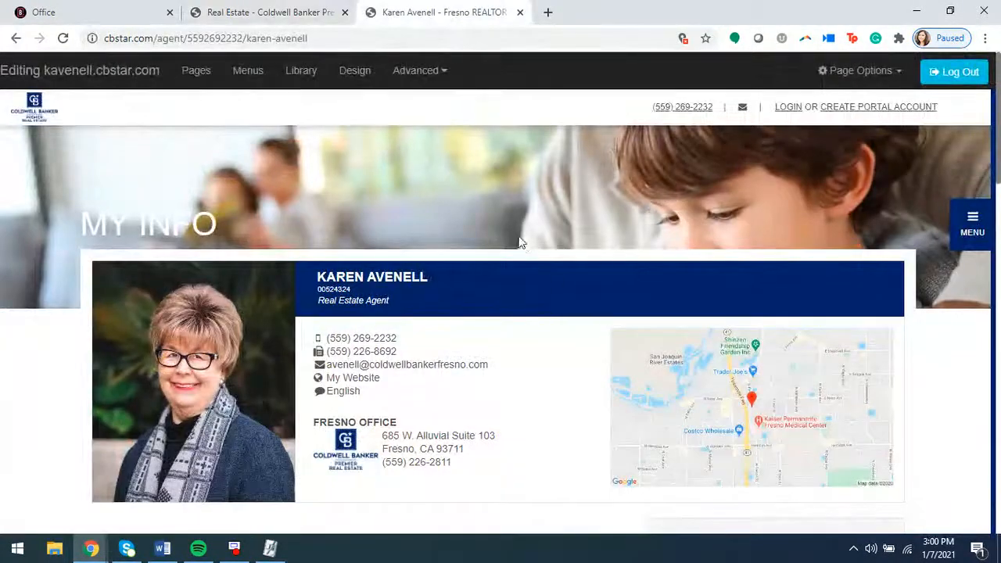
# Examine the agent profile page's client testimonials, contact form, active listings and recently sold listings
pyautogui.scroll(-1, 520, 252)
pyautogui.scroll(-5, 520, 253)
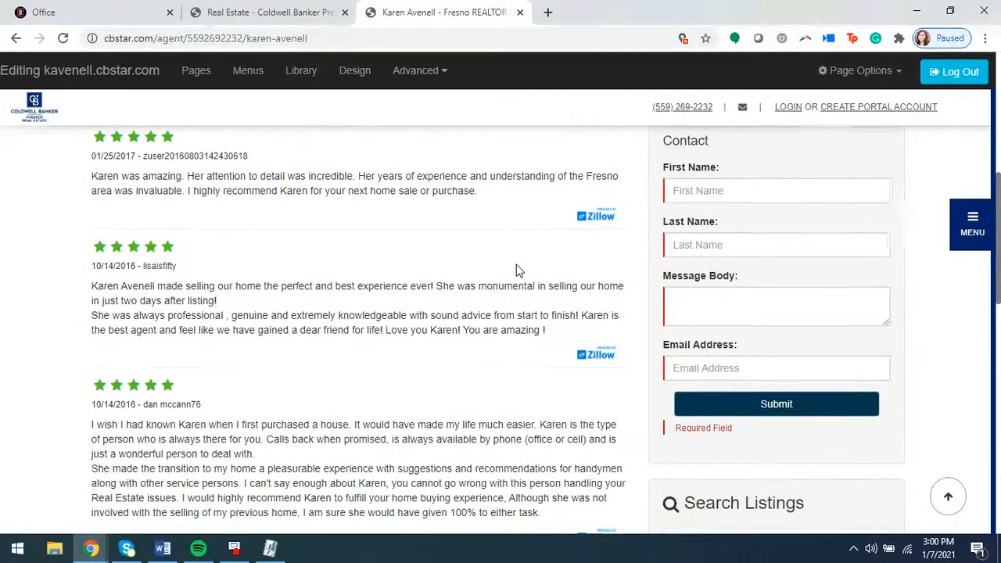
pyautogui.scroll(-3, 505, 272)
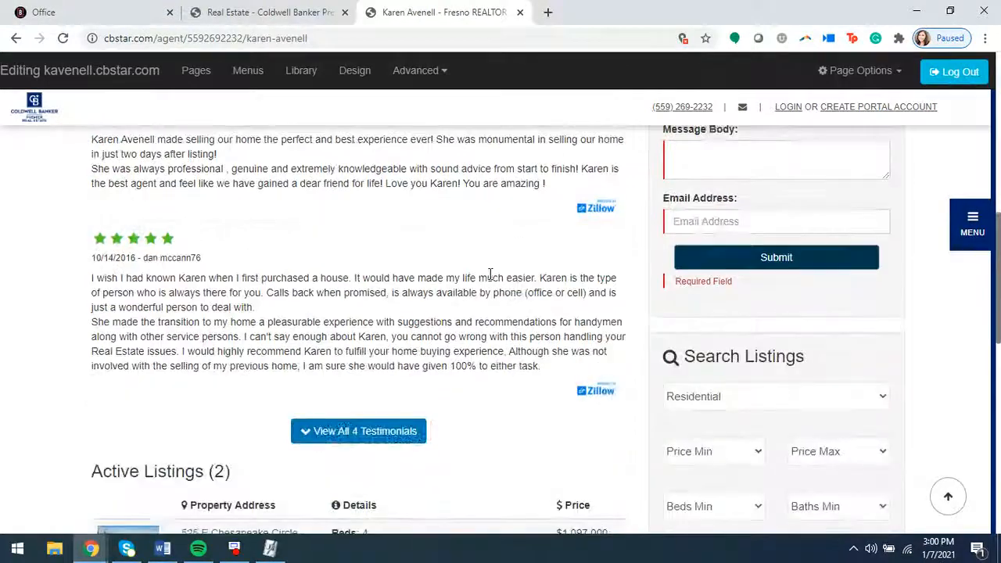
pyautogui.scroll(-3, 509, 305)
pyautogui.scroll(-4, 518, 333)
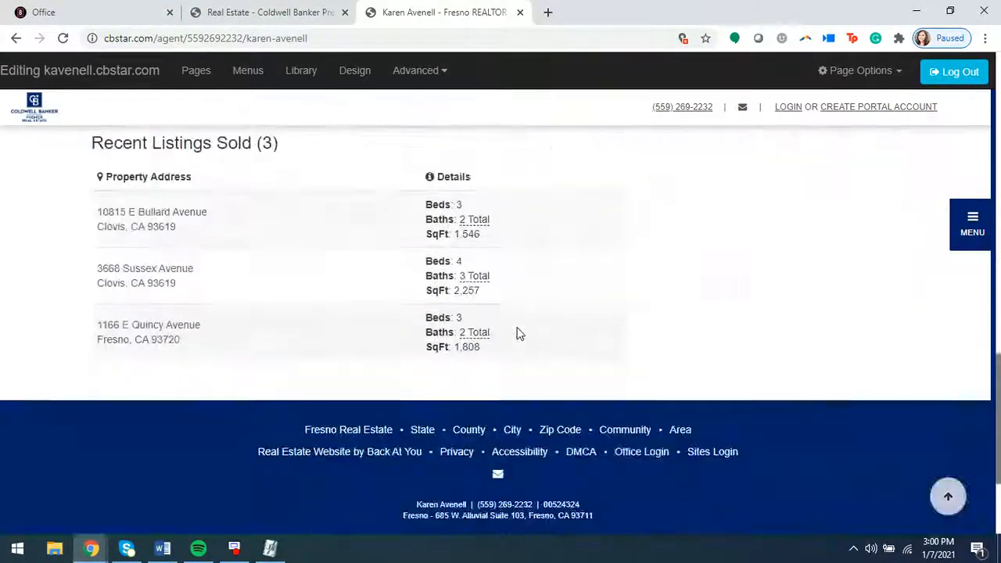
pyautogui.scroll(10, 518, 333)
pyautogui.scroll(3, 518, 351)
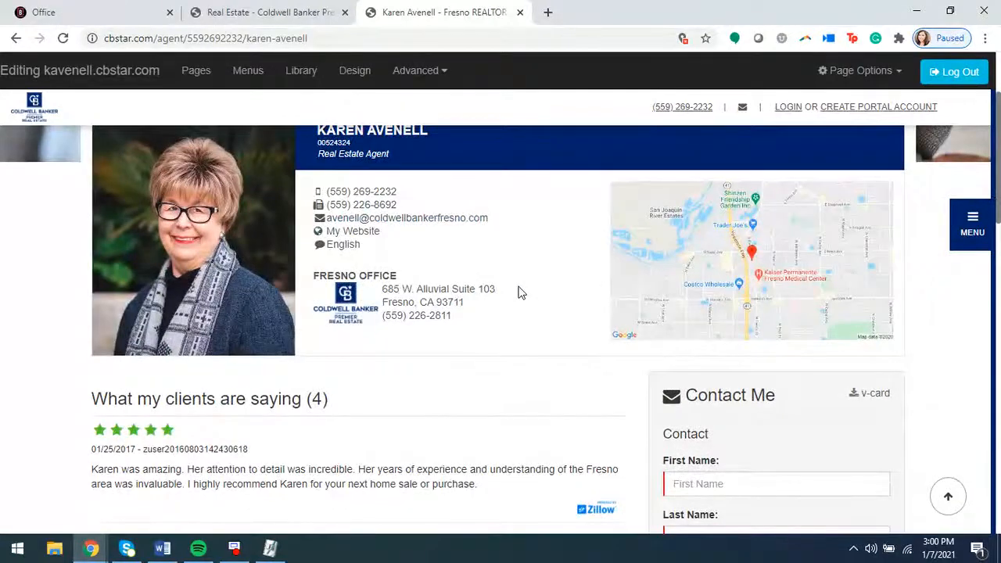
pyautogui.scroll(-2, 518, 294)
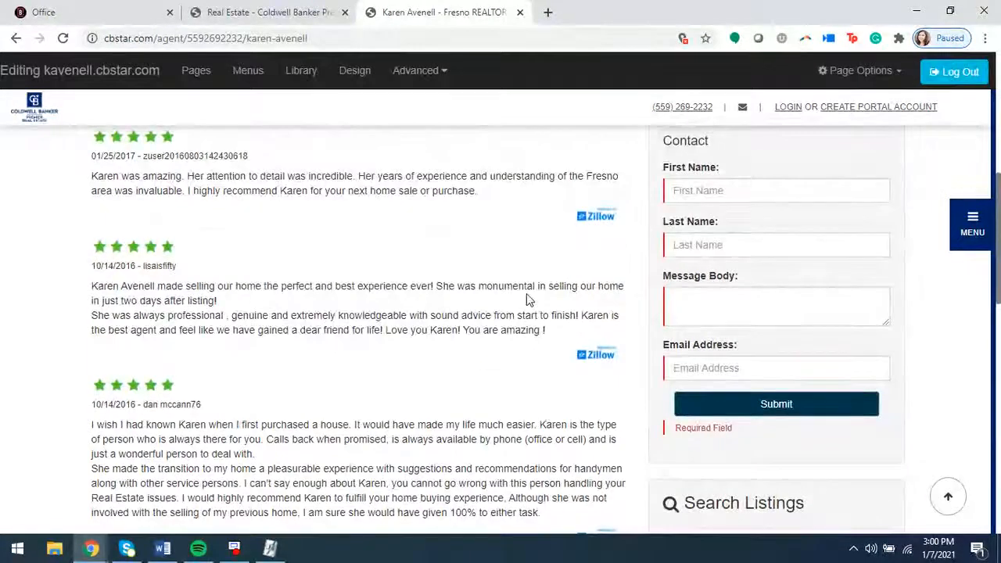
pyautogui.scroll(2, 479, 362)
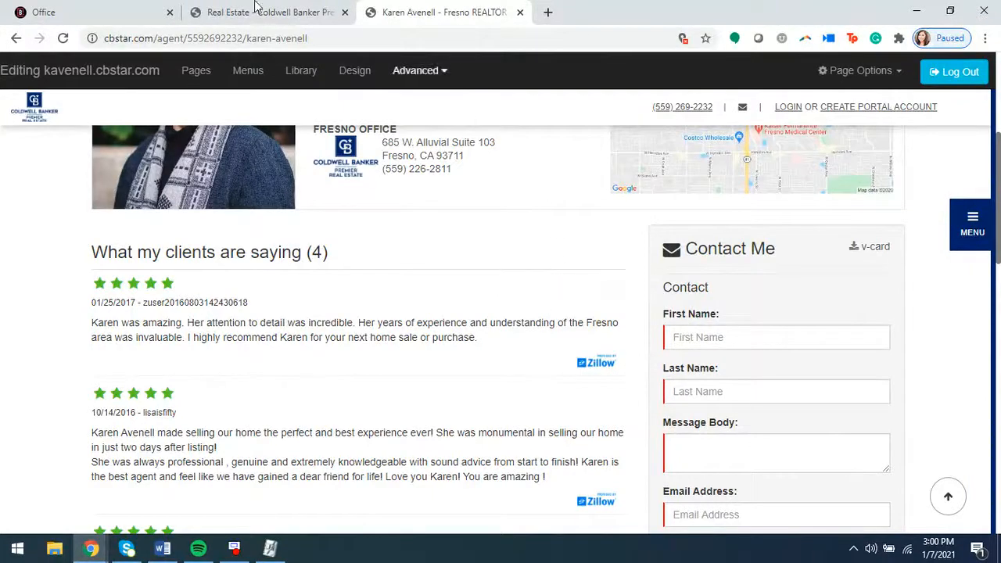
# Switch to the Office back end and open the profile of the signed-in account
pyautogui.click(96, 12)
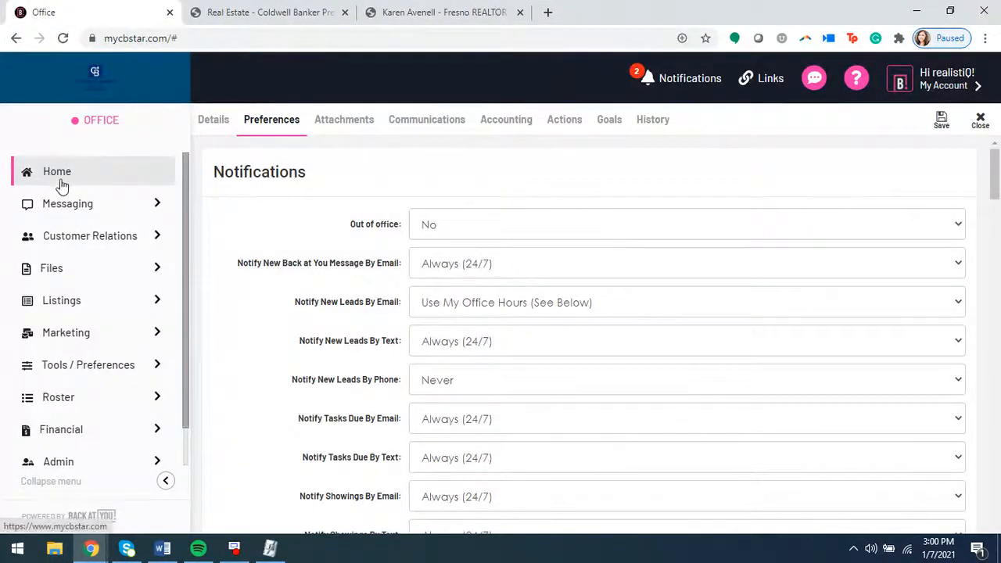
pyautogui.click(945, 90)
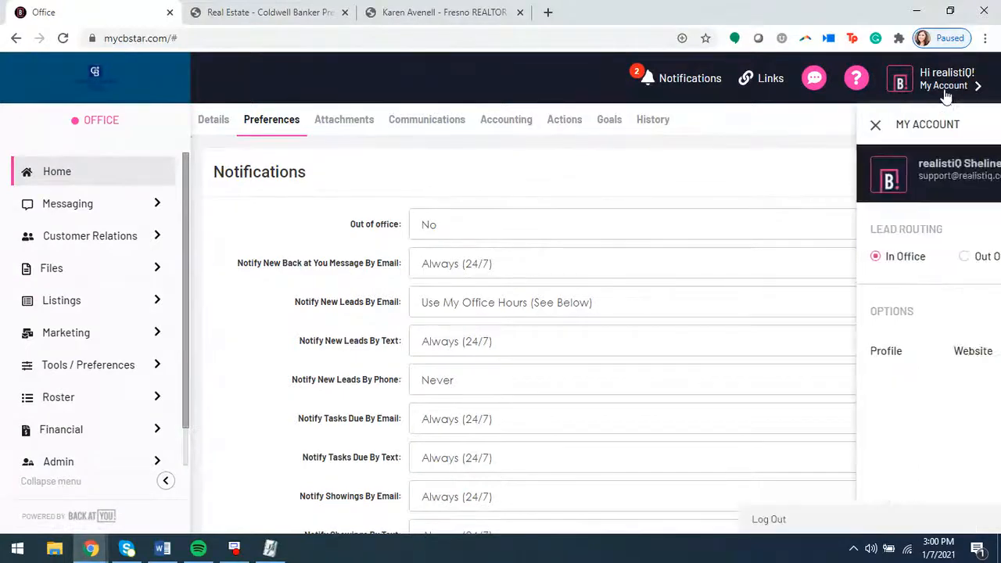
pyautogui.click(767, 355)
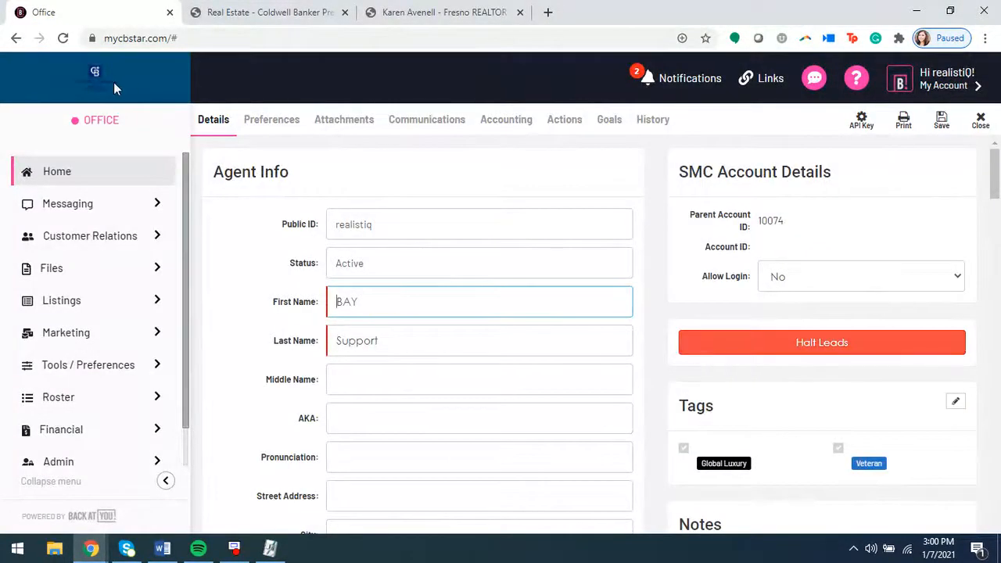
# Examine the profile's agent info, tags, notes and social media link fields
pyautogui.scroll(-2, 656, 261)
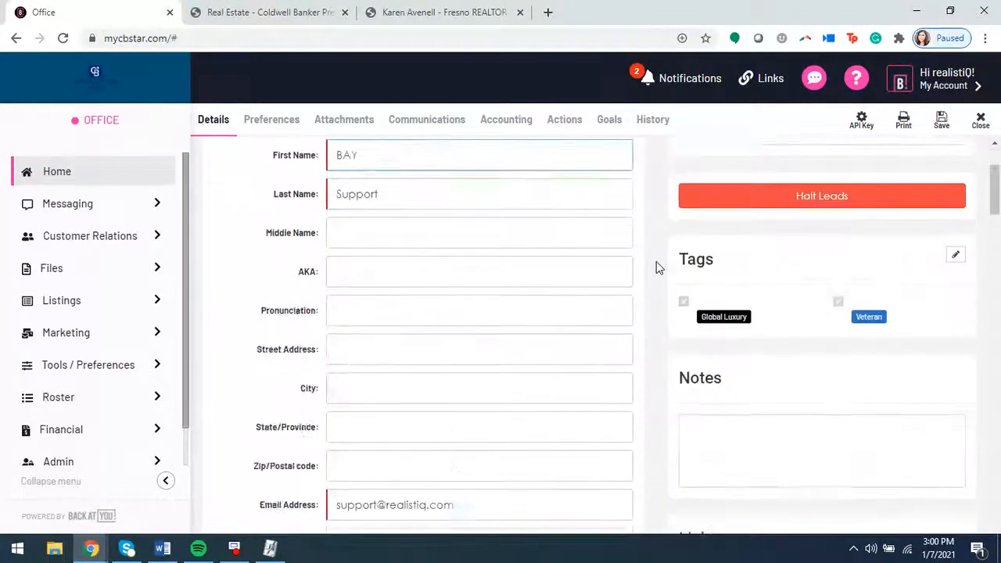
pyautogui.scroll(-1, 657, 268)
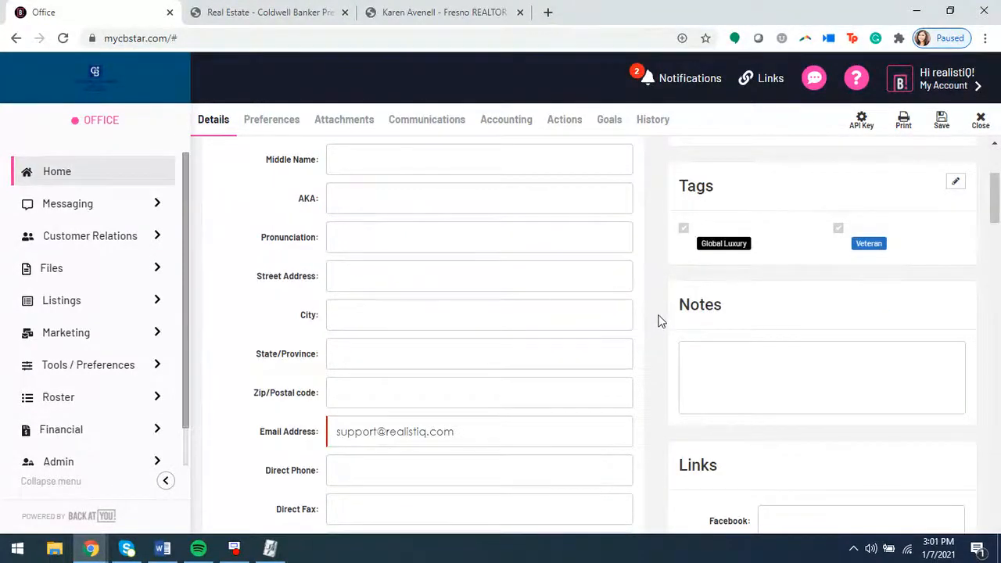
pyautogui.scroll(-1, 659, 319)
pyautogui.scroll(4, 659, 319)
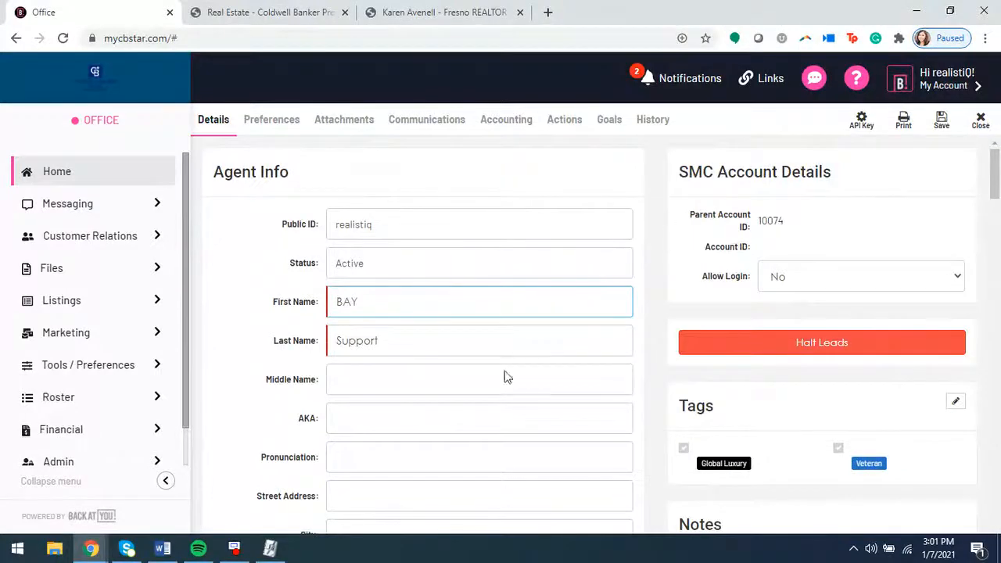
pyautogui.scroll(-3, 469, 378)
pyautogui.scroll(3, 391, 378)
pyautogui.scroll(-5, 275, 336)
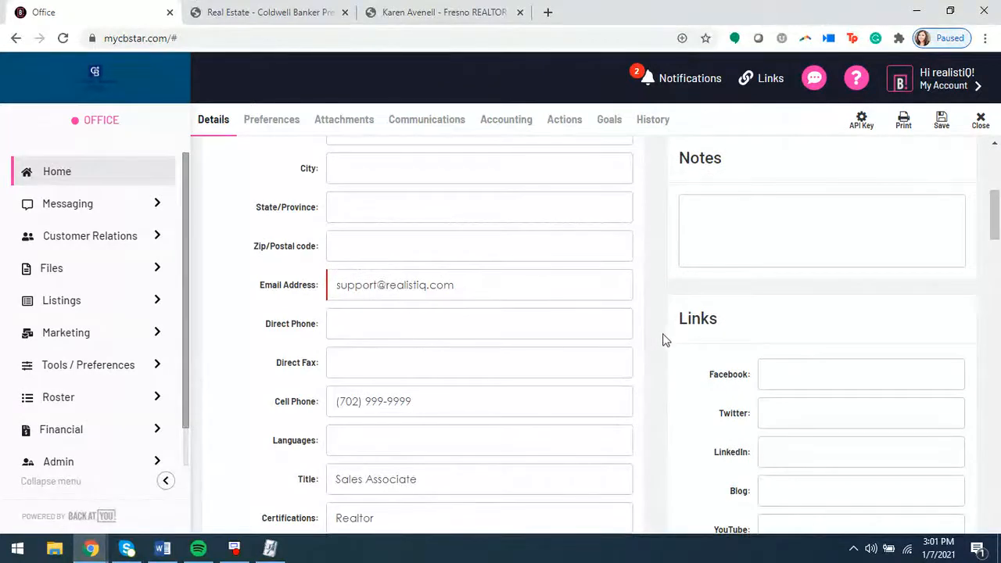
# Examine the profile's social media link fields and its Website Address field
pyautogui.scroll(-2, 630, 354)
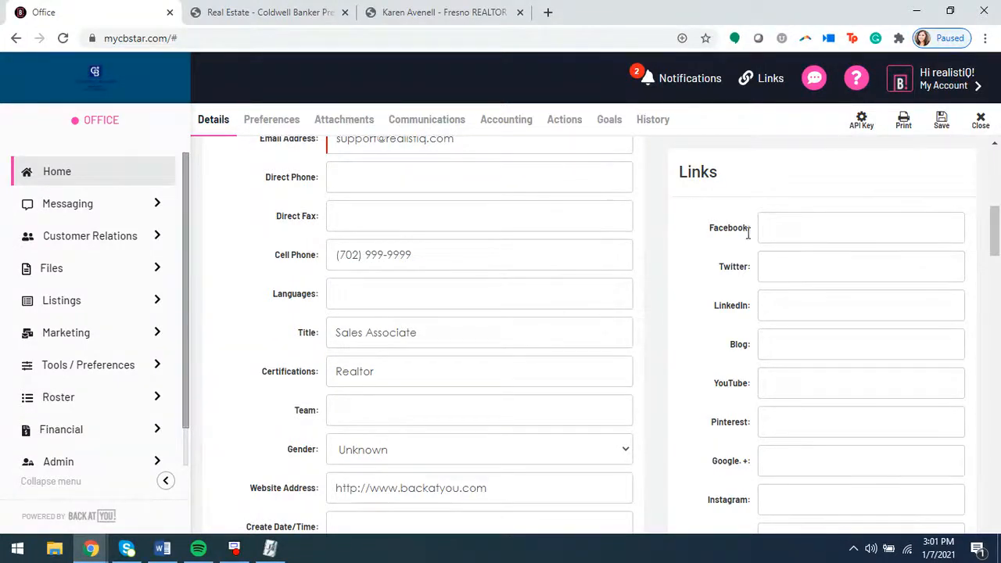
pyautogui.scroll(-1, 722, 373)
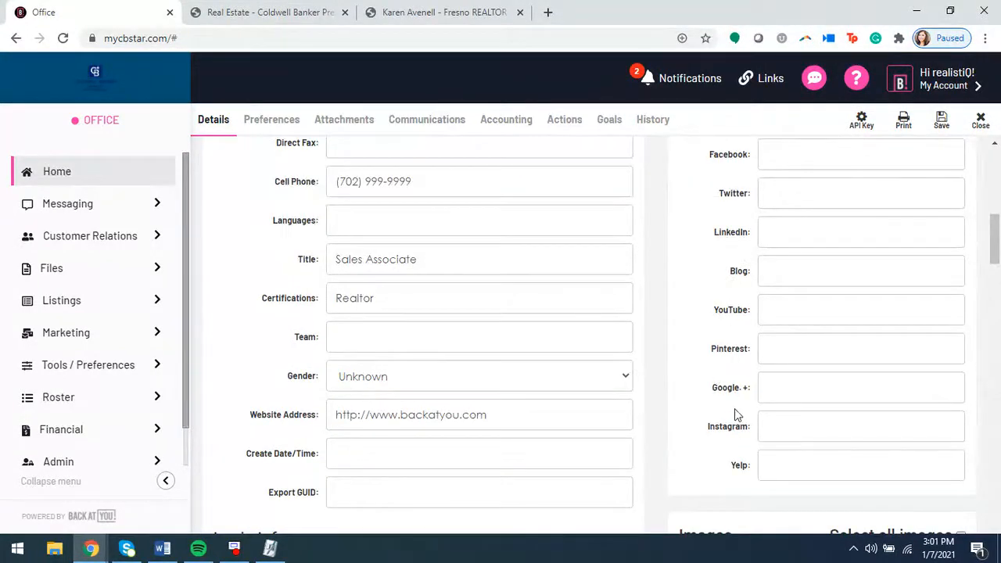
pyautogui.scroll(-1, 695, 419)
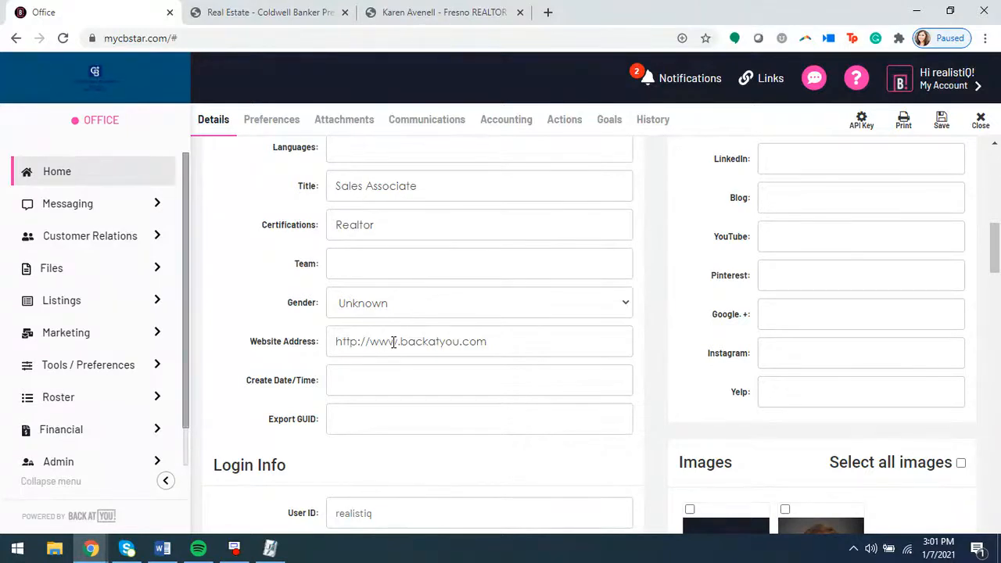
pyautogui.moveTo(318, 345); pyautogui.dragTo(250, 343)
pyautogui.moveTo(263, 381); pyautogui.dragTo(267, 380)
pyautogui.moveTo(325, 345); pyautogui.dragTo(250, 347)
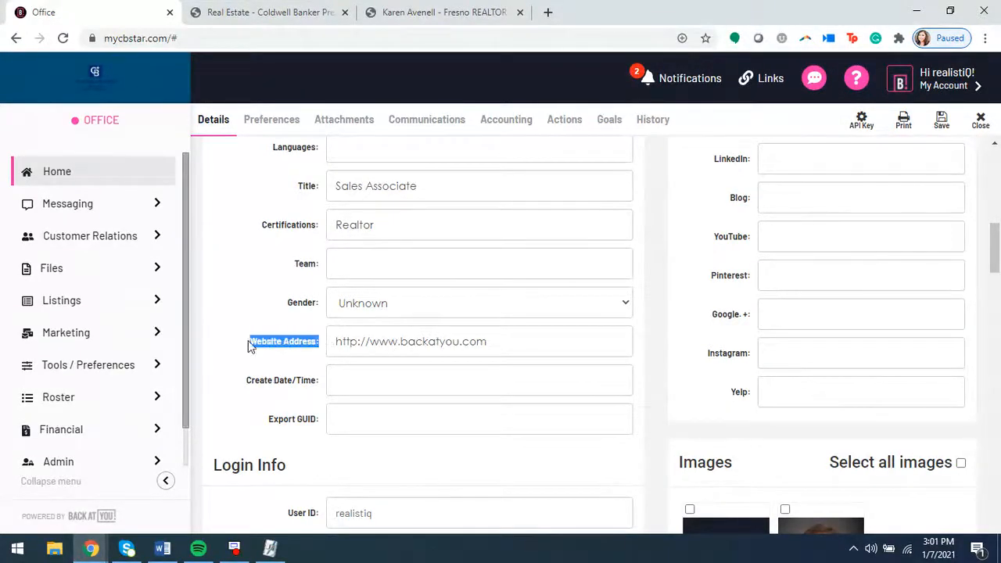
pyautogui.click(227, 346)
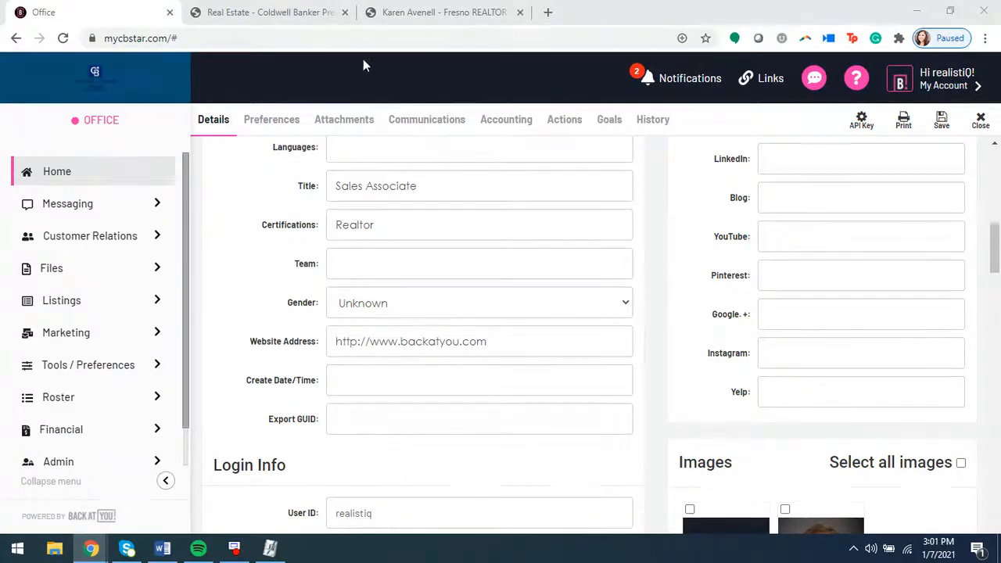
pyautogui.click(201, 38)
pyautogui.rightClick(158, 40)
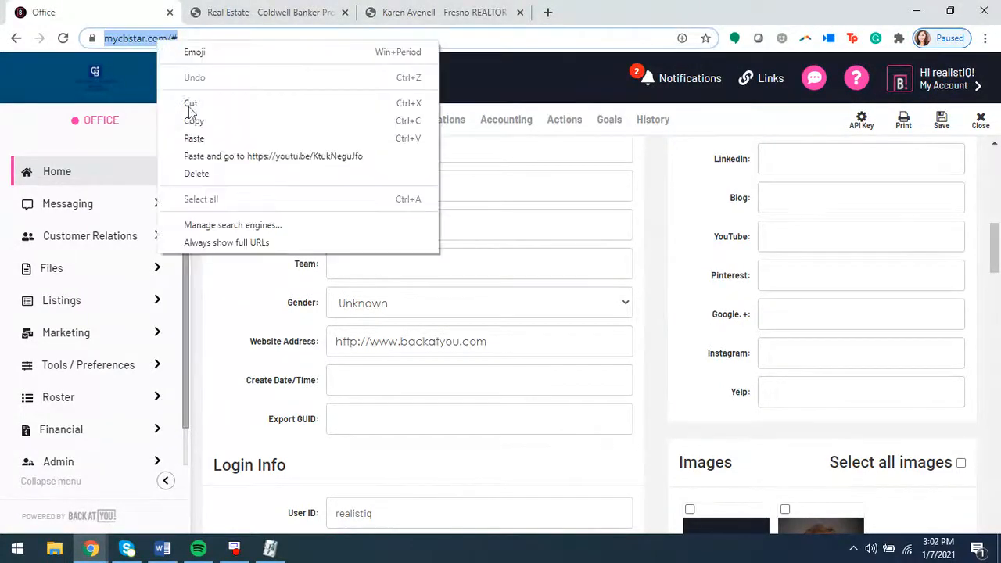
pyautogui.click(698, 159)
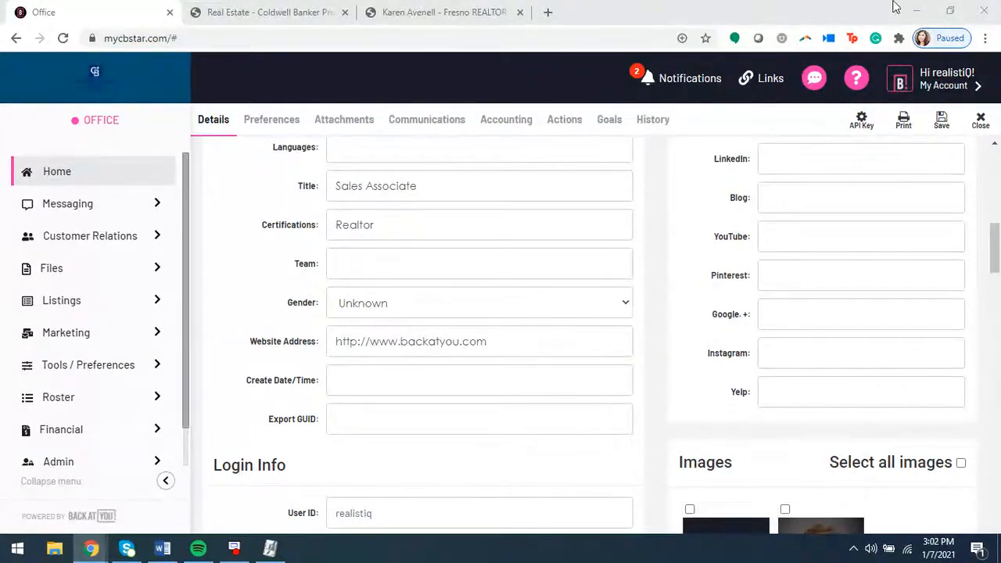
# Bring the real estate business's Facebook page into this browser window and copy its web address
pyautogui.moveTo(893, 3); pyautogui.dragTo(594, 16)
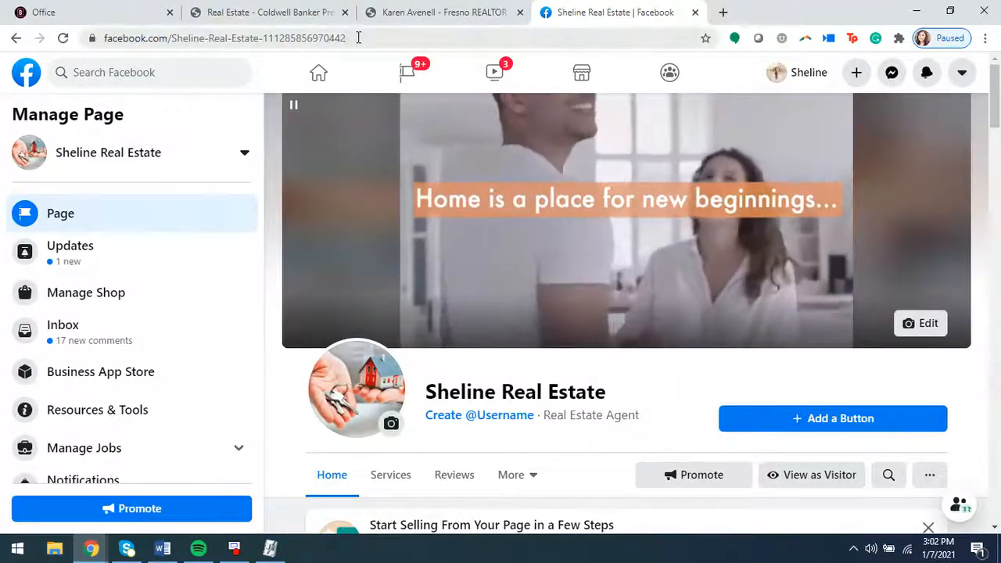
pyautogui.click(297, 39)
pyautogui.rightClick(297, 39)
pyautogui.click(338, 117)
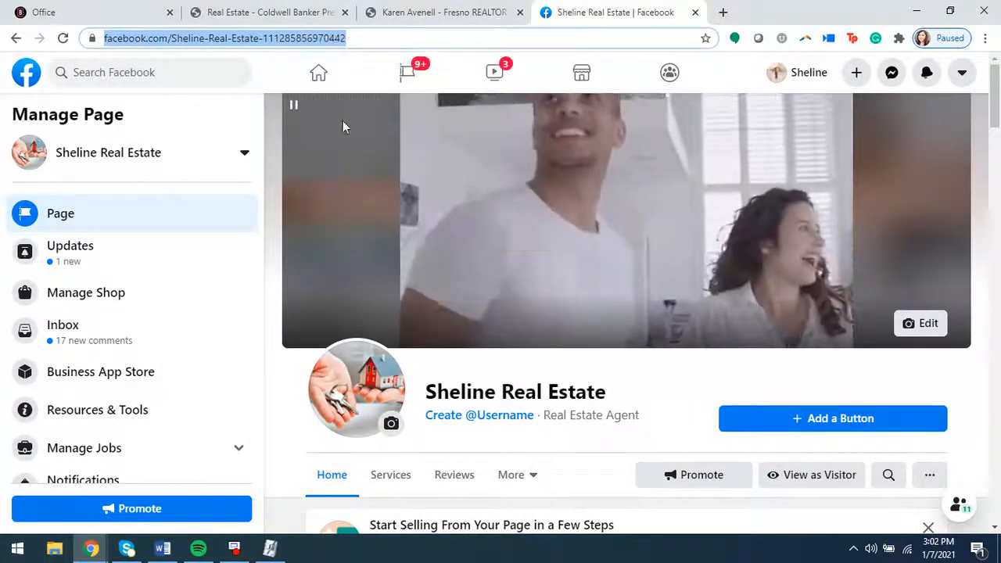
# Return to the Office profile and paste the copied page address into its Facebook link field
pyautogui.click(78, 11)
pyautogui.scroll(5, 775, 168)
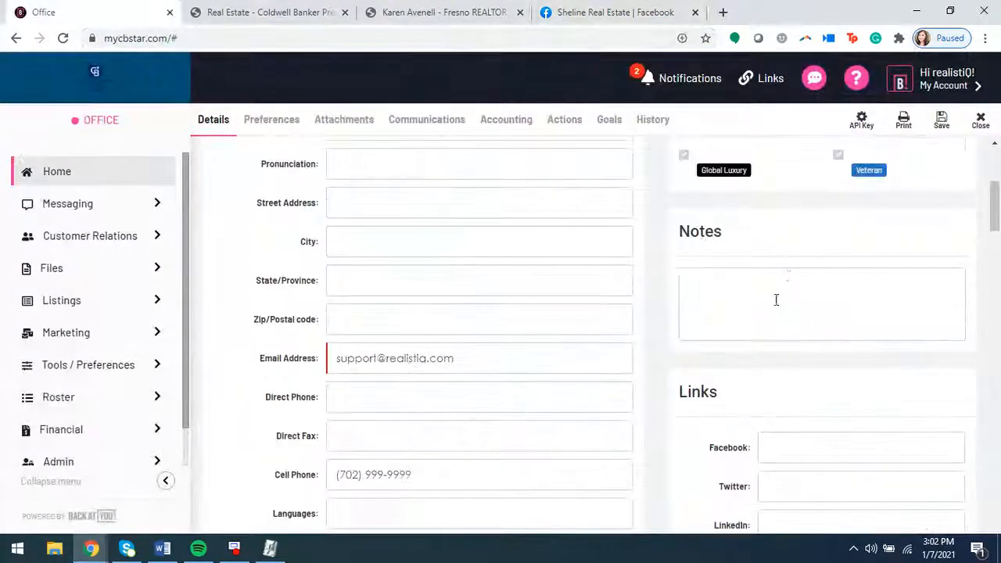
pyautogui.scroll(-2, 775, 297)
pyautogui.rightClick(776, 305)
pyautogui.click(818, 419)
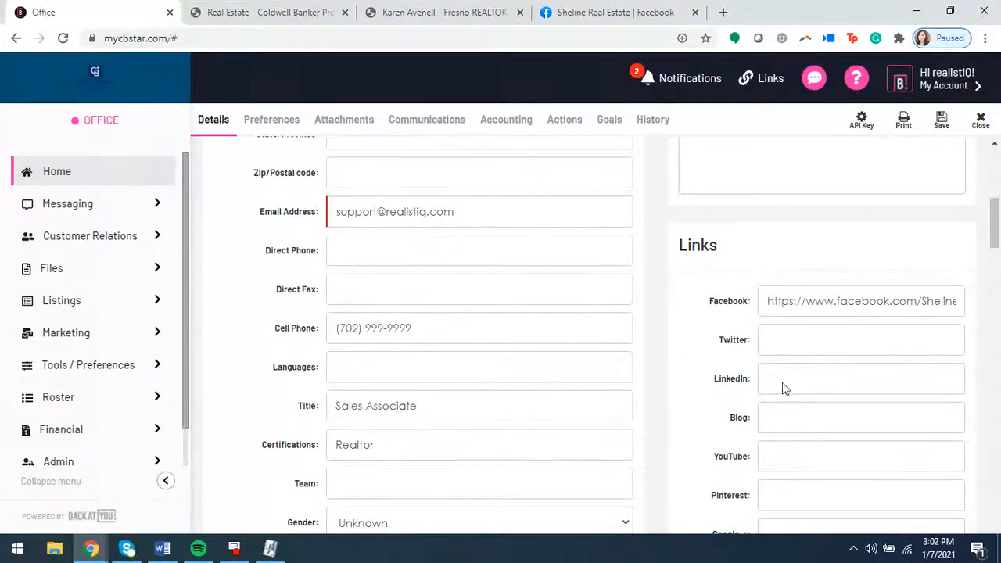
pyautogui.scroll(-1, 770, 422)
pyautogui.scroll(1, 766, 433)
# Check the contact details beside the photo on the agent's website page, returning to the Office profile
pyautogui.click(450, 10)
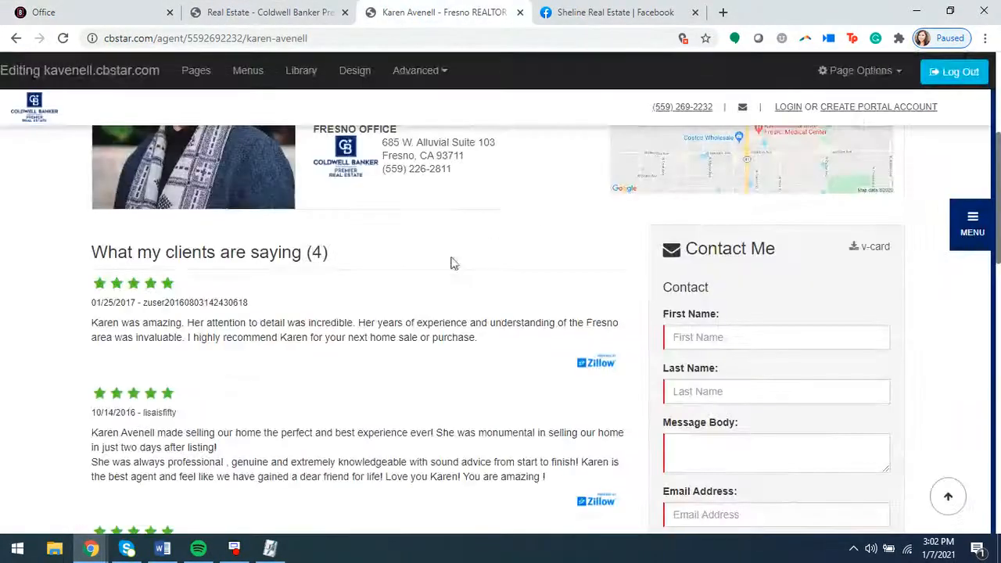
pyautogui.scroll(2, 449, 261)
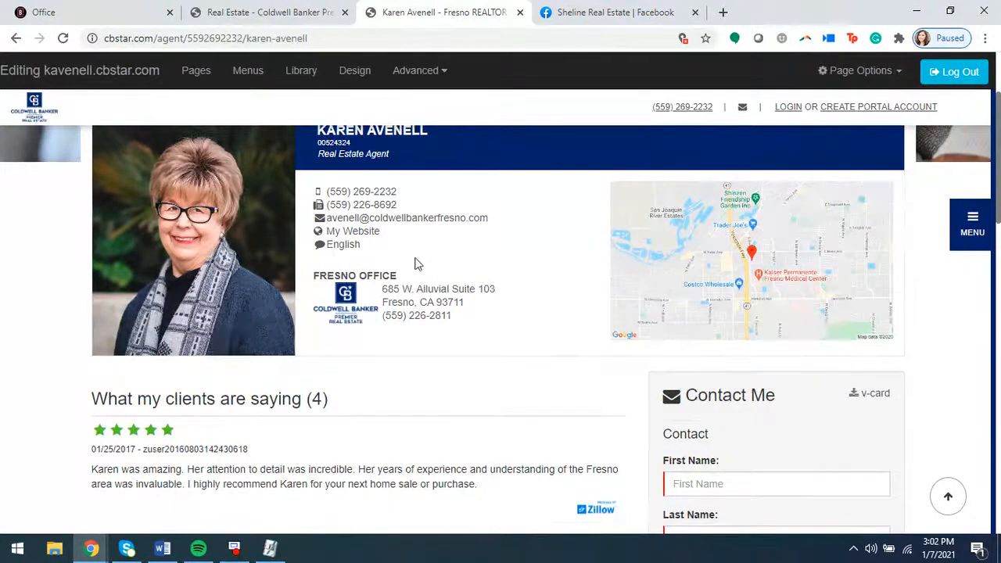
pyautogui.click(110, 13)
# Clear the Facebook link from the Office profile and close the Facebook page
pyautogui.scroll(-2, 742, 413)
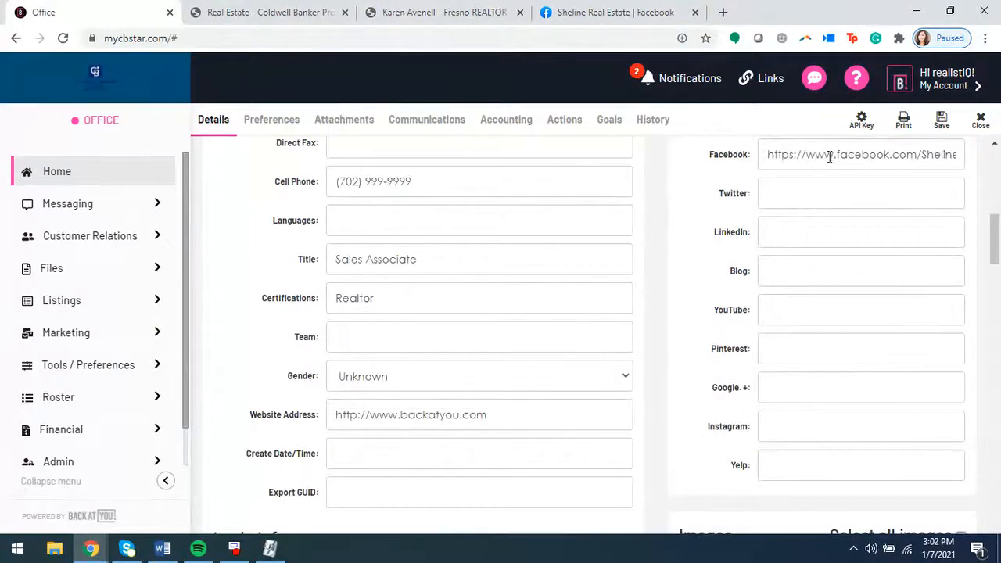
pyautogui.click(826, 158)
pyautogui.hotkey('ctrl', 'a')
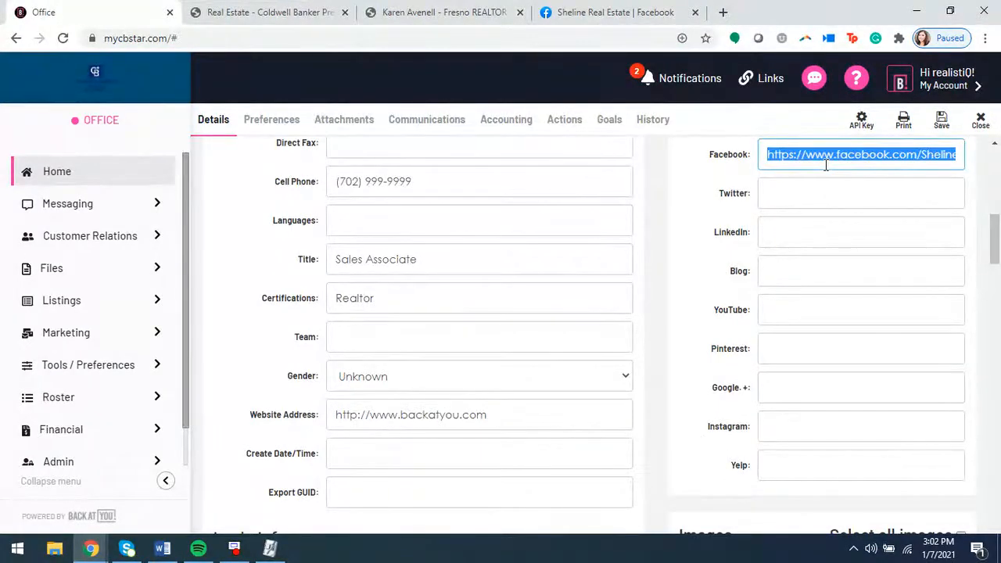
pyautogui.press('BackSpace')
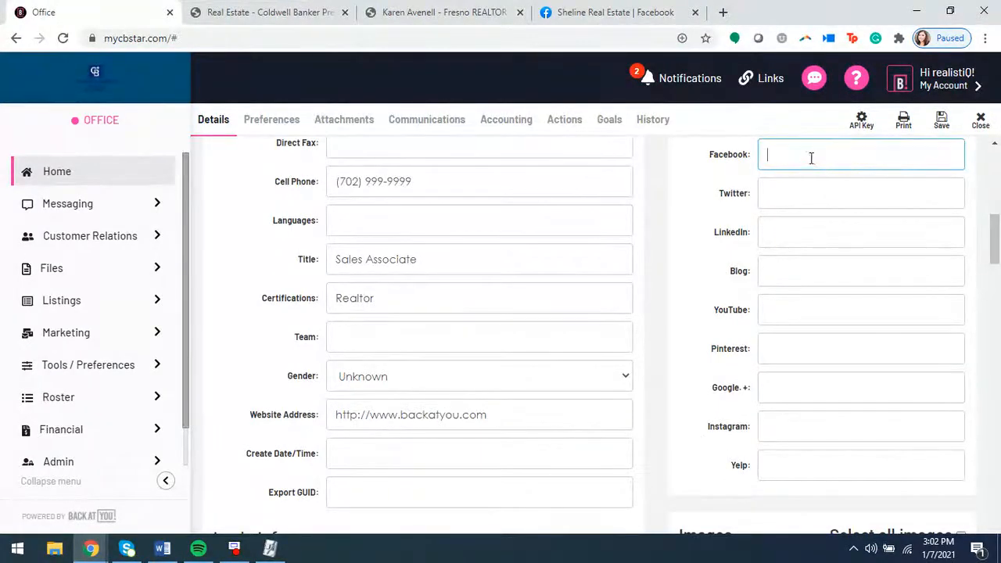
pyautogui.click(694, 13)
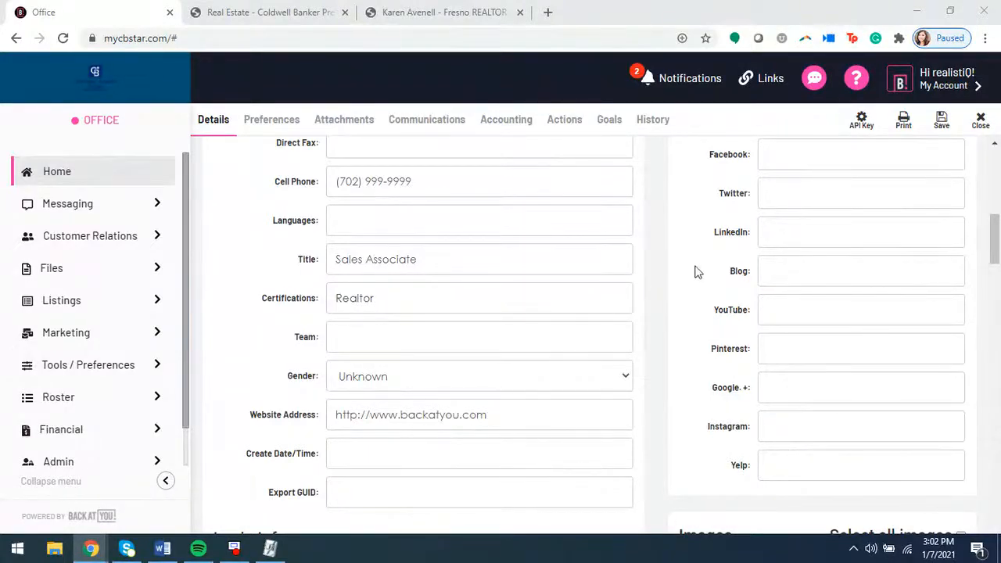
# Compare the profile's Images section with the agent page photo and try reordering the second image
pyautogui.scroll(-5, 651, 305)
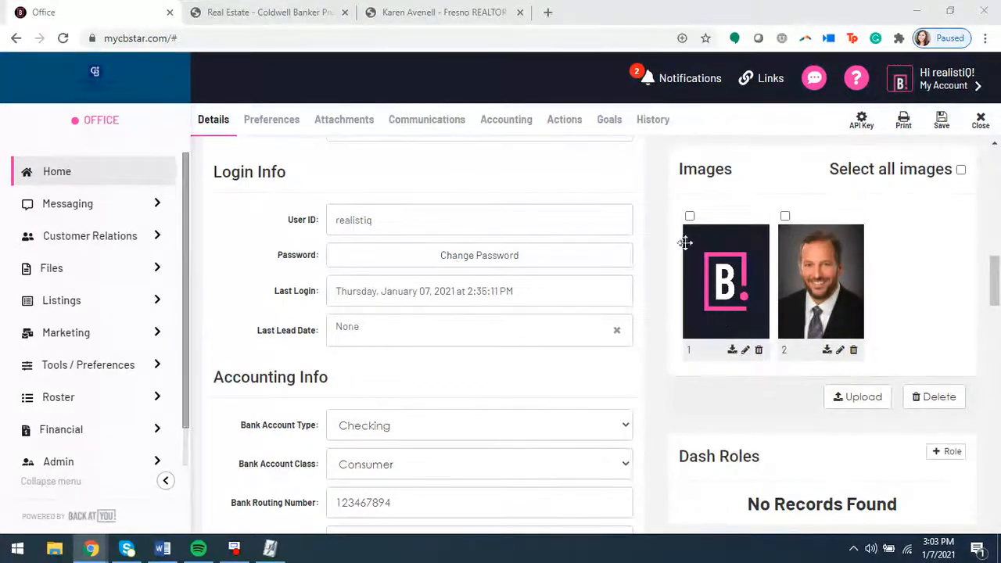
pyautogui.click(426, 12)
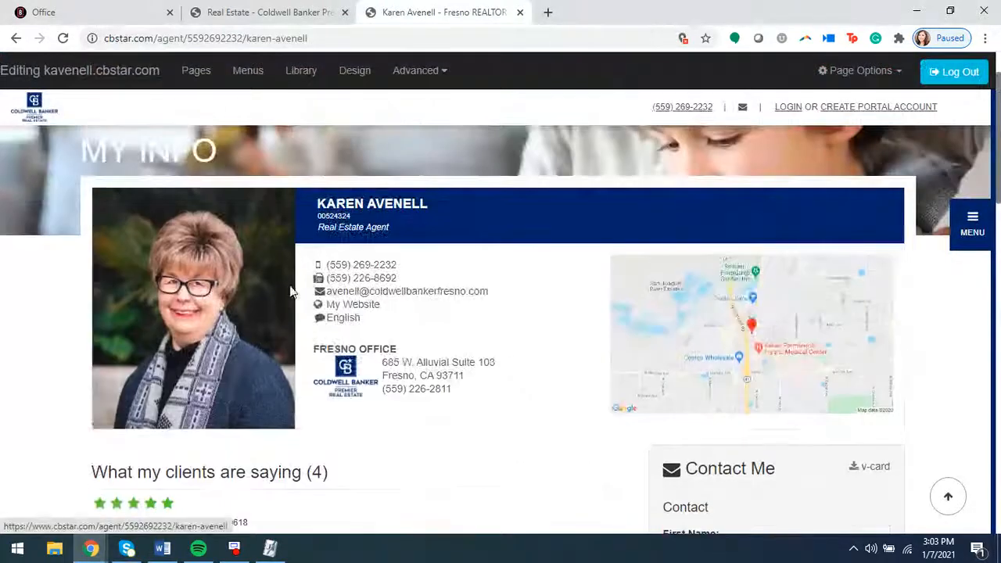
pyautogui.click(154, 10)
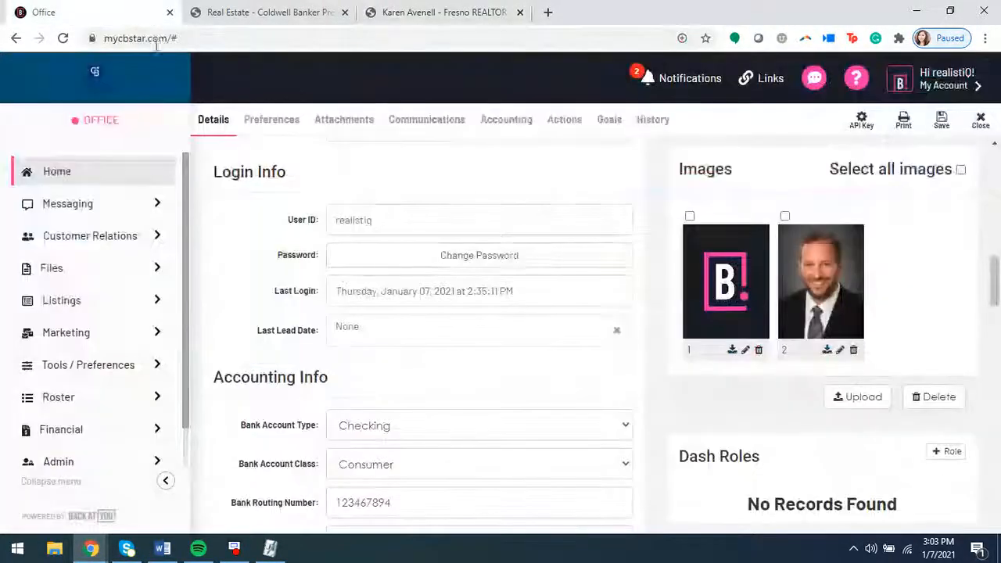
pyautogui.moveTo(831, 285); pyautogui.dragTo(856, 283)
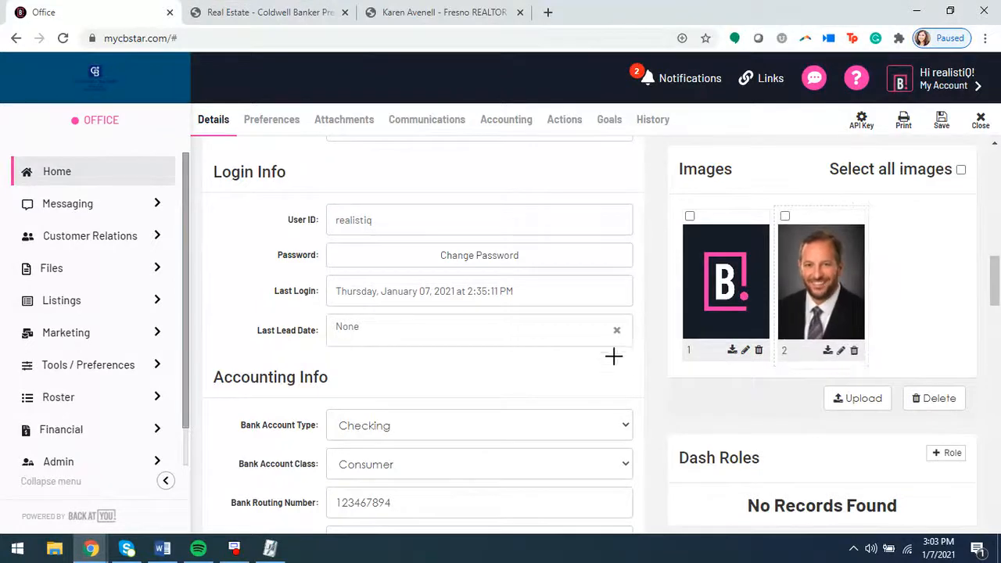
# Find the profile text in the Profiles section and compare it with the layout of the agent's website page
pyautogui.scroll(-2, 663, 362)
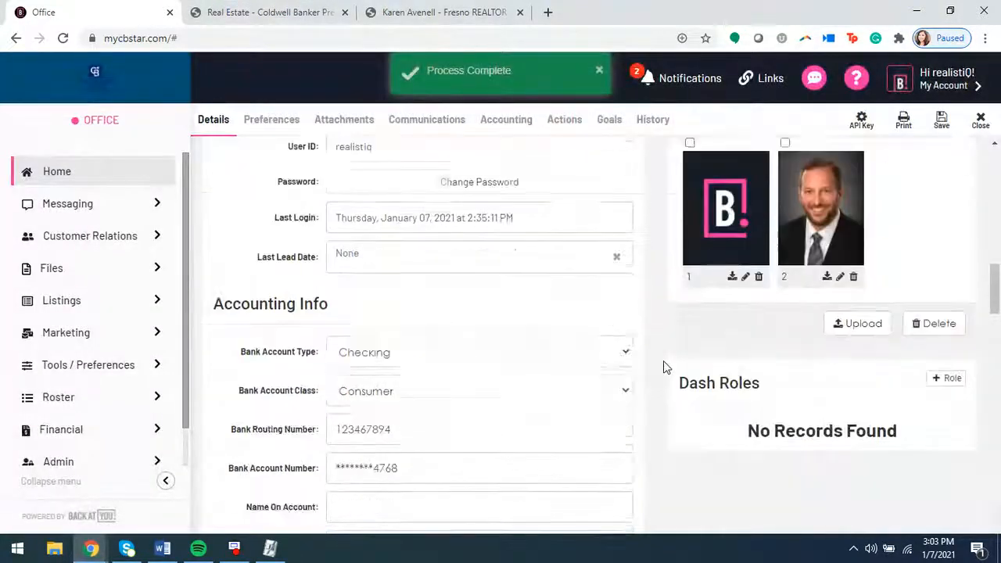
pyautogui.scroll(-2, 663, 362)
pyautogui.scroll(-10, 663, 367)
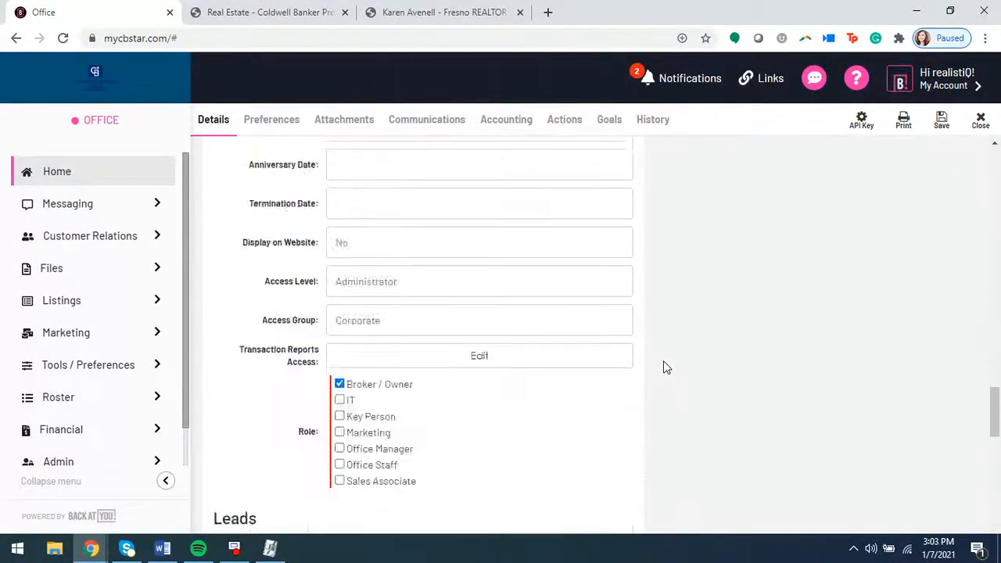
pyautogui.scroll(-5, 664, 360)
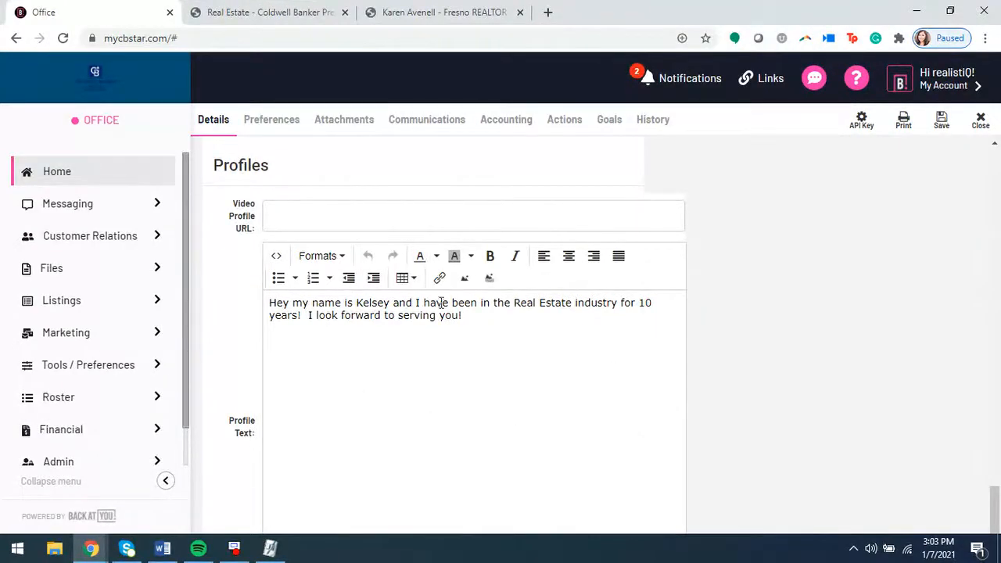
pyautogui.click(438, 13)
pyautogui.scroll(-2, 418, 346)
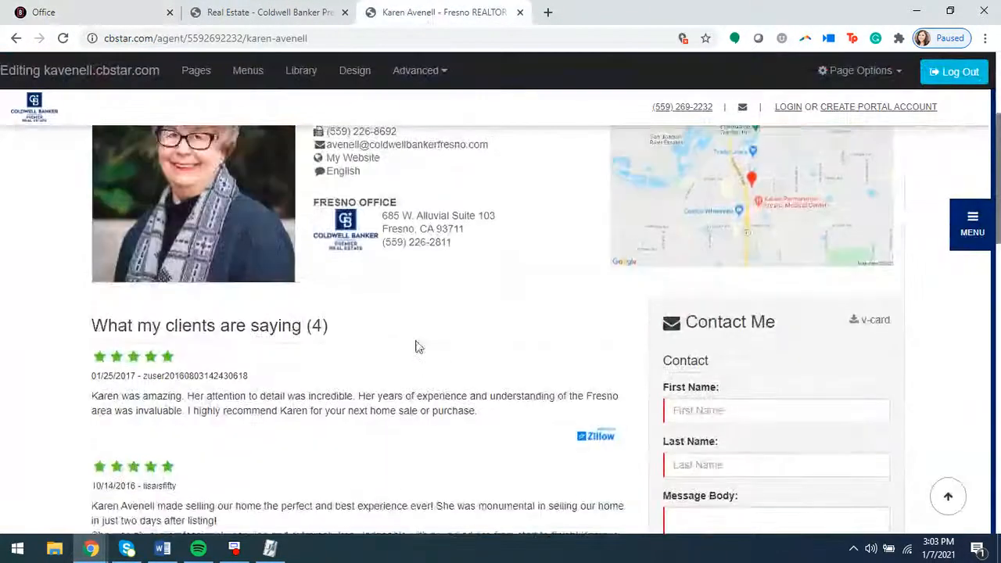
pyautogui.scroll(2, 418, 346)
# Return to the Profiles section in the Office back end and place the cursor in the Video Profile URL field
pyautogui.click(113, 14)
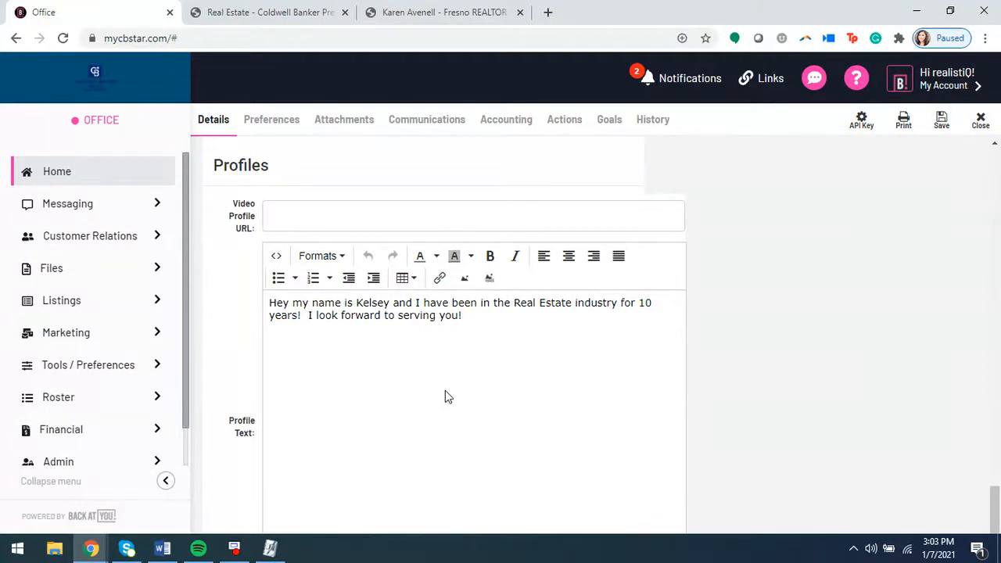
pyautogui.scroll(-1, 450, 407)
pyautogui.scroll(1, 407, 352)
pyautogui.click(274, 216)
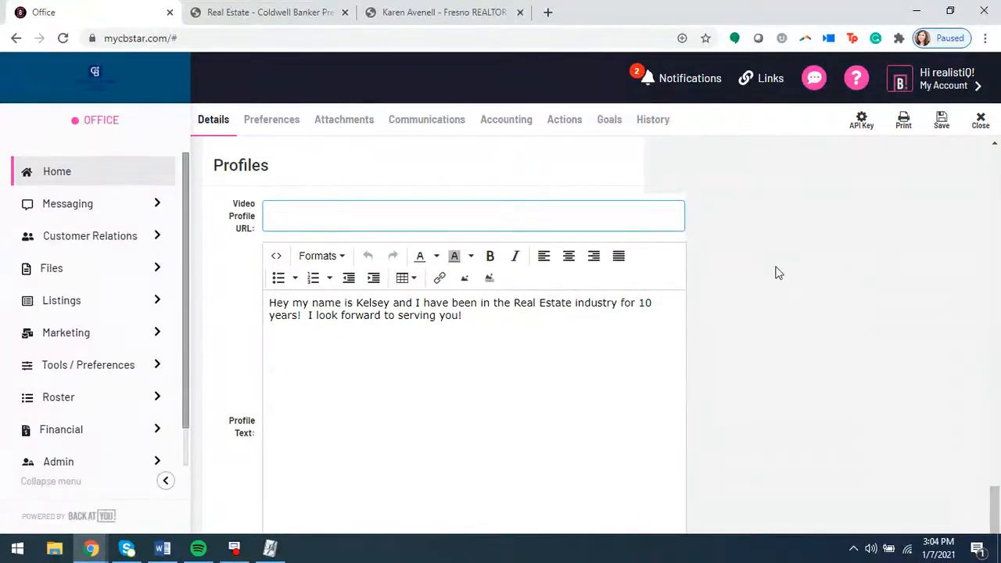
# Review the agent's website page again, from the contact details and client testimonials to the active and recently sold listings
pyautogui.click(436, 14)
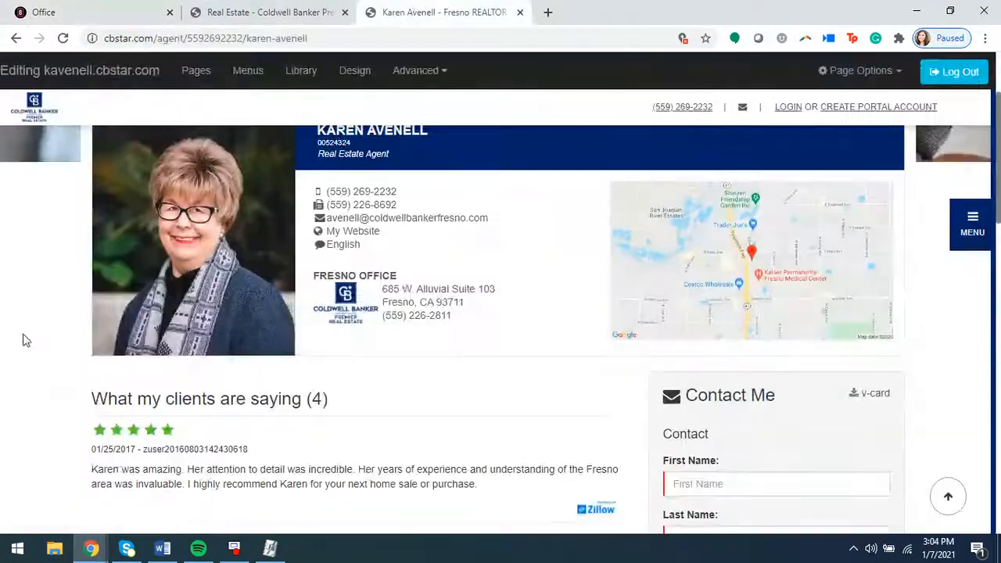
pyautogui.scroll(-2, 16, 317)
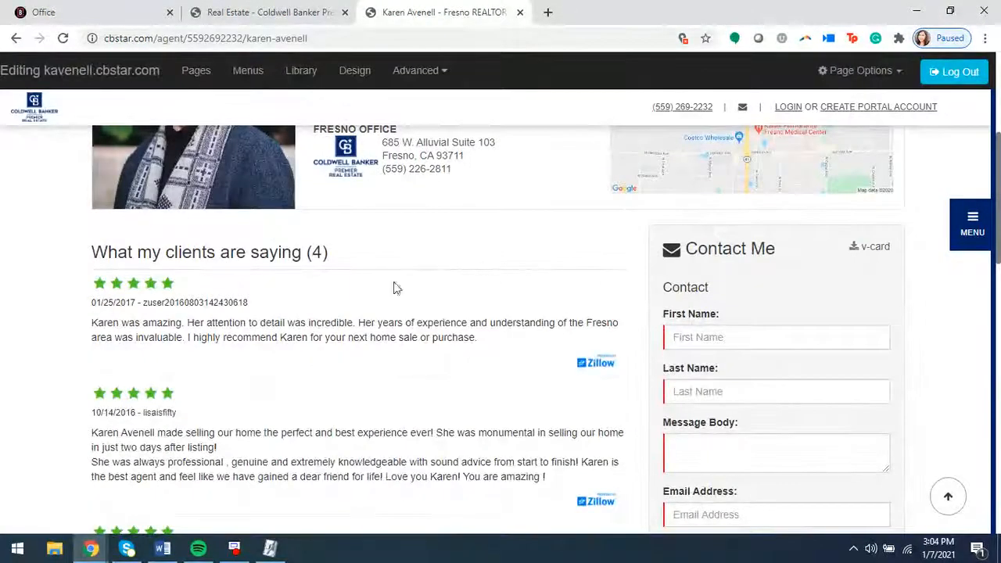
pyautogui.scroll(-5, 429, 294)
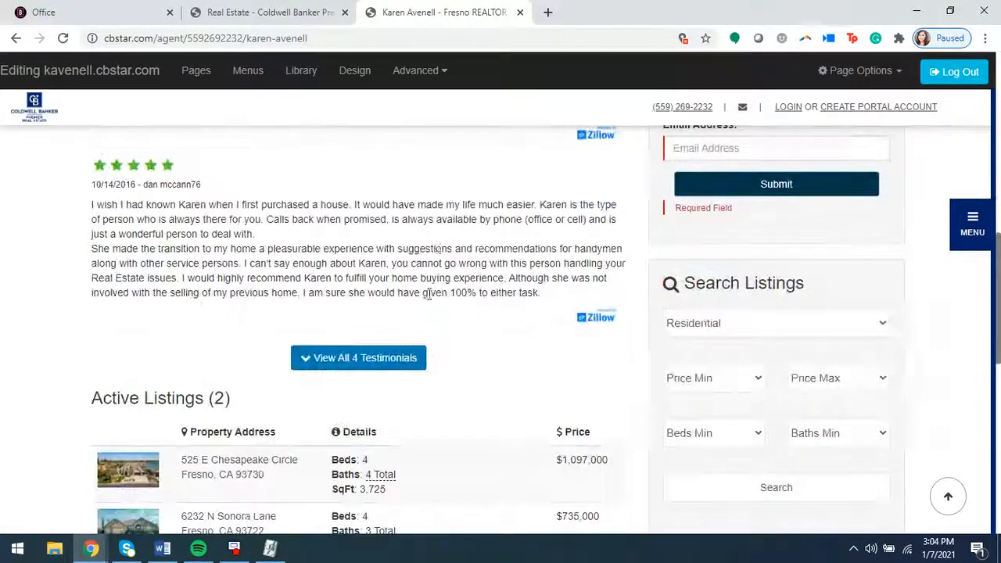
pyautogui.scroll(4, 428, 294)
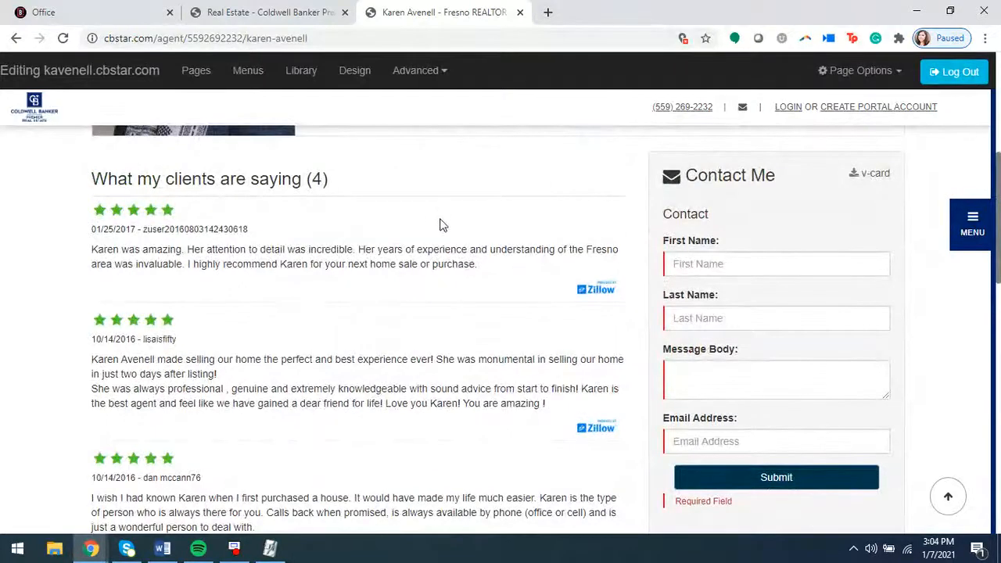
pyautogui.scroll(-1, 440, 235)
pyautogui.scroll(2, 424, 380)
pyautogui.scroll(-1, 456, 388)
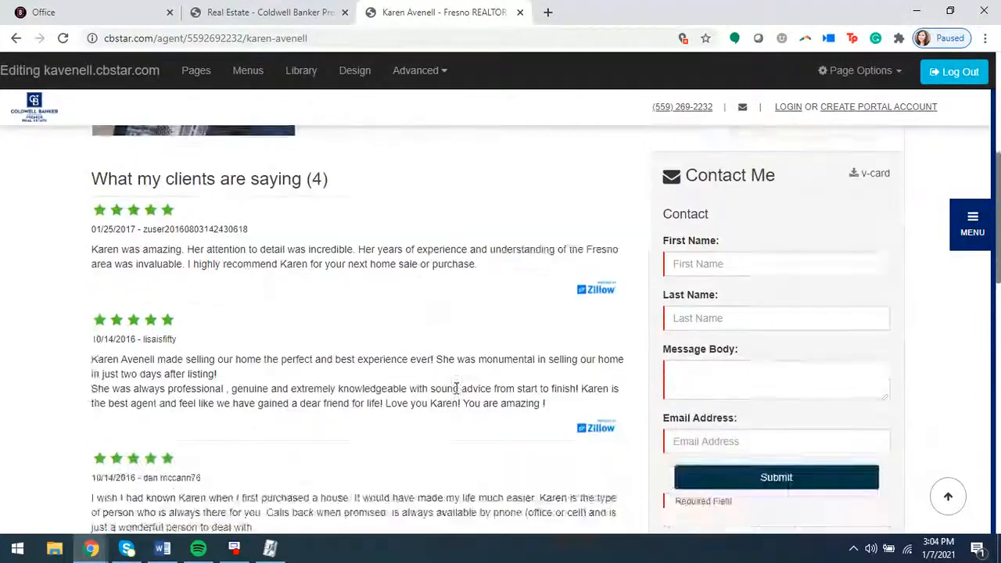
pyautogui.scroll(-5, 456, 389)
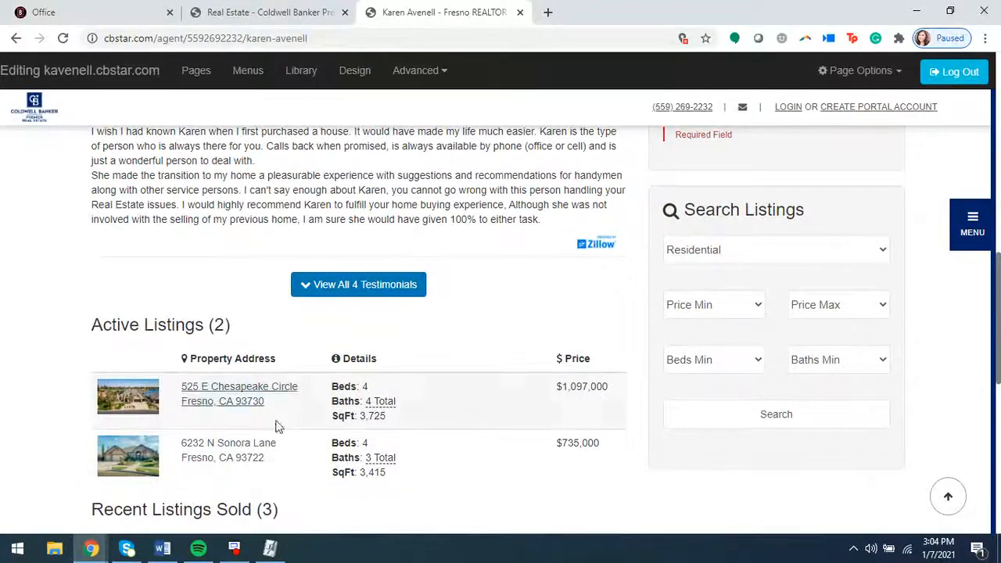
pyautogui.scroll(-5, 318, 343)
pyautogui.scroll(5, 318, 342)
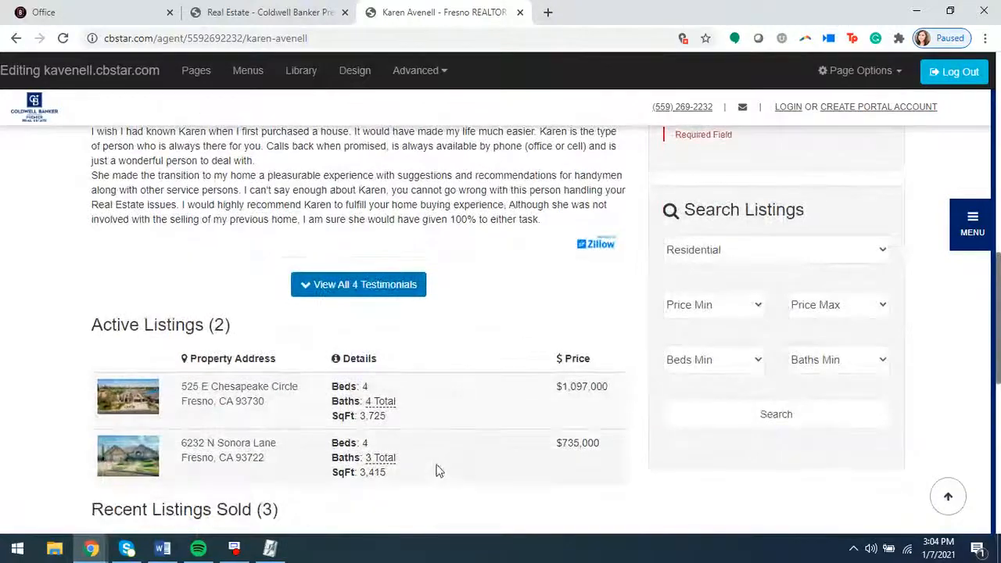
pyautogui.scroll(-2, 505, 440)
pyautogui.scroll(4, 500, 458)
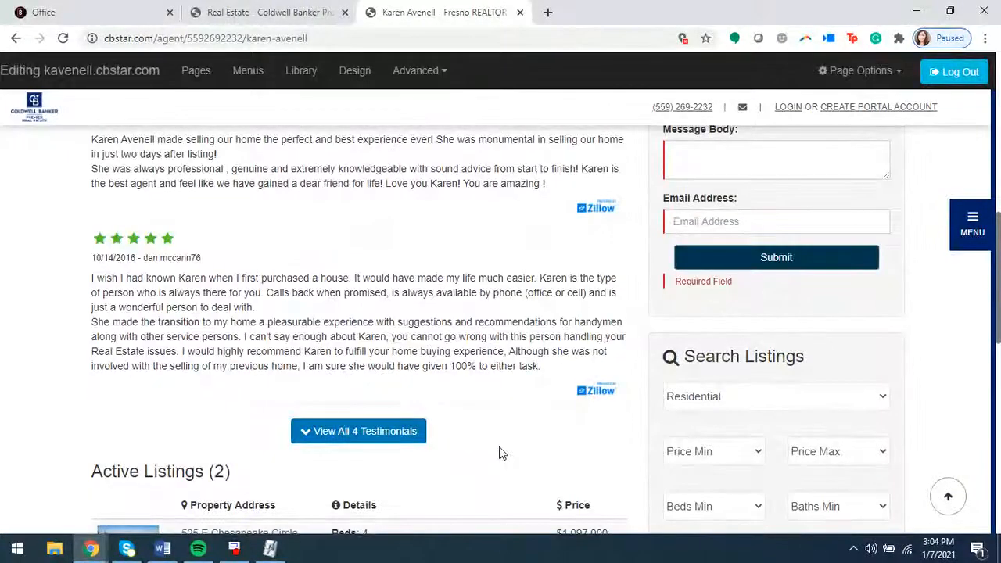
# Return to the Office back end and find the Zillow and realSatisfied testimonial settings in the profile's Preferences
pyautogui.scroll(3, 501, 455)
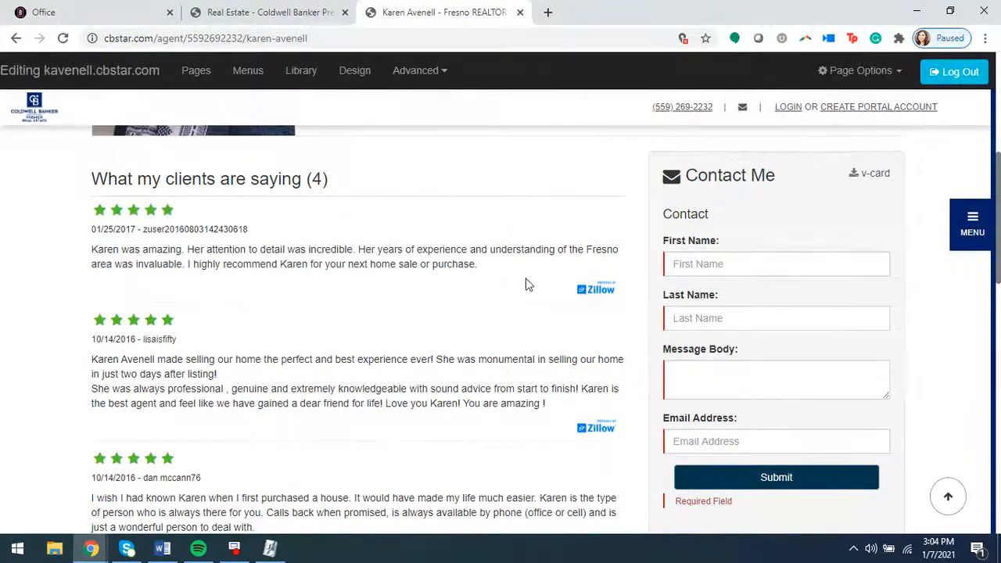
pyautogui.click(82, 11)
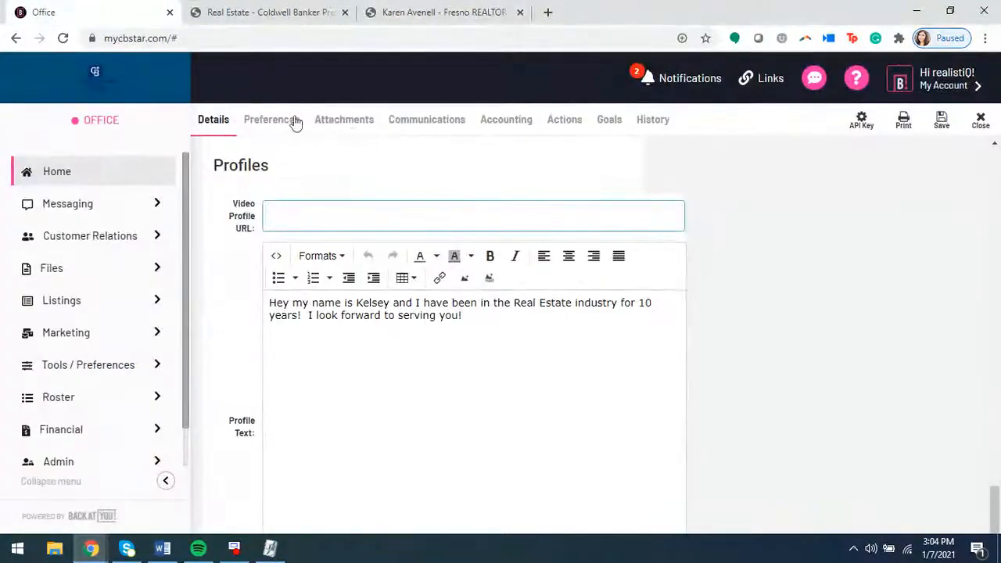
pyautogui.click(268, 128)
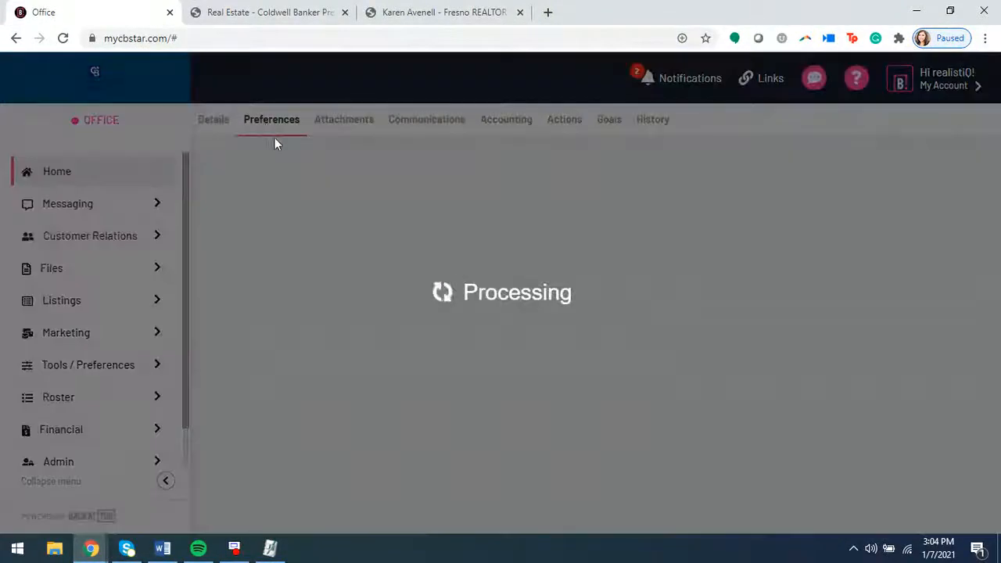
pyautogui.scroll(-8, 321, 232)
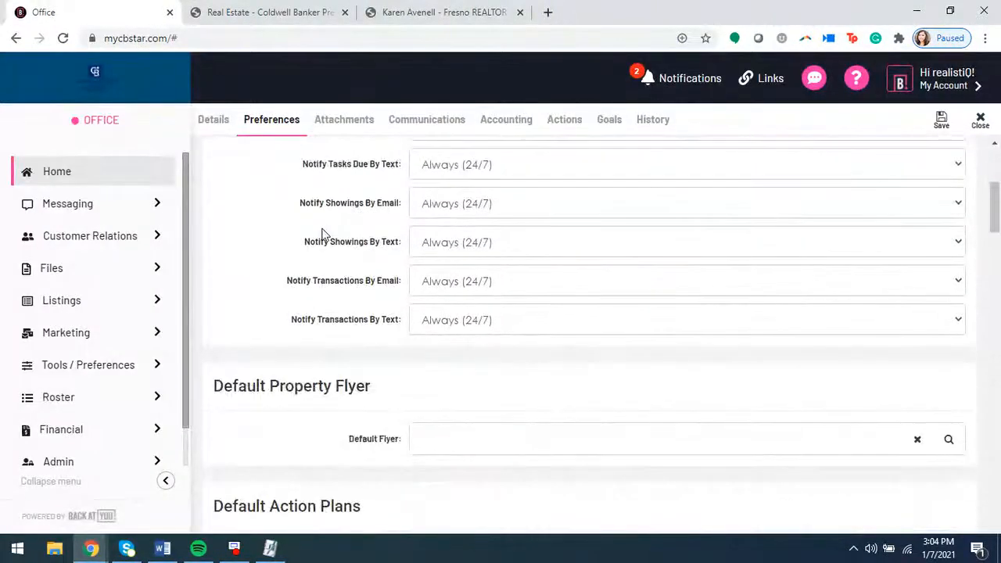
pyautogui.scroll(-15, 321, 232)
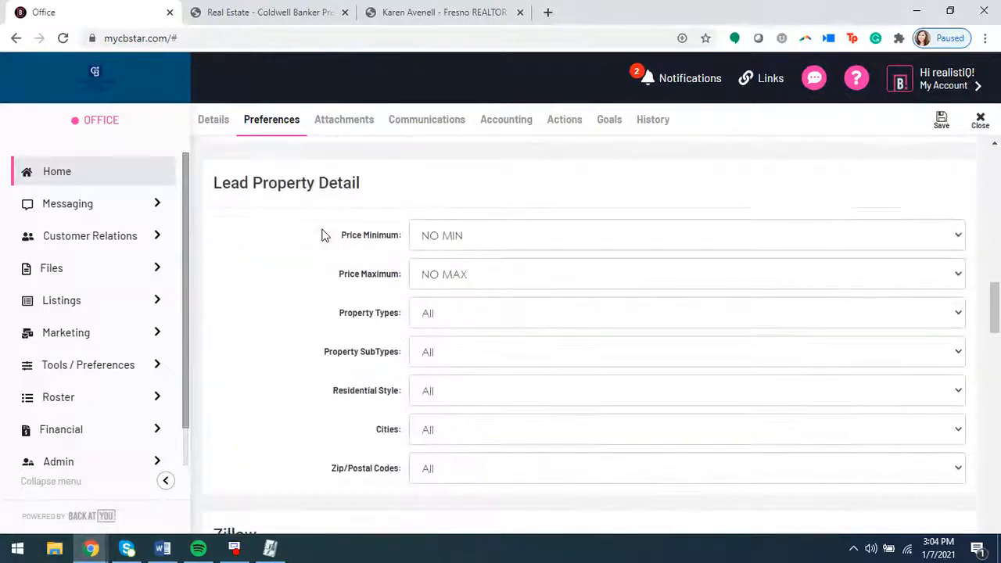
pyautogui.scroll(-2, 320, 235)
pyautogui.scroll(1, 385, 260)
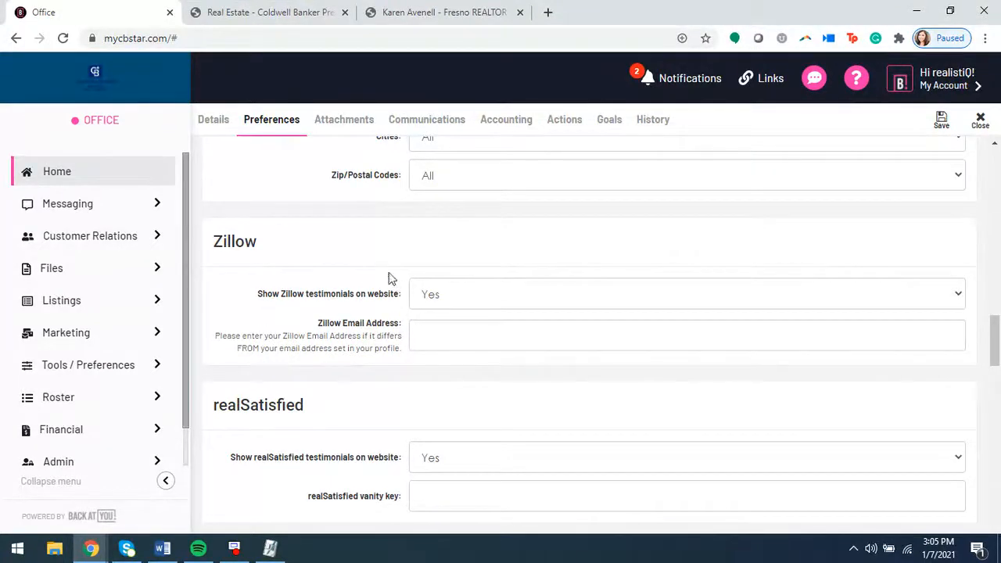
# Check the Zillow Email Address and realSatisfied vanity key fields against the client testimonials on the agent's website page
pyautogui.click(443, 335)
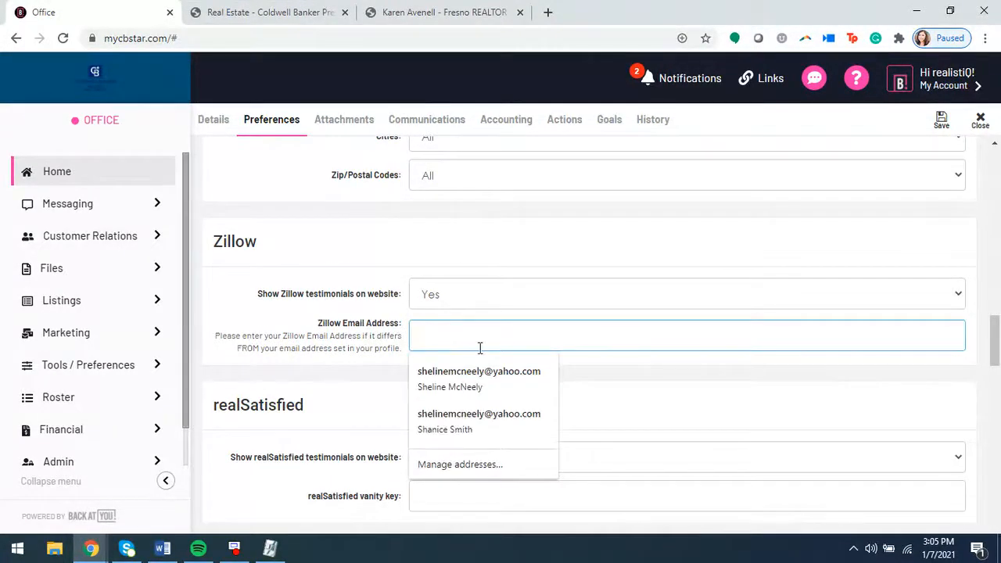
pyautogui.click(625, 381)
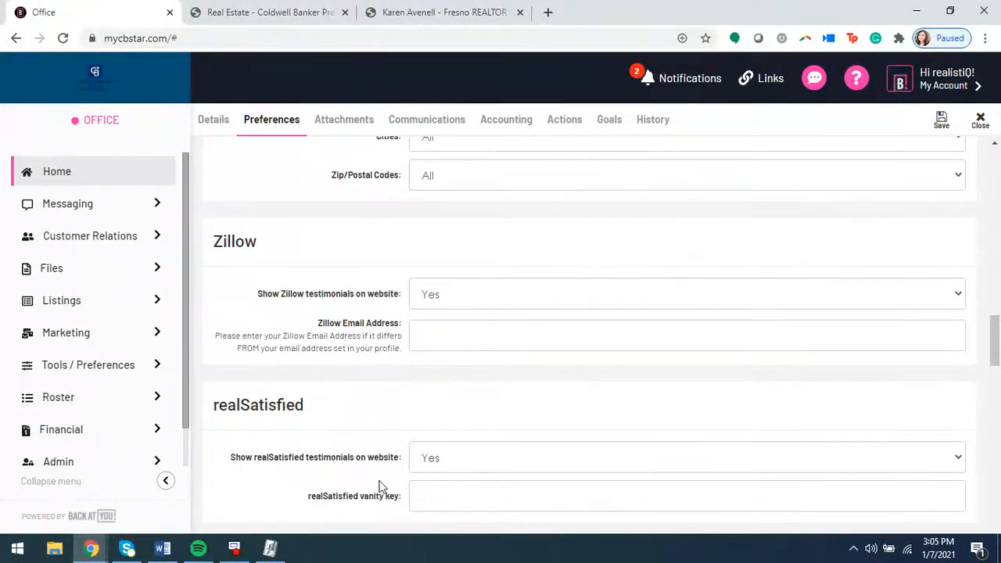
pyautogui.scroll(-1, 356, 451)
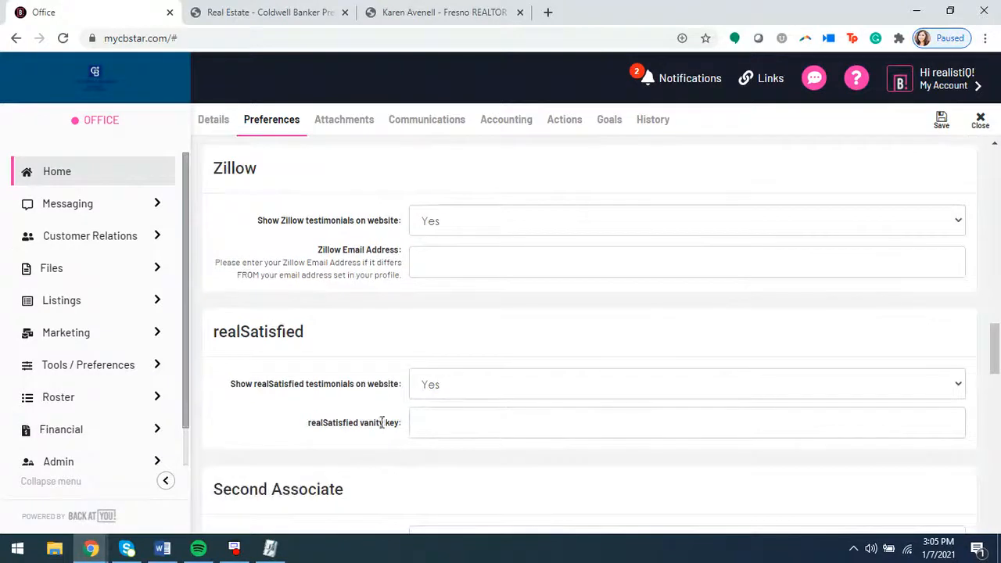
pyautogui.click(453, 426)
pyautogui.click(265, 436)
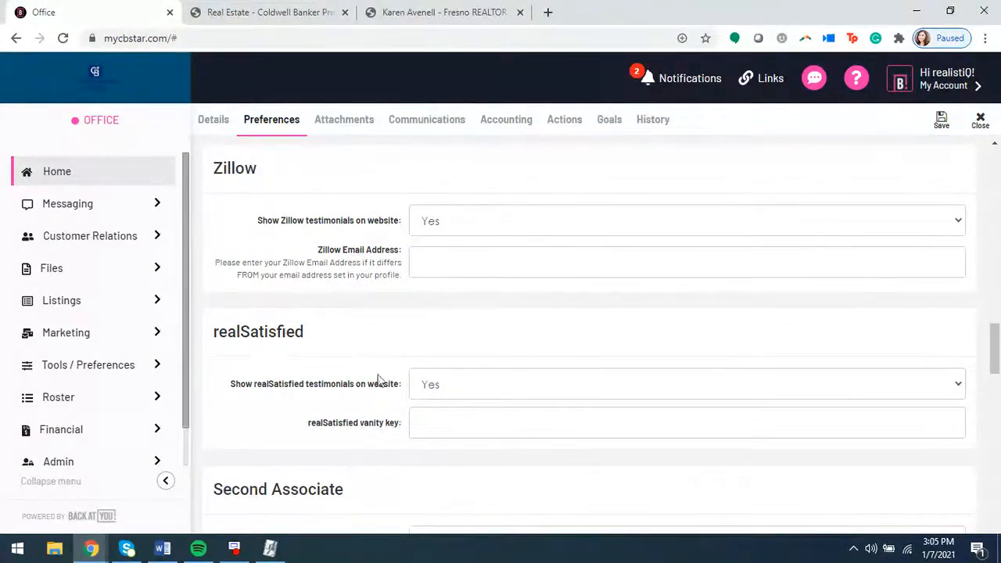
pyautogui.scroll(1, 391, 439)
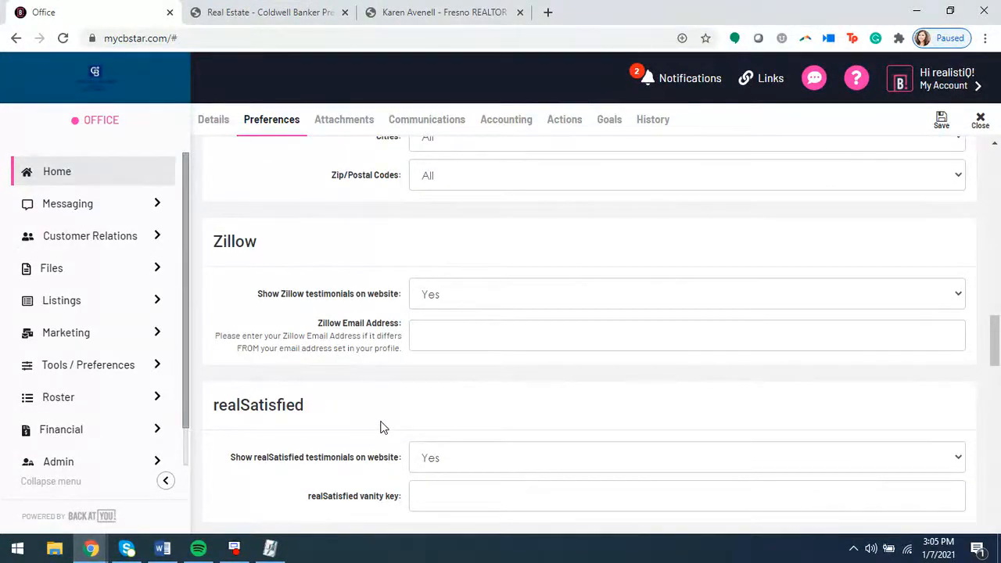
pyautogui.click(419, 19)
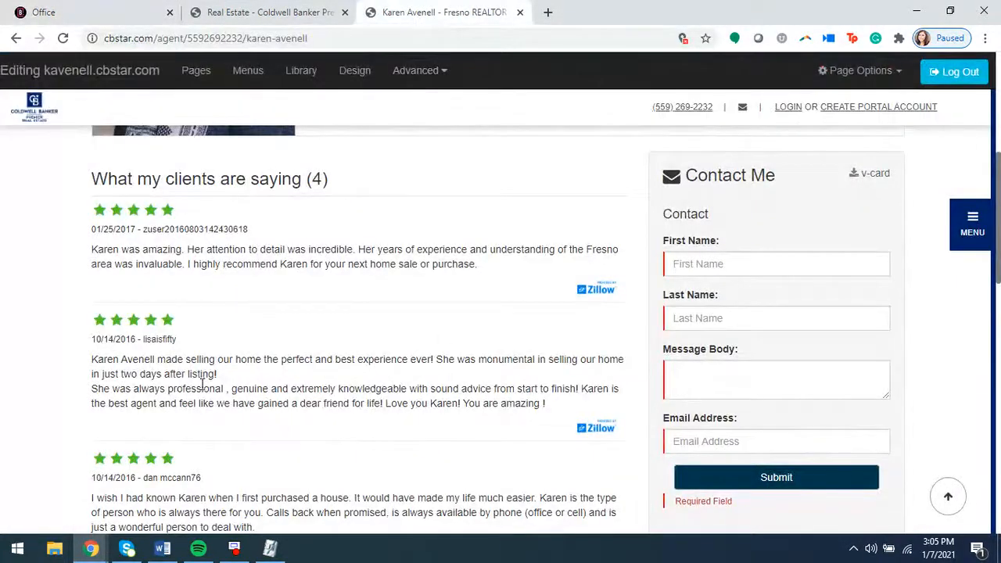
pyautogui.click(55, 9)
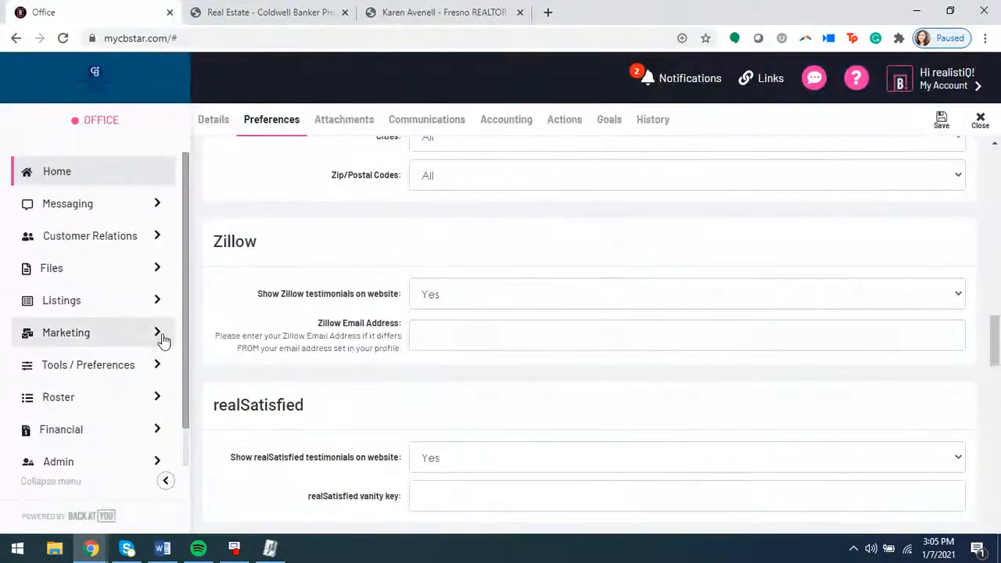
# Open the Testimonials list under Marketing and start a new testimonial
pyautogui.click(117, 336)
pyautogui.scroll(-3, 321, 327)
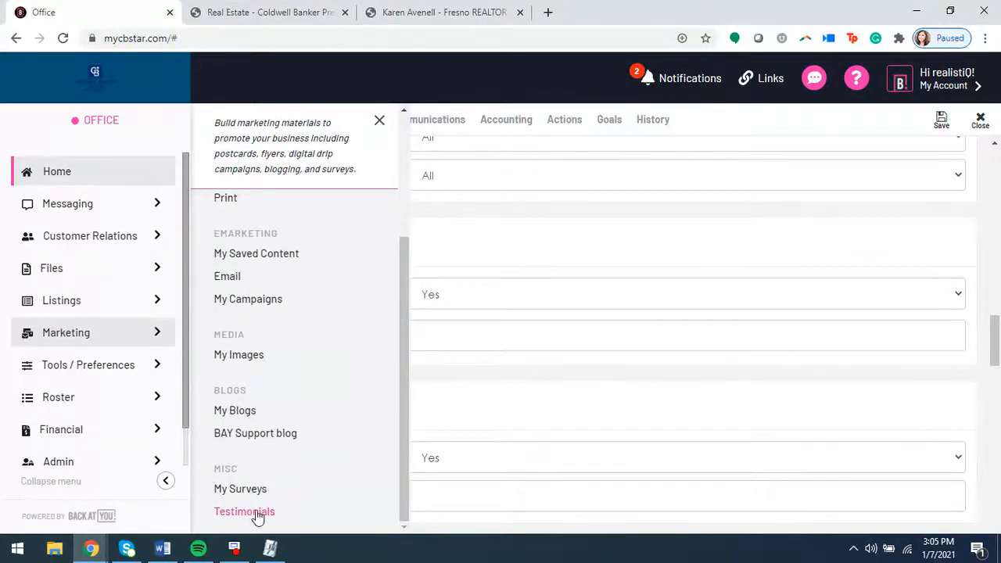
pyautogui.click(244, 513)
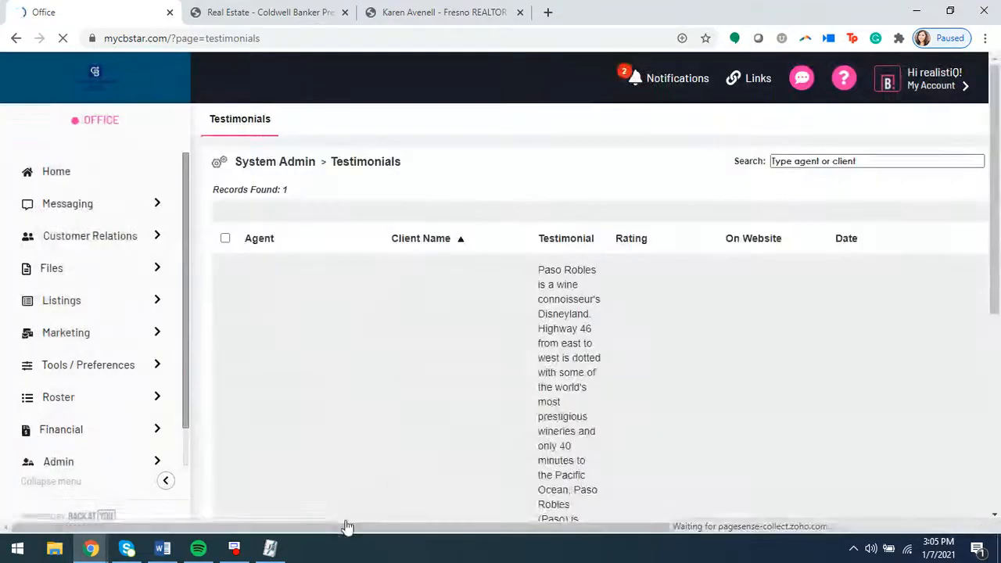
pyautogui.moveTo(370, 528); pyautogui.dragTo(592, 526)
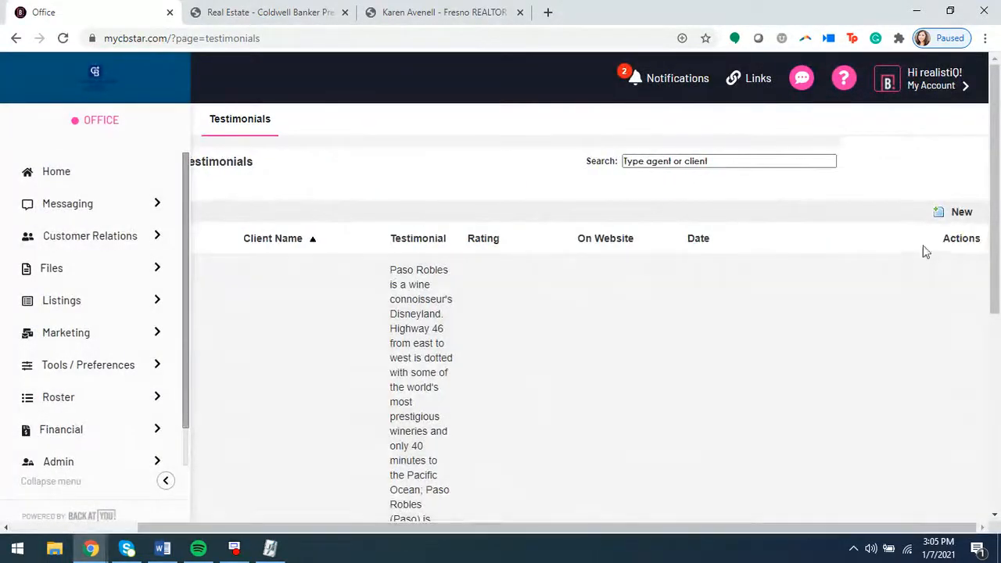
pyautogui.click(956, 212)
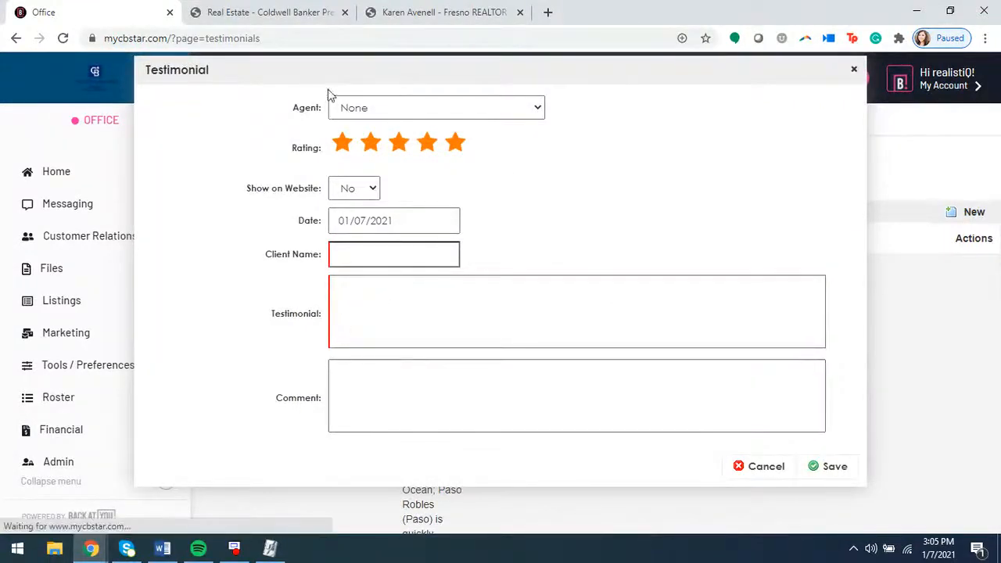
# Look through the Agent choices in the new testimonial form without selecting an agent
pyautogui.moveTo(294, 109); pyautogui.dragTo(318, 110)
pyautogui.click(322, 112)
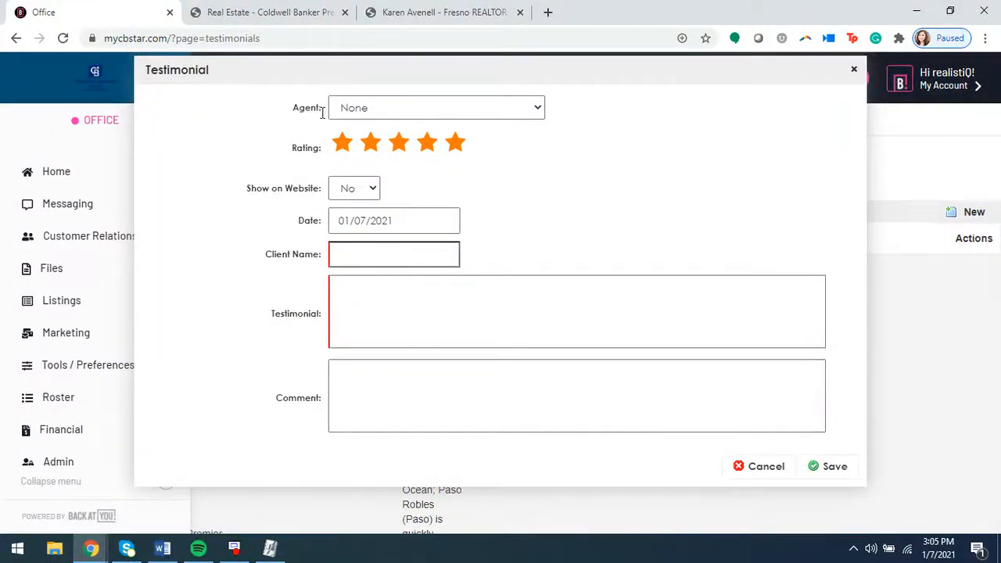
pyautogui.click(516, 106)
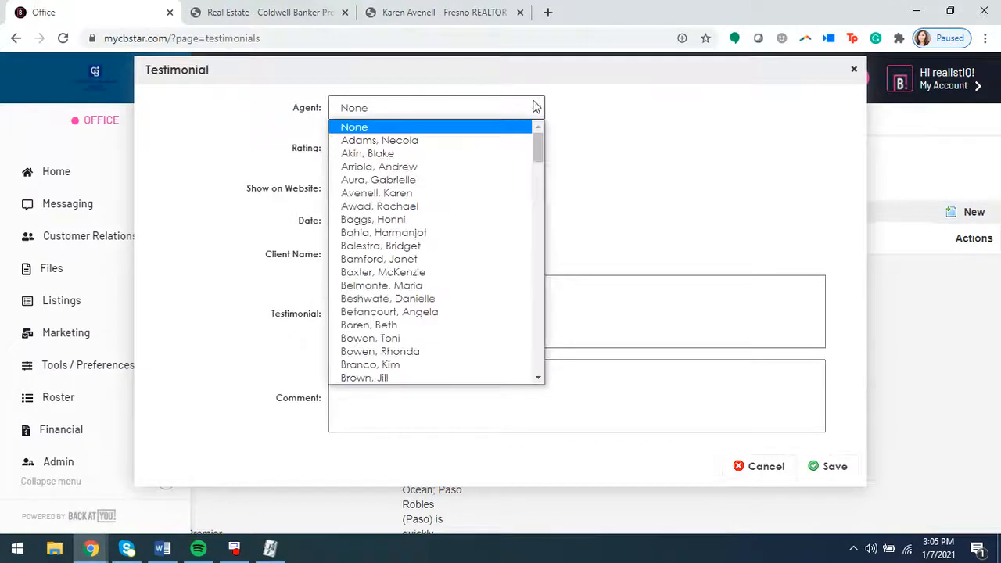
pyautogui.click(680, 172)
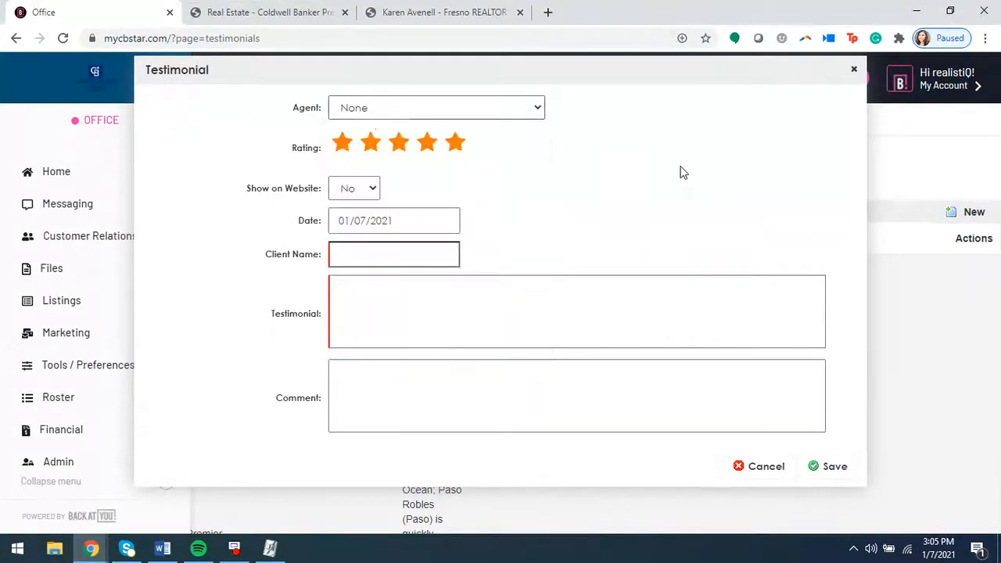
pyautogui.click(410, 116)
pyautogui.click(251, 172)
# Browse back to November 2020 in the testimonial's date calendar and set Show on Website to Yes
pyautogui.click(370, 194)
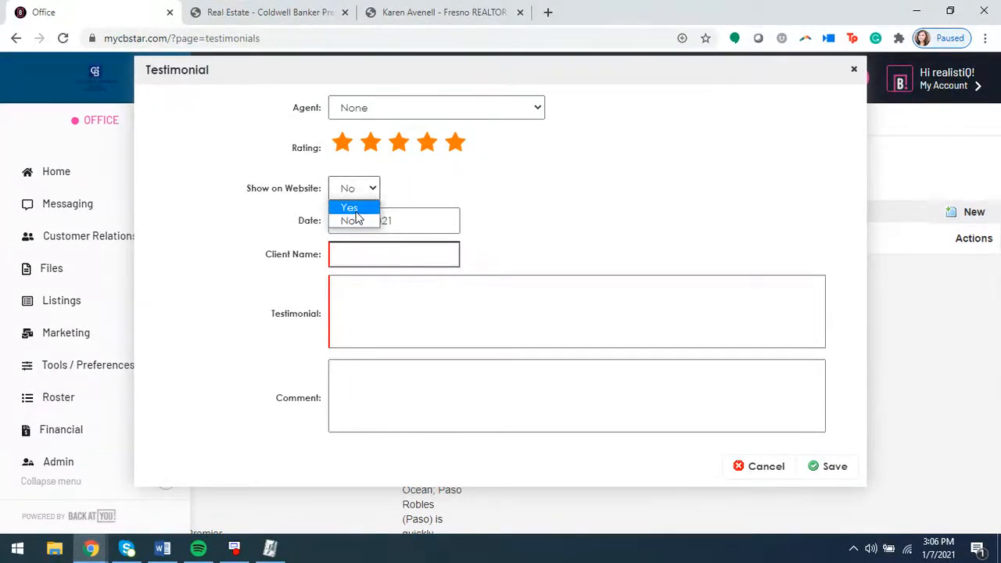
pyautogui.click(349, 221)
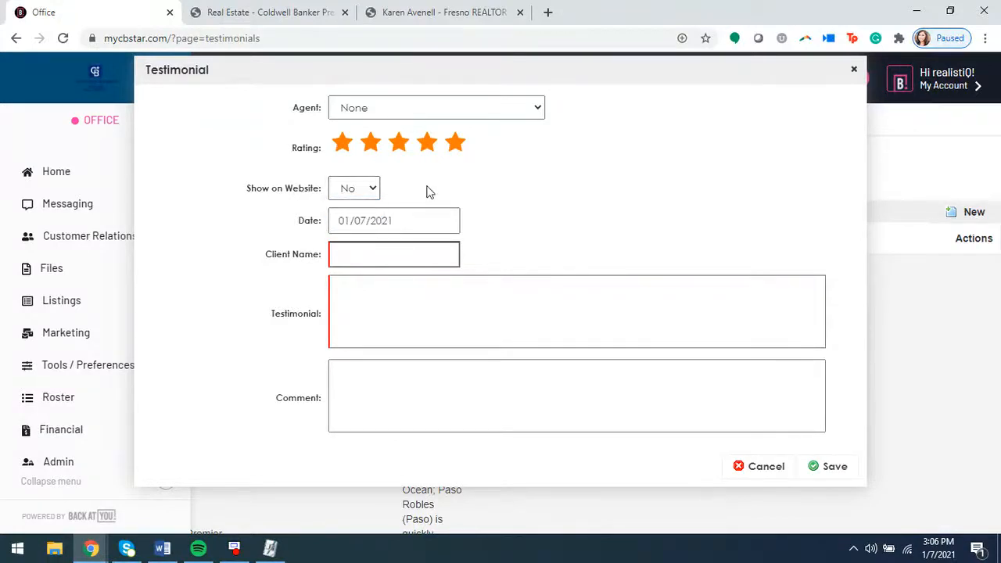
pyautogui.click(411, 223)
pyautogui.click(343, 248)
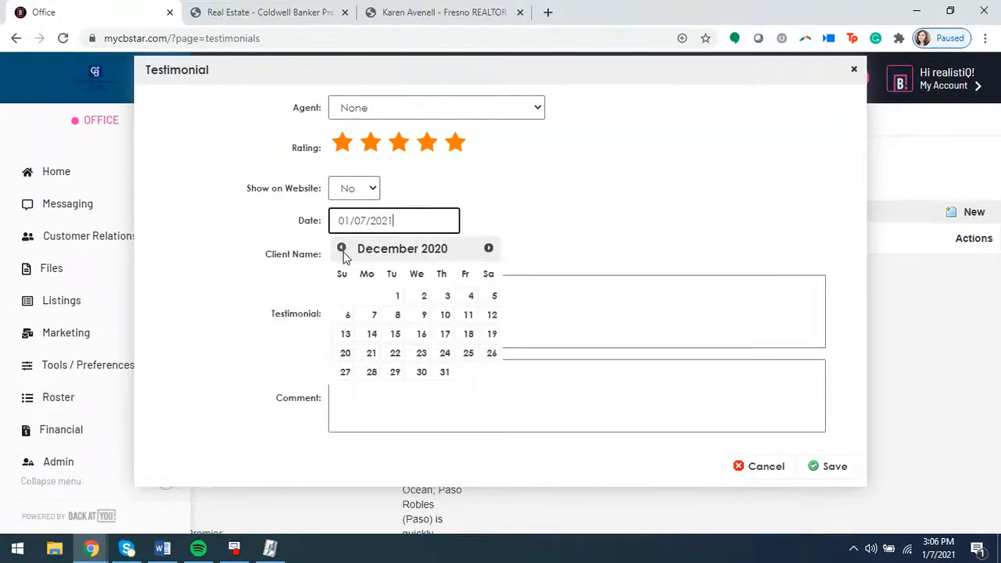
pyautogui.click(343, 248)
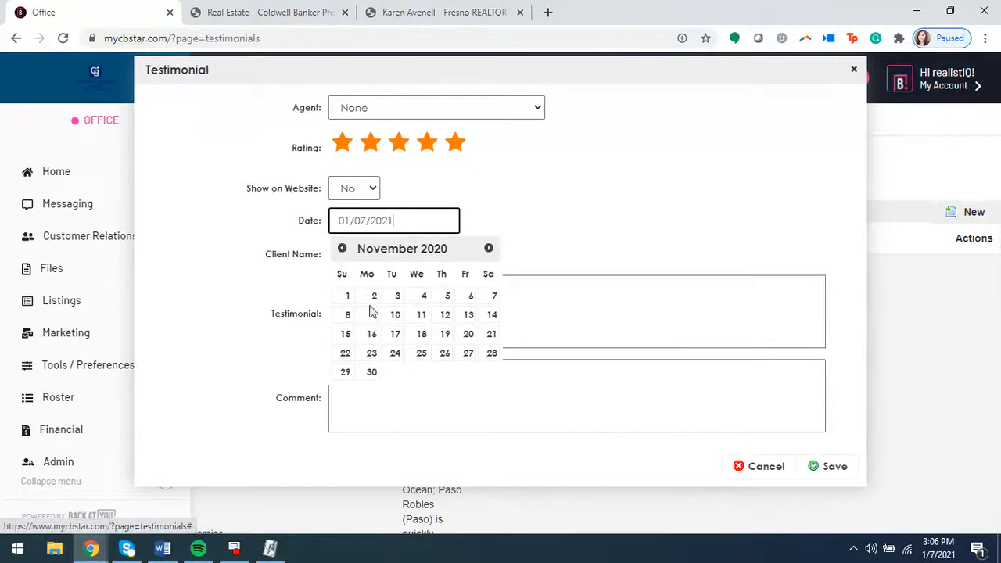
pyautogui.press('Tab')
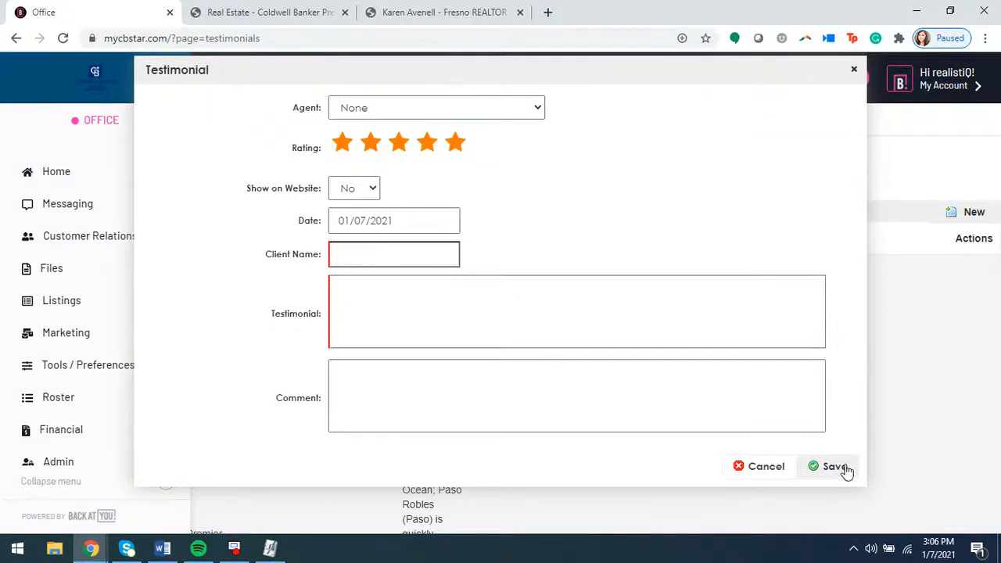
pyautogui.click(365, 190)
pyautogui.click(362, 205)
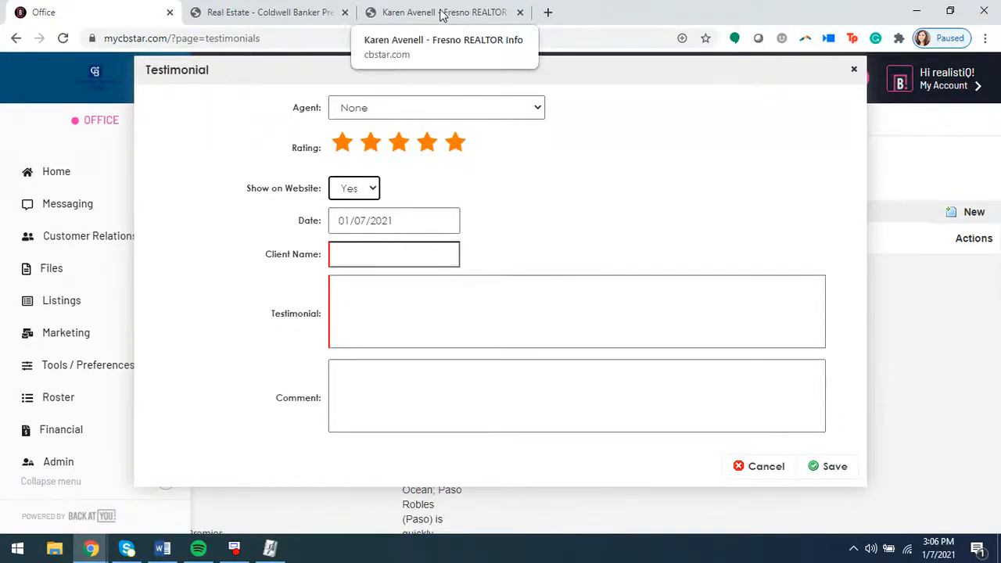
# Review where client testimonials appear on the agent's website page, between the contact details and active listings
pyautogui.click(441, 14)
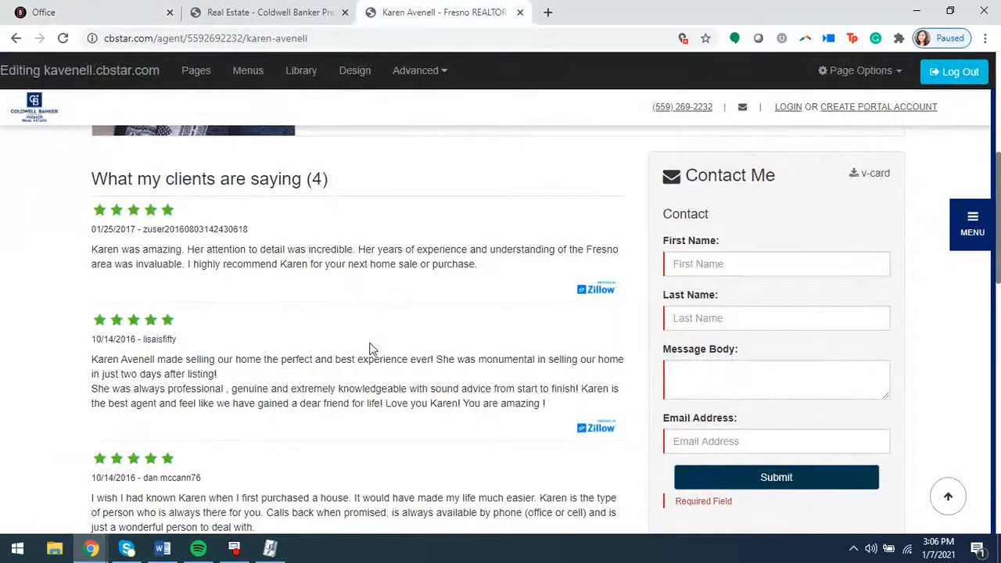
pyautogui.scroll(-3, 371, 349)
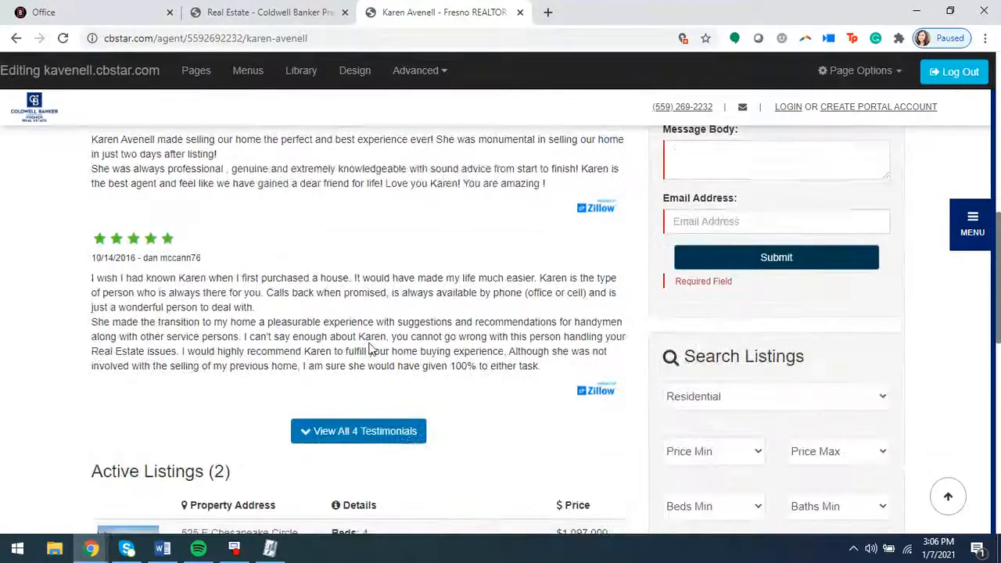
pyautogui.scroll(8, 371, 349)
pyautogui.scroll(-1, 391, 364)
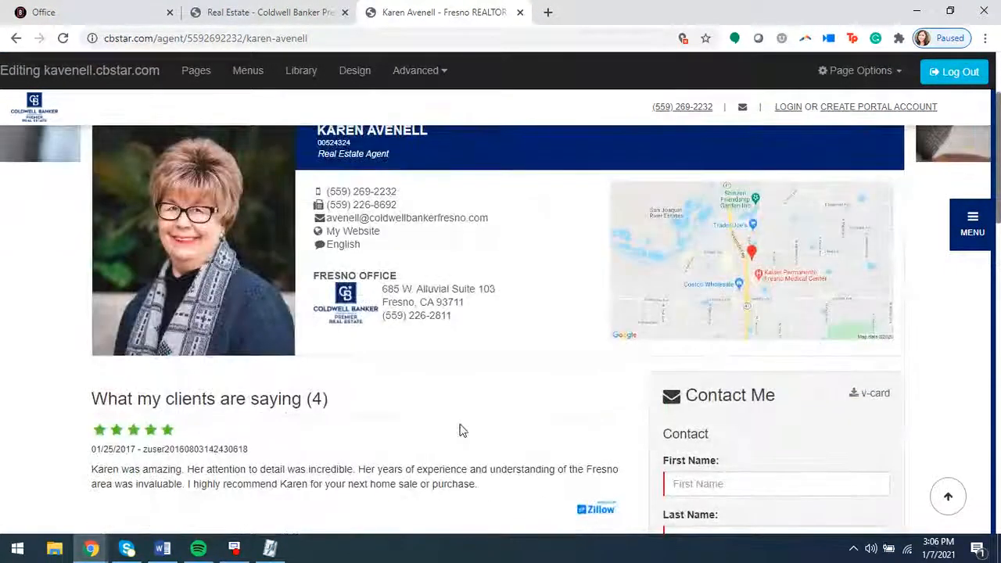
pyautogui.scroll(-3, 460, 426)
pyautogui.scroll(4, 606, 391)
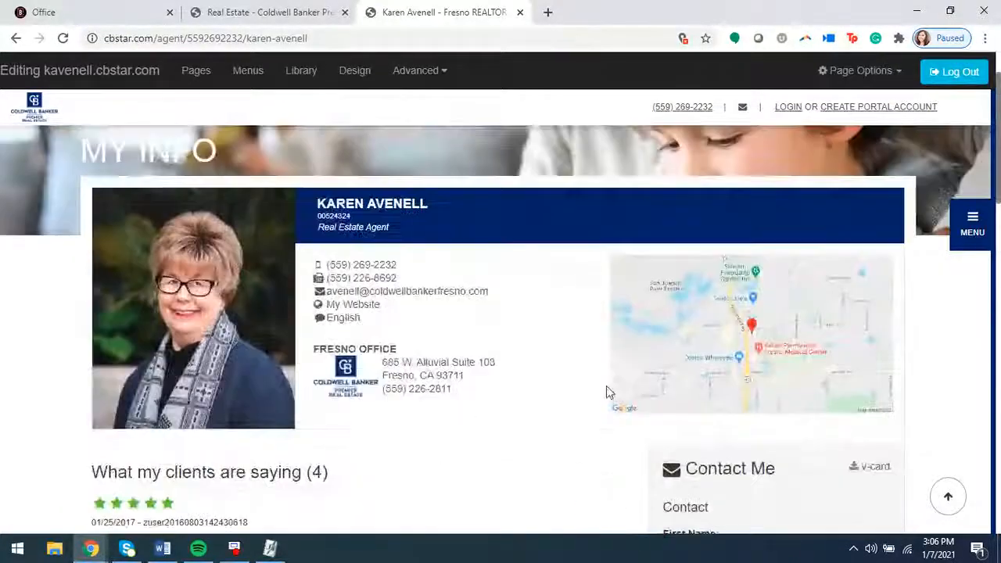
# Reopen the website's About Me page and go to the site's Home page
pyautogui.click(970, 236)
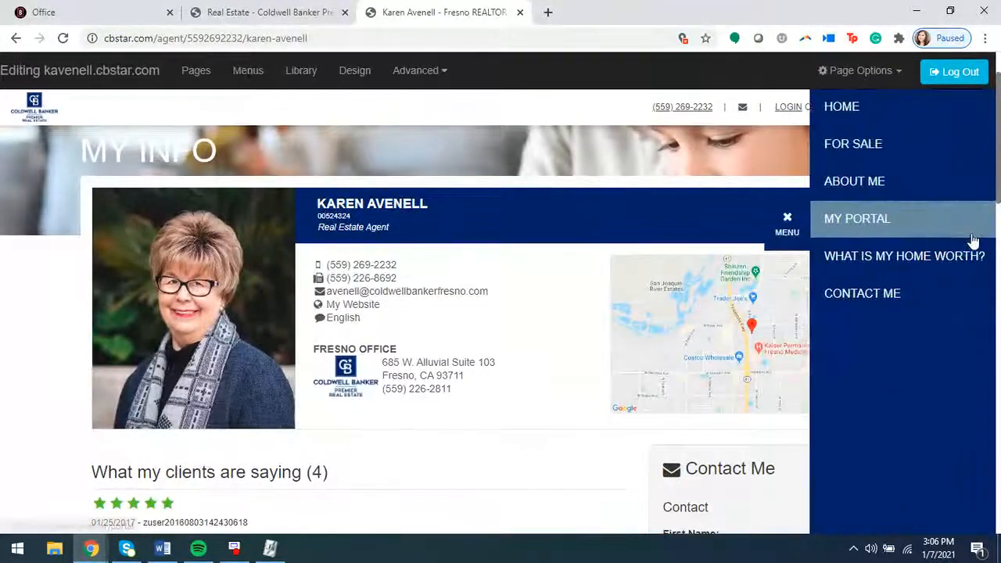
pyautogui.click(830, 188)
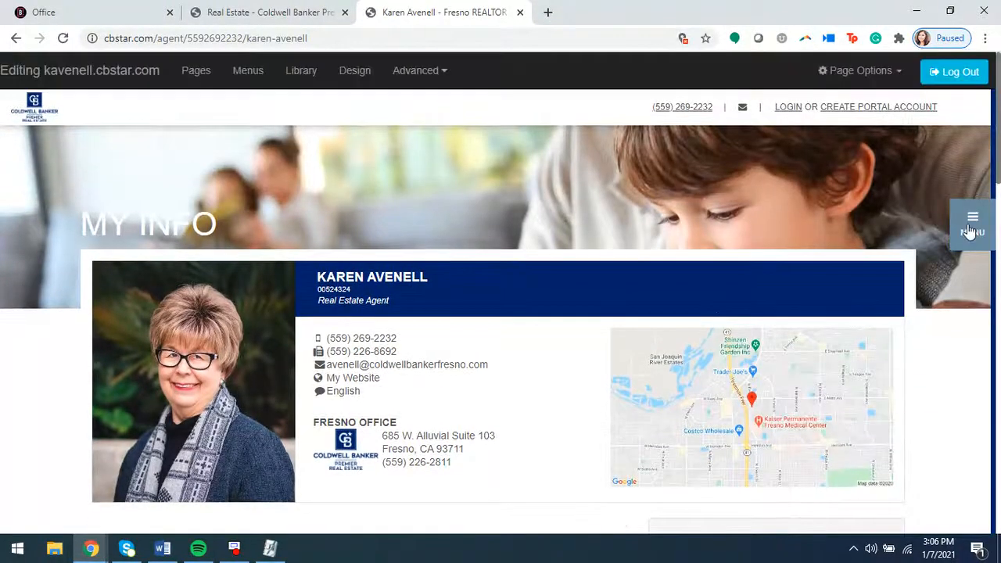
pyautogui.click(970, 222)
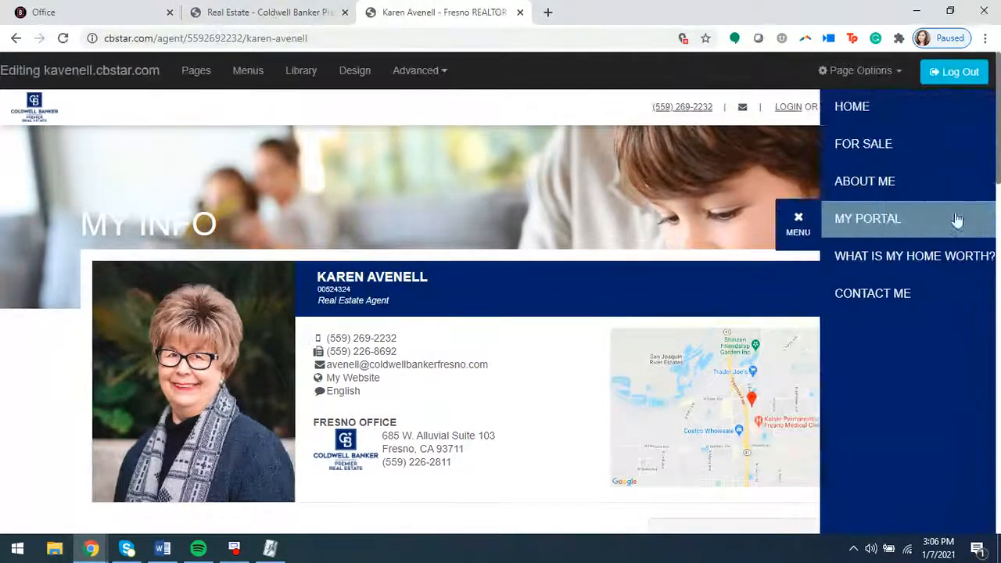
pyautogui.click(828, 122)
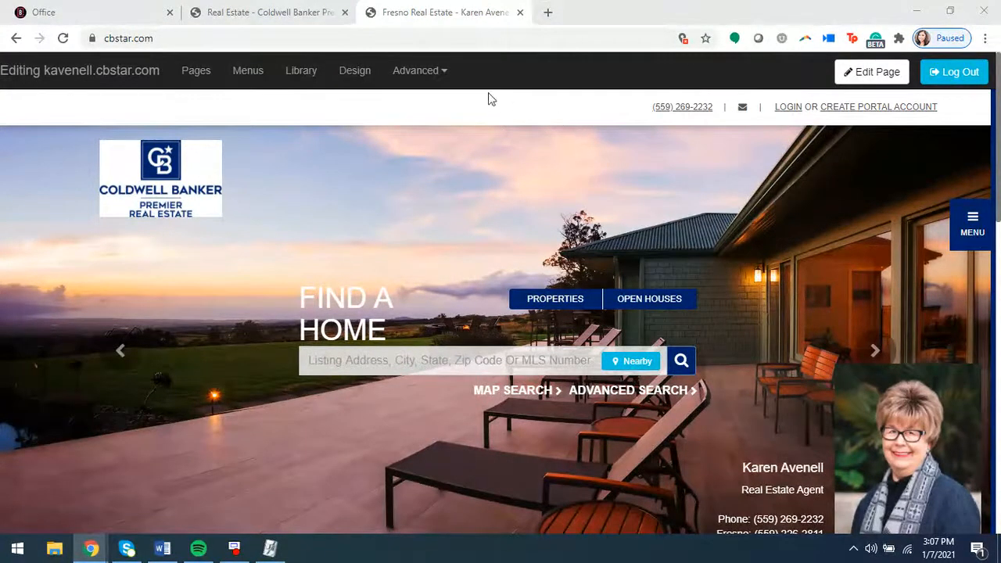
# Review the website's advanced Facebook Pixel settings and the instructions for finding the Pixel ID, then close them without saving
pyautogui.click(442, 79)
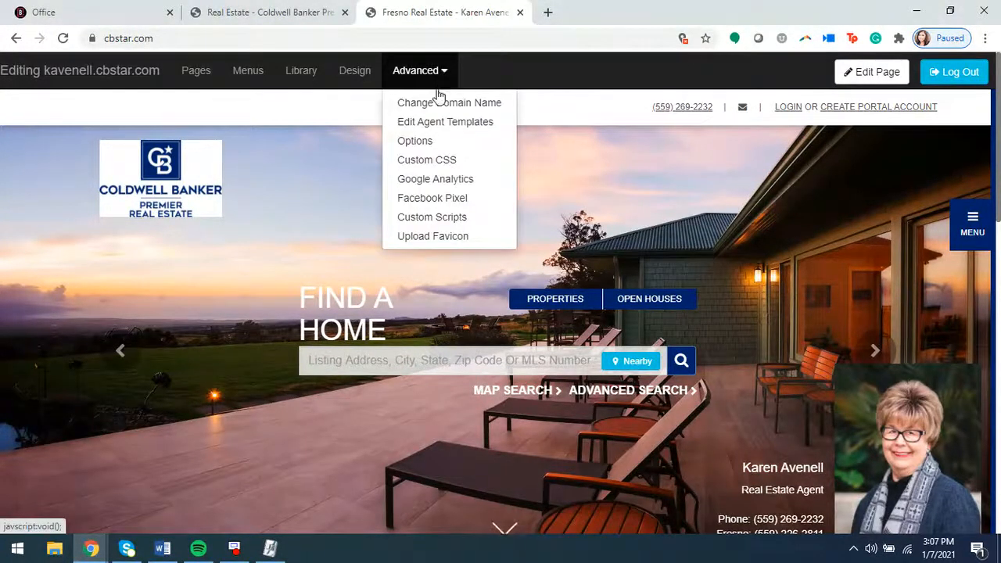
pyautogui.click(452, 201)
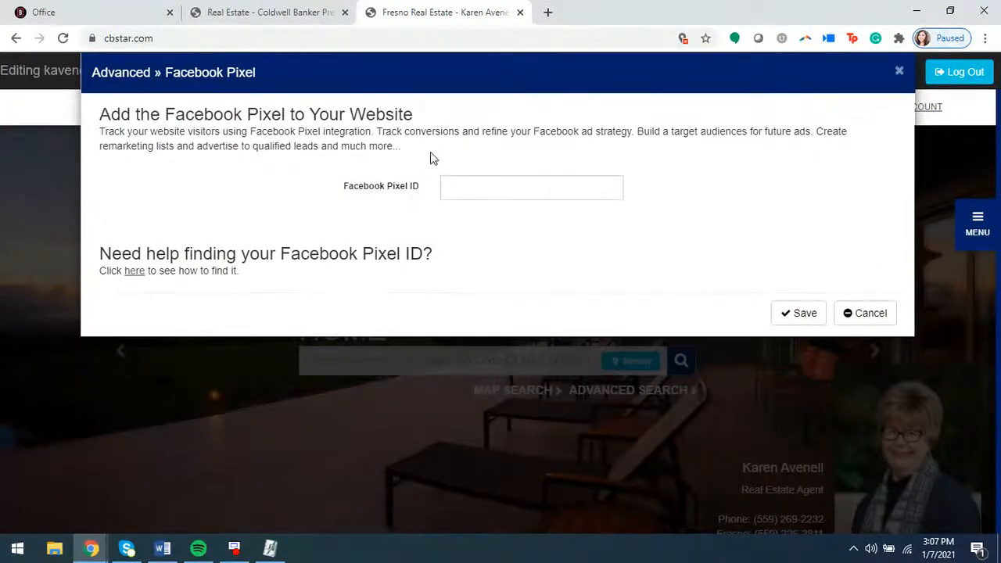
pyautogui.click(135, 271)
pyautogui.scroll(-1, 302, 264)
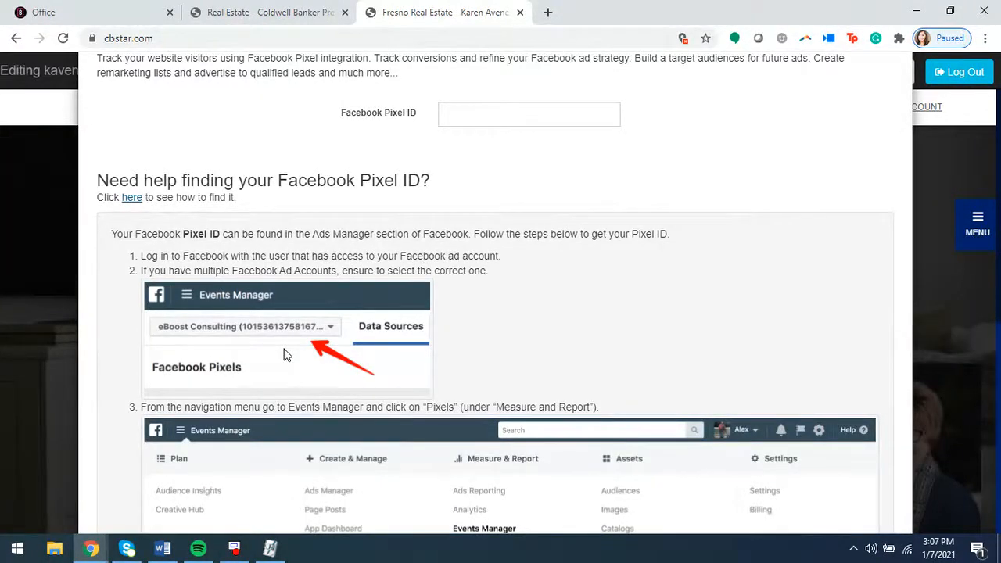
pyautogui.scroll(2, 401, 204)
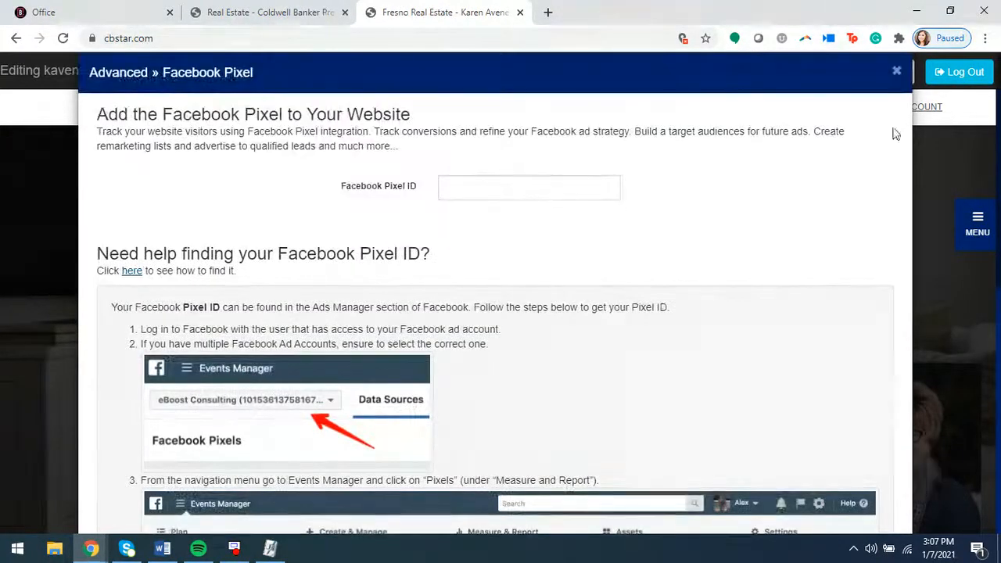
pyautogui.click(898, 75)
pyautogui.click(416, 70)
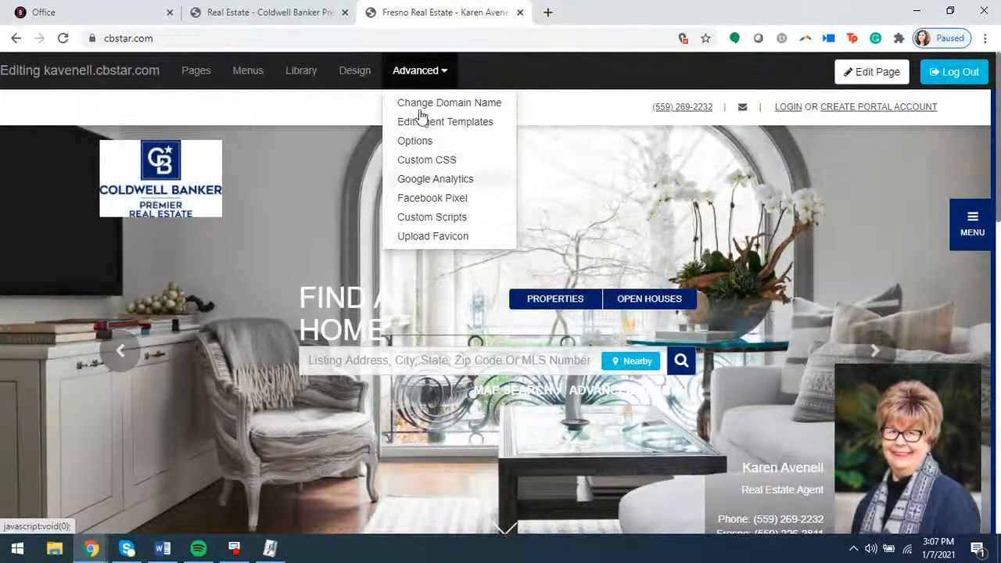
pyautogui.click(567, 123)
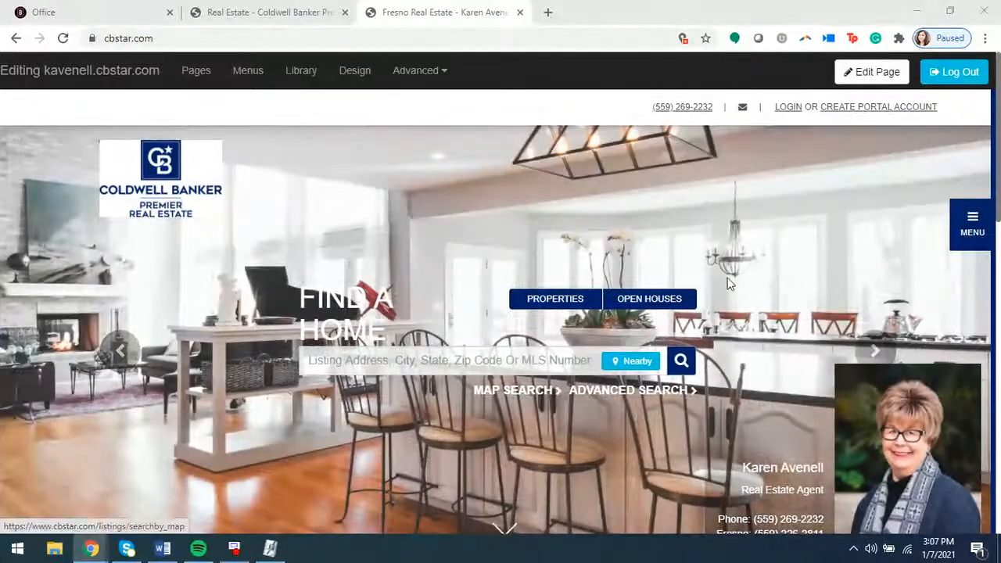
# Examine the website's page navigation and the Home page content down to the footer
pyautogui.click(972, 223)
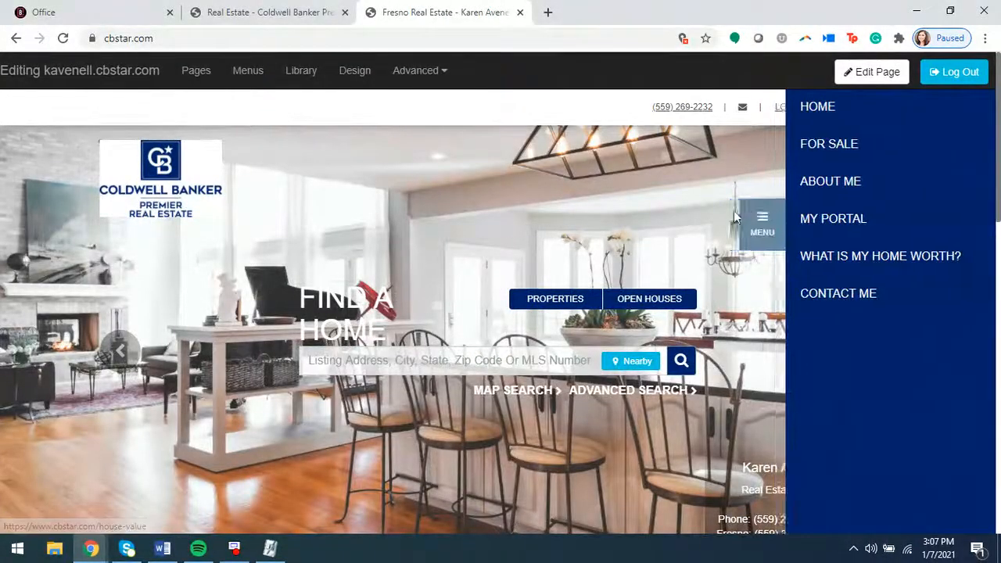
pyautogui.scroll(-10, 442, 324)
pyautogui.scroll(-4, 482, 311)
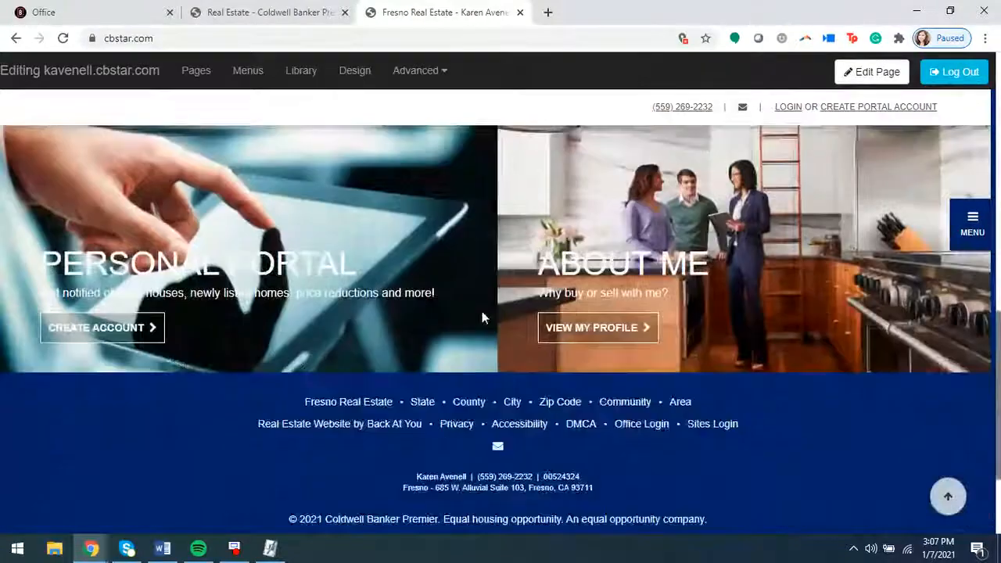
pyautogui.scroll(15, 540, 362)
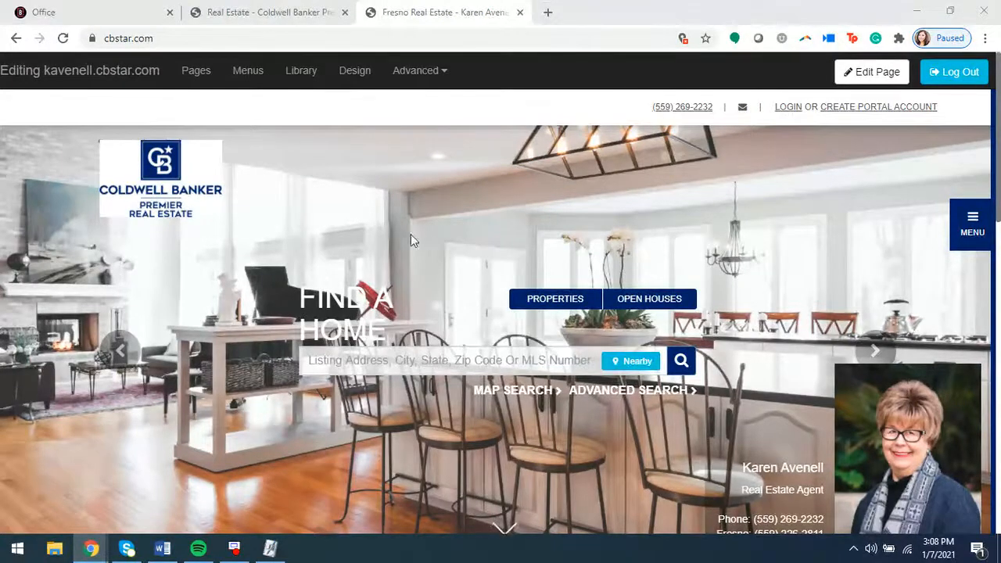
# Switch to the Office back end, return to its Home dashboard and open the account's own profile
pyautogui.click(117, 12)
pyautogui.click(854, 69)
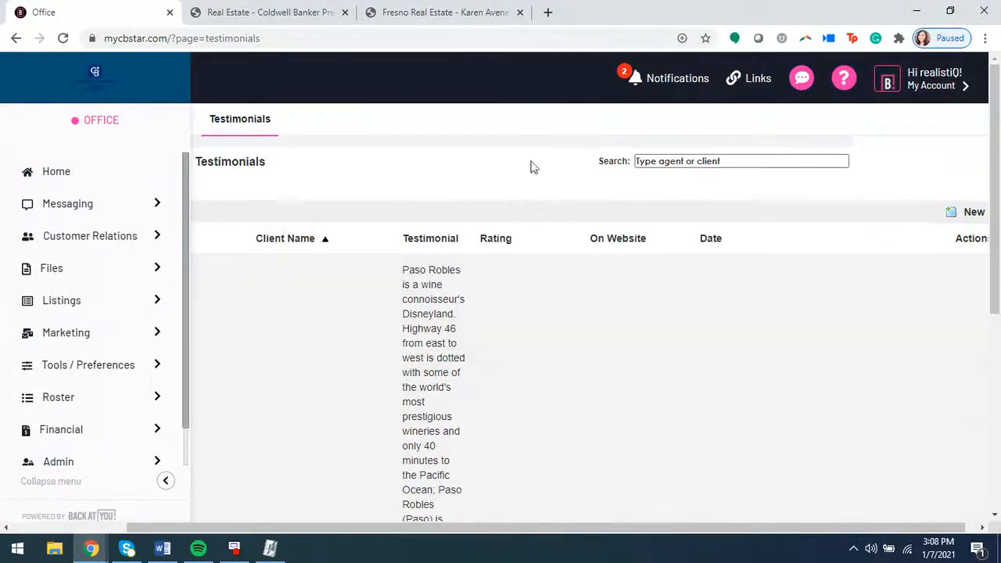
pyautogui.click(56, 174)
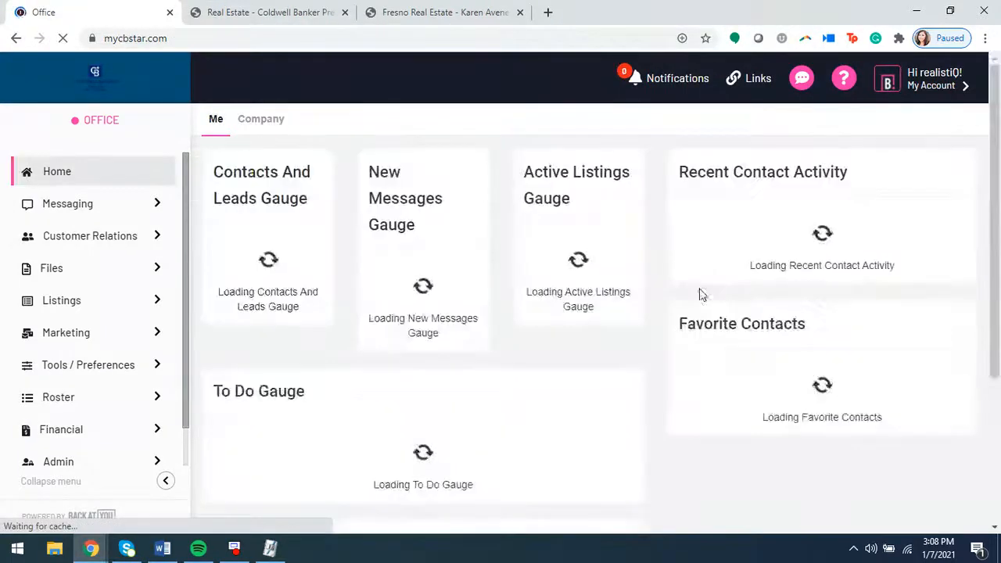
pyautogui.click(927, 90)
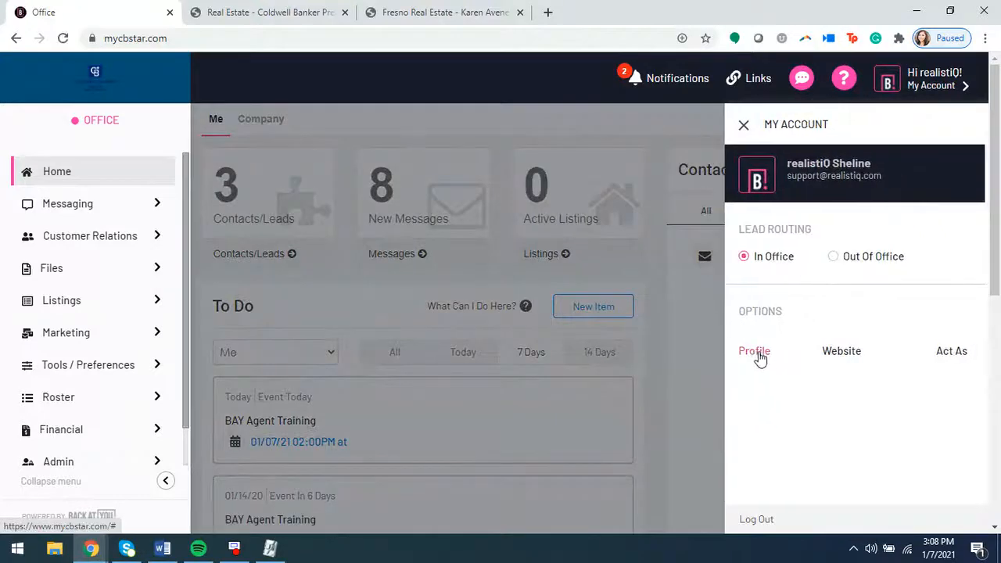
pyautogui.click(755, 351)
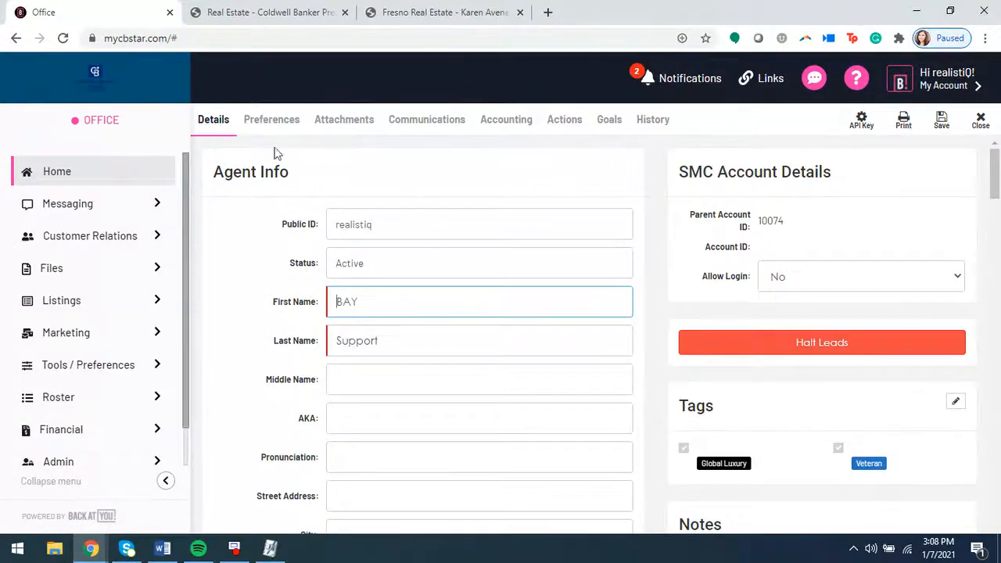
# Examine the profile's details, from agent info and social links down to the video profile URL and profile text
pyautogui.scroll(-5, 592, 286)
pyautogui.scroll(-1, 703, 376)
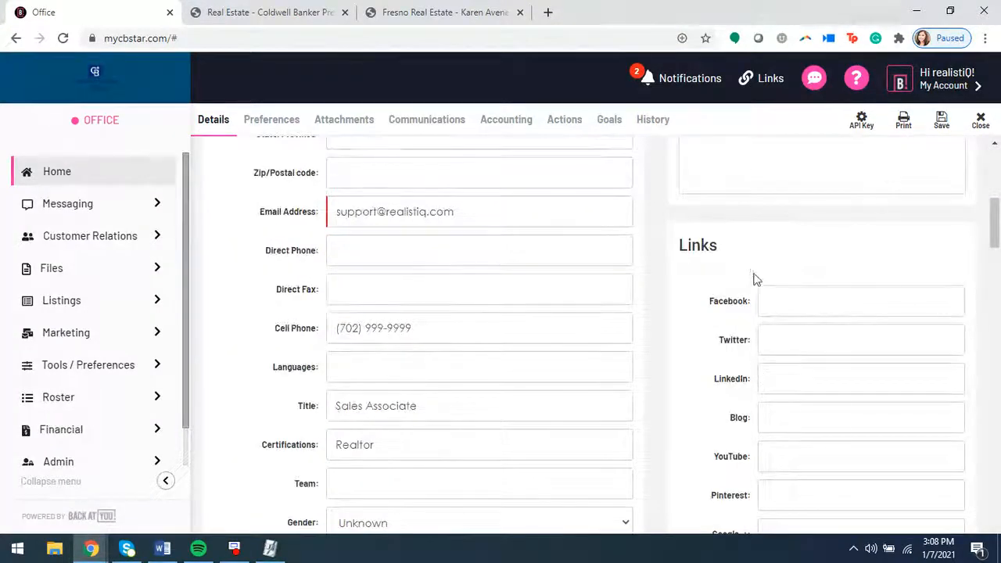
pyautogui.scroll(-4, 743, 297)
pyautogui.scroll(-5, 657, 291)
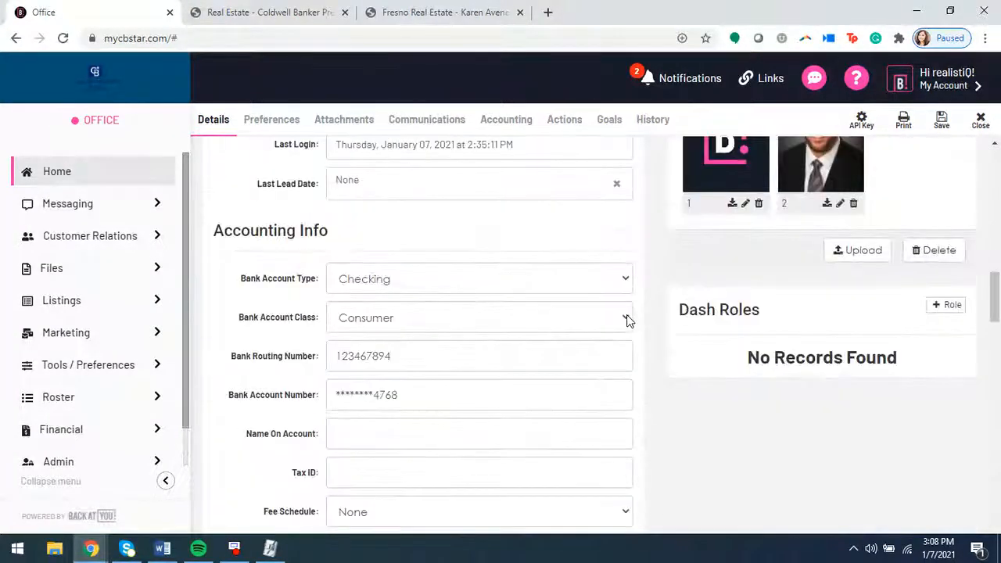
pyautogui.scroll(-20, 699, 365)
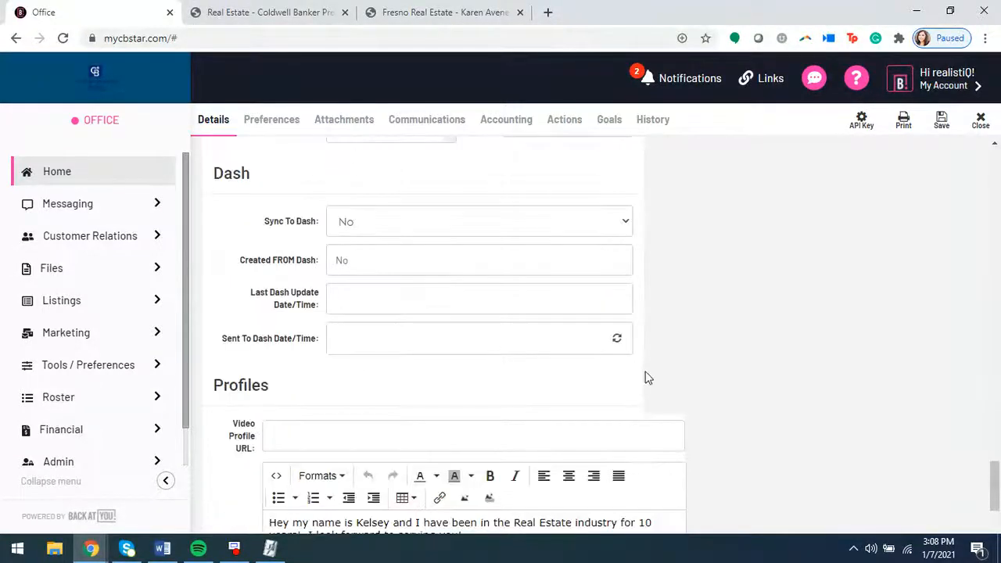
pyautogui.scroll(-5, 410, 364)
pyautogui.scroll(2, 411, 364)
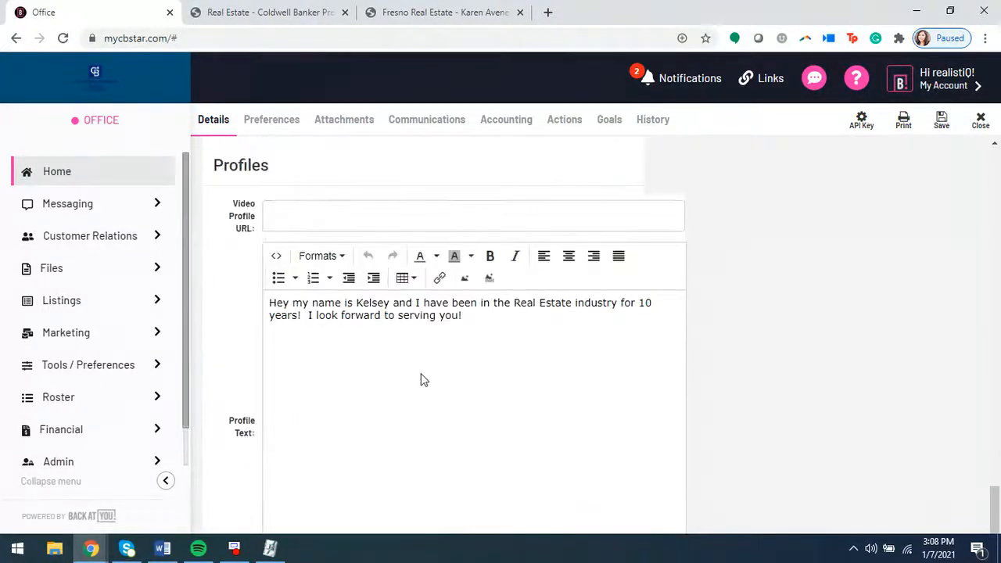
# View the profile's notification preferences and the Tools / Preferences options, then return to the Home dashboard
pyautogui.click(274, 121)
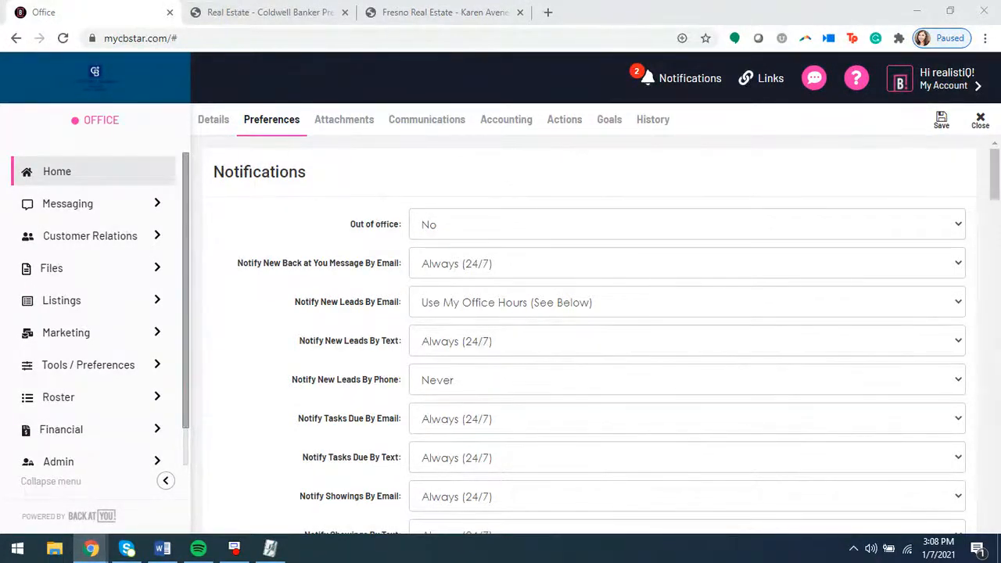
pyautogui.click(141, 366)
pyautogui.scroll(-3, 313, 328)
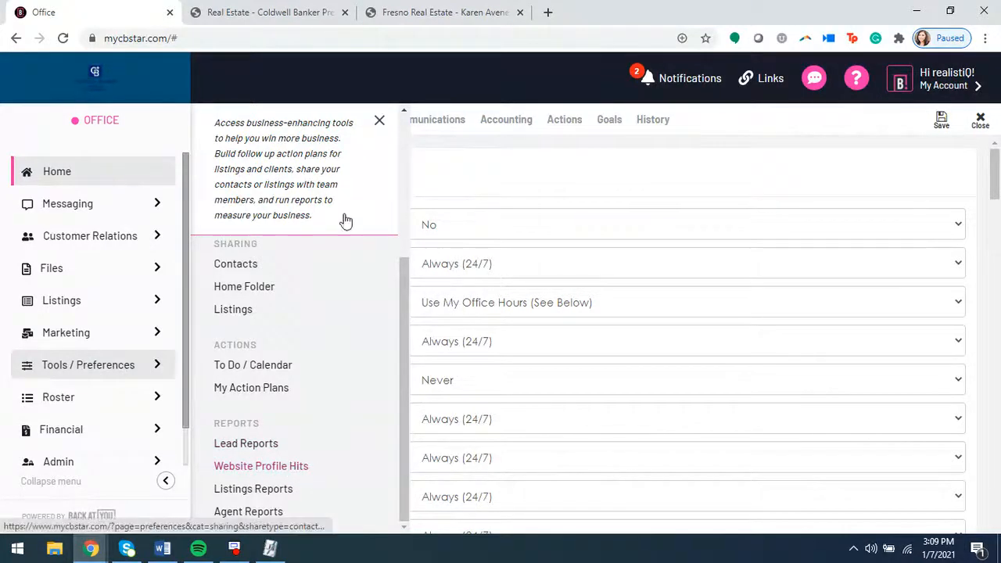
pyautogui.click(379, 123)
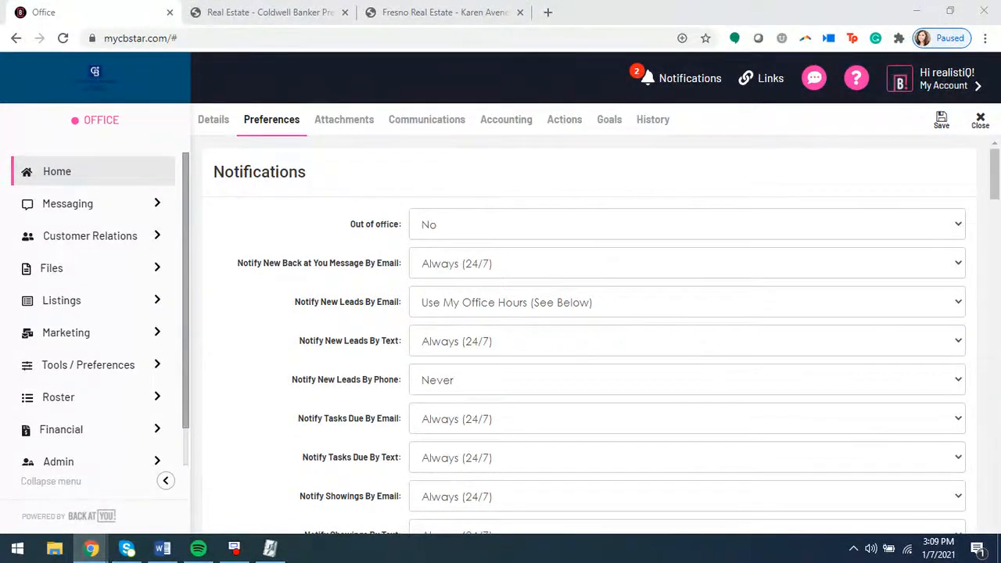
pyautogui.click(32, 180)
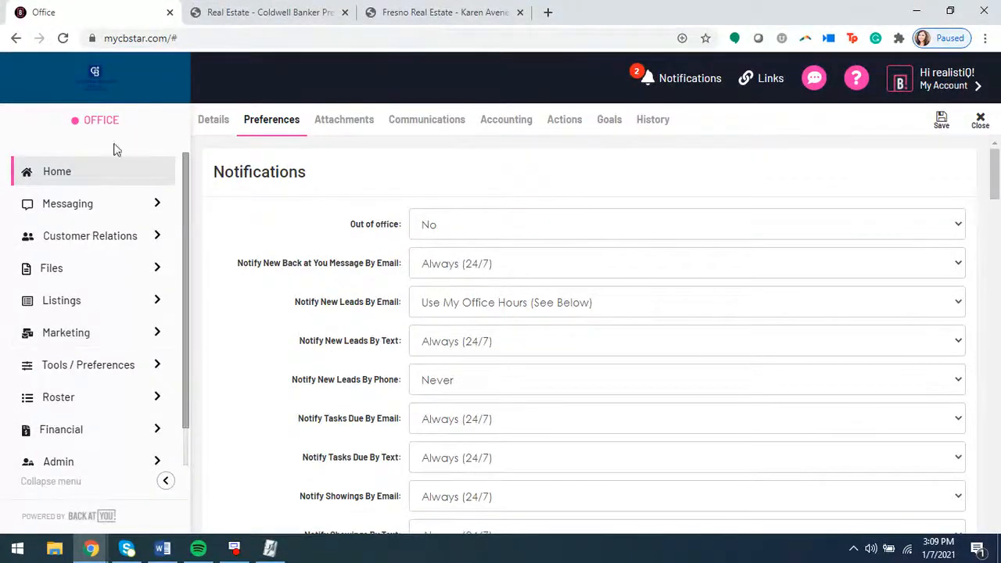
# Switch to the agent's website and review the Home page's contact block and its buying, selling, portal and About Me sections
pyautogui.click(426, 12)
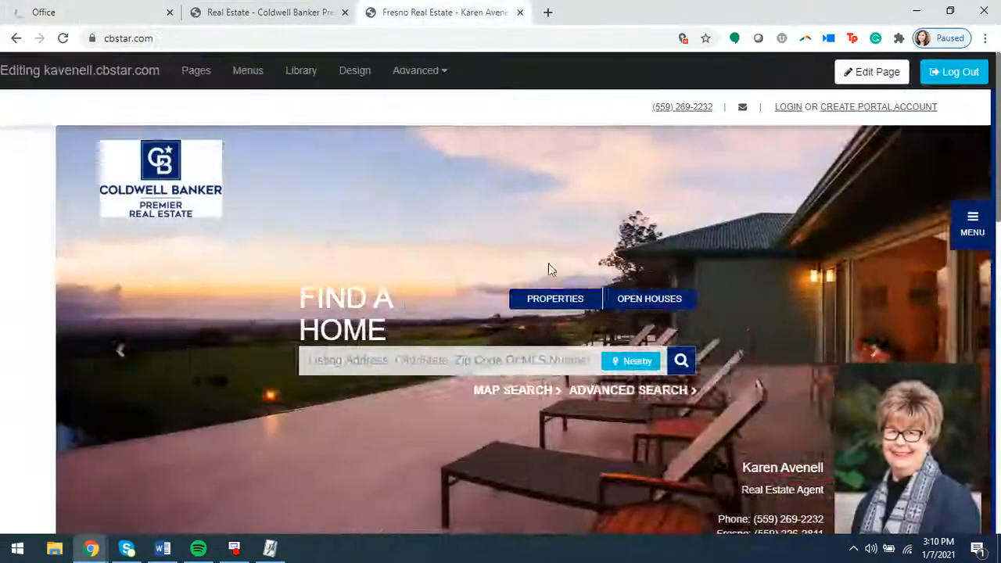
pyautogui.scroll(-2, 784, 256)
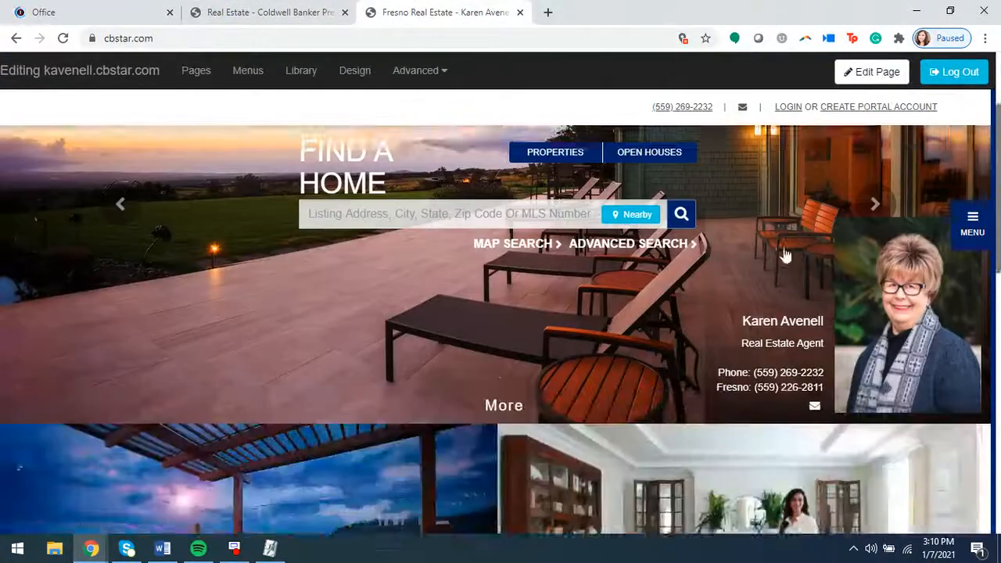
pyautogui.scroll(-1, 784, 256)
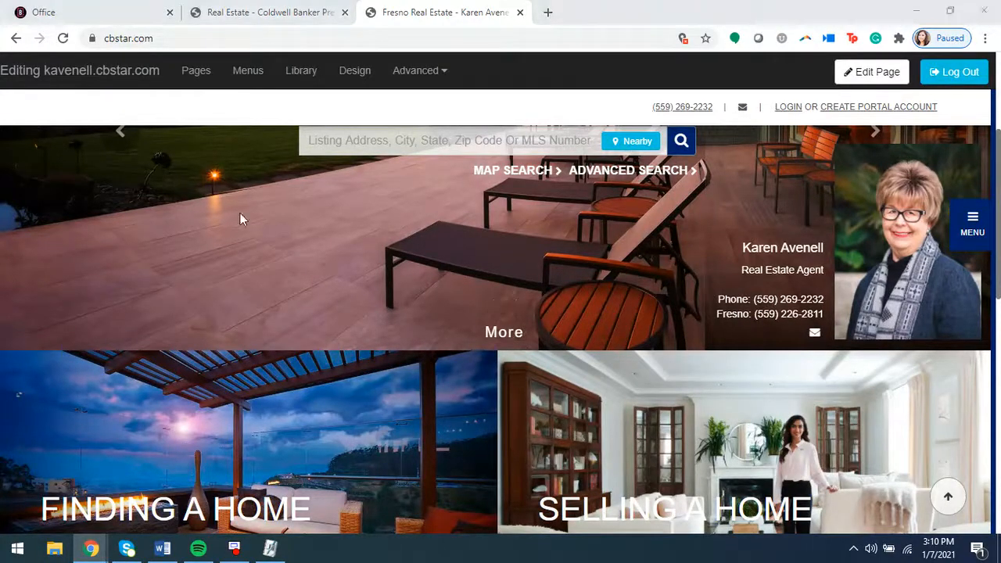
pyautogui.scroll(-15, 442, 249)
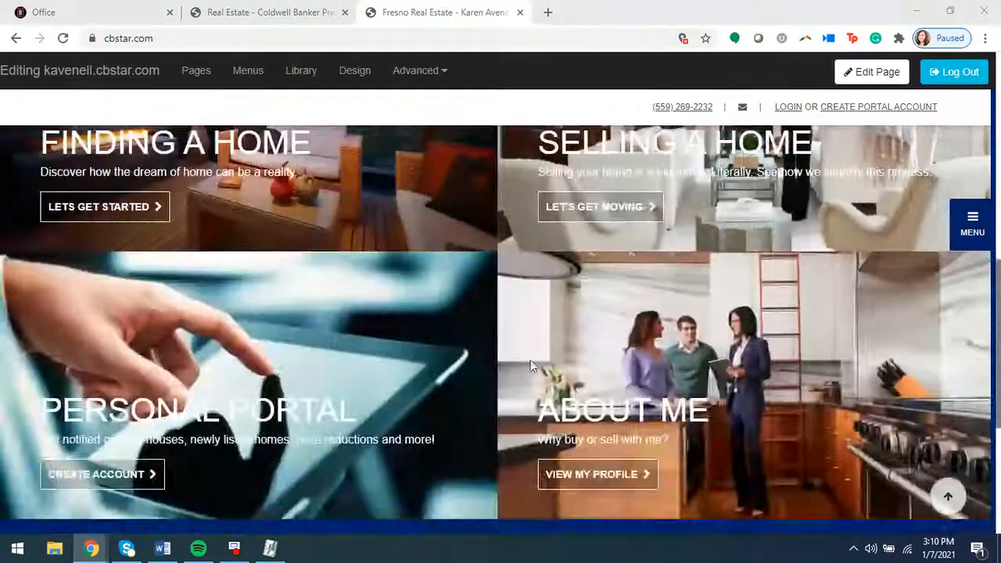
pyautogui.scroll(5, 547, 326)
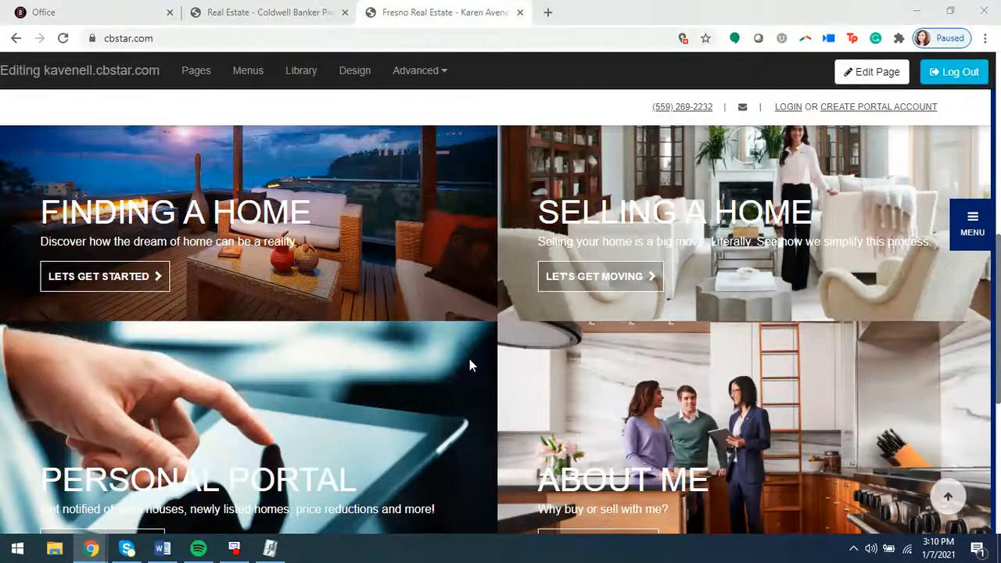
# View the Office dashboard and the agent's website in turn, finishing on the Office dashboard
pyautogui.click(86, 6)
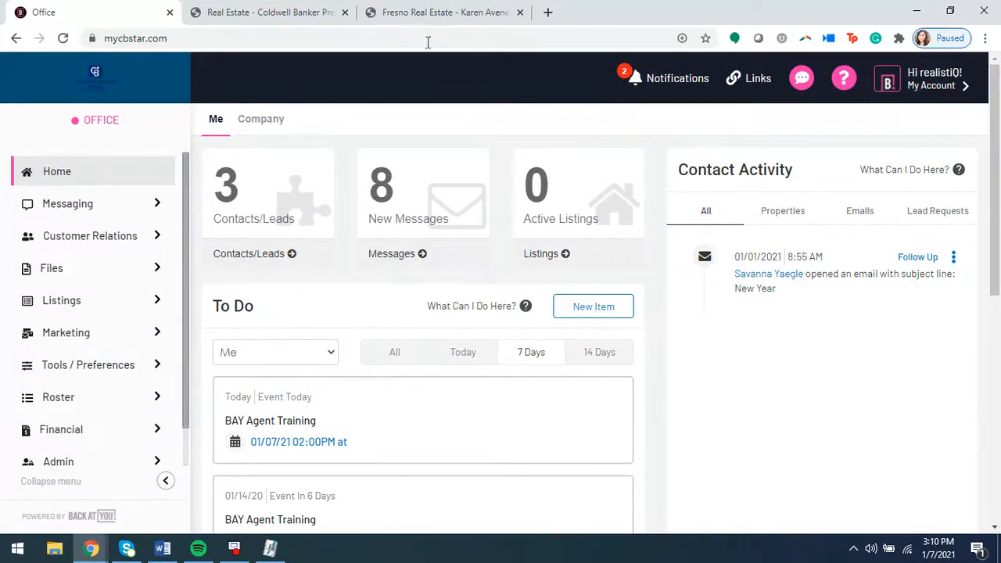
pyautogui.click(426, 12)
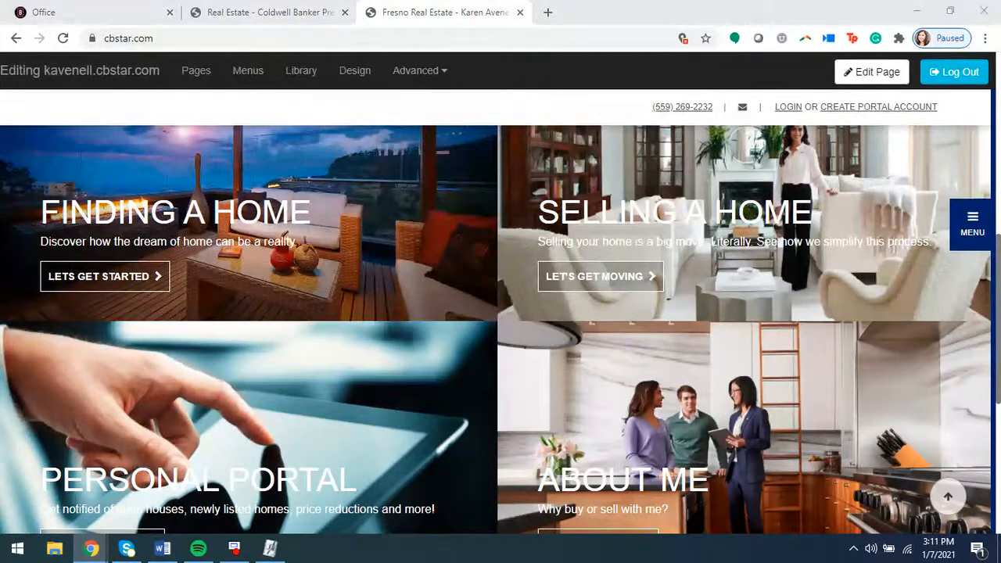
pyautogui.click(56, 16)
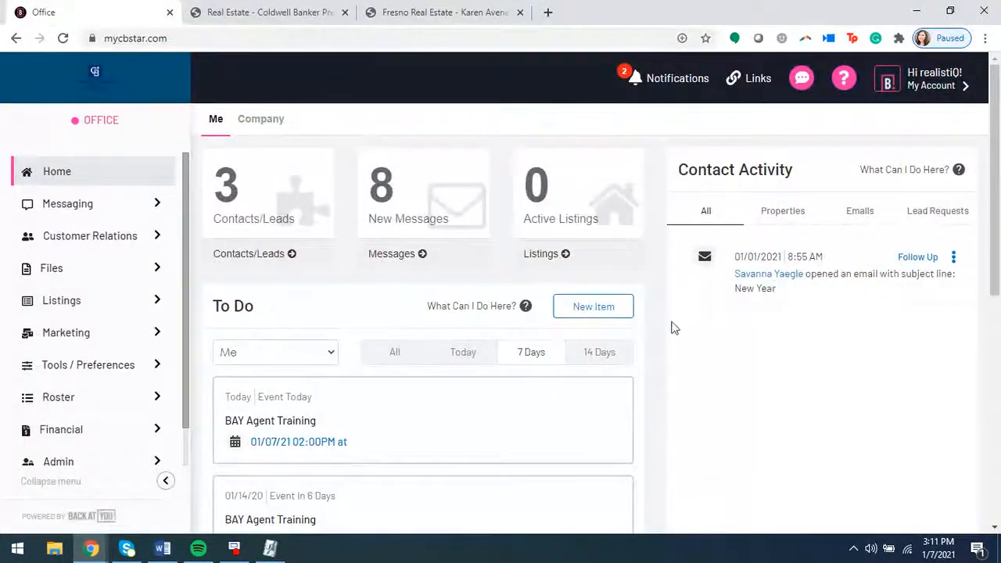